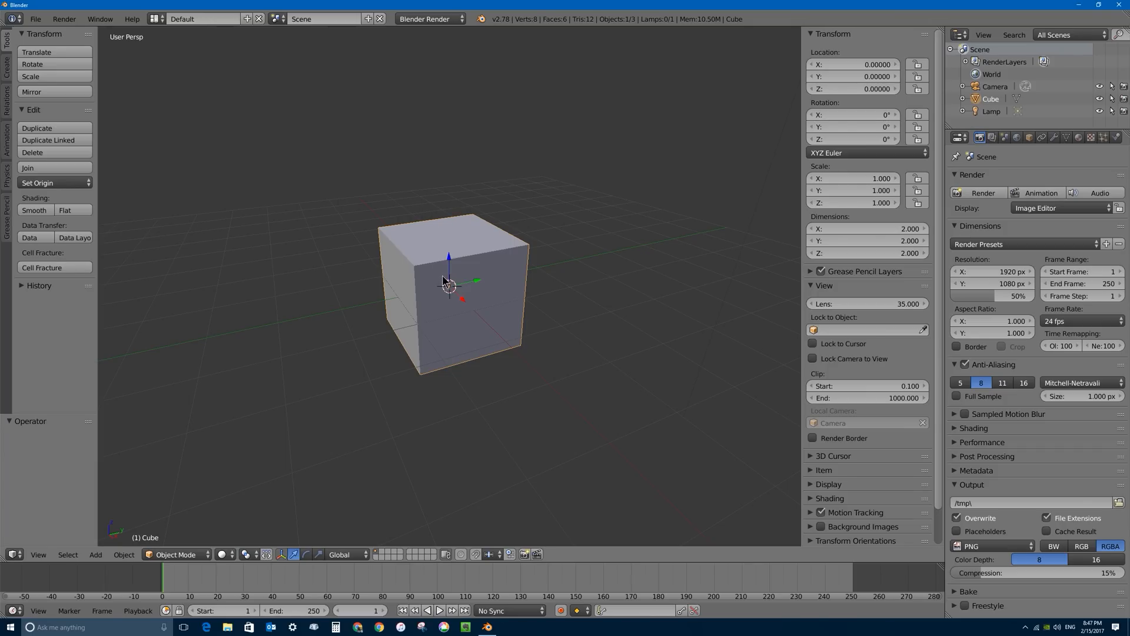
- Delete the default cube and add a torus mesh in its place
{"action": "key", "text": "x"}
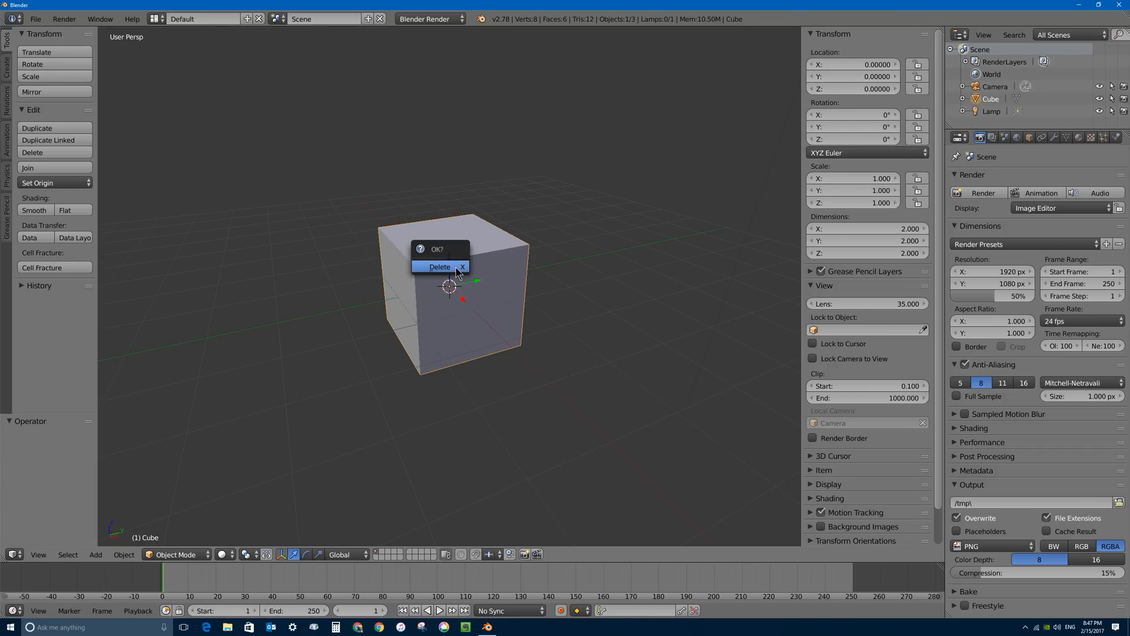
{"action": "left_click", "coordinate": [441, 267]}
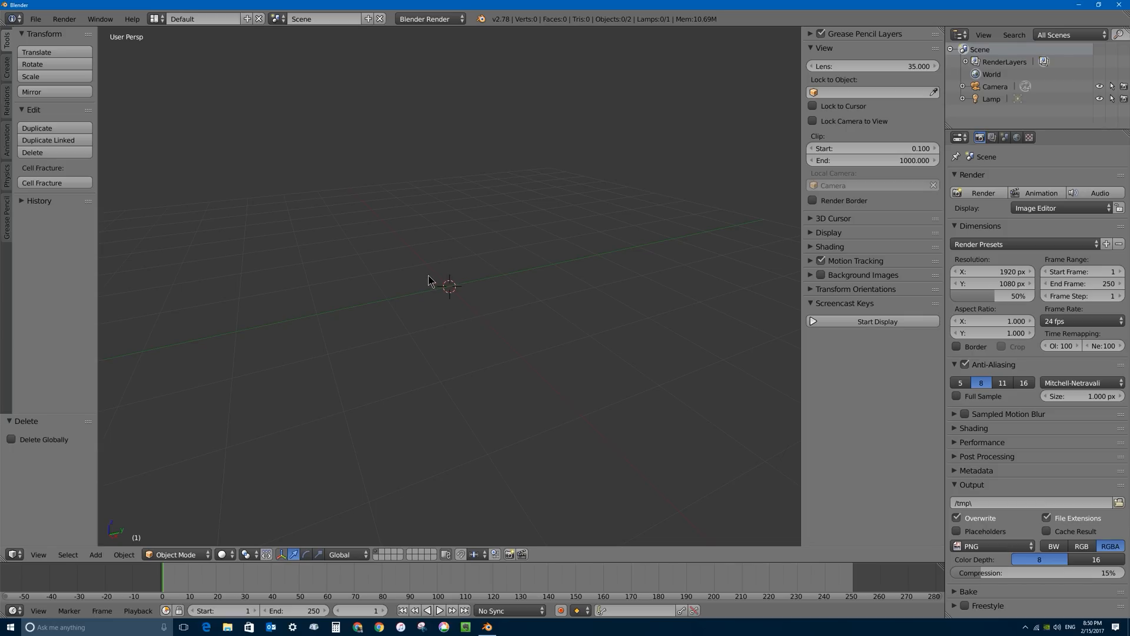
{"action": "key", "text": "shift+a"}
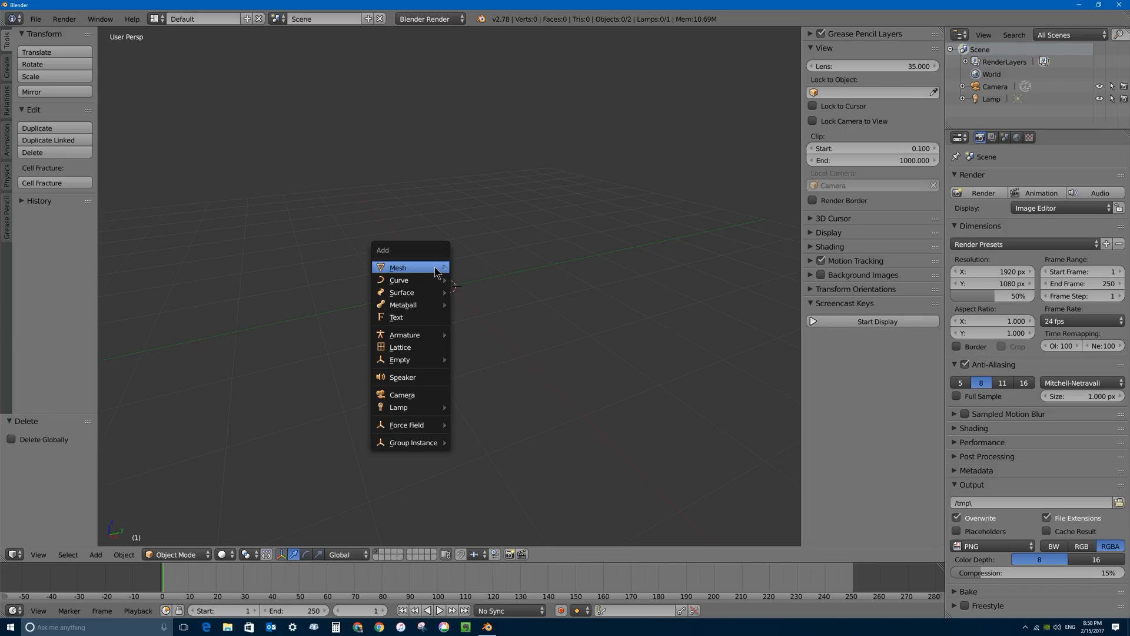
{"action": "mouse_move", "coordinate": [435, 267]}
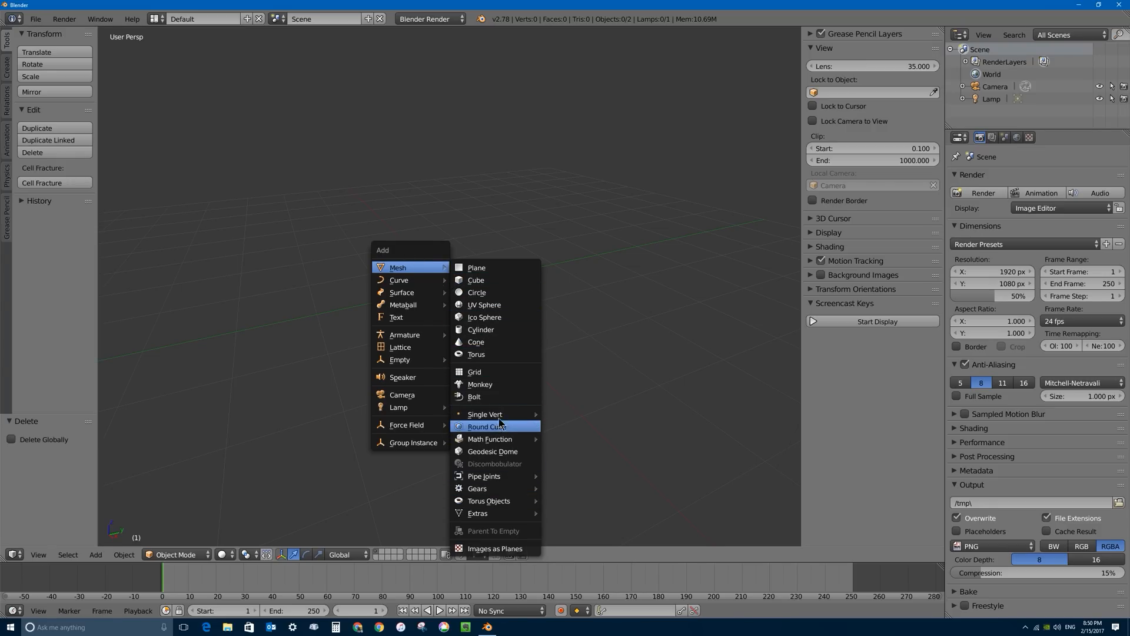
{"action": "left_click", "coordinate": [478, 354]}
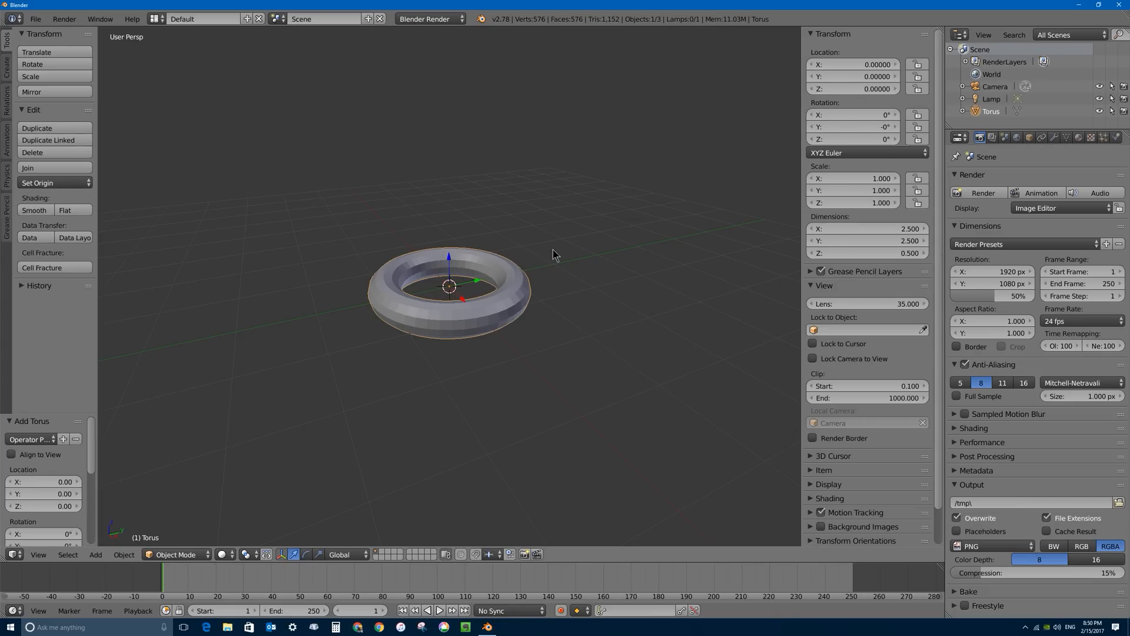
- Enlarge the Add Torus settings area and set the torus's minor radius to 0.46
{"action": "middle_click_drag", "start_coordinate": [440, 250], "coordinate": [423, 281]}
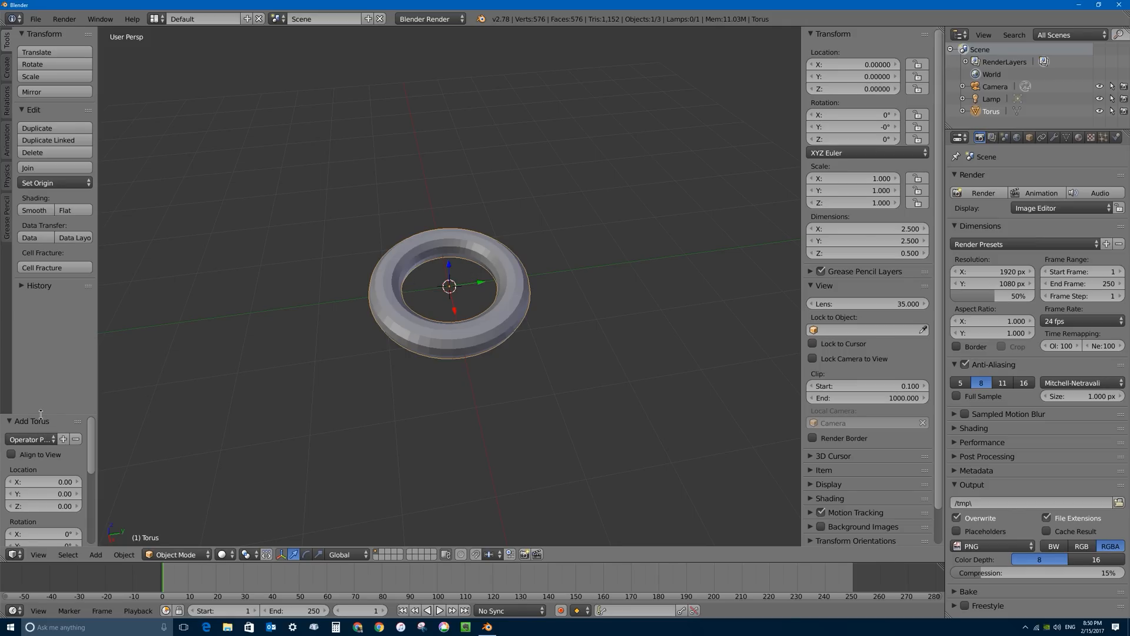
{"action": "left_click_drag", "start_coordinate": [41, 414], "coordinate": [79, 544]}
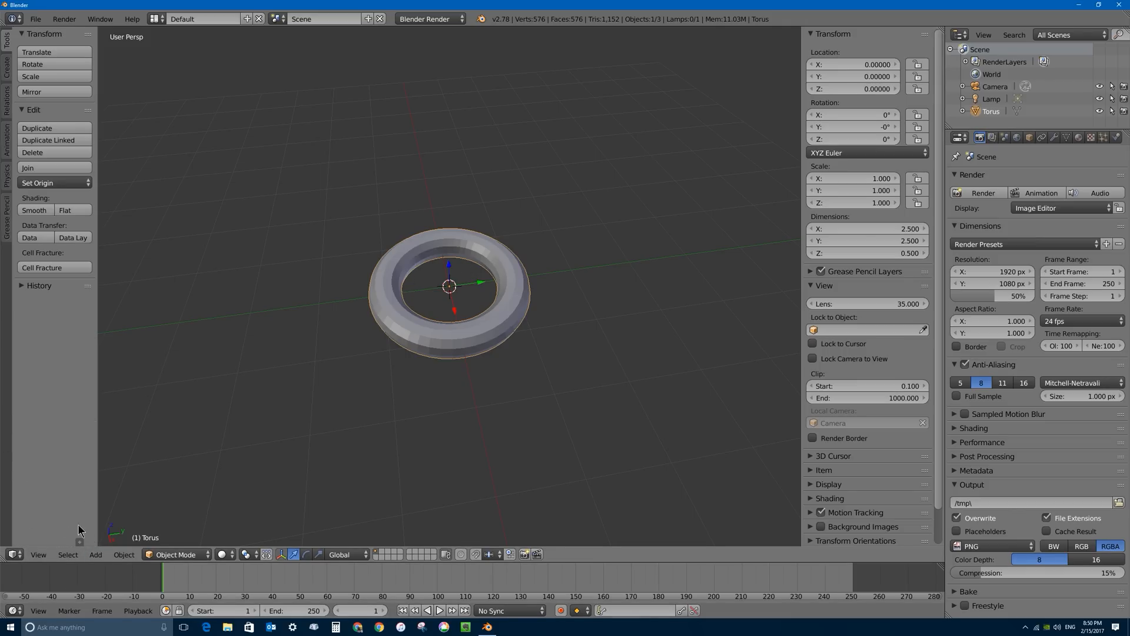
{"action": "left_click_drag", "start_coordinate": [78, 540], "coordinate": [56, 422]}
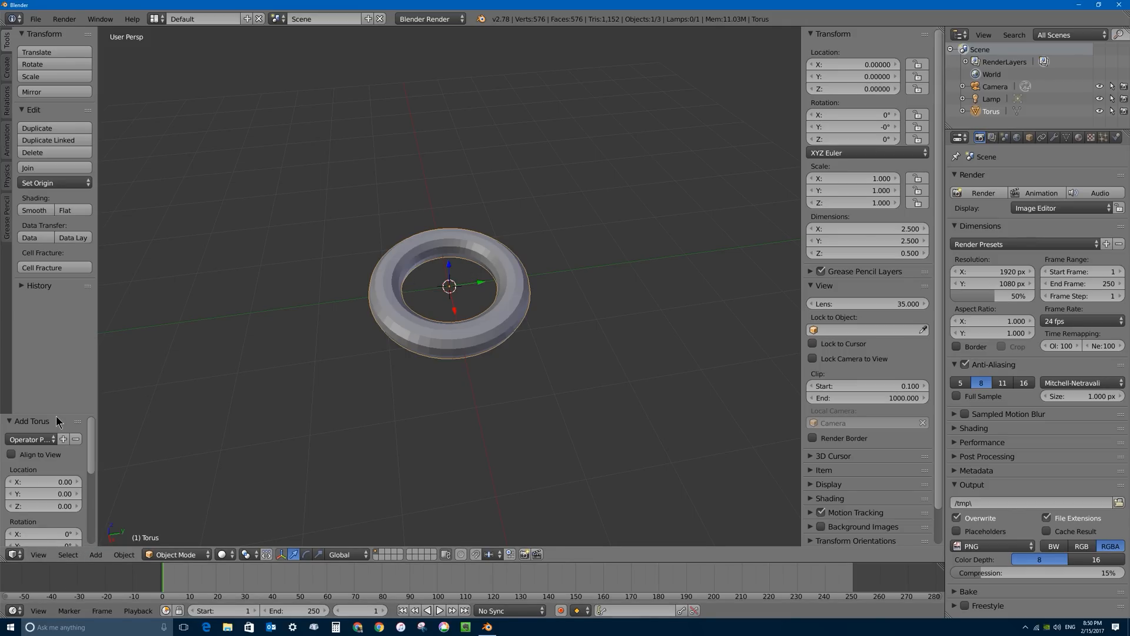
{"action": "left_click", "coordinate": [55, 416]}
{"action": "left_click", "coordinate": [20, 422]}
{"action": "left_click_drag", "start_coordinate": [20, 415], "coordinate": [22, 287]}
{"action": "scroll", "coordinate": [43, 457], "scroll_direction": "down", "scroll_amount": 2}
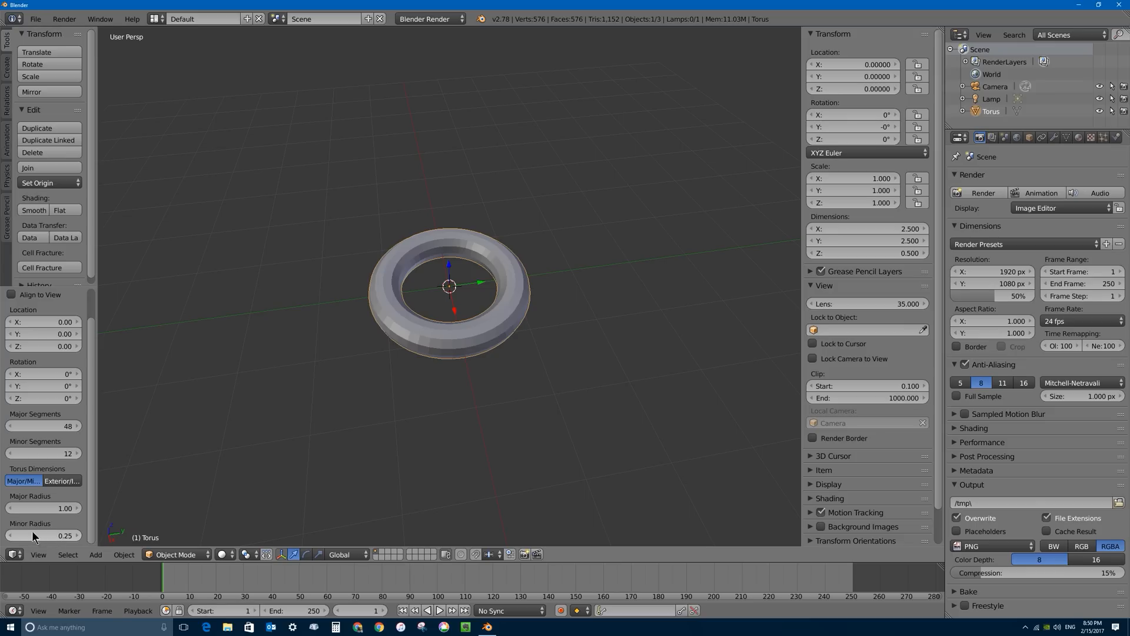
{"action": "mouse_move", "coordinate": [67, 536]}
{"action": "left_mouse_down"}
{"action": "mouse_move", "coordinate": [51, 537]}
{"action": "mouse_move", "coordinate": [89, 536]}
{"action": "mouse_move", "coordinate": [71, 536]}
{"action": "left_mouse_up"}
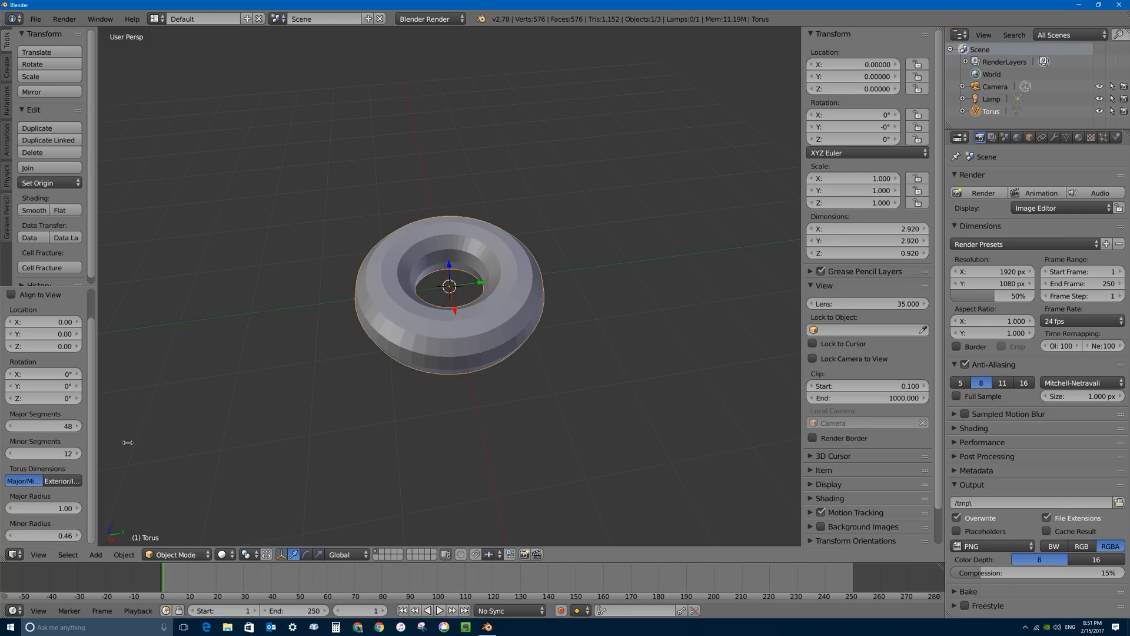
- Set the torus to 16 minor segments and 32 major segments
{"action": "left_click", "coordinate": [80, 453]}
{"action": "left_click", "coordinate": [80, 453]}
{"action": "left_click", "coordinate": [80, 453]}
{"action": "left_click", "coordinate": [80, 452]}
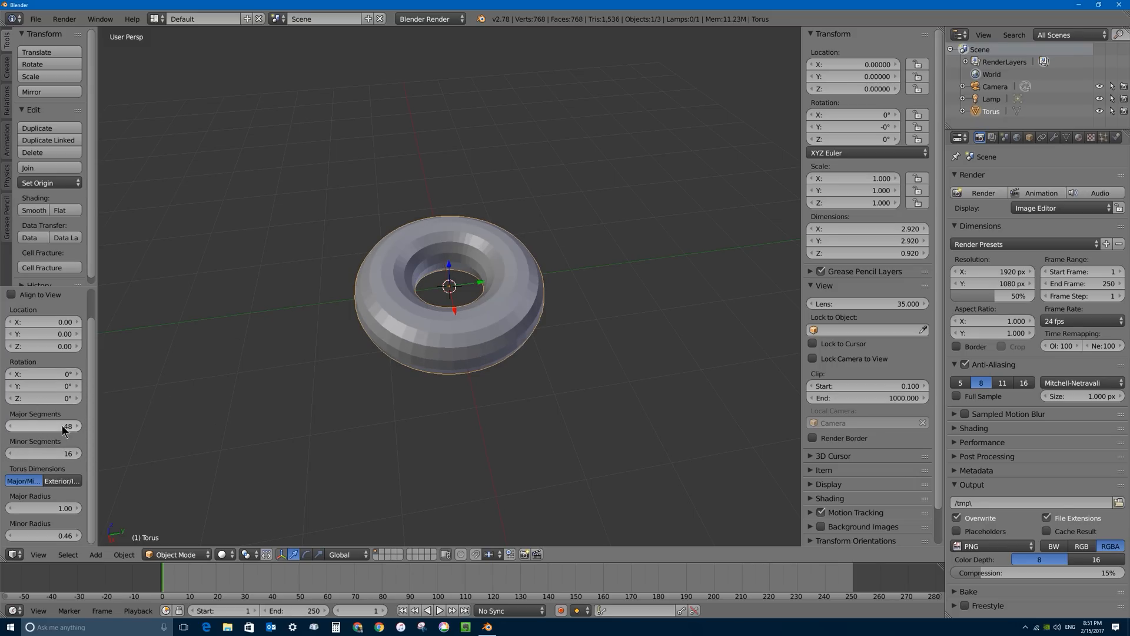
{"action": "left_click_drag", "start_coordinate": [52, 423], "coordinate": [23, 423]}
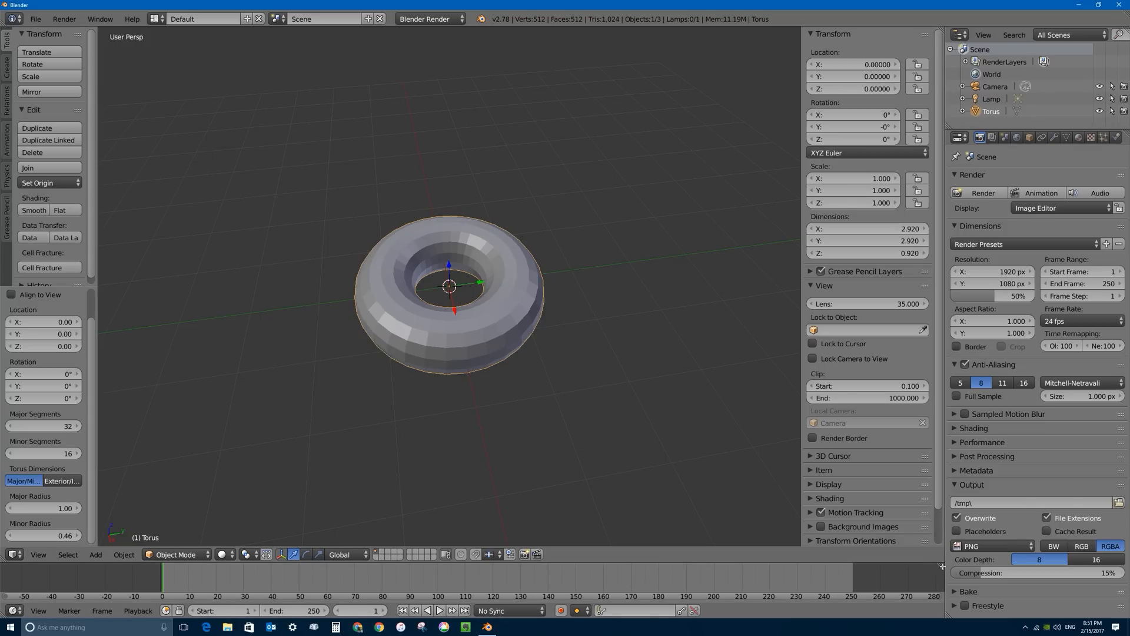
- Join the 3D view over the timeline, and split off a row above the main 3D view divided into two areas
{"action": "right_click", "coordinate": [900, 562]}
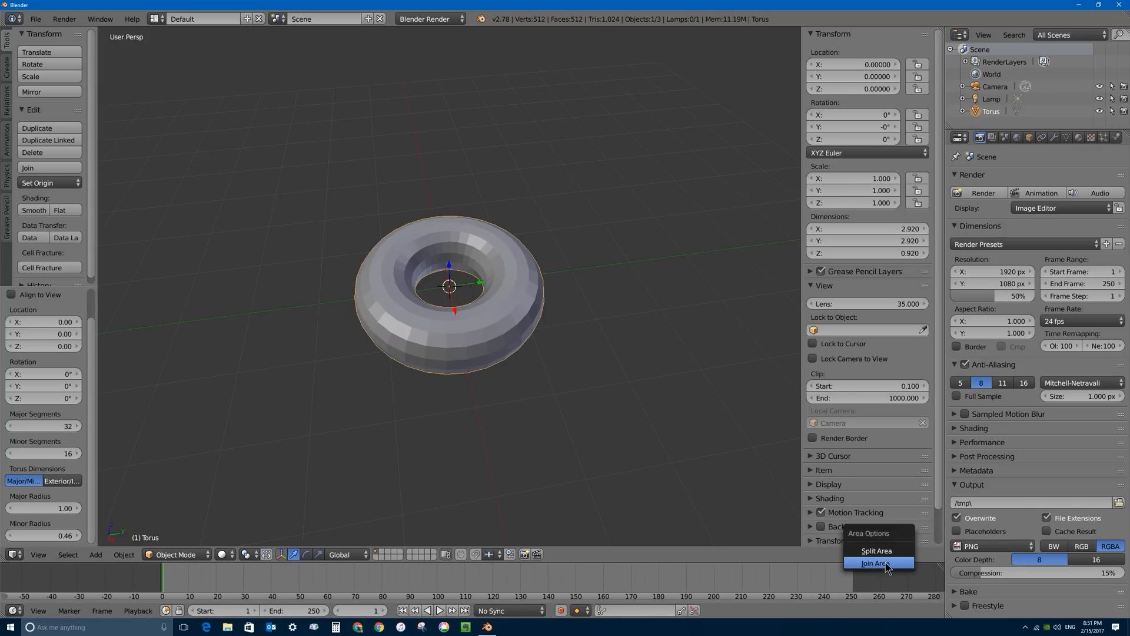
{"action": "left_click", "coordinate": [889, 564]}
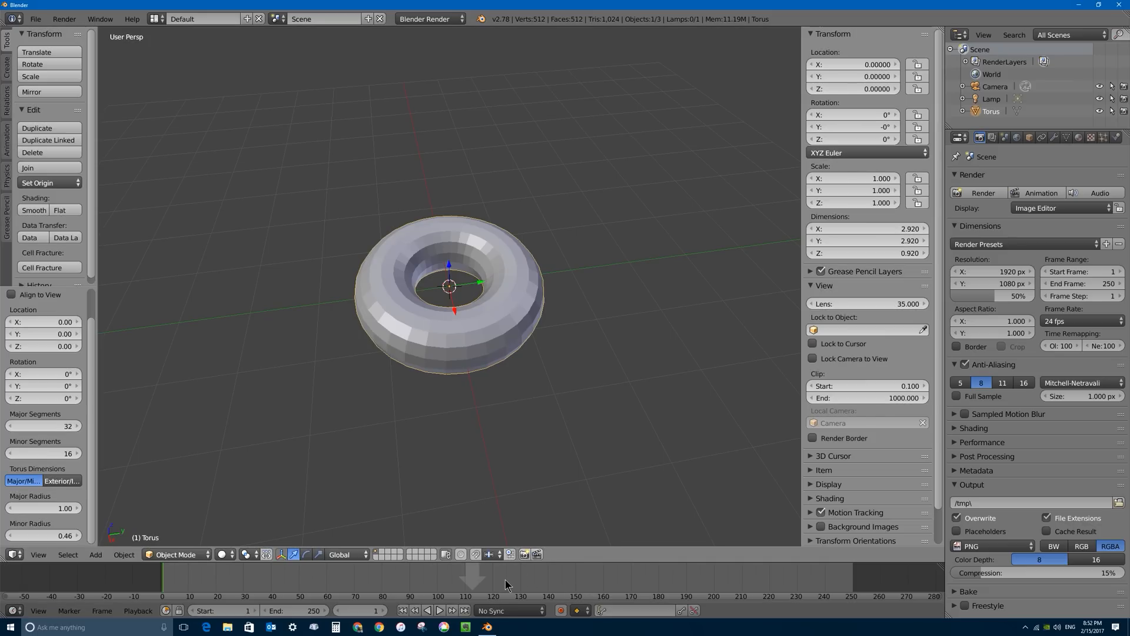
{"action": "left_click", "coordinate": [575, 589]}
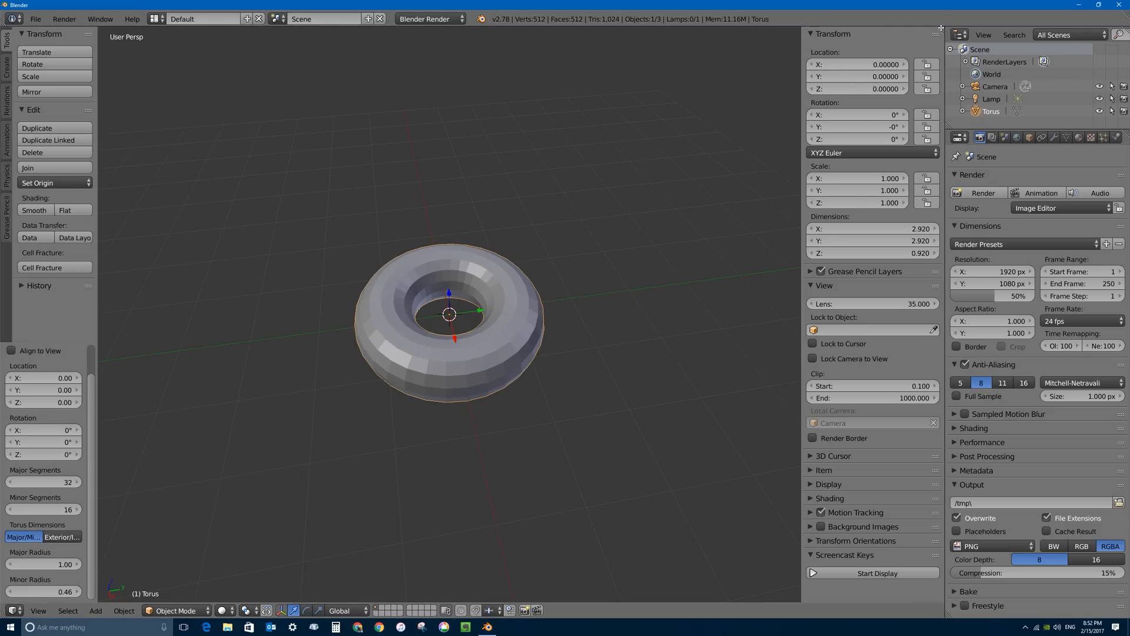
{"action": "left_click_drag", "start_coordinate": [941, 28], "coordinate": [941, 212]}
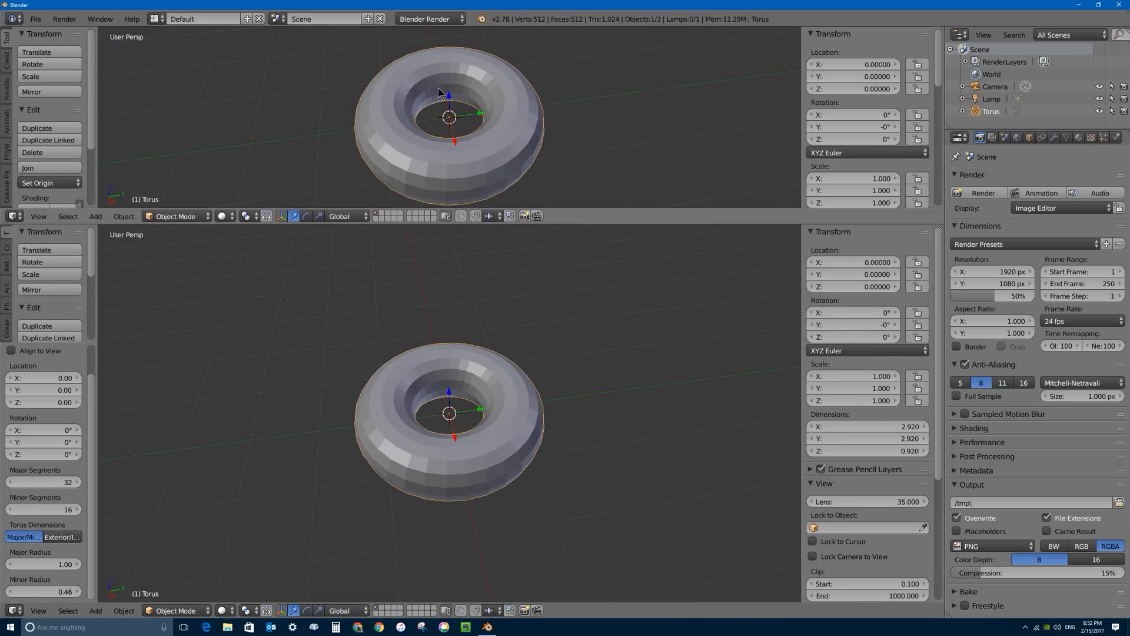
{"action": "left_click_drag", "start_coordinate": [941, 27], "coordinate": [516, 152]}
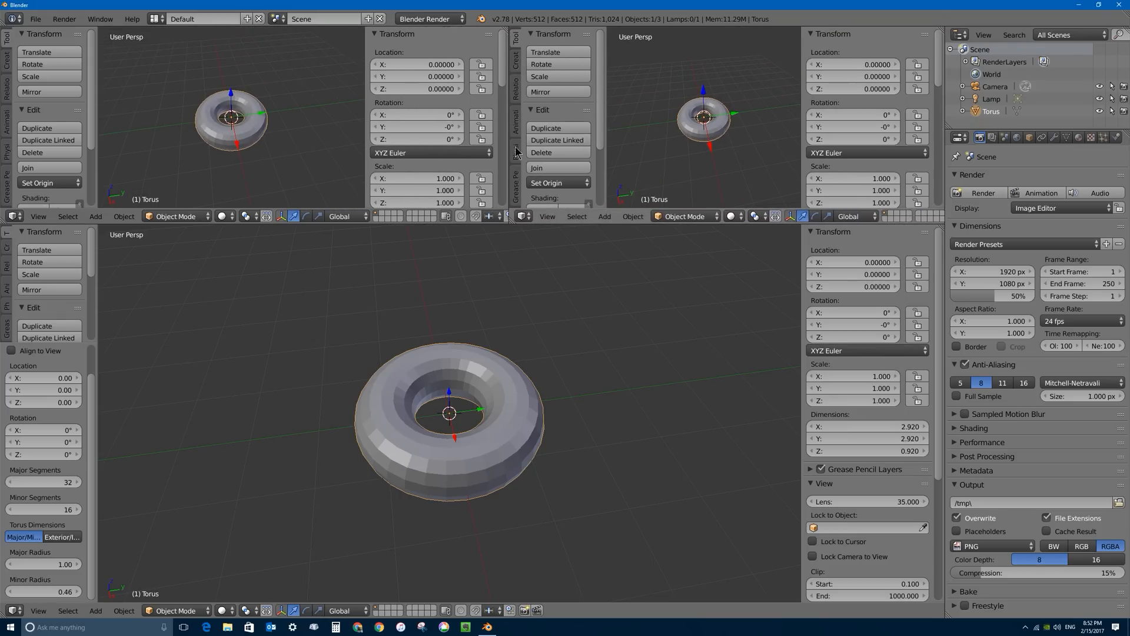
- Change the two small areas above the main 3D view to a UV/Image Editor and a Node Editor
{"action": "left_click", "coordinate": [524, 217]}
{"action": "left_click", "coordinate": [524, 216]}
{"action": "left_click", "coordinate": [524, 217]}
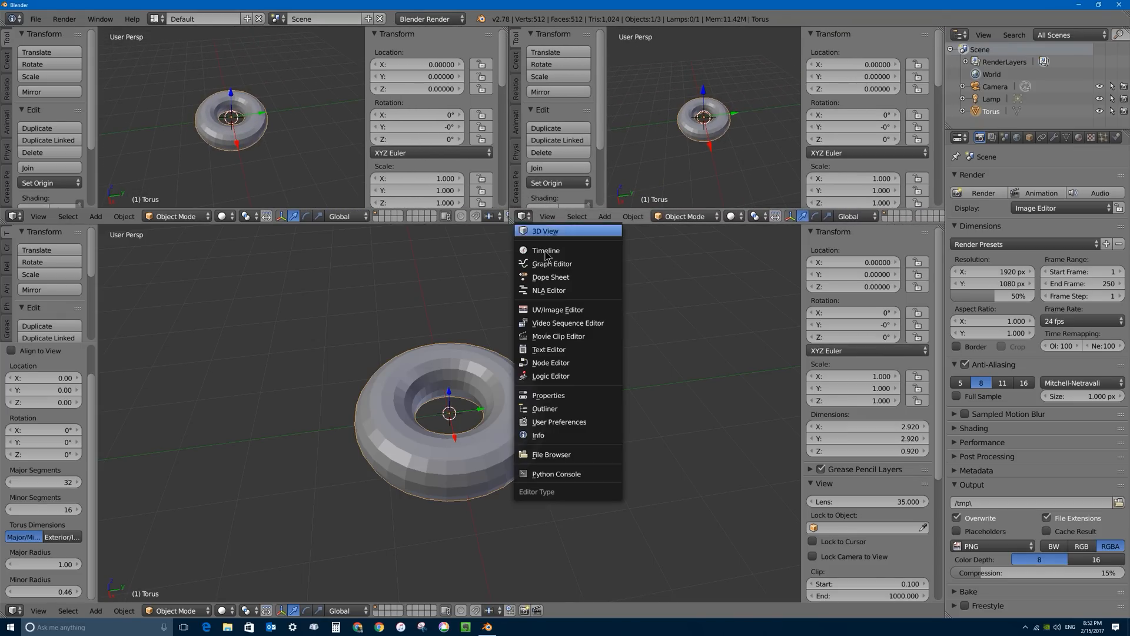
{"action": "left_click", "coordinate": [560, 310]}
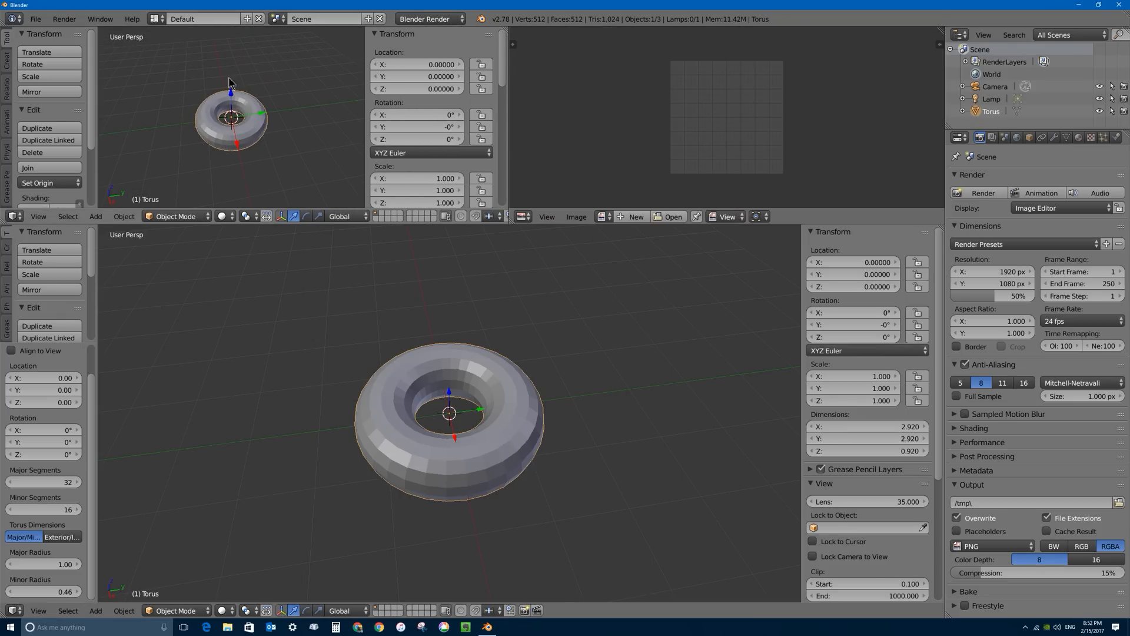
{"action": "left_click", "coordinate": [16, 216]}
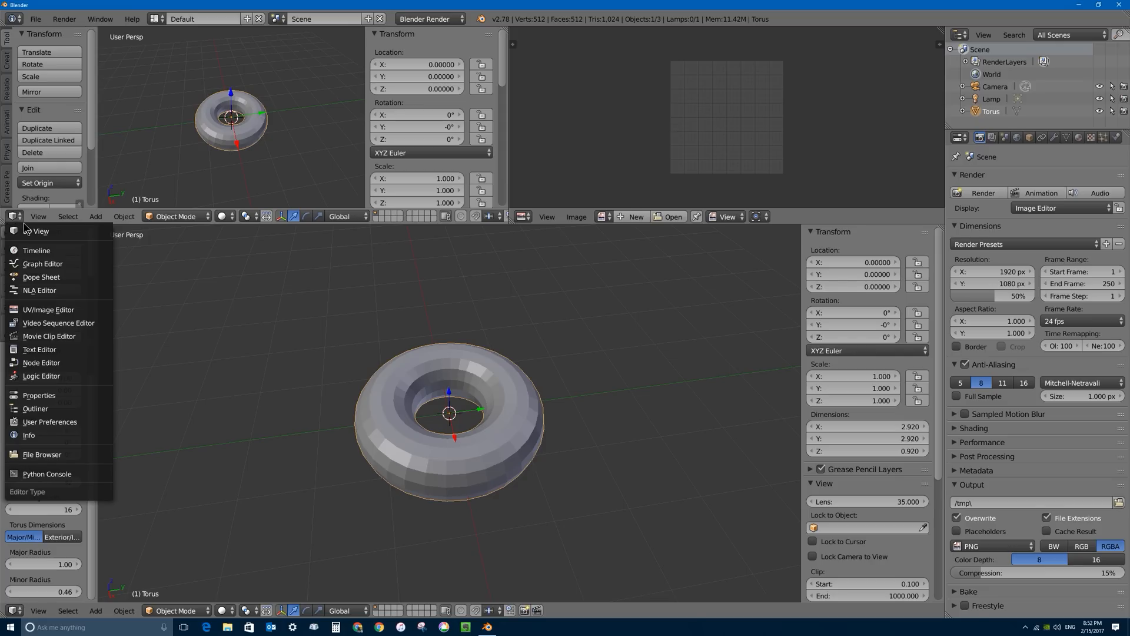
{"action": "left_click", "coordinate": [52, 363]}
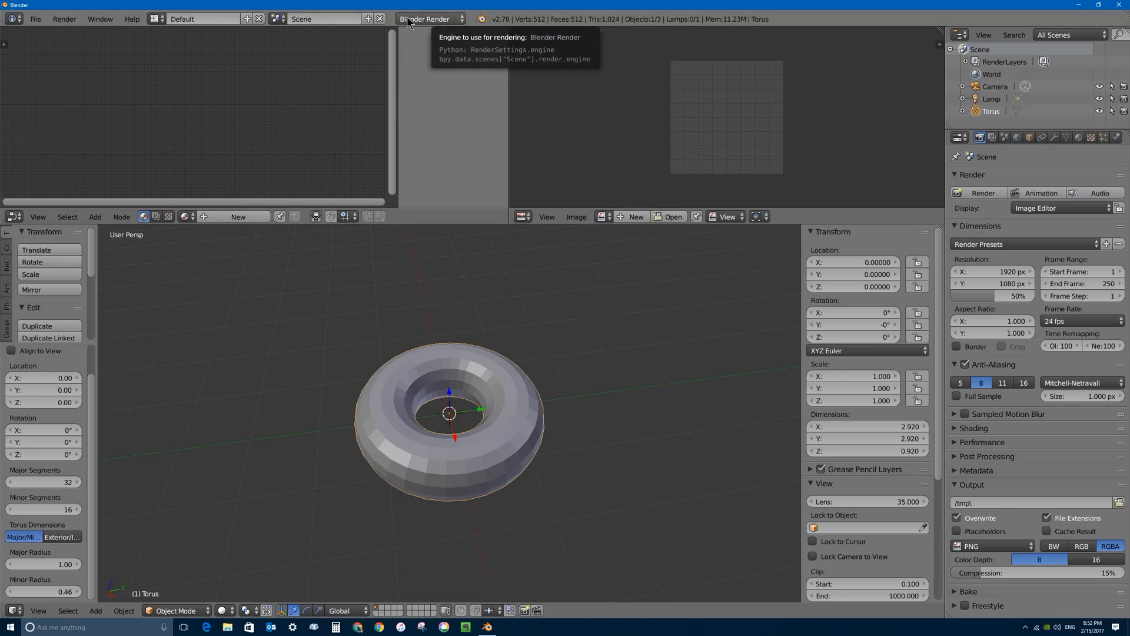
- Switch the render engine to Cycles Render and give the torus a new material
{"action": "left_click", "coordinate": [445, 20]}
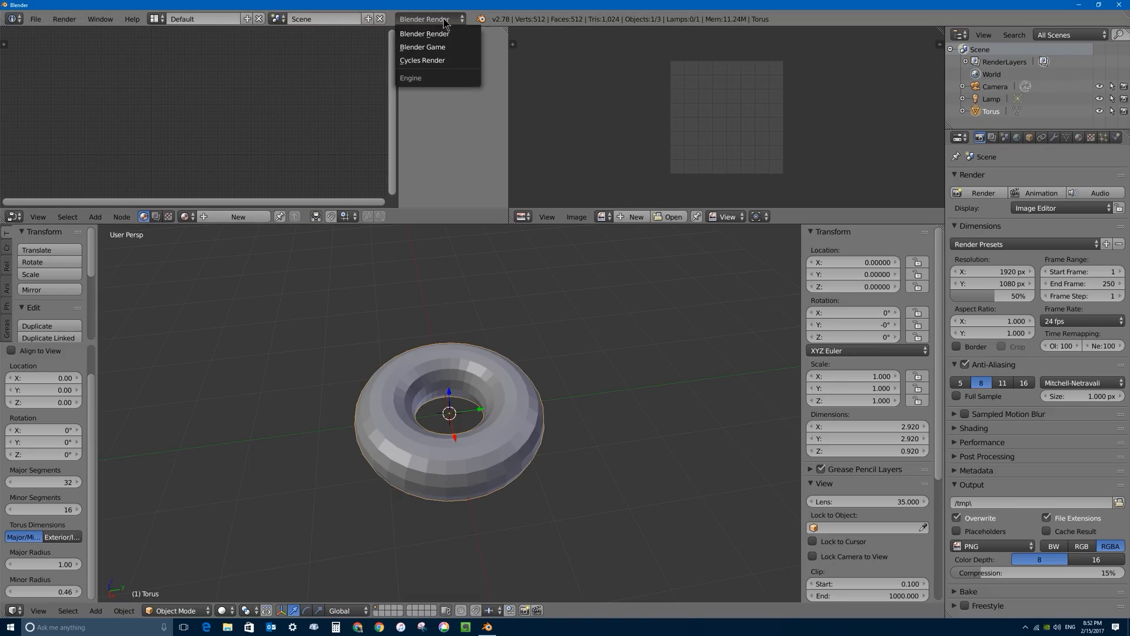
{"action": "left_click", "coordinate": [443, 62]}
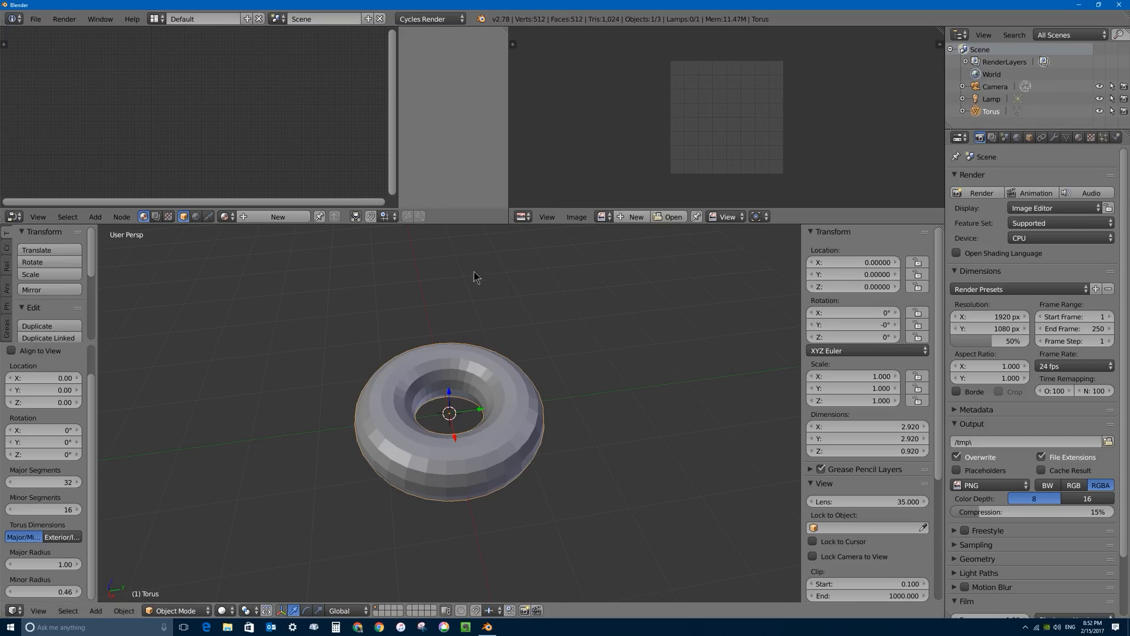
{"action": "left_click", "coordinate": [1079, 137]}
{"action": "left_click", "coordinate": [1019, 219]}
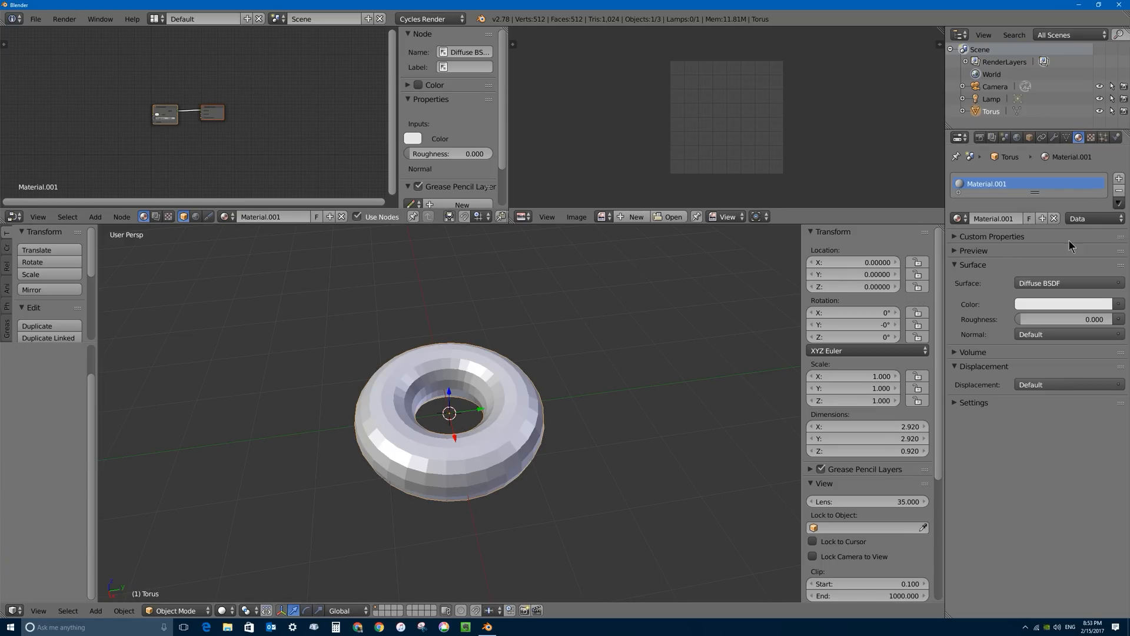
- Add an Image Texture node before the Diffuse BSDF and connect its color output to the shader's color input
{"action": "scroll", "coordinate": [119, 98], "scroll_direction": "up", "scroll_amount": 3}
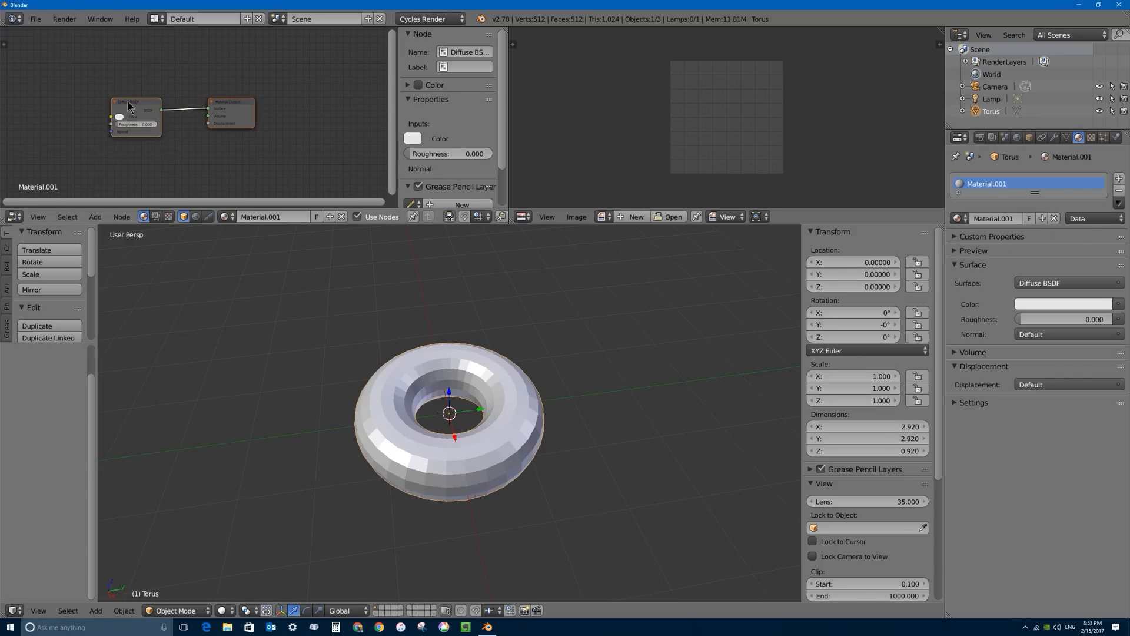
{"action": "key", "text": "shift+a"}
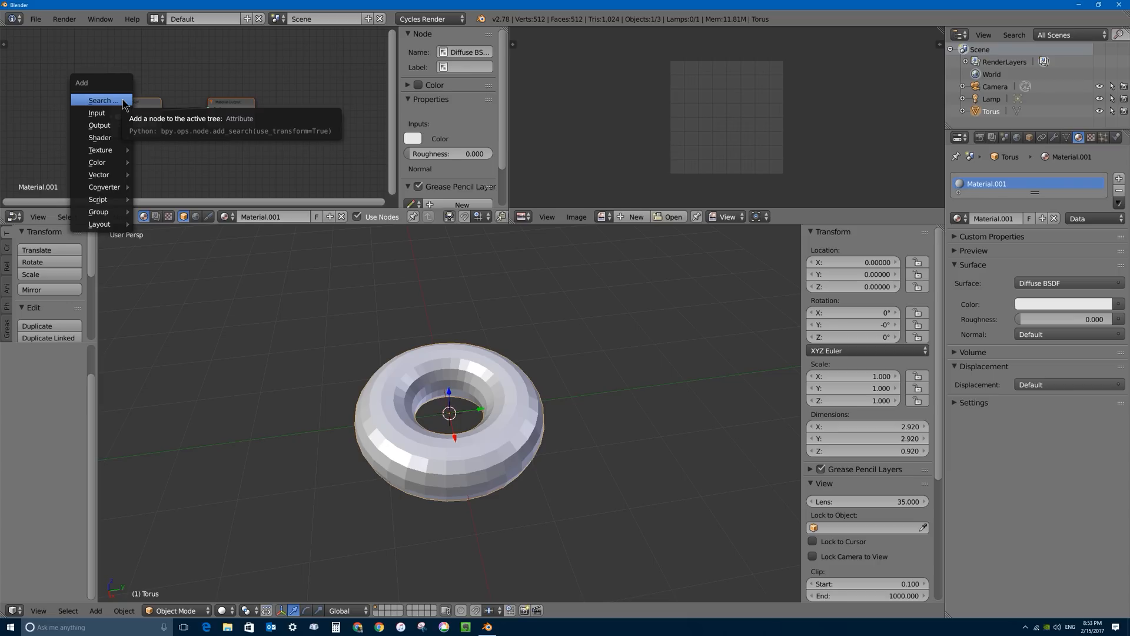
{"action": "mouse_move", "coordinate": [114, 152]}
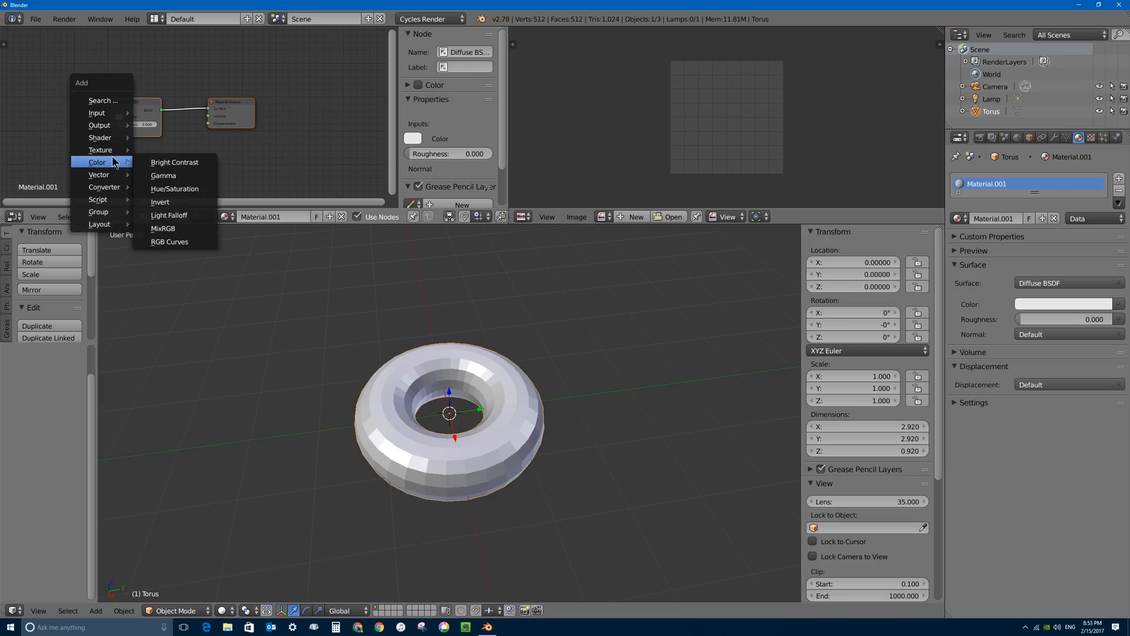
{"action": "left_click", "coordinate": [173, 202]}
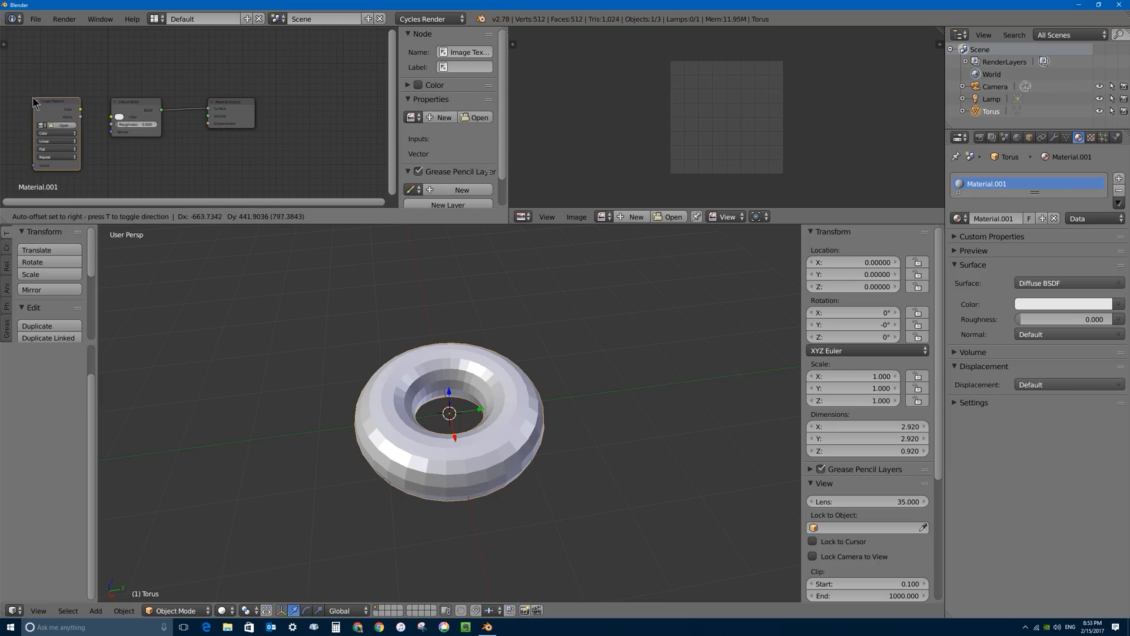
{"action": "middle_click_drag", "start_coordinate": [72, 100], "coordinate": [173, 88]}
{"action": "left_click_drag", "start_coordinate": [176, 97], "coordinate": [215, 104]}
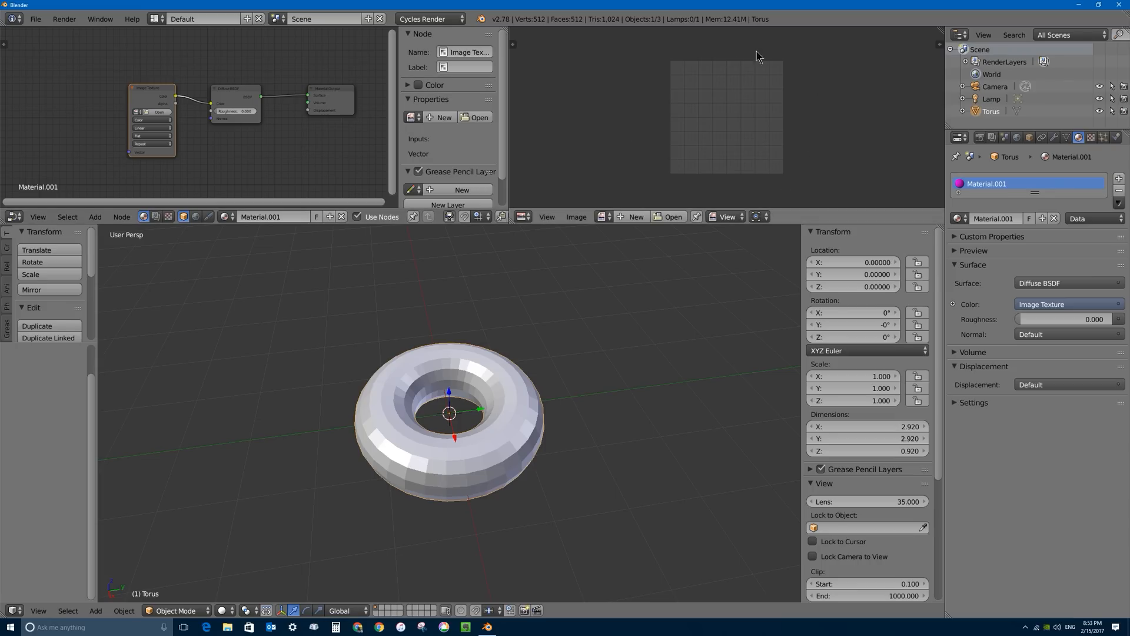
- Start a new image named donutTexture in the UV/Image Editor with width and height of 2048 px
{"action": "middle_click_drag", "start_coordinate": [732, 181], "coordinate": [713, 183]}
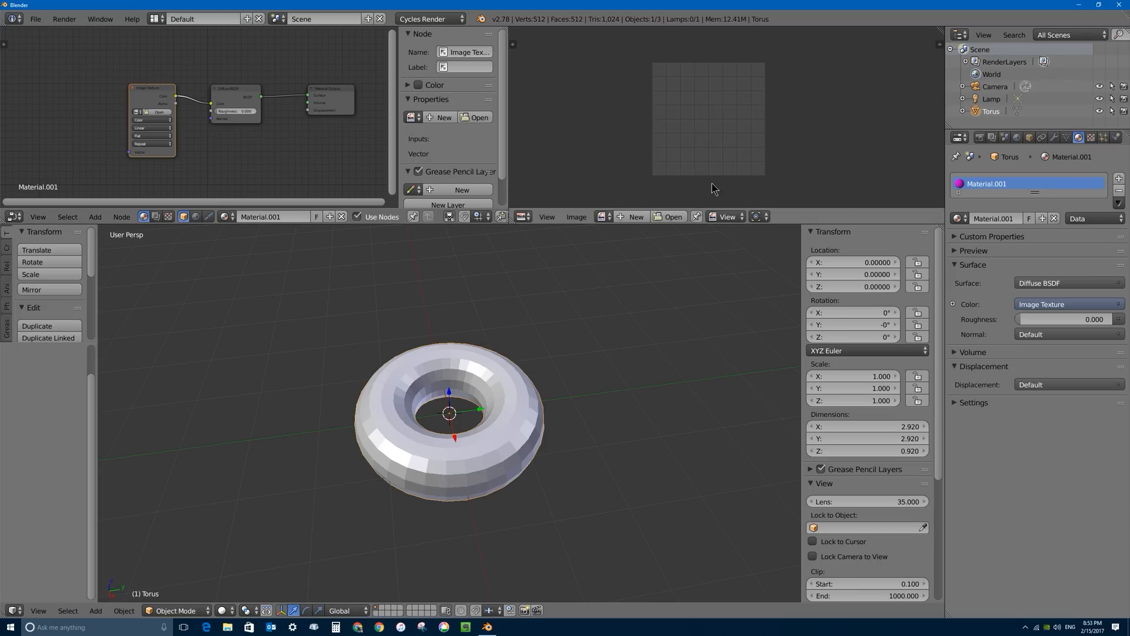
{"action": "left_click", "coordinate": [634, 217]}
{"action": "left_click", "coordinate": [656, 203]}
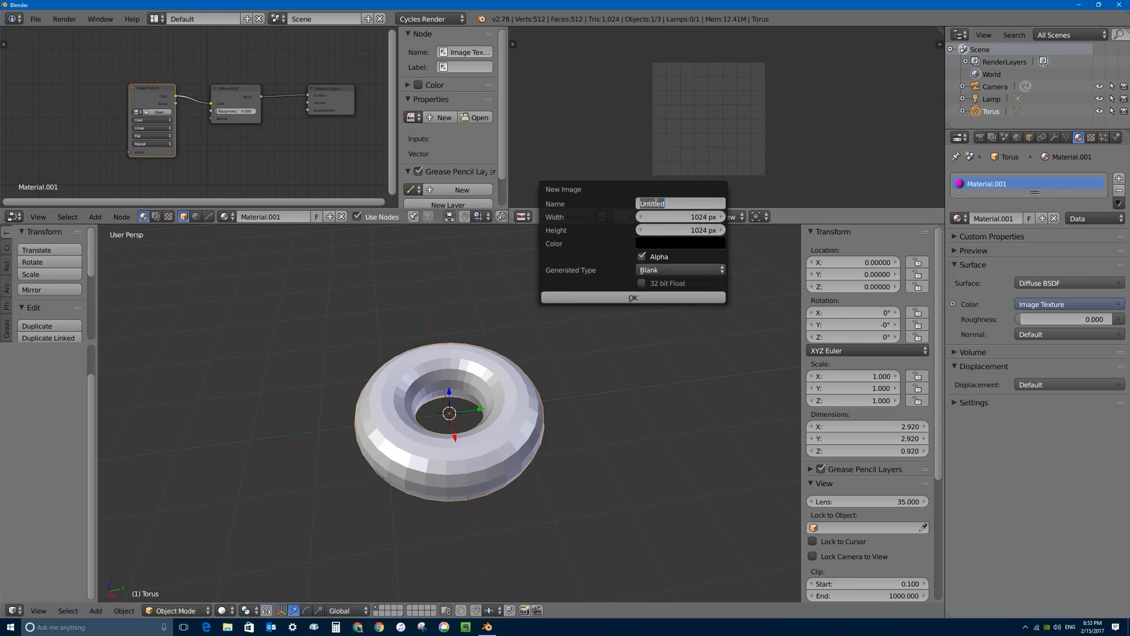
{"action": "type", "text": "donutTextur"}
{"action": "left_click", "coordinate": [669, 218]}
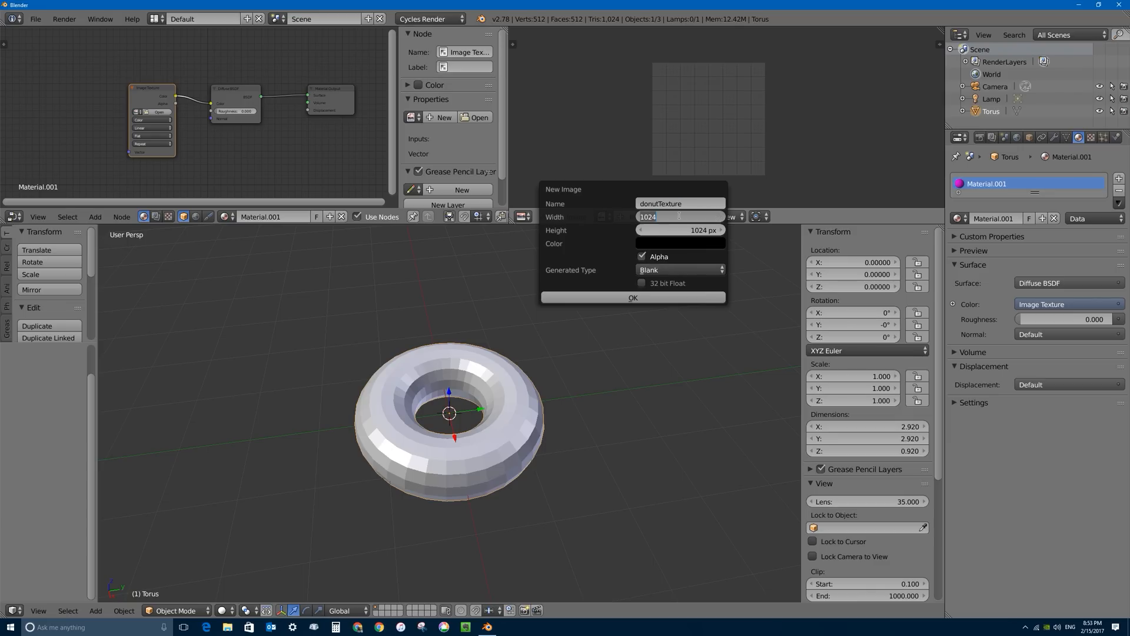
{"action": "type", "text": "2048"}
{"action": "key", "text": "Tab"}
{"action": "type", "text": "20"}
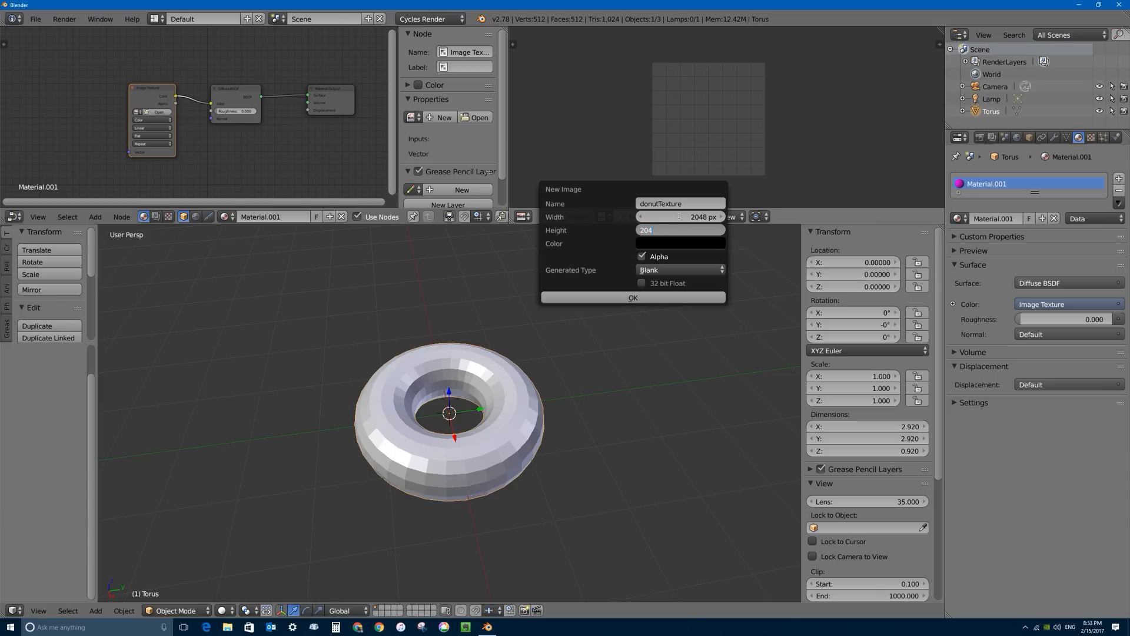
{"action": "key", "text": "Return"}
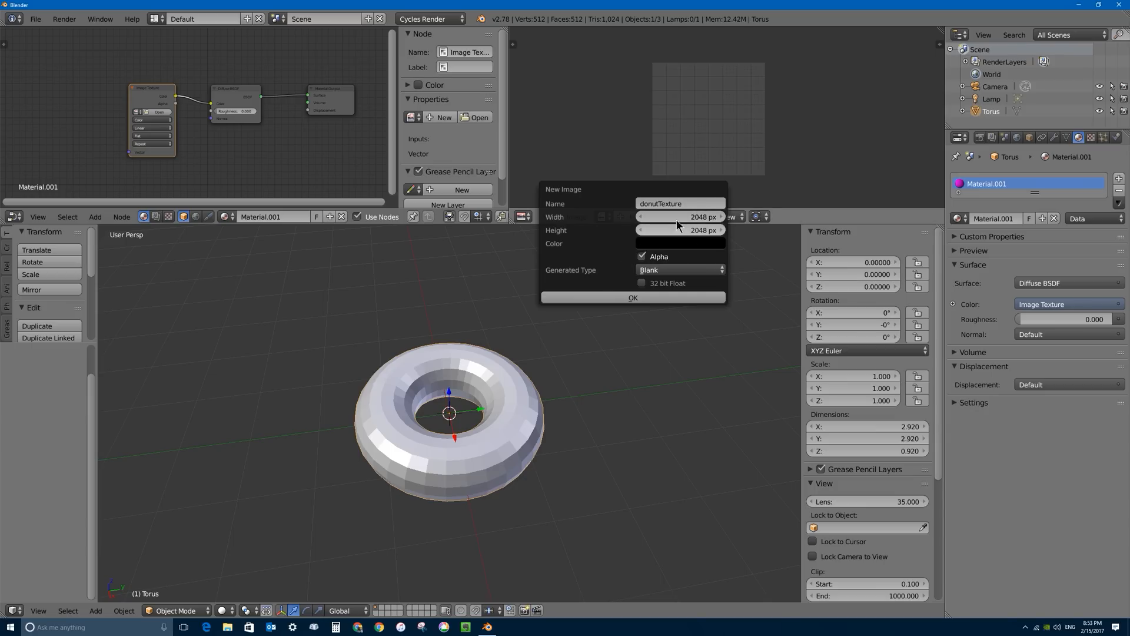
- Set the new image's fill color to a dark, saturated brown and create the image
{"action": "left_click", "coordinate": [681, 244]}
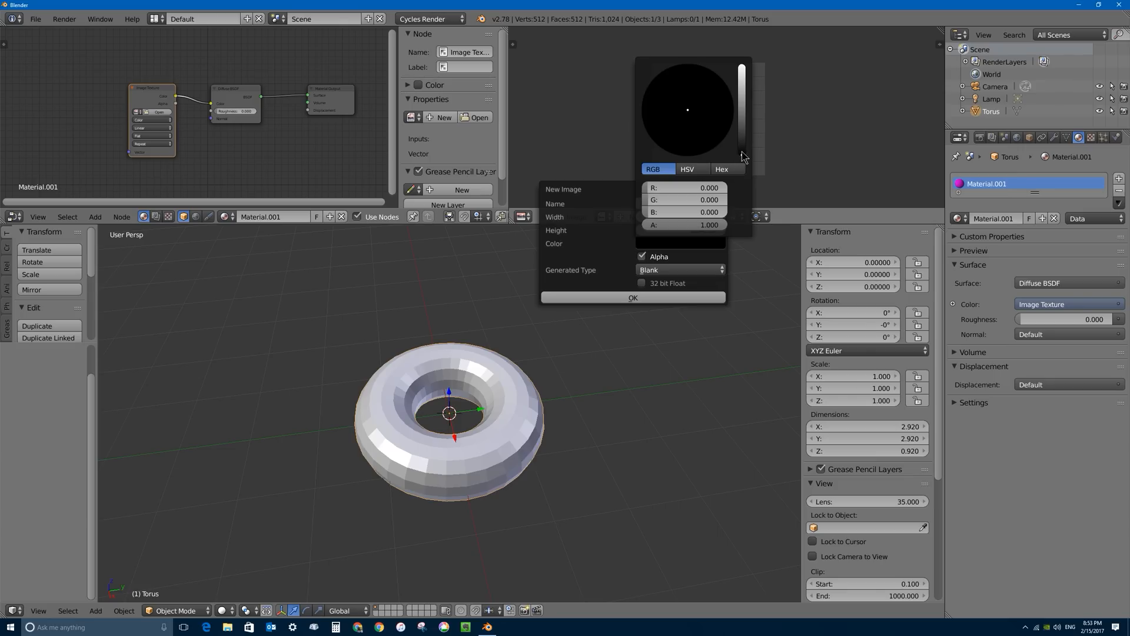
{"action": "left_click_drag", "start_coordinate": [742, 156], "coordinate": [742, 65]}
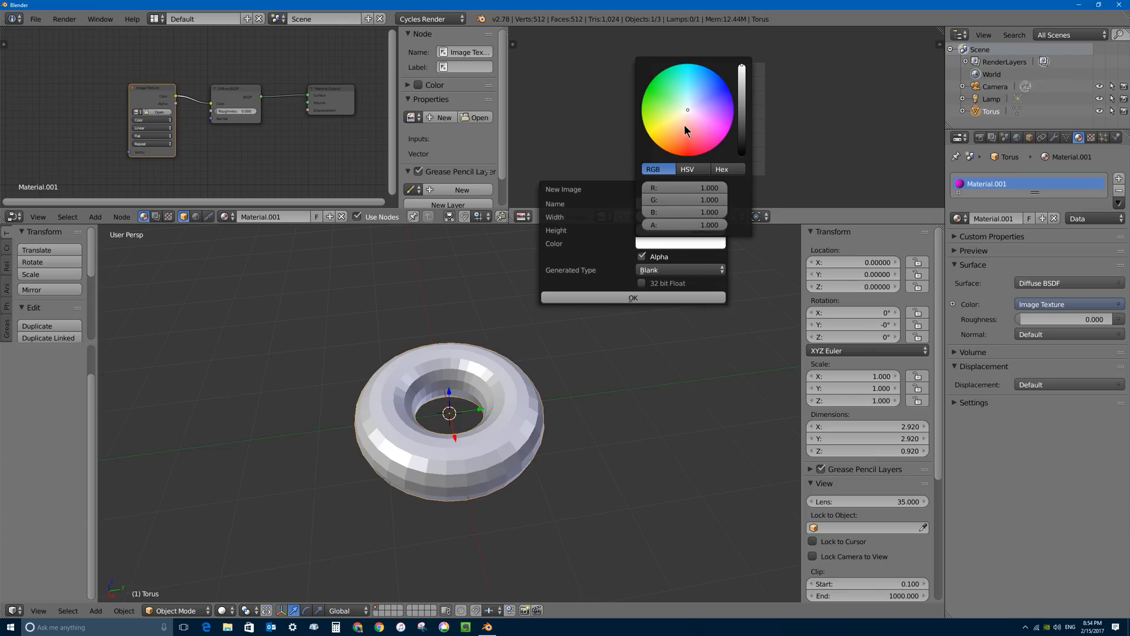
{"action": "left_click_drag", "start_coordinate": [684, 129], "coordinate": [677, 144]}
{"action": "left_click_drag", "start_coordinate": [742, 81], "coordinate": [741, 131]}
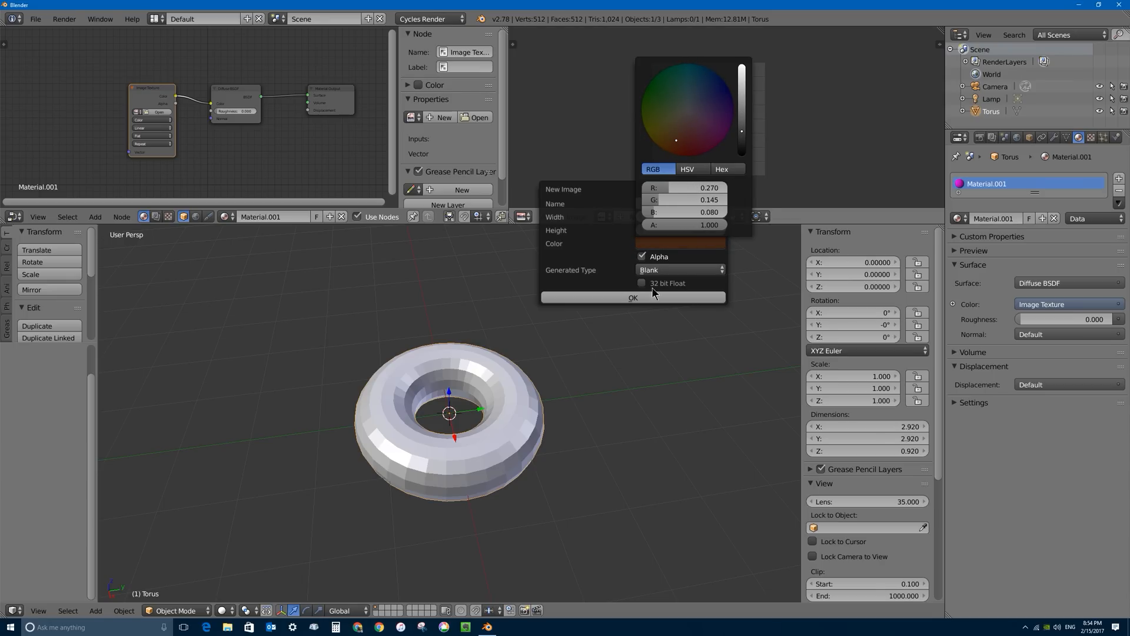
{"action": "left_click", "coordinate": [683, 246]}
{"action": "left_click_drag", "start_coordinate": [740, 135], "coordinate": [741, 124]}
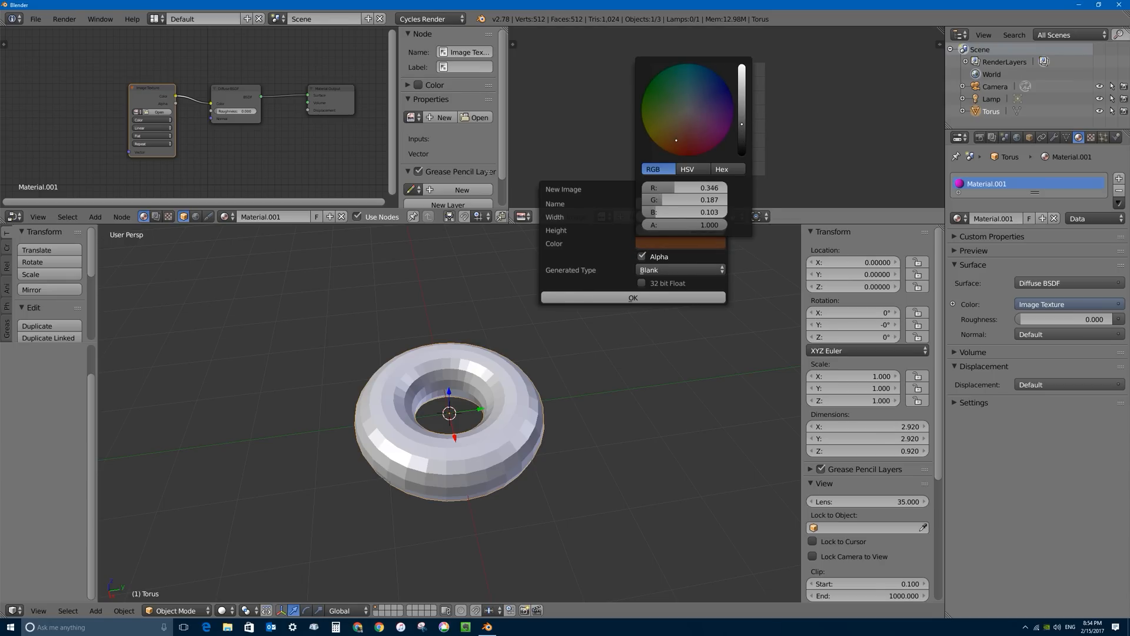
{"action": "left_click", "coordinate": [687, 170]}
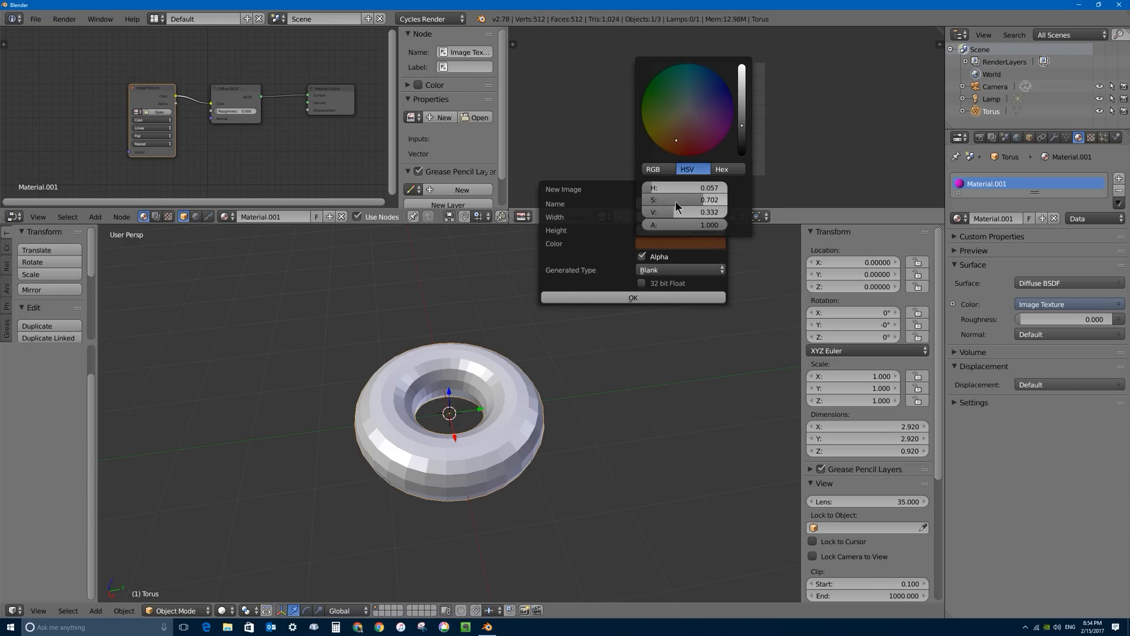
{"action": "left_click_drag", "start_coordinate": [691, 200], "coordinate": [695, 199]}
{"action": "left_click", "coordinate": [647, 301]}
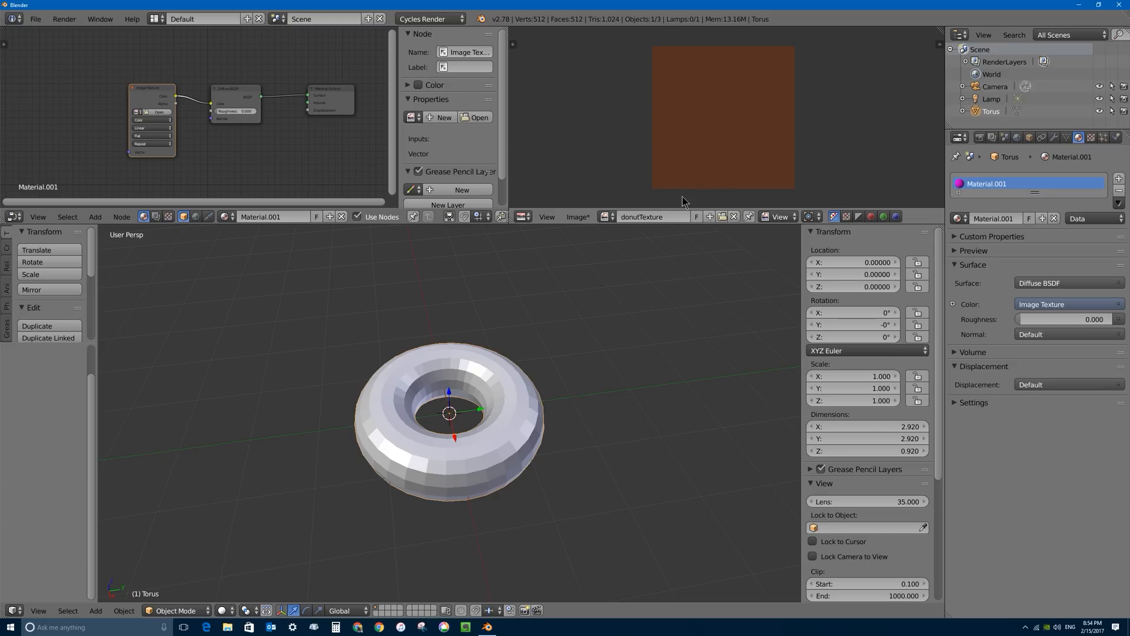
- Pack the donutTexture image as PNG and assign it to the Image Texture node
{"action": "left_click", "coordinate": [576, 217]}
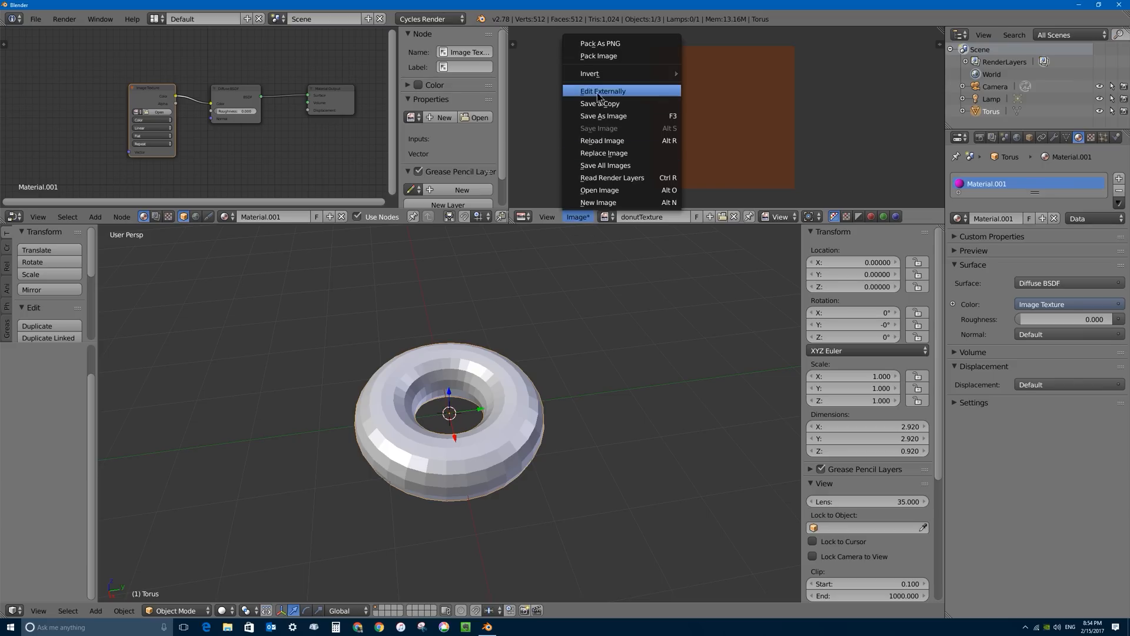
{"action": "left_click", "coordinate": [601, 44]}
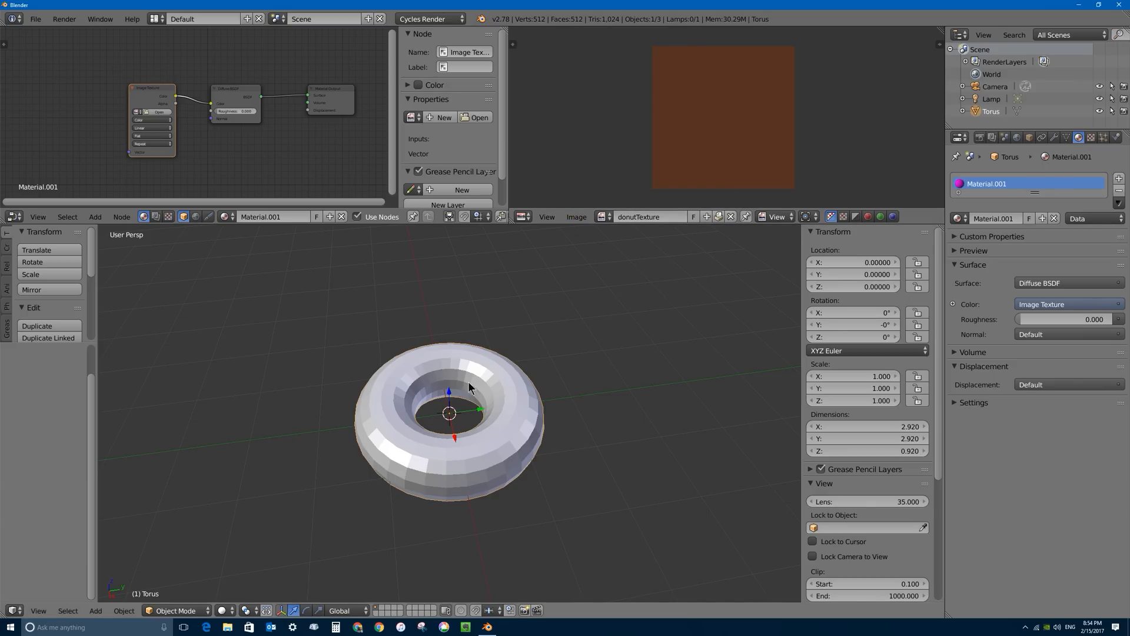
{"action": "left_click", "coordinate": [136, 112]}
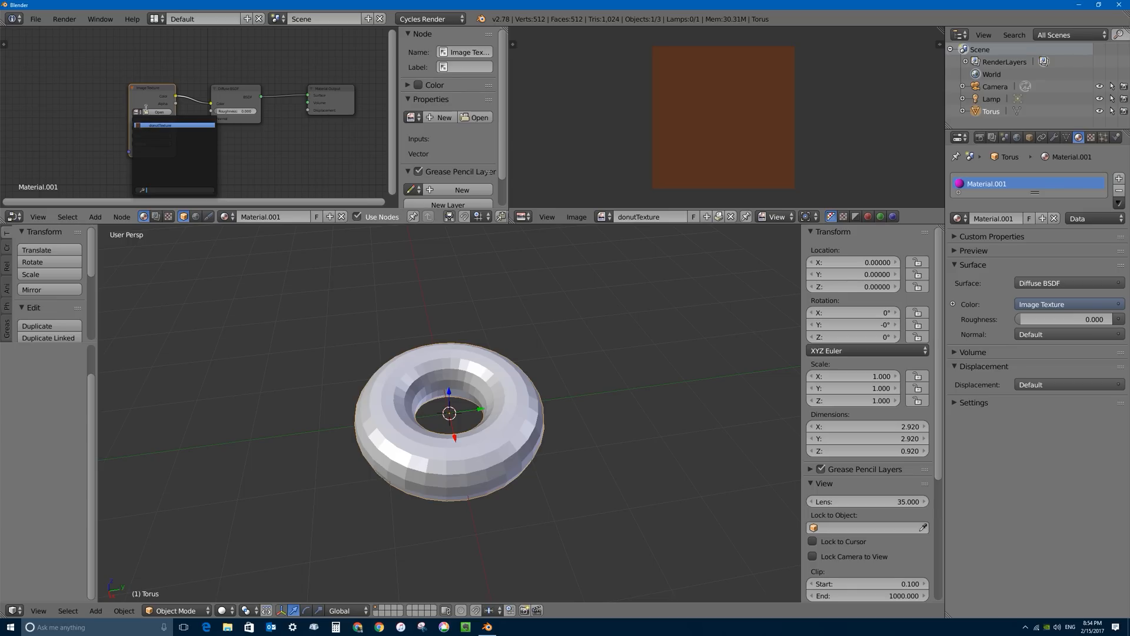
{"action": "scroll", "coordinate": [75, 108], "scroll_direction": "up", "scroll_amount": 2}
{"action": "left_click", "coordinate": [103, 111]}
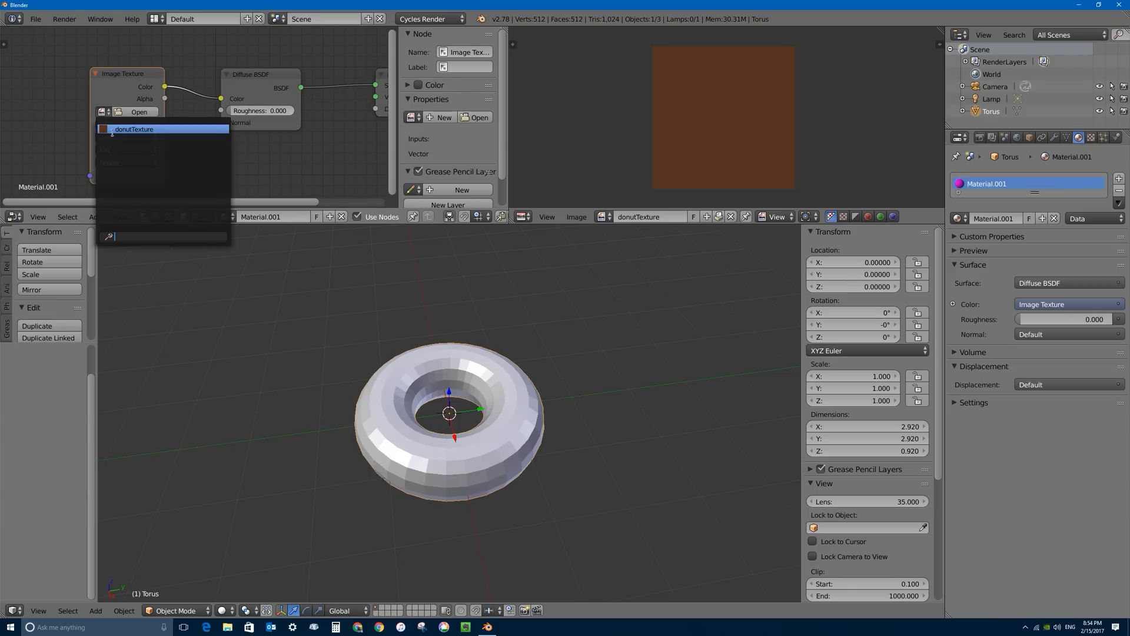
{"action": "left_click", "coordinate": [128, 129]}
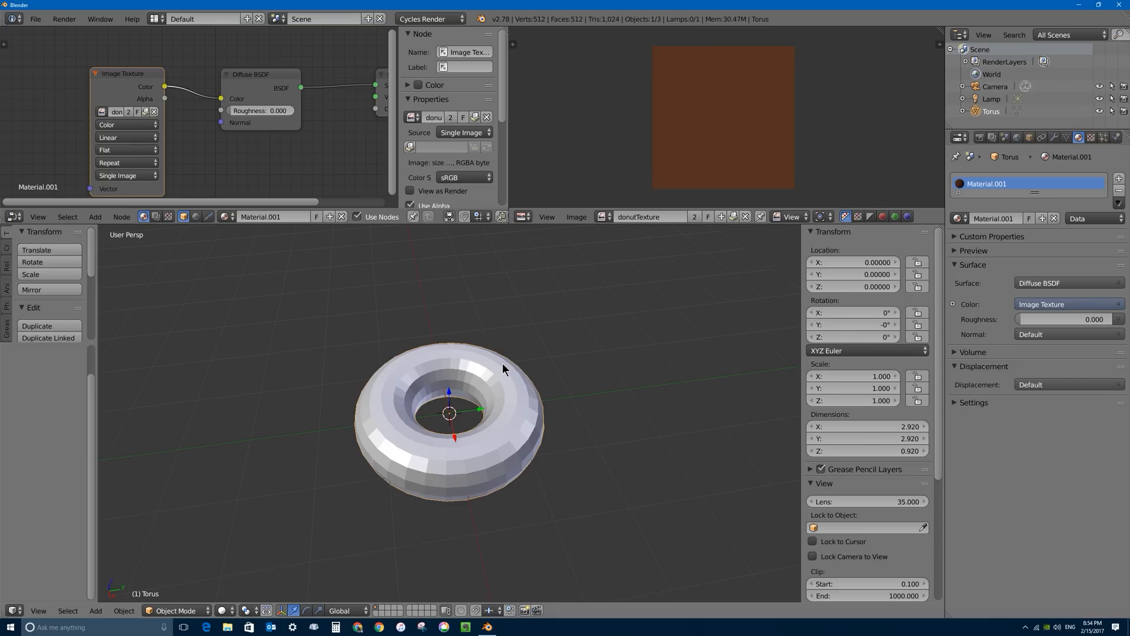
- Unwrap all of the torus's faces in Edit Mode with Smart UV Project, using an island margin of 0.04
{"action": "key", "text": "Tab"}
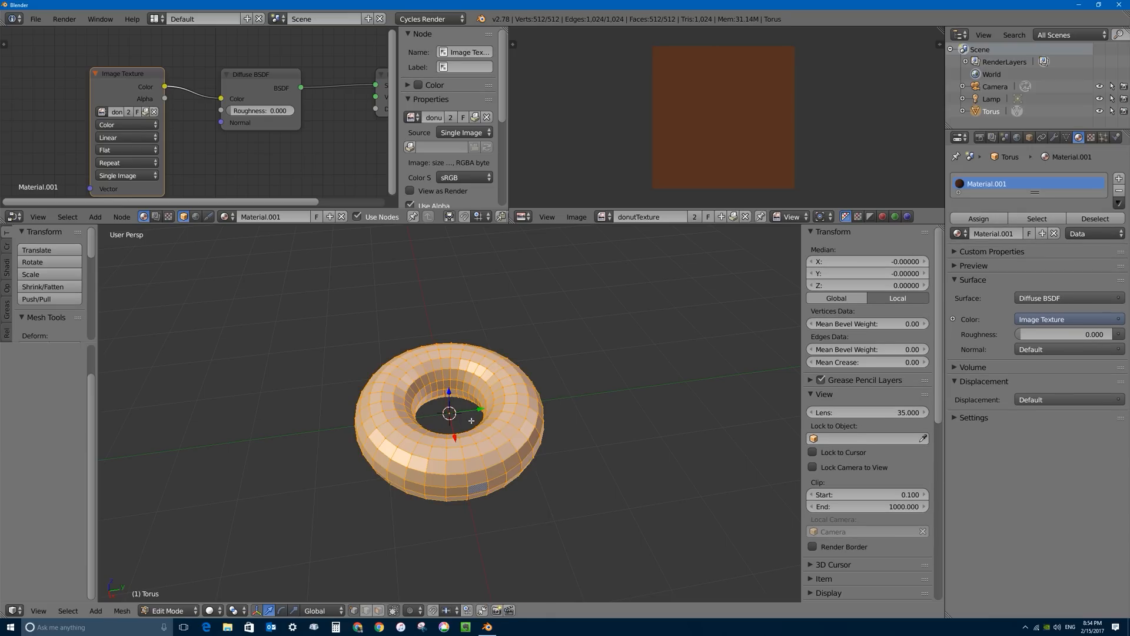
{"action": "key", "text": "a"}
{"action": "key", "text": "a"}
{"action": "key", "text": "a"}
{"action": "key", "text": "a"}
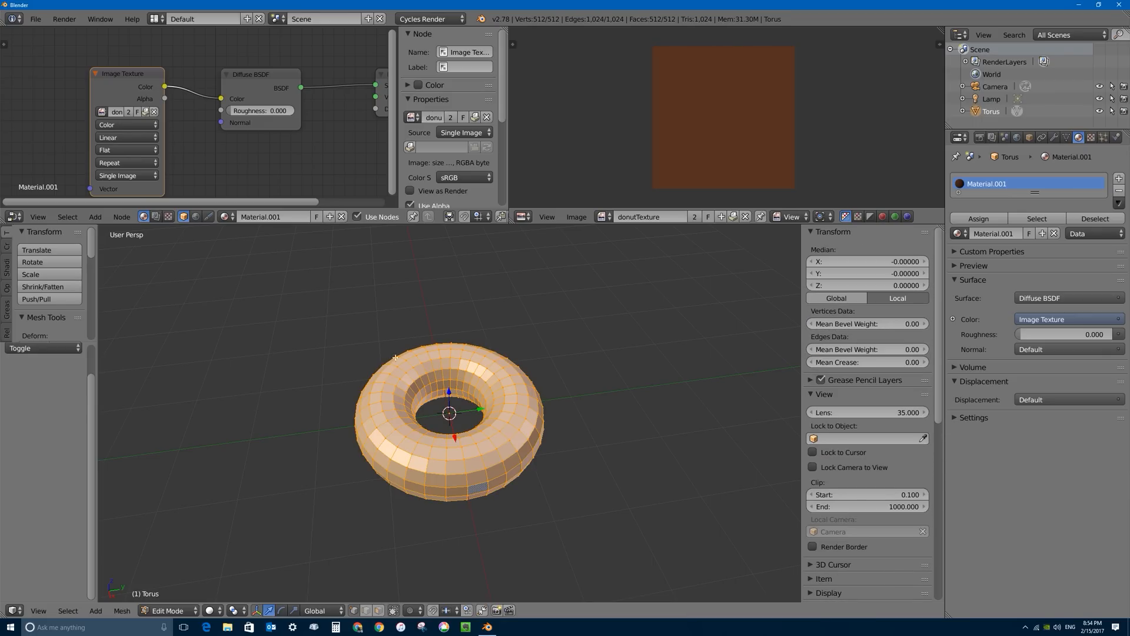
{"action": "key", "text": "u"}
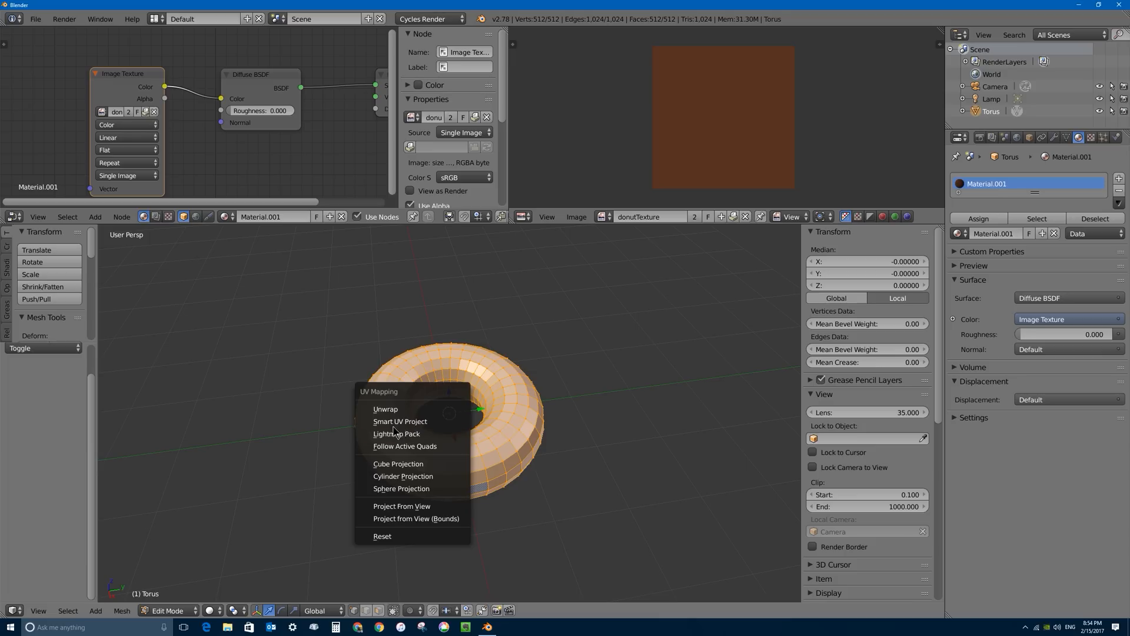
{"action": "left_click", "coordinate": [428, 422]}
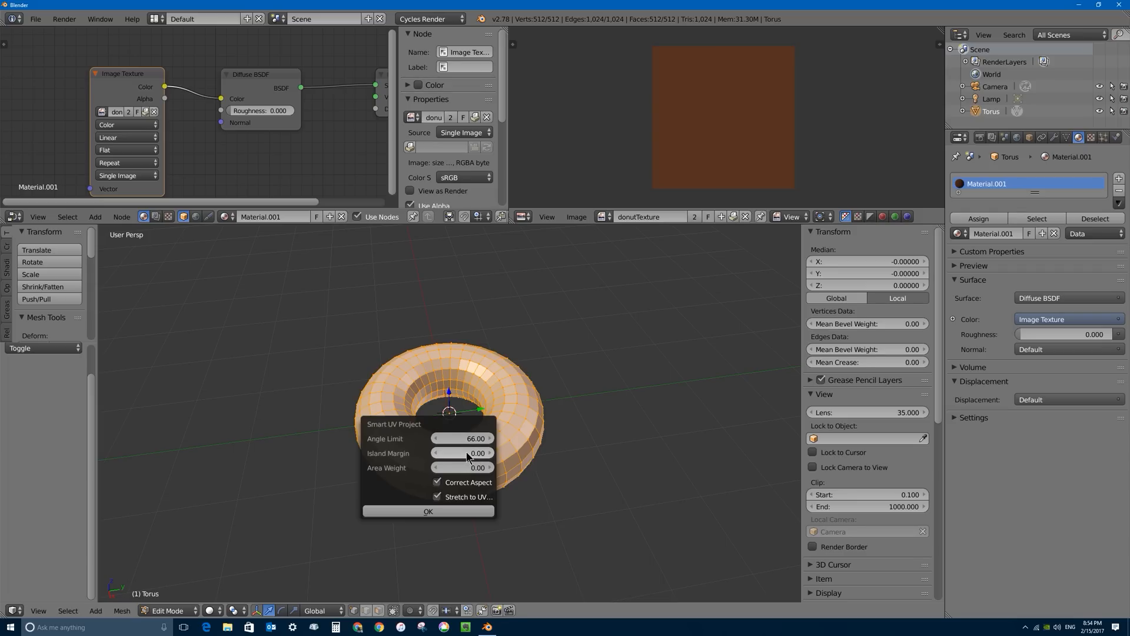
{"action": "left_click_drag", "start_coordinate": [468, 456], "coordinate": [471, 456]}
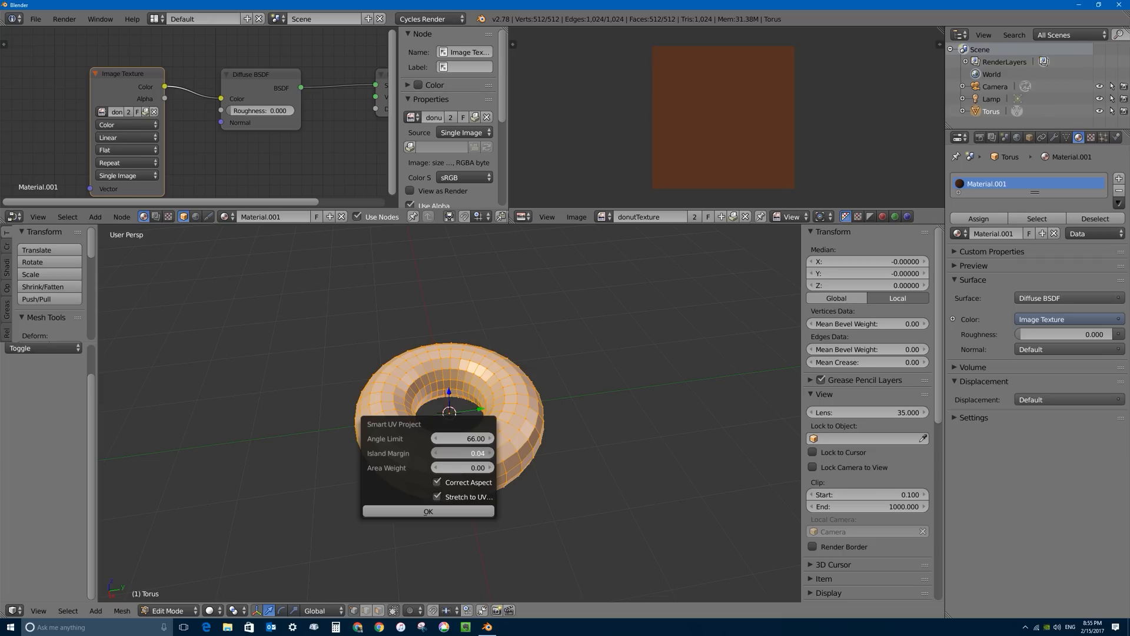
{"action": "left_click", "coordinate": [429, 512]}
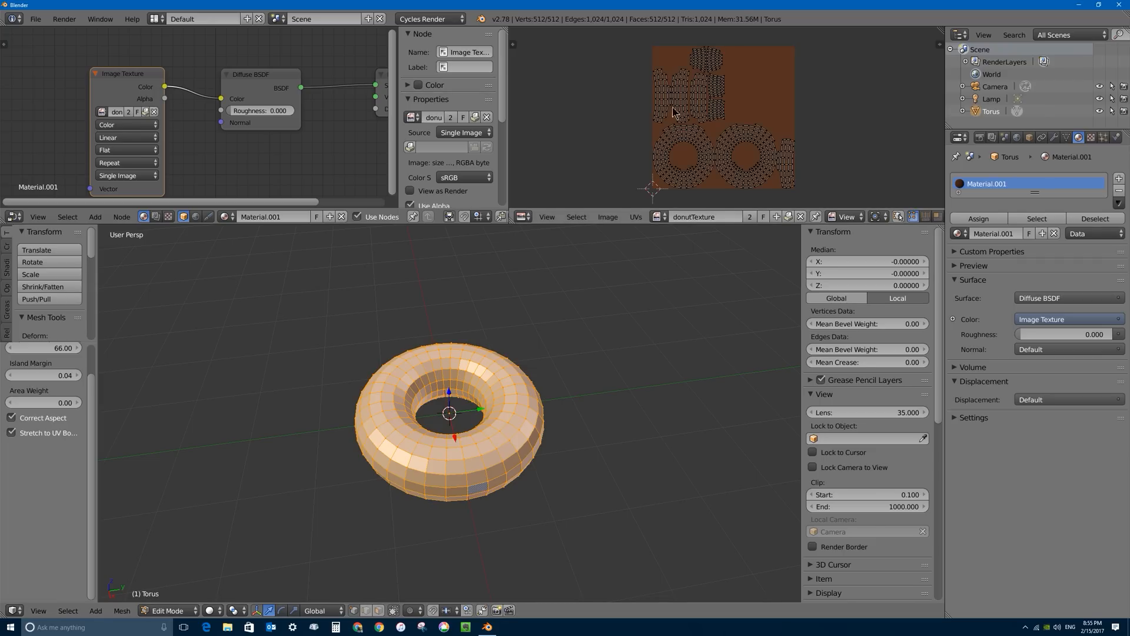
{"action": "scroll", "coordinate": [675, 113], "scroll_direction": "up", "scroll_amount": 4}
{"action": "scroll", "coordinate": [729, 112], "scroll_direction": "down", "scroll_amount": 3}
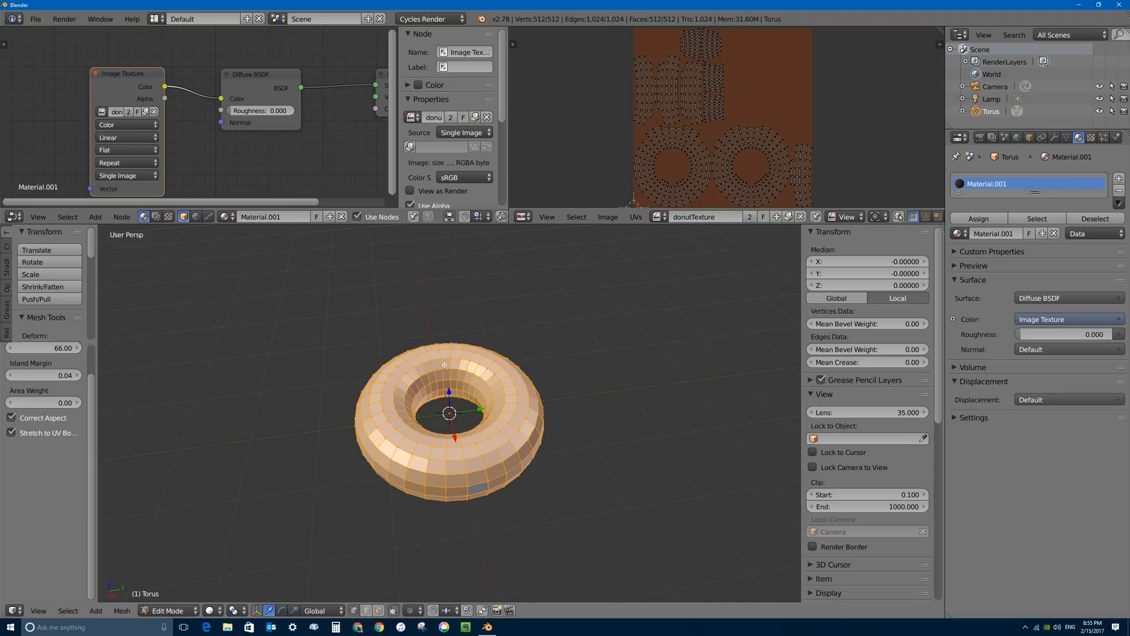
- Return to Object Mode and set the viewport shading to Material to view the textured donut
{"action": "key", "text": "Tab"}
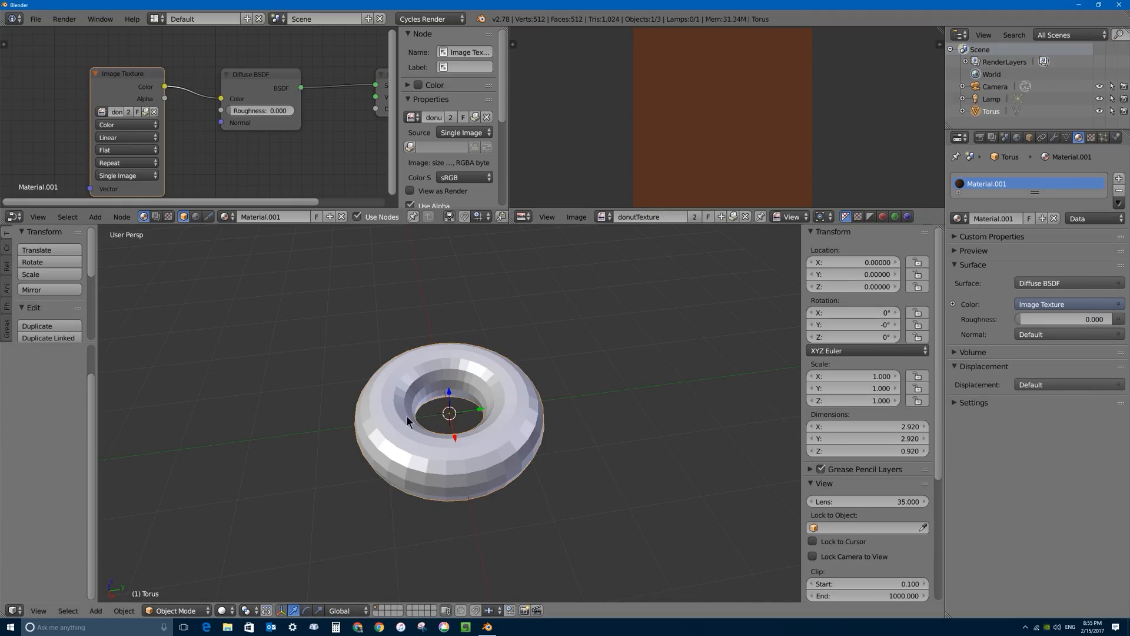
{"action": "left_click", "coordinate": [223, 611]}
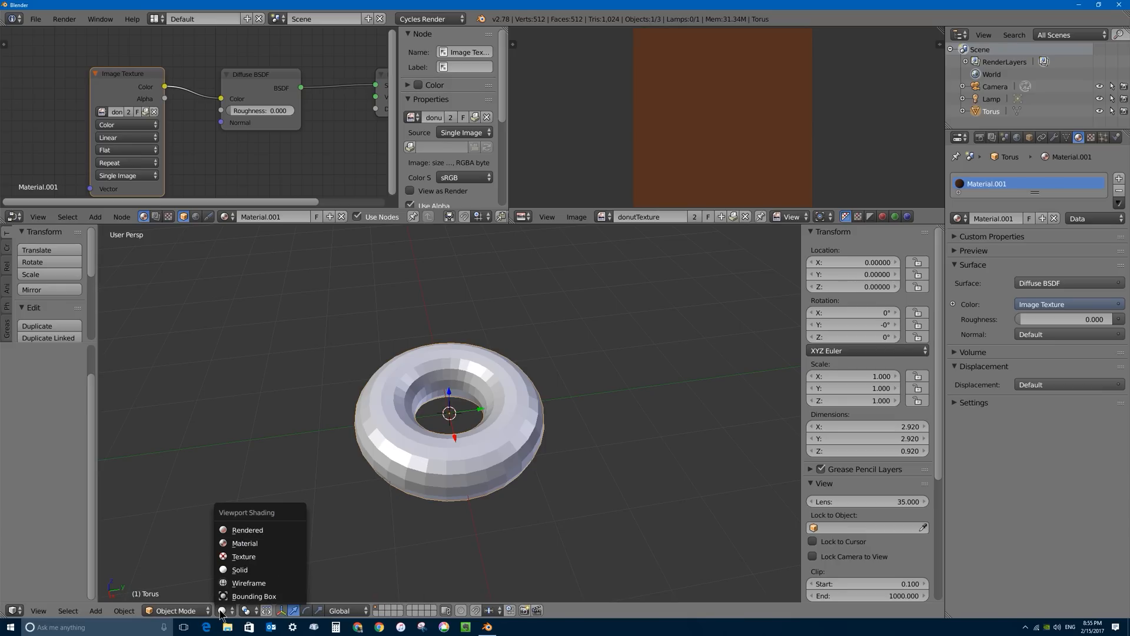
{"action": "left_click", "coordinate": [256, 545]}
{"action": "scroll", "coordinate": [424, 341], "scroll_direction": "up", "scroll_amount": 3}
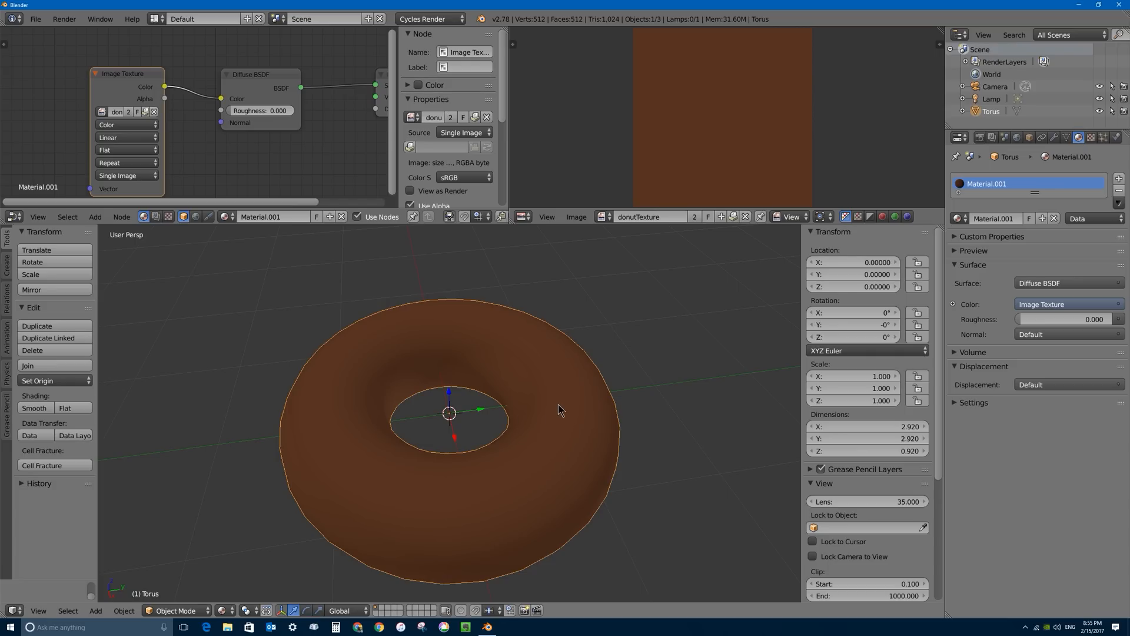
{"action": "middle_click_drag", "start_coordinate": [511, 442], "coordinate": [436, 458]}
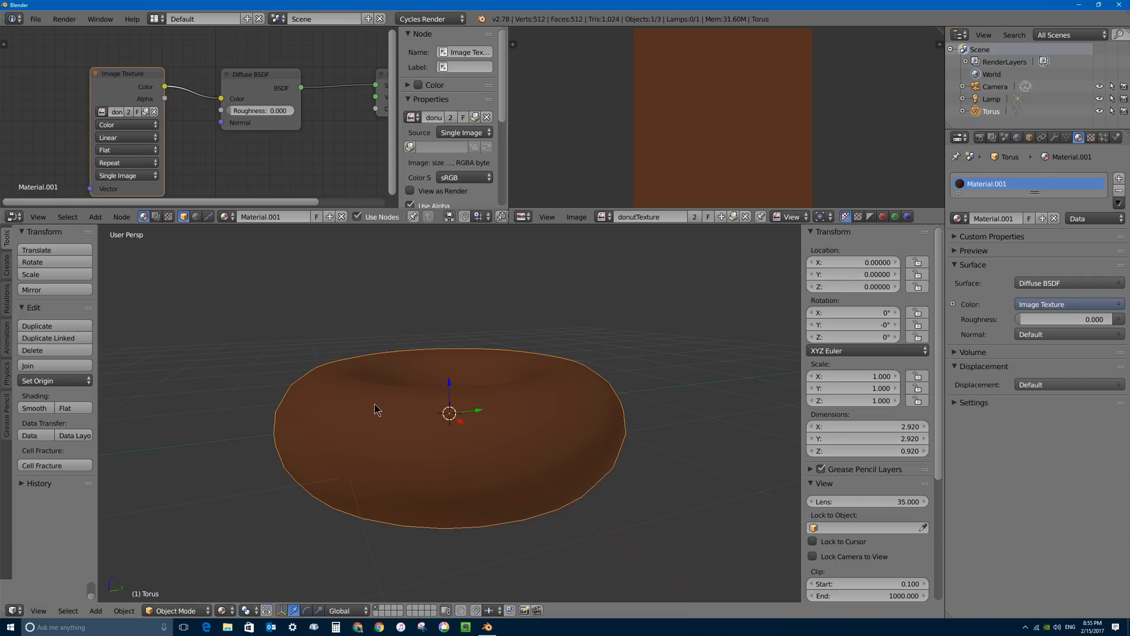
- Enlarge the UV/Image Editor in height and width, and switch it to Paint mode with its brush tools shown
{"action": "left_click_drag", "start_coordinate": [610, 225], "coordinate": [602, 334]}
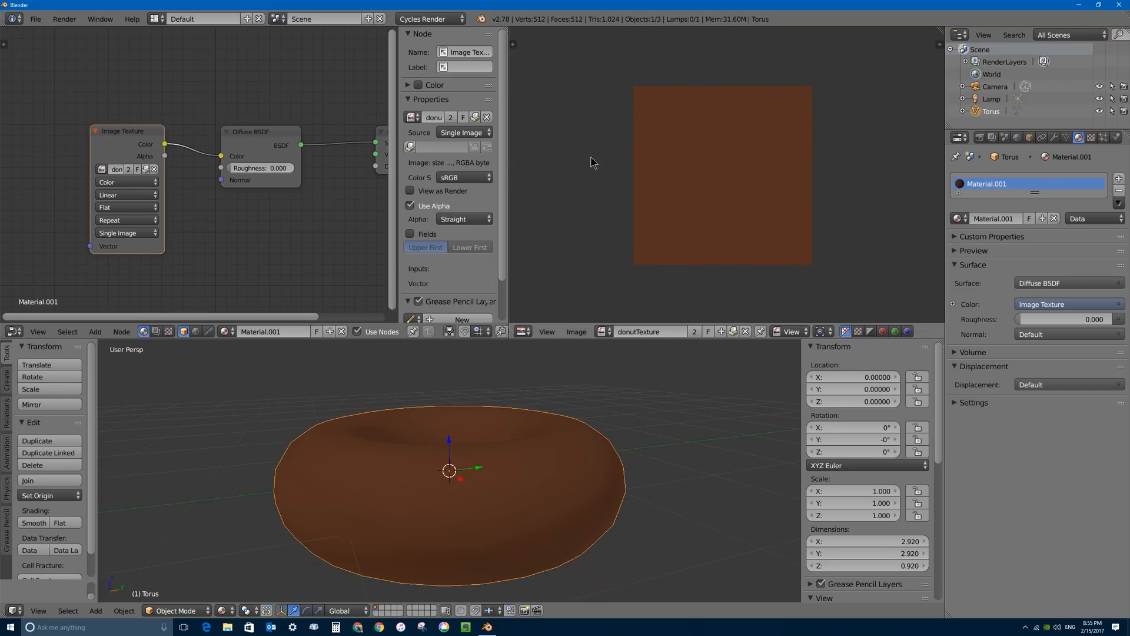
{"action": "left_click", "coordinate": [793, 334]}
{"action": "left_click", "coordinate": [796, 303]}
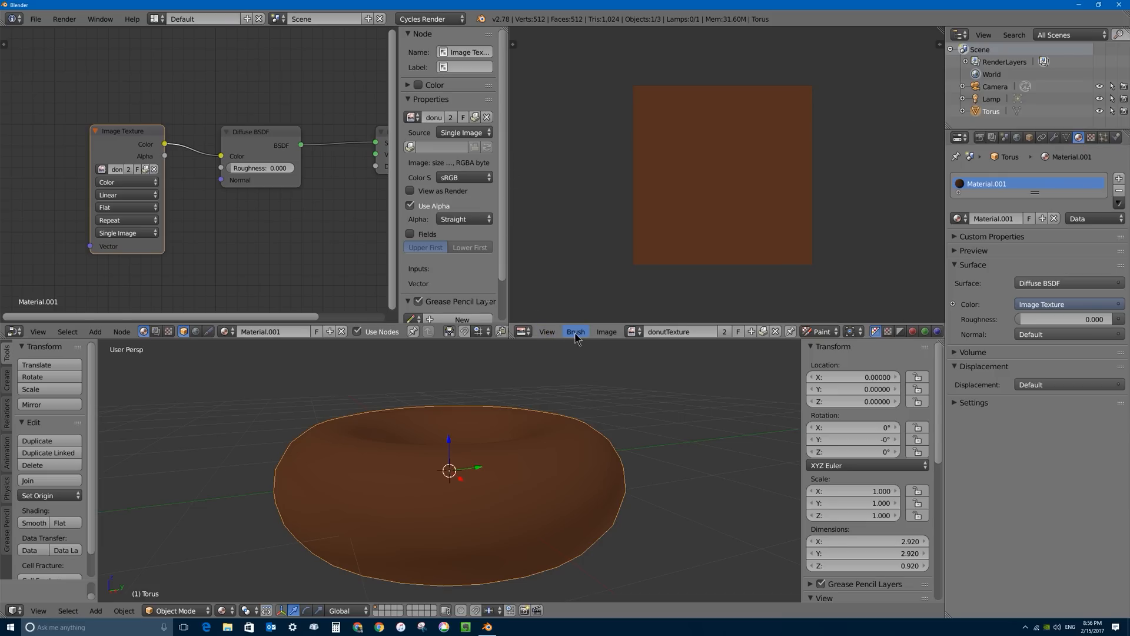
{"action": "left_click", "coordinate": [512, 45]}
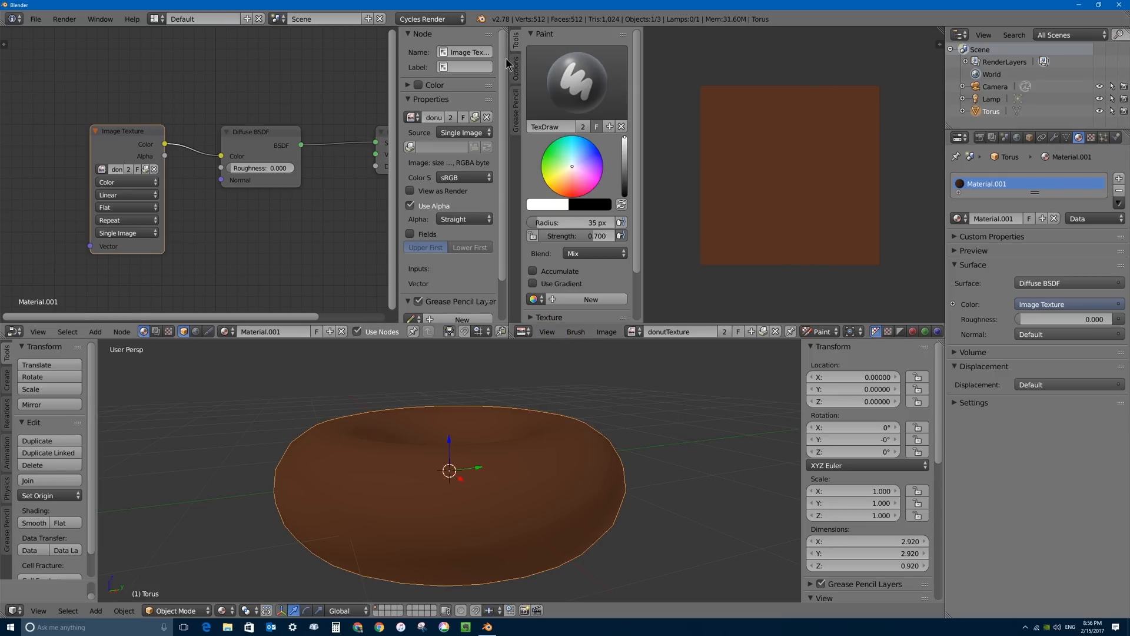
{"action": "left_click_drag", "start_coordinate": [510, 64], "coordinate": [221, 118]}
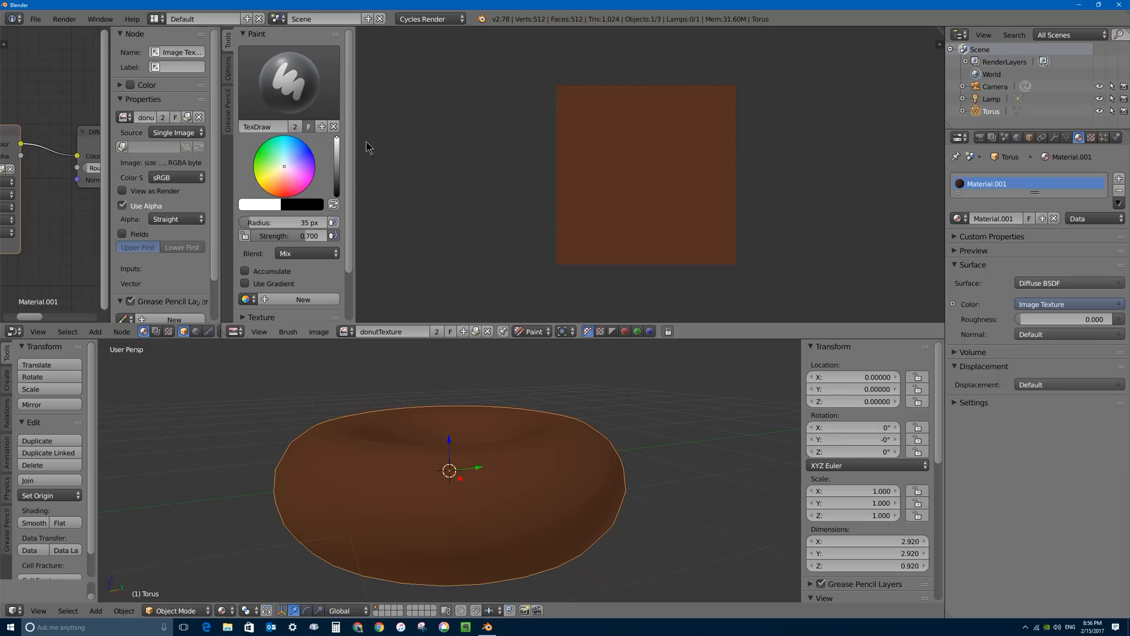
- Create a new texture for the TexDraw brush and name it donut-brown
{"action": "scroll", "coordinate": [351, 147], "scroll_direction": "down", "scroll_amount": 3}
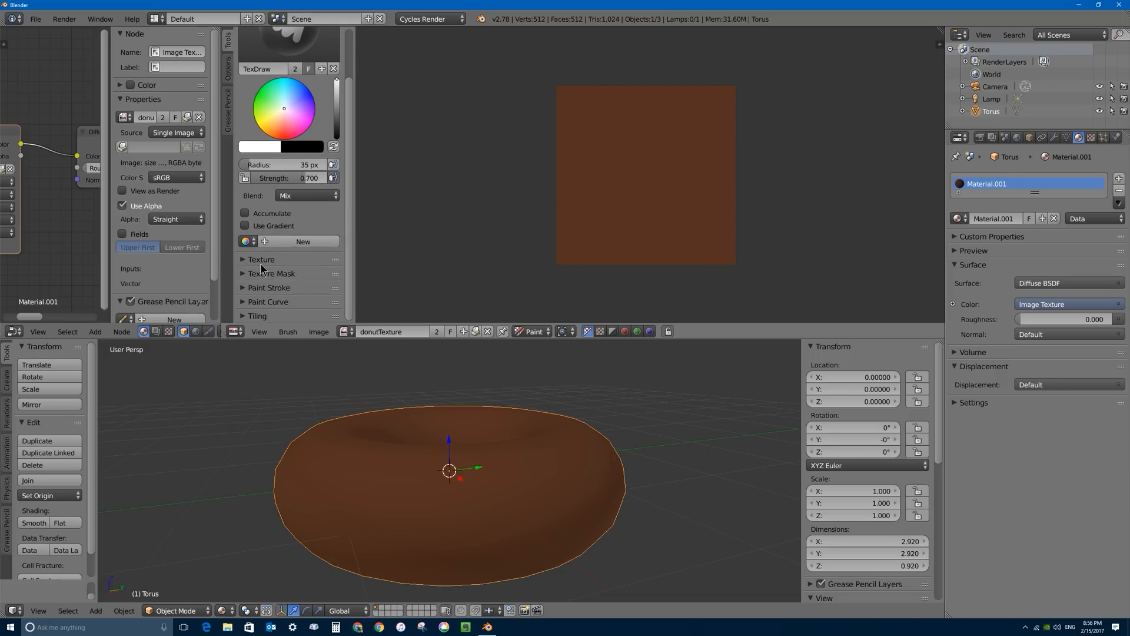
{"action": "left_click", "coordinate": [242, 264]}
{"action": "scroll", "coordinate": [242, 264], "scroll_direction": "down", "scroll_amount": 4}
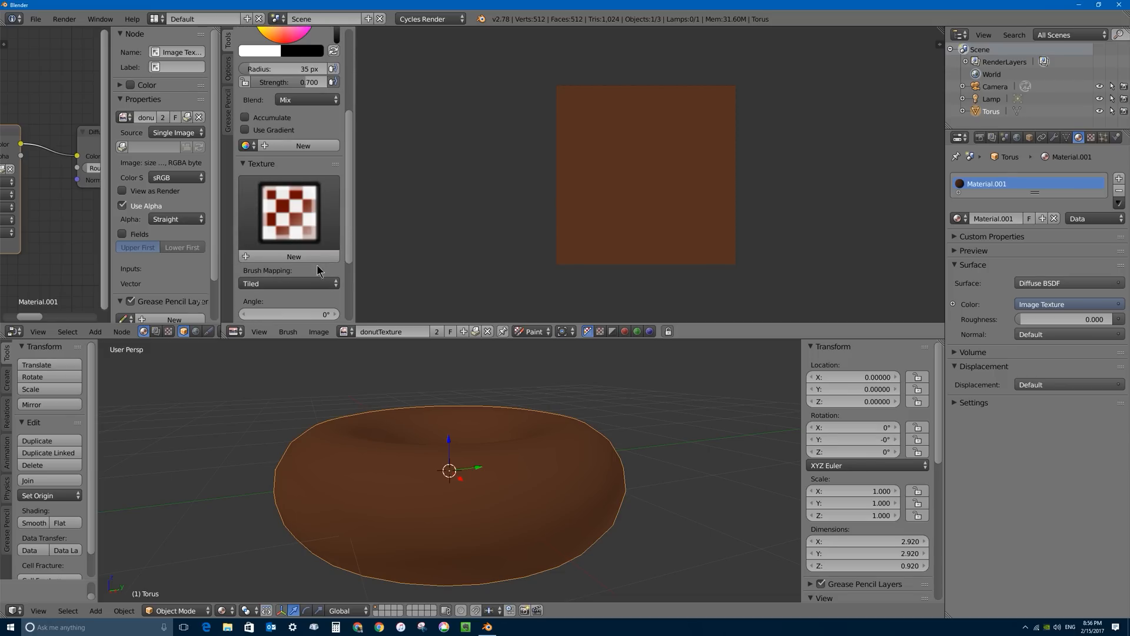
{"action": "left_click", "coordinate": [293, 257]}
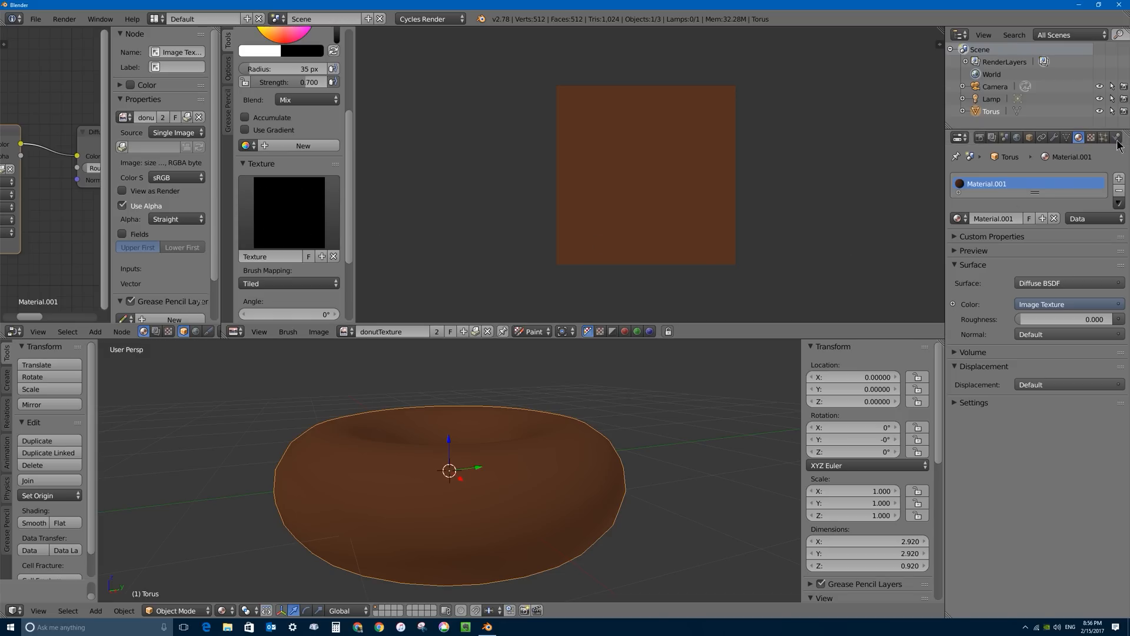
{"action": "left_click", "coordinate": [287, 253]}
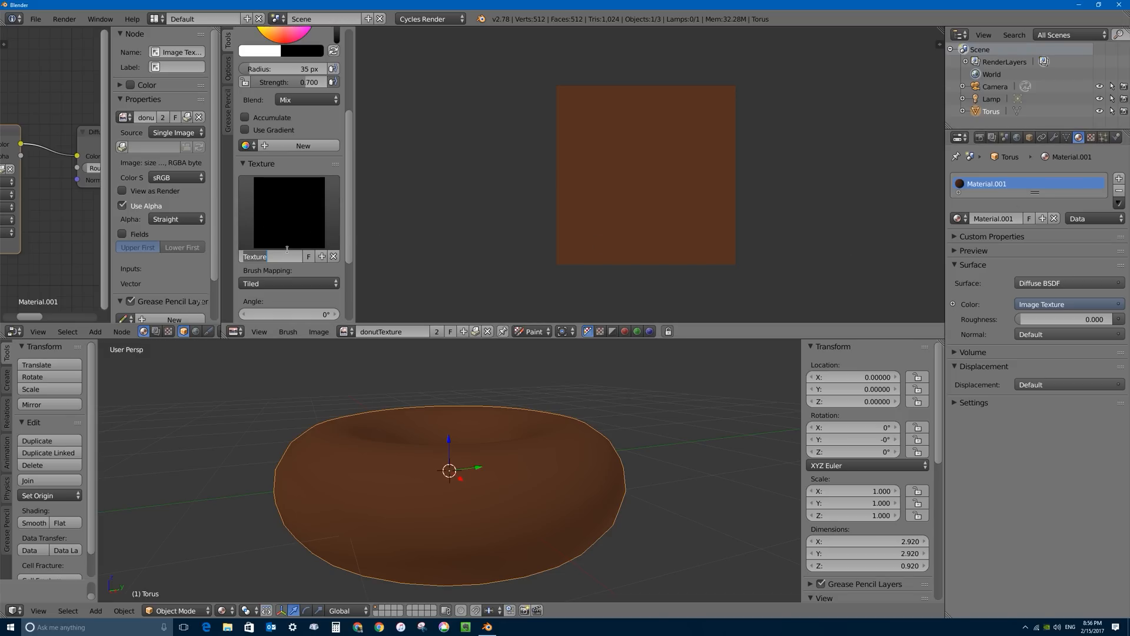
{"action": "type", "text": "donut-brown"}
{"action": "key", "text": "Return"}
- Display the donut-brown brush texture in the Properties editor and set its type to Voronoi
{"action": "left_click", "coordinate": [1091, 138]}
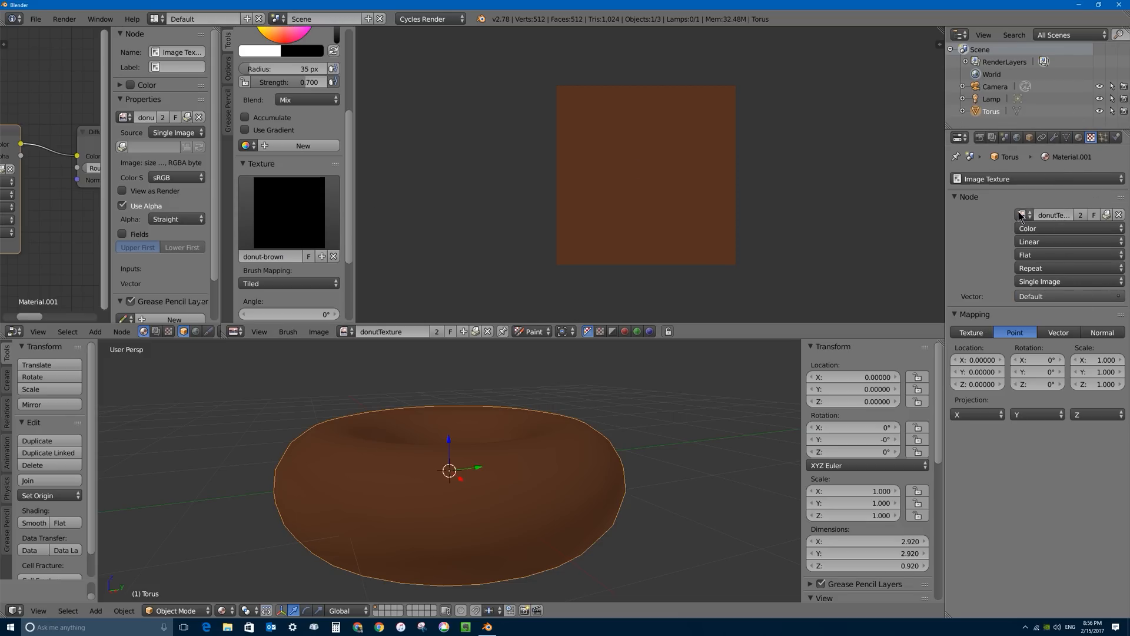
{"action": "left_click", "coordinate": [1020, 181]}
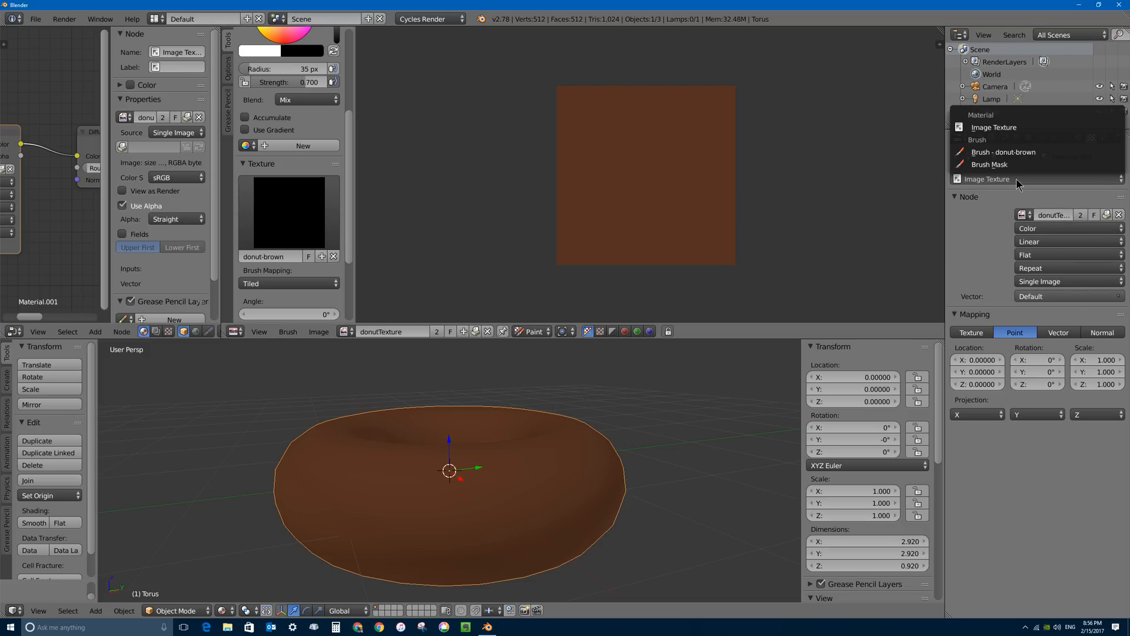
{"action": "left_click", "coordinate": [1034, 153]}
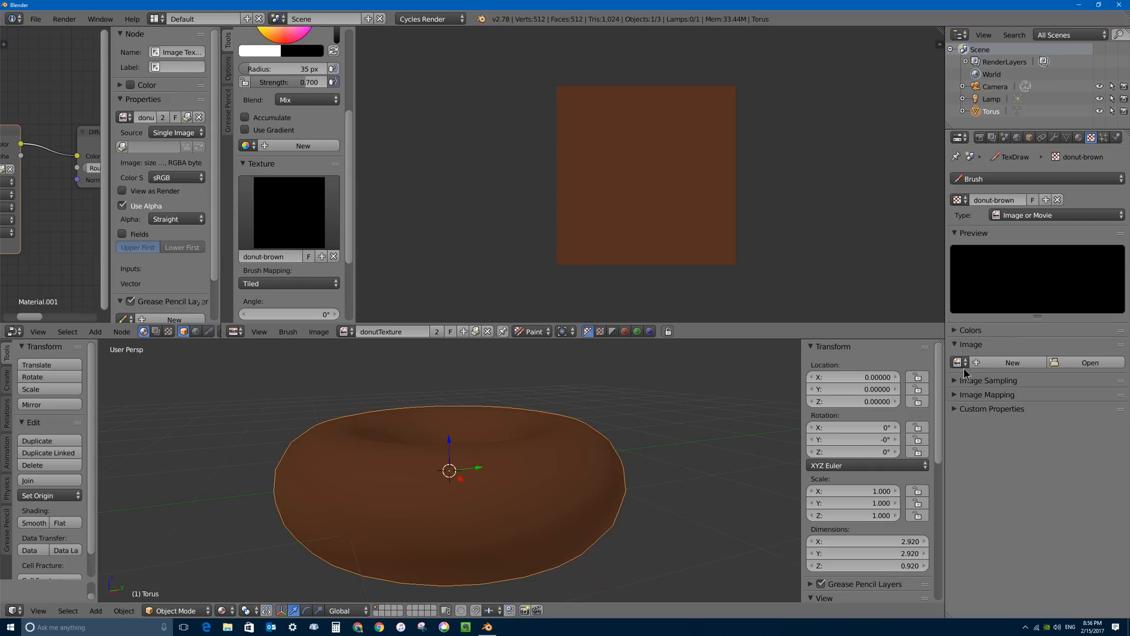
{"action": "left_click", "coordinate": [1038, 216]}
{"action": "left_click", "coordinate": [1038, 218]}
{"action": "left_click", "coordinate": [1037, 218]}
{"action": "left_click", "coordinate": [1037, 405]}
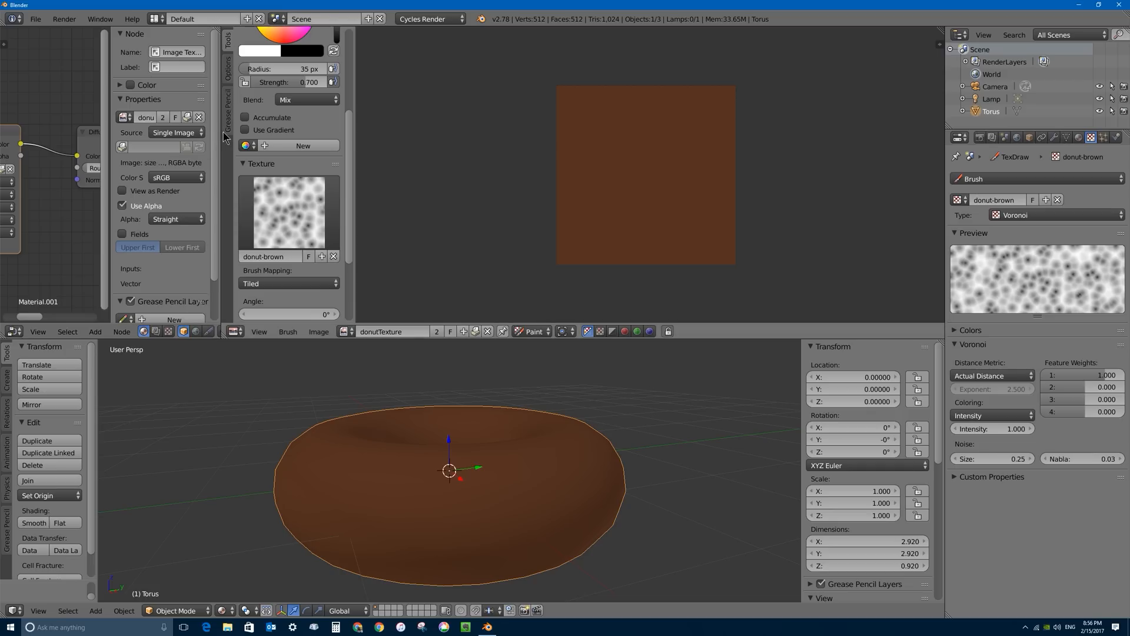
- Widen the Node Editor, switch it to brush texture nodes for donut-brown, and enable Use Nodes
{"action": "left_click_drag", "start_coordinate": [223, 130], "coordinate": [622, 166]}
{"action": "middle_click_drag", "start_coordinate": [252, 307], "coordinate": [172, 314]}
{"action": "left_click", "coordinate": [169, 331]}
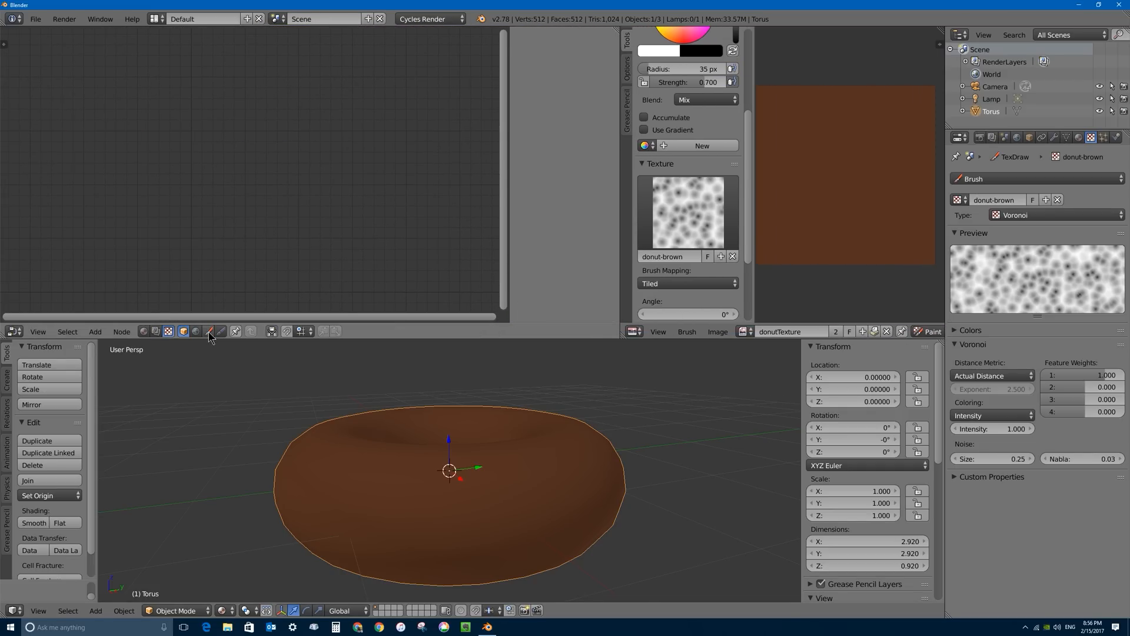
{"action": "left_click", "coordinate": [211, 332]}
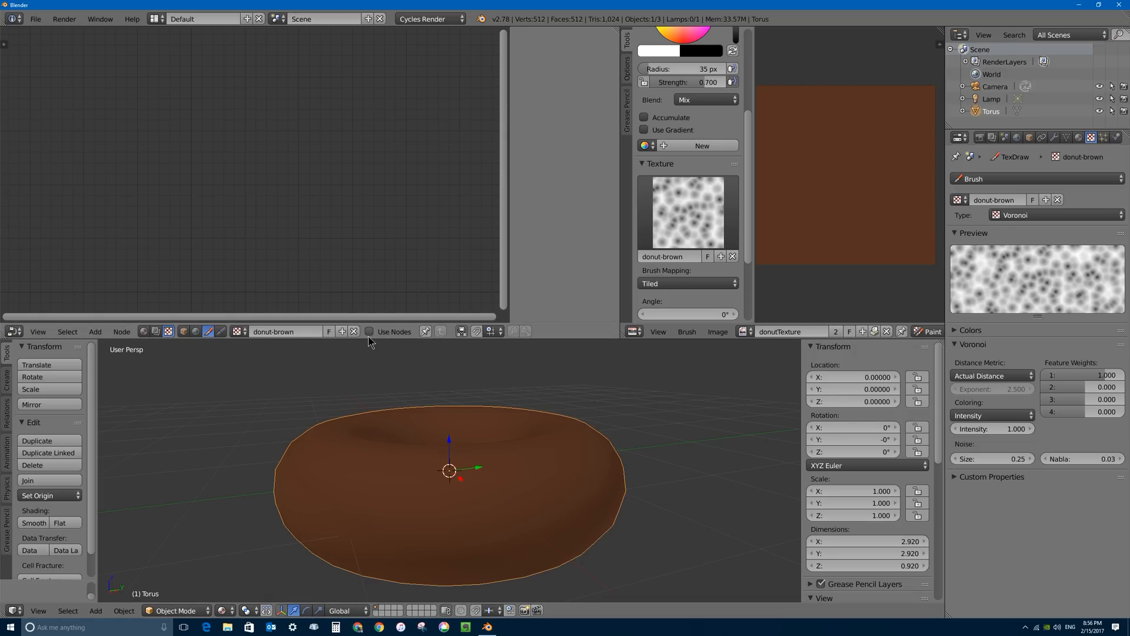
{"action": "left_click", "coordinate": [238, 331]}
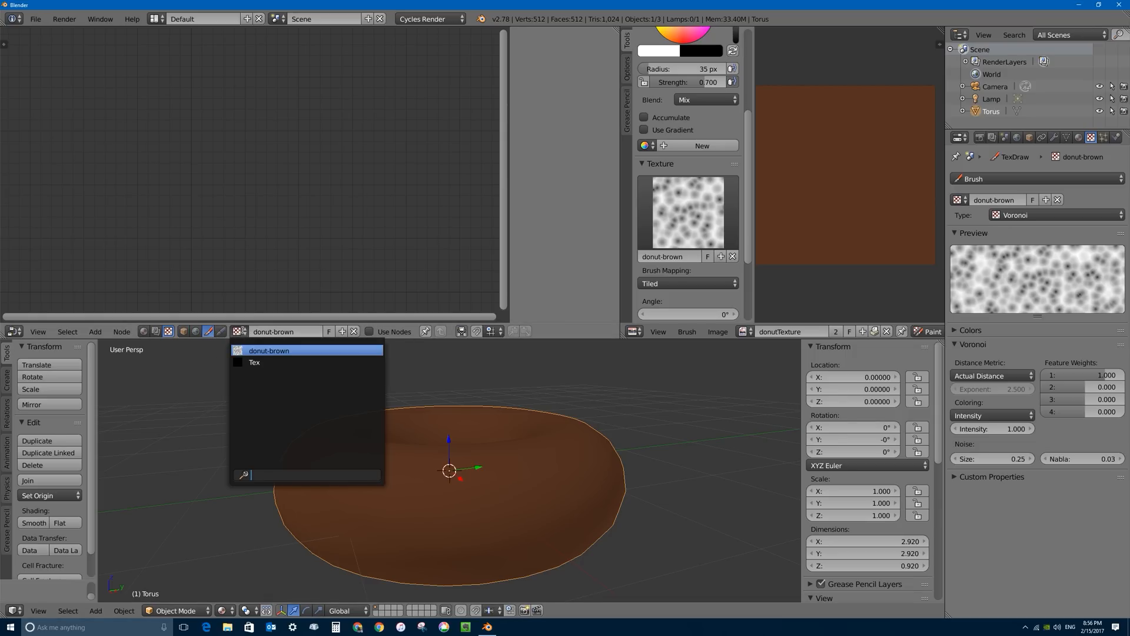
{"action": "left_click", "coordinate": [250, 351]}
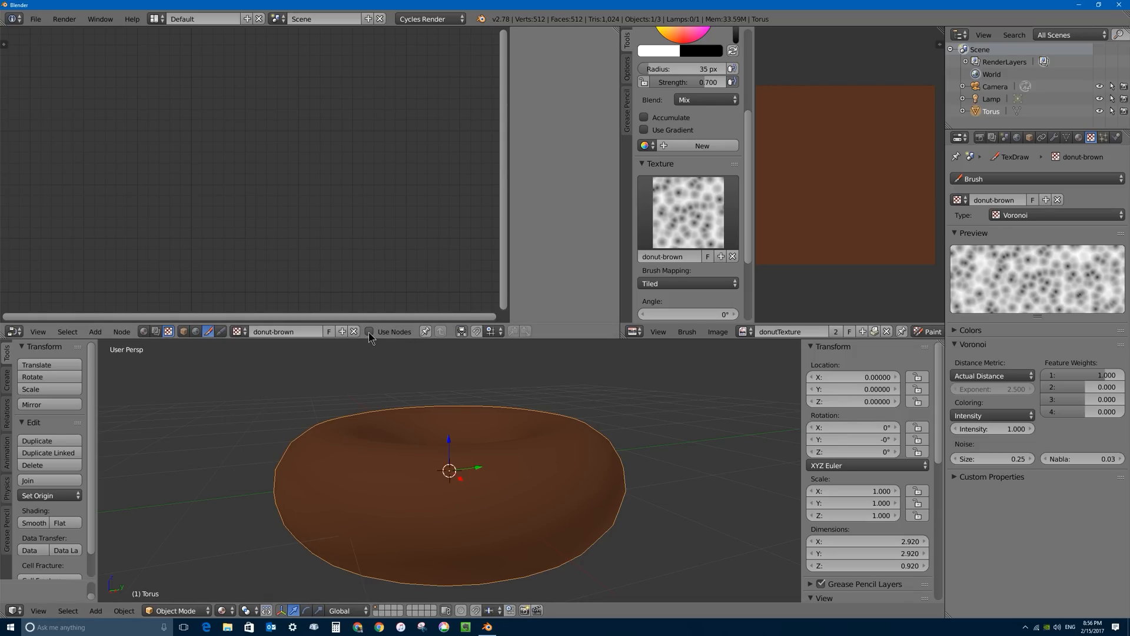
{"action": "left_click", "coordinate": [369, 332]}
- Replace the Checker node with a Voronoi texture node and connect its Color output to the Output node's Color input
{"action": "middle_click_drag", "start_coordinate": [220, 133], "coordinate": [223, 131]}
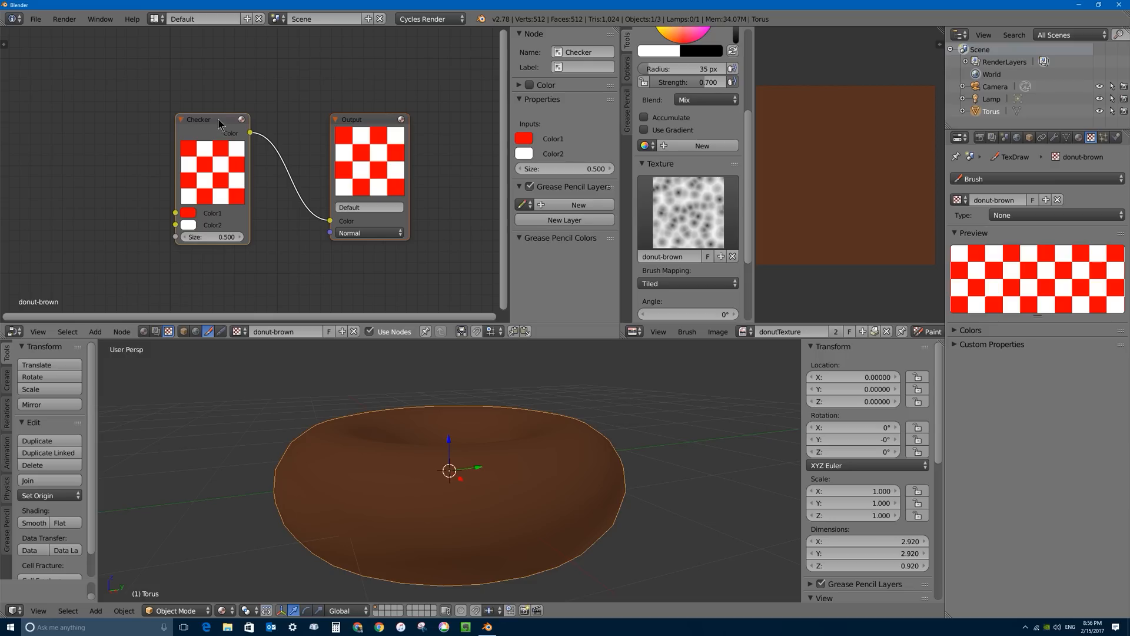
{"action": "scroll", "coordinate": [219, 121], "scroll_direction": "down", "scroll_amount": 1}
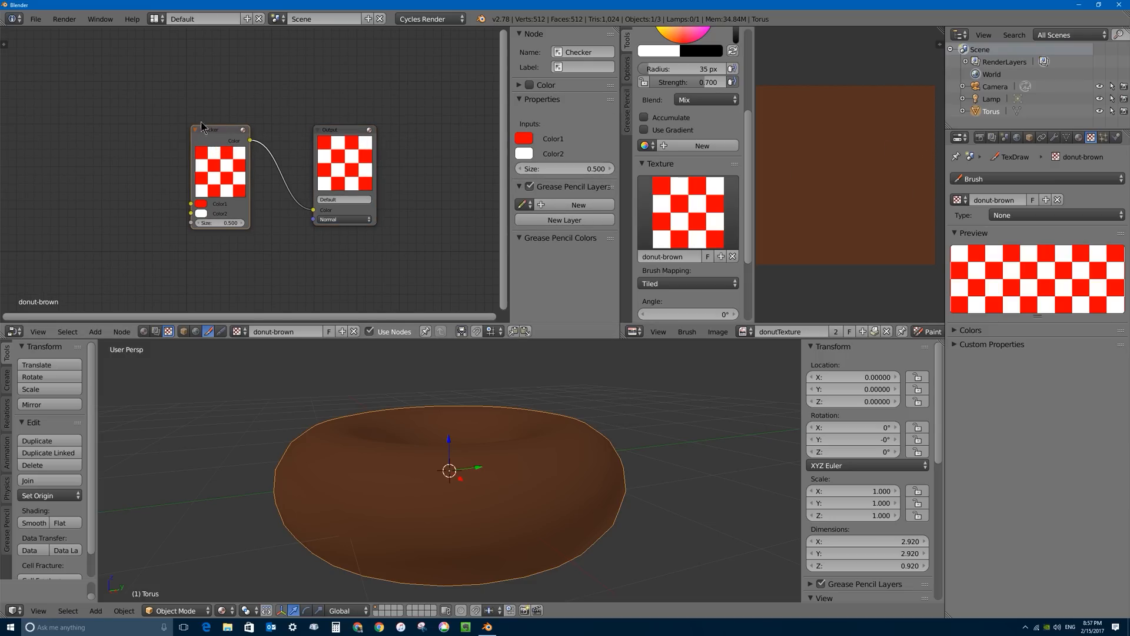
{"action": "key", "text": "x"}
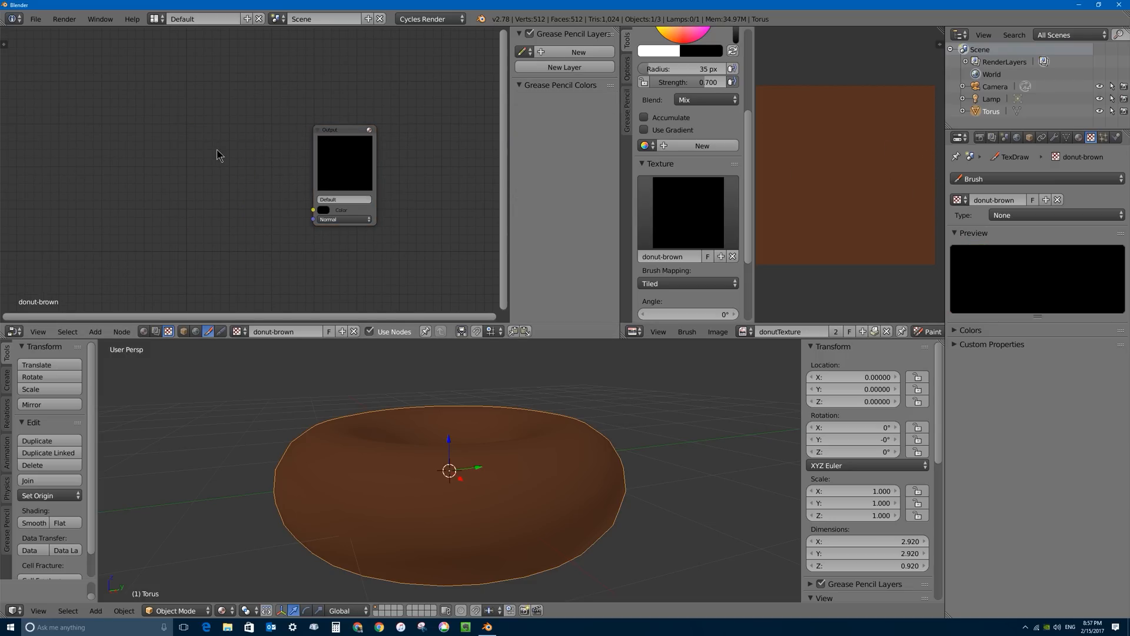
{"action": "key", "text": "shift+a"}
{"action": "mouse_move", "coordinate": [213, 213]}
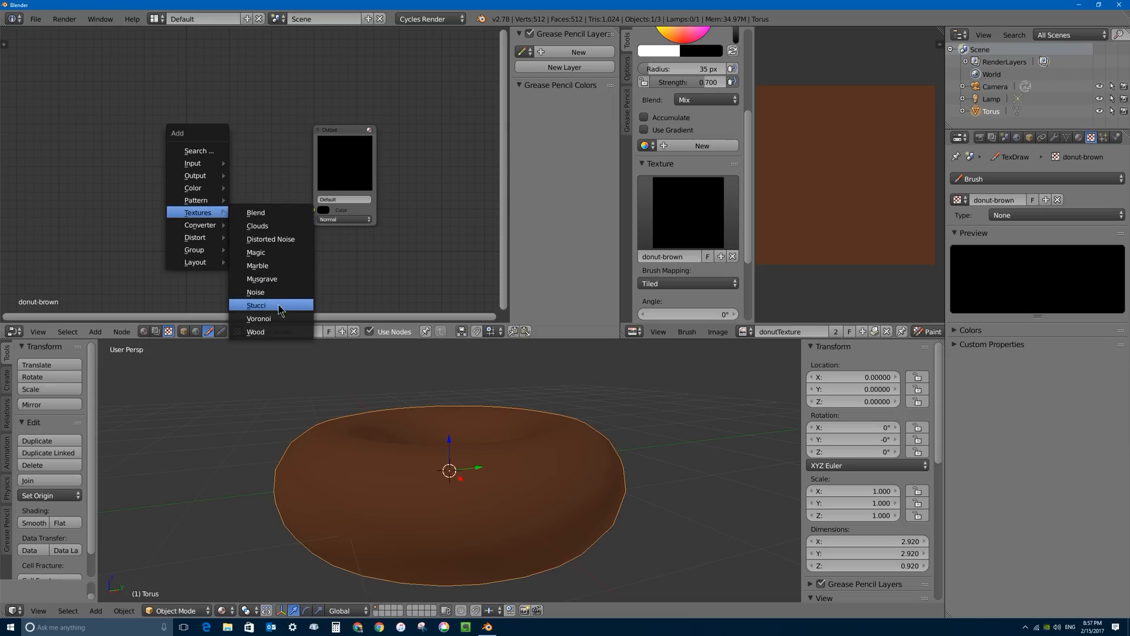
{"action": "left_click", "coordinate": [276, 324]}
{"action": "left_click", "coordinate": [89, 76]}
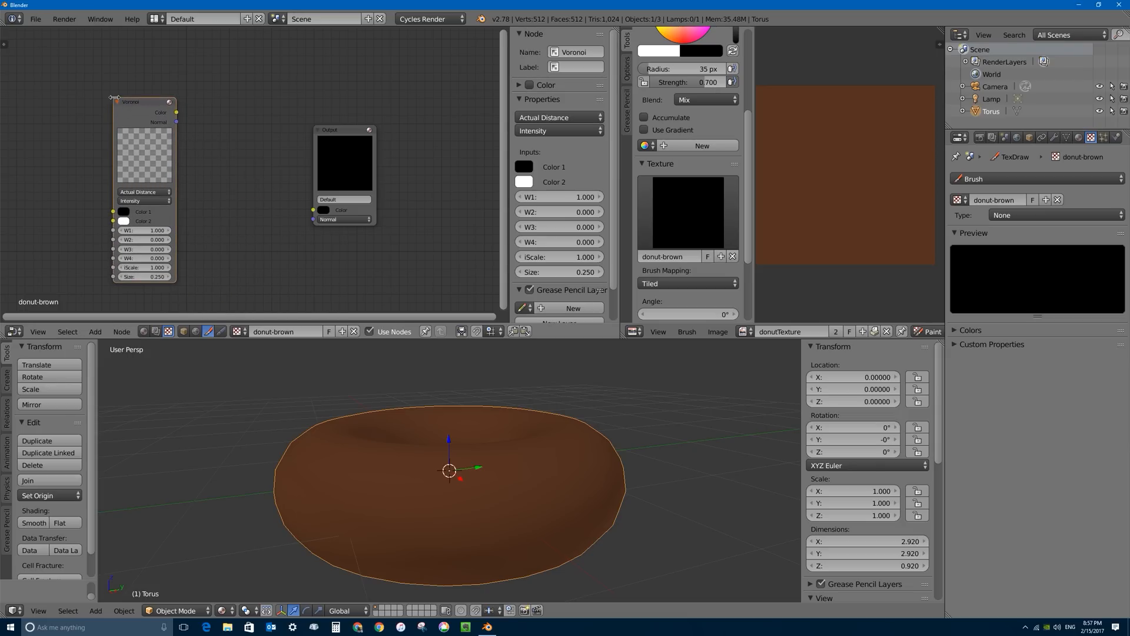
{"action": "left_click_drag", "start_coordinate": [177, 112], "coordinate": [319, 209]}
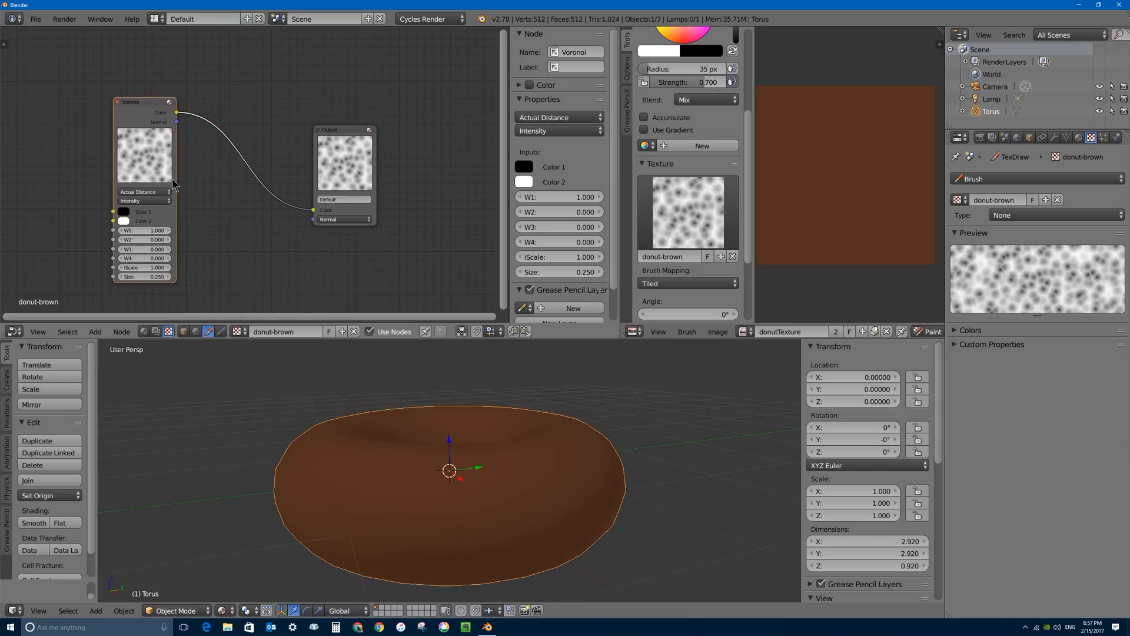
- Reposition the Voronoi node and insert an Invert node on the link between it and the Output node
{"action": "middle_click_drag", "start_coordinate": [152, 157], "coordinate": [198, 141]}
{"action": "left_click_drag", "start_coordinate": [177, 89], "coordinate": [156, 101]}
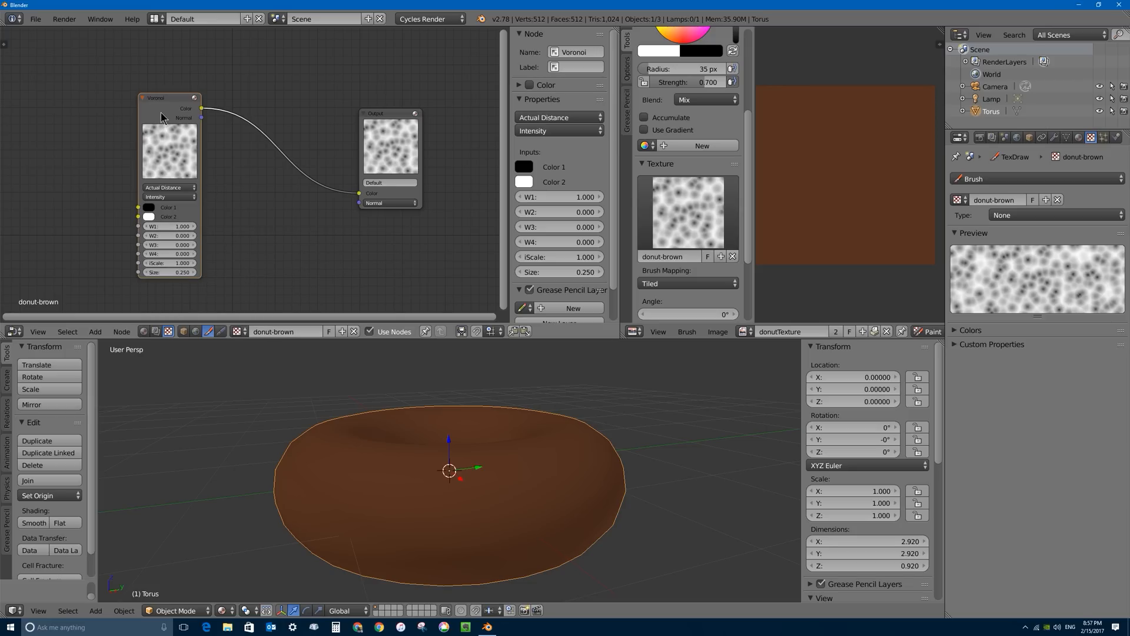
{"action": "left_click_drag", "start_coordinate": [171, 113], "coordinate": [150, 108]}
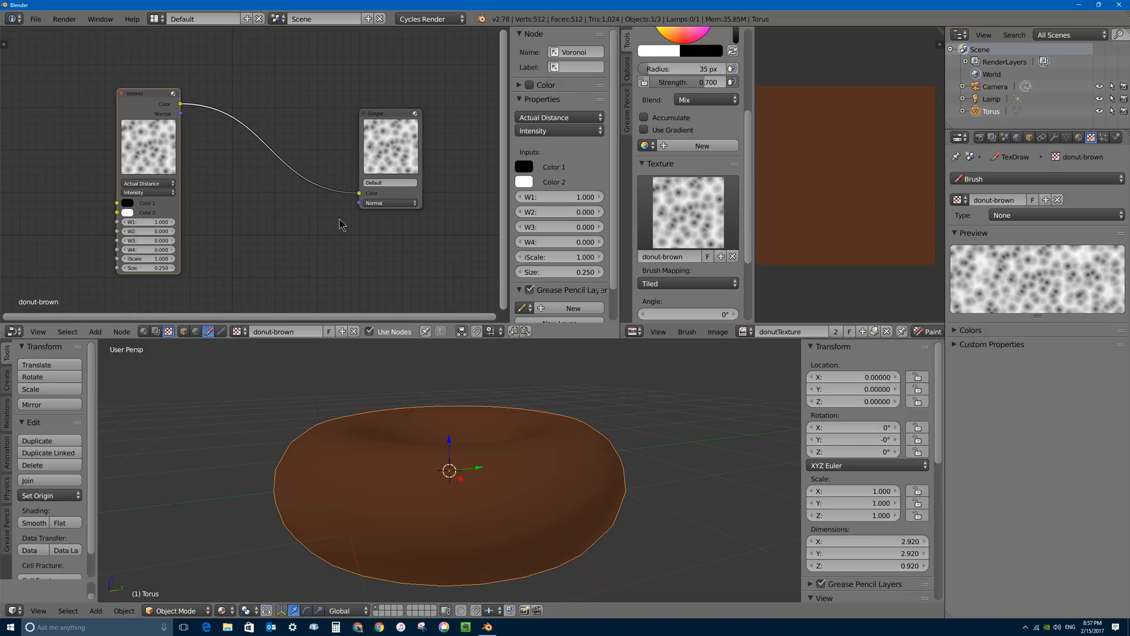
{"action": "key", "text": "shift+a"}
{"action": "mouse_move", "coordinate": [279, 215]}
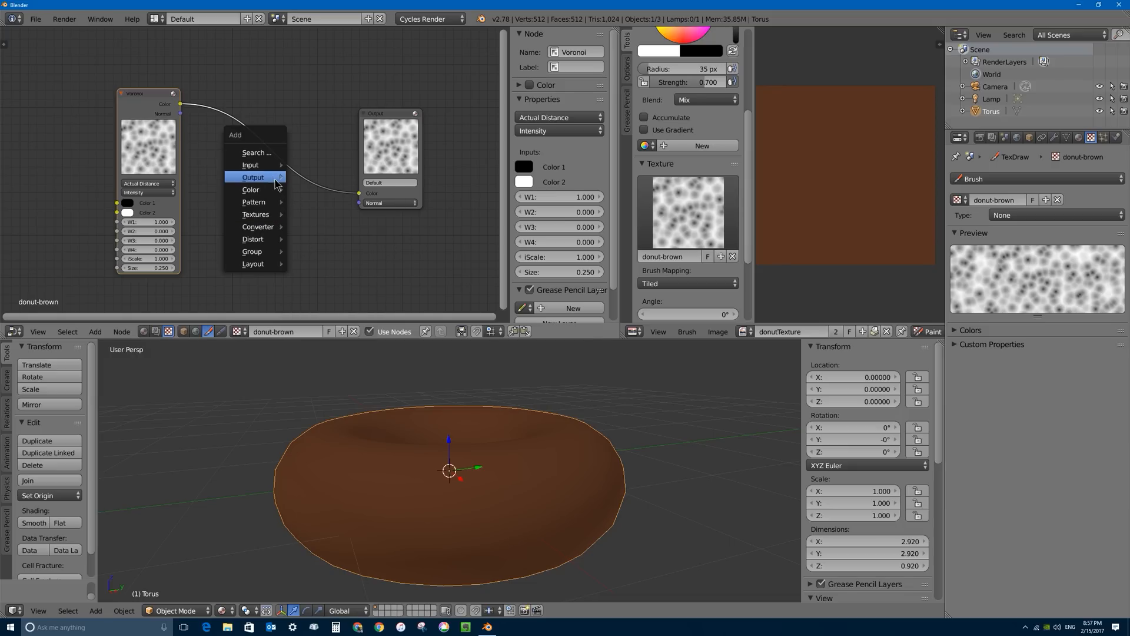
{"action": "mouse_move", "coordinate": [274, 190]}
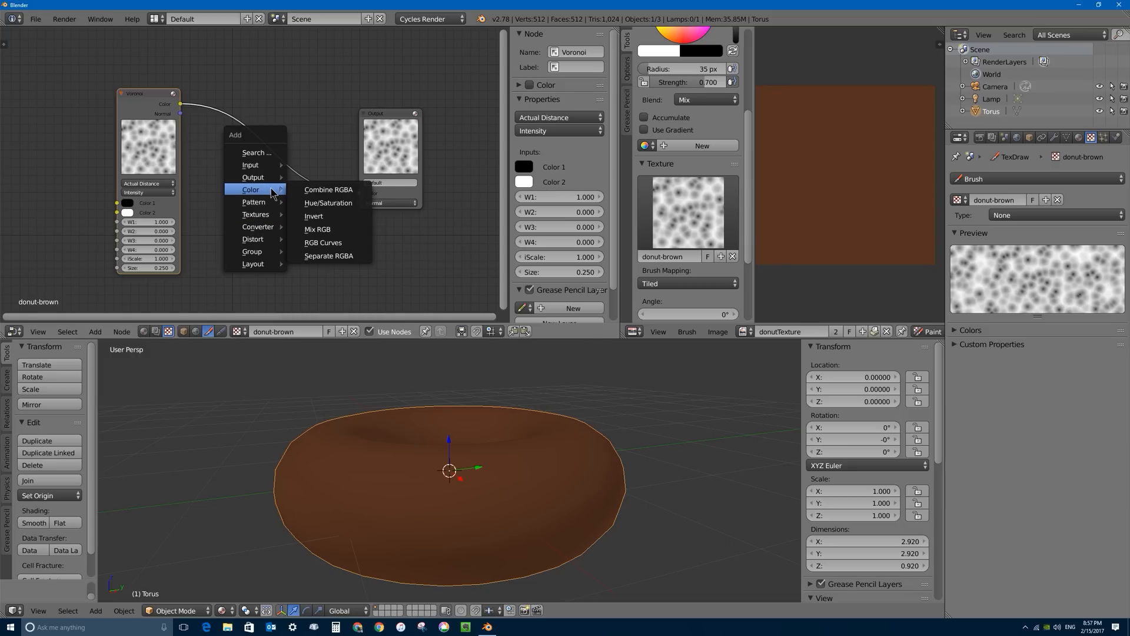
{"action": "left_click", "coordinate": [331, 221]}
{"action": "left_click", "coordinate": [214, 103]}
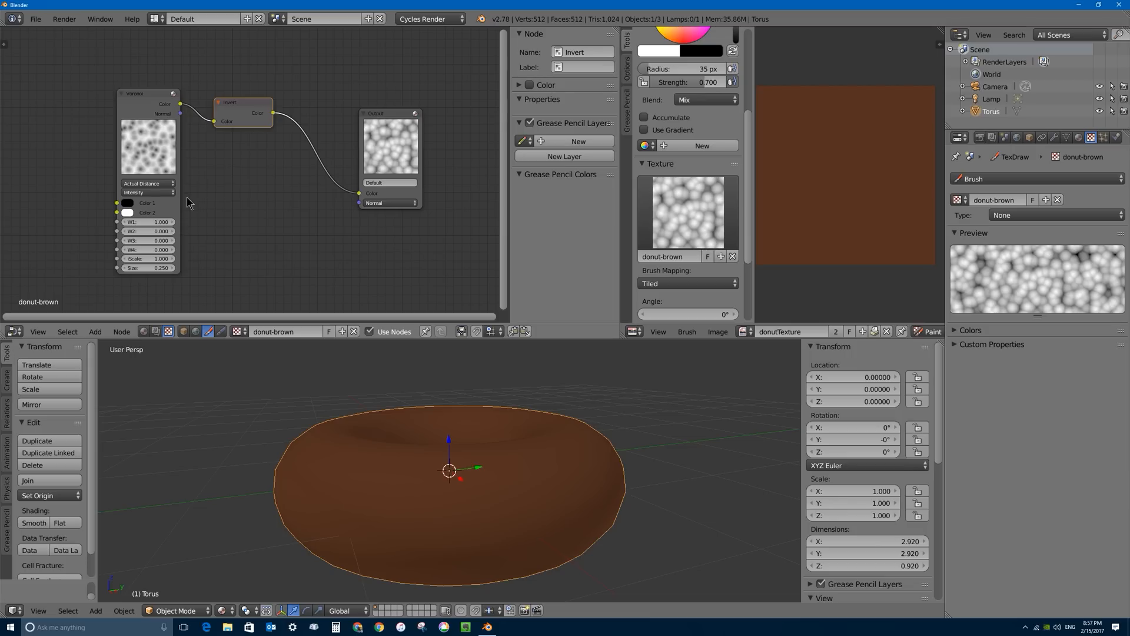
- Move the Output node further away and insert an RGB Curves node between Invert and Output
{"action": "left_click_drag", "start_coordinate": [410, 132], "coordinate": [468, 123]}
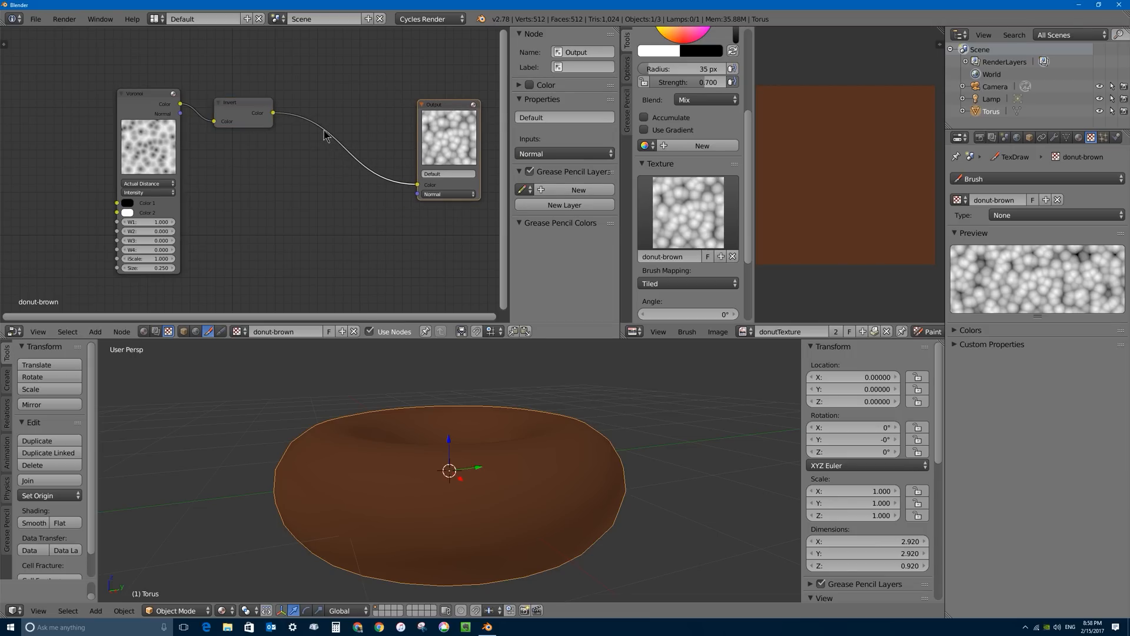
{"action": "key", "text": "shift+a"}
{"action": "mouse_move", "coordinate": [305, 125]}
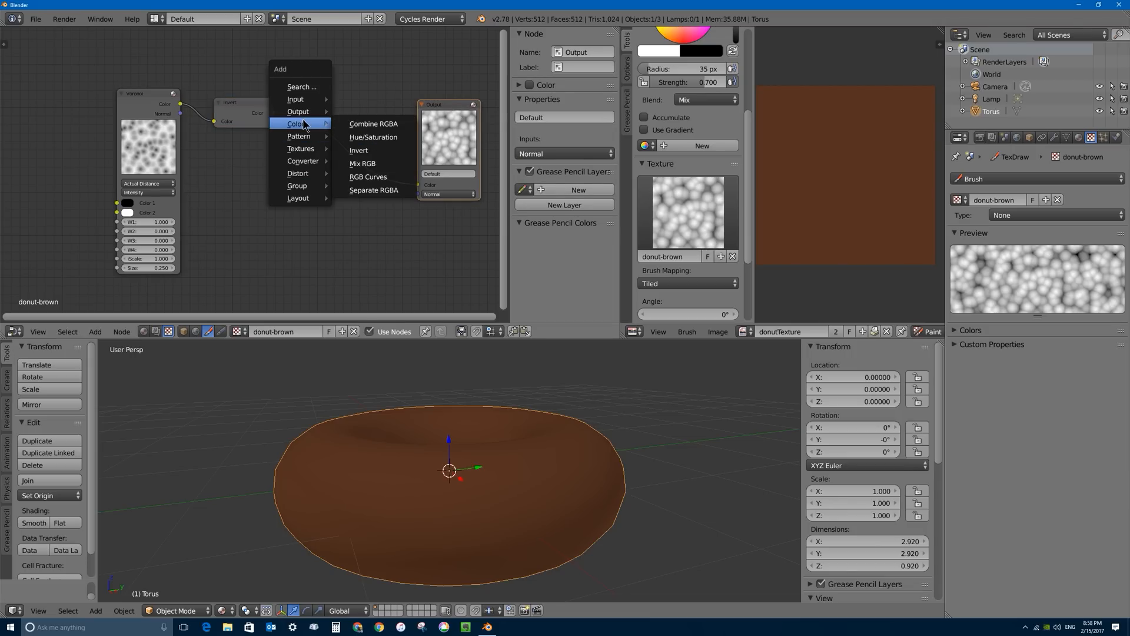
{"action": "left_click", "coordinate": [368, 177]}
{"action": "left_click", "coordinate": [357, 165]}
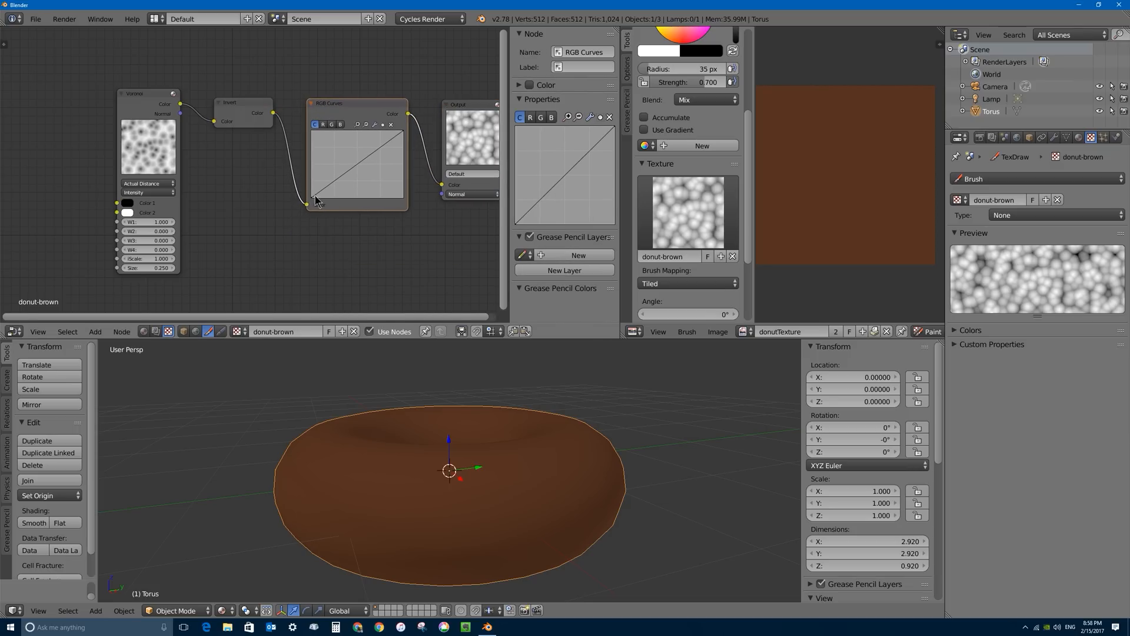
- Steepen the RGB curve by moving its black point to about X 0.574, Y 0 and nudging the white point inward
{"action": "left_click_drag", "start_coordinate": [312, 197], "coordinate": [384, 172]}
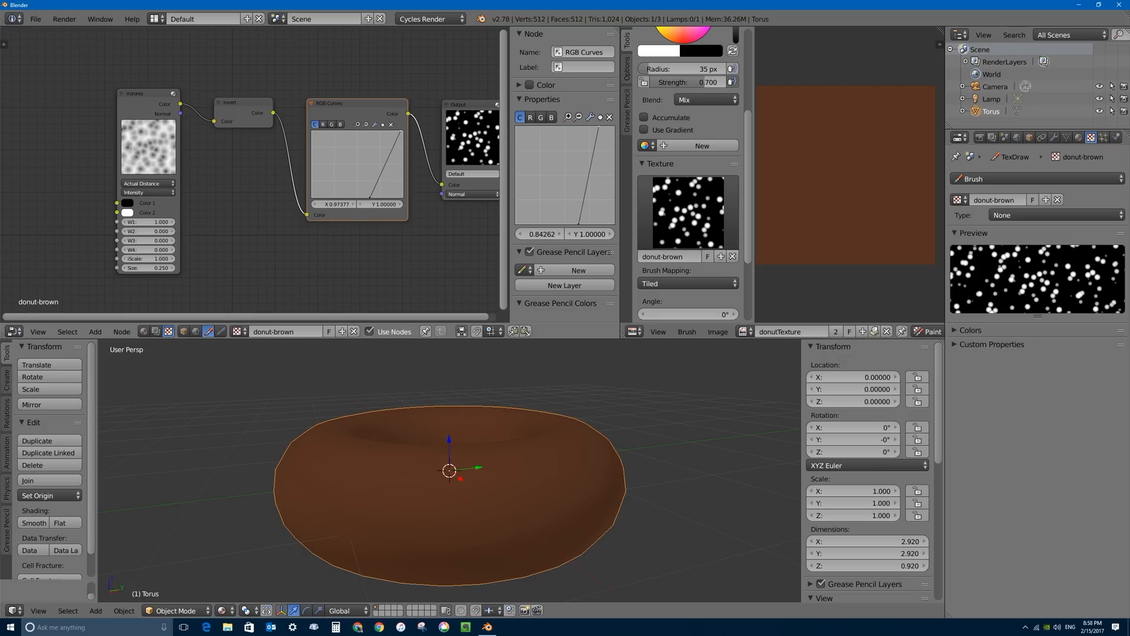
{"action": "left_click_drag", "start_coordinate": [401, 131], "coordinate": [400, 131]}
{"action": "left_click_drag", "start_coordinate": [370, 199], "coordinate": [352, 201]}
{"action": "left_click_drag", "start_coordinate": [351, 199], "coordinate": [360, 199]}
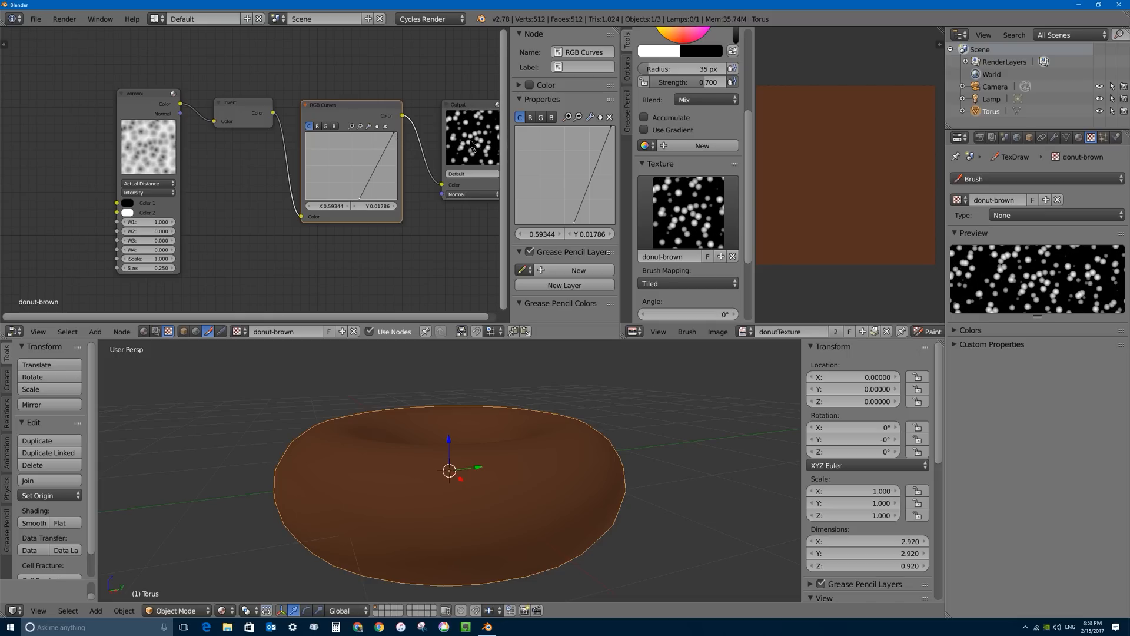
{"action": "middle_click_drag", "start_coordinate": [471, 144], "coordinate": [412, 145]}
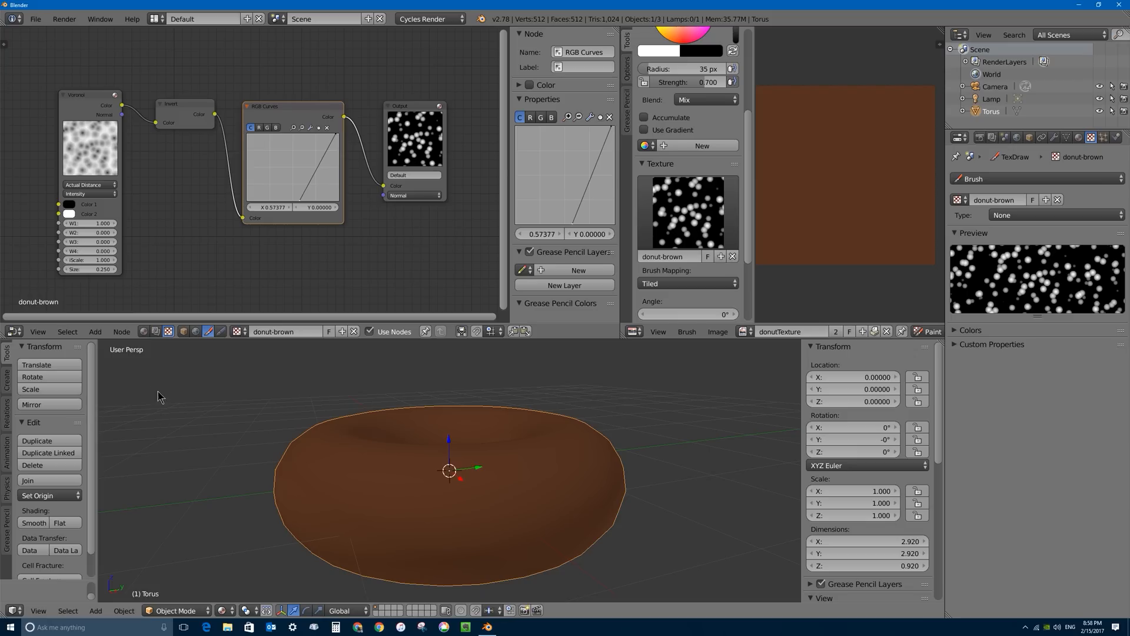
- Enlarge the 3D View upward and switch the torus to Texture Paint mode
{"action": "left_click_drag", "start_coordinate": [110, 339], "coordinate": [148, 245]}
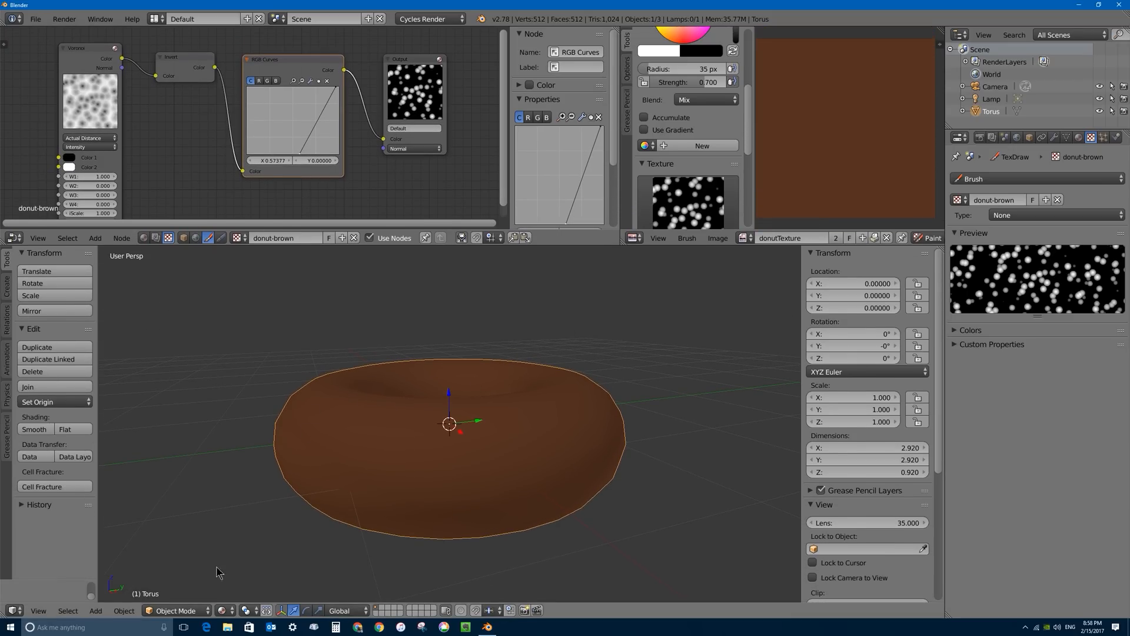
{"action": "left_click", "coordinate": [182, 612]}
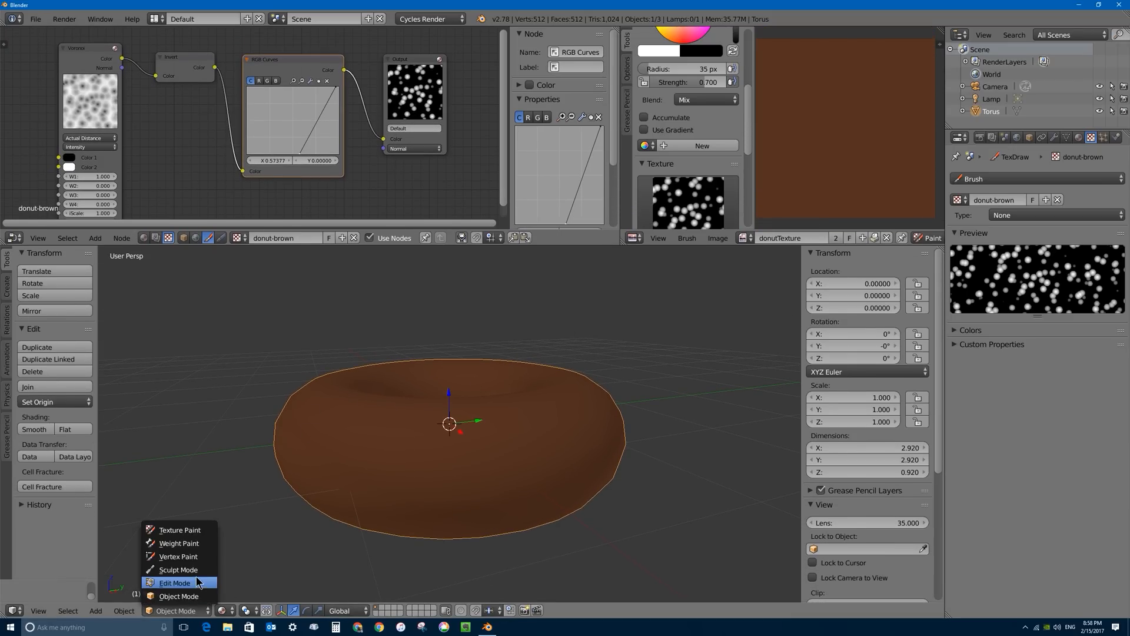
{"action": "left_click", "coordinate": [179, 530]}
{"action": "scroll", "coordinate": [35, 471], "scroll_direction": "down", "scroll_amount": 3}
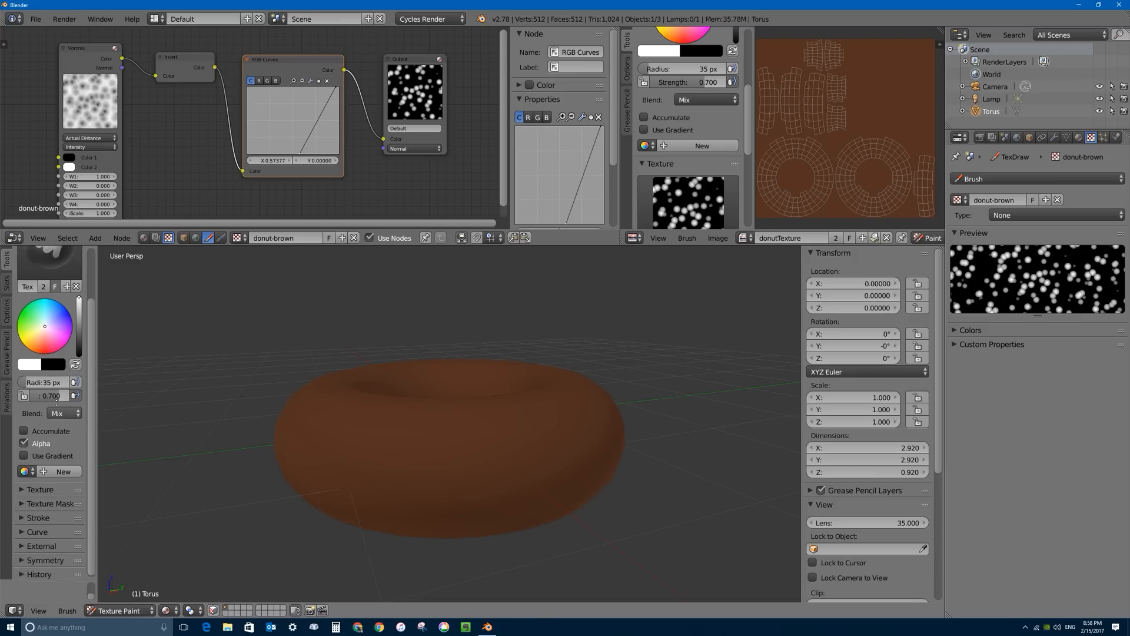
- Expand the paint brush's Texture settings and unlink the donut-brown texture from the brush
{"action": "left_click", "coordinate": [23, 488]}
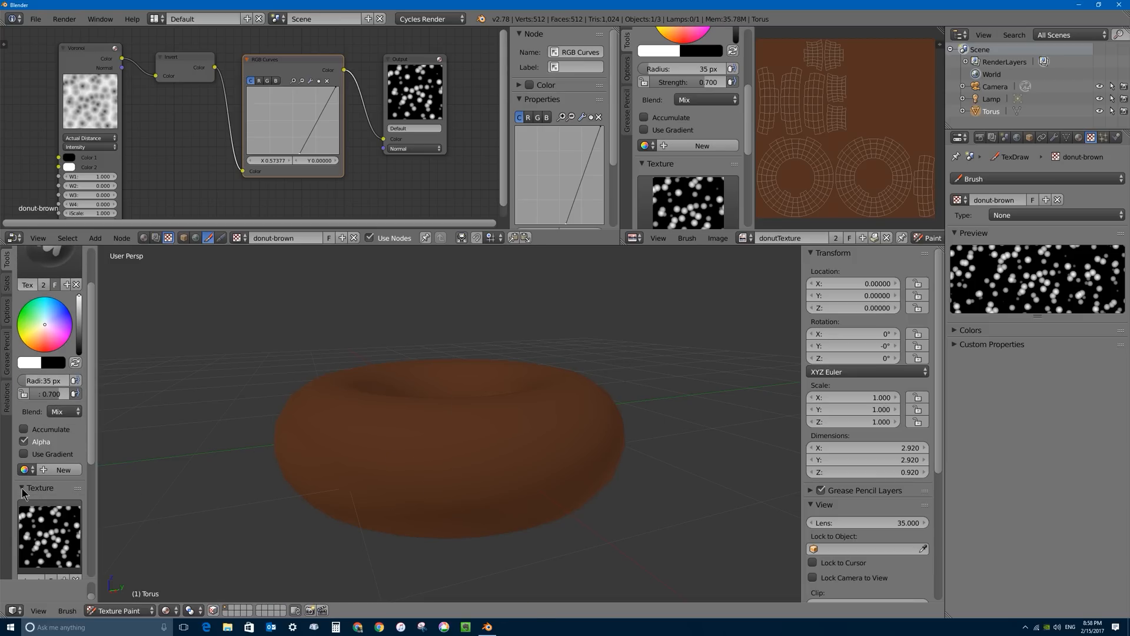
{"action": "scroll", "coordinate": [47, 471], "scroll_direction": "down", "scroll_amount": 5}
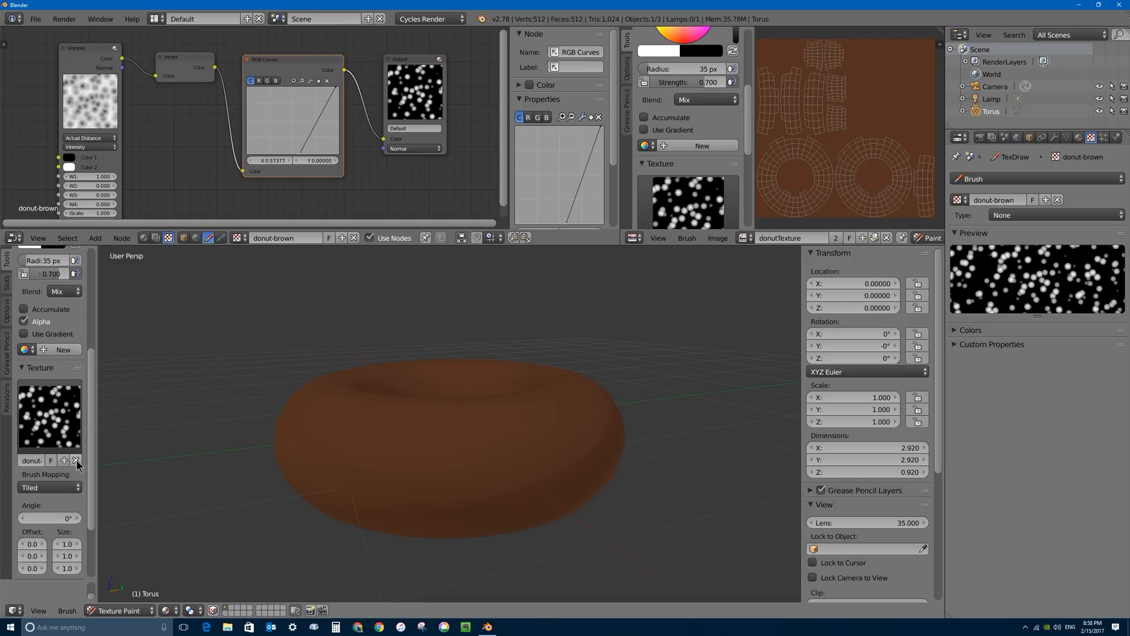
{"action": "left_click", "coordinate": [76, 460]}
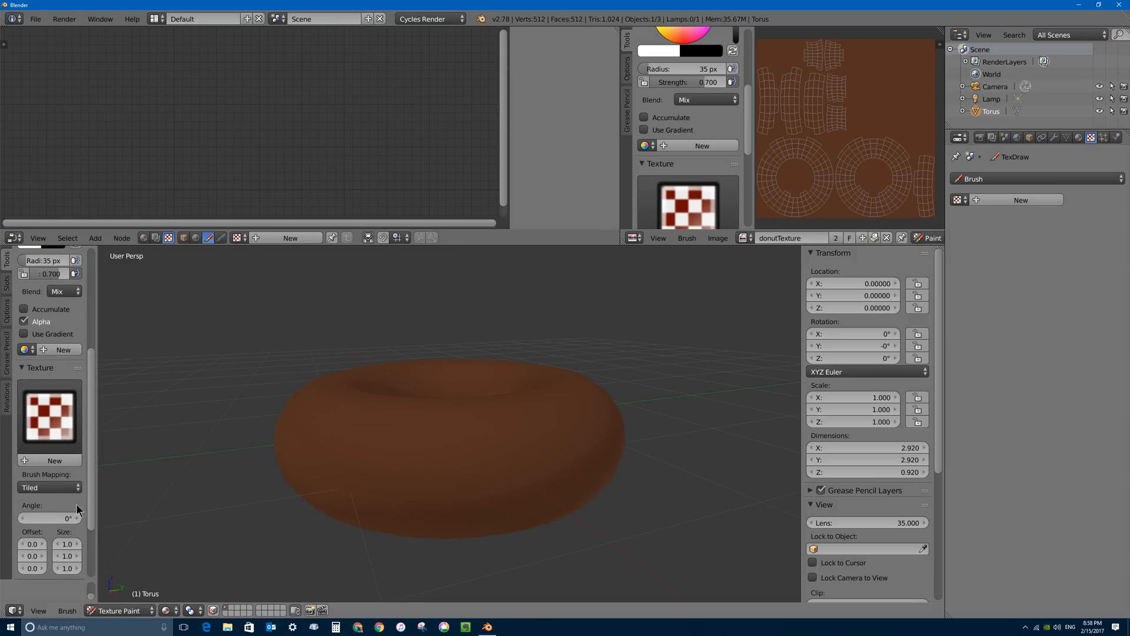
- Assign the donut-brown texture as the paint brush's texture mask and set the brush radius to 145 px
{"action": "left_click", "coordinate": [18, 368]}
{"action": "left_click", "coordinate": [29, 382]}
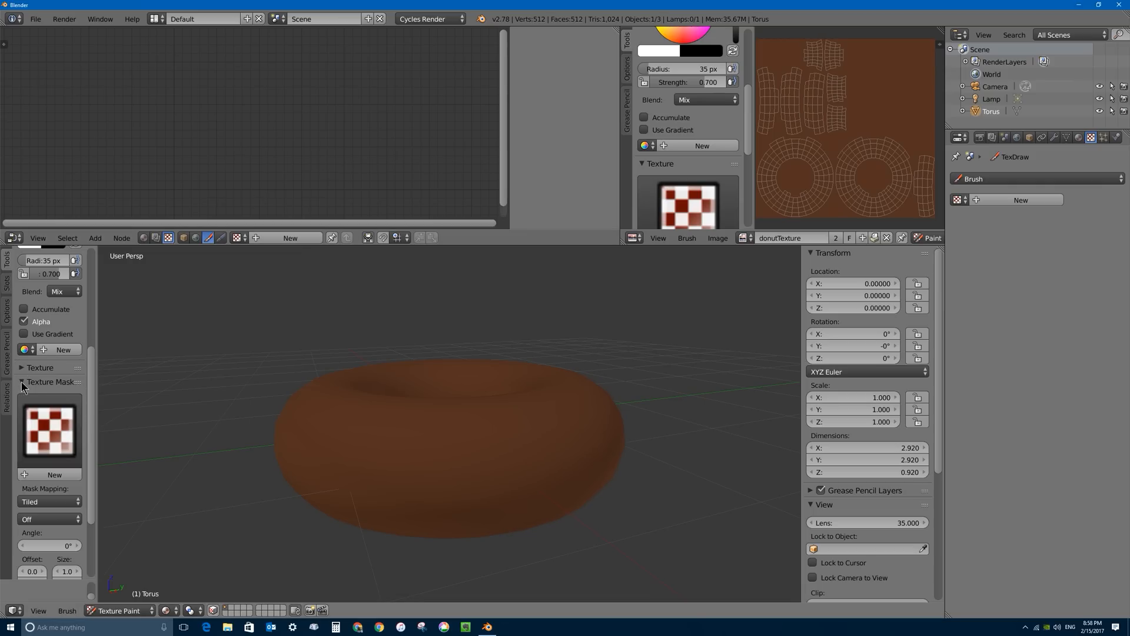
{"action": "left_click", "coordinate": [47, 431]}
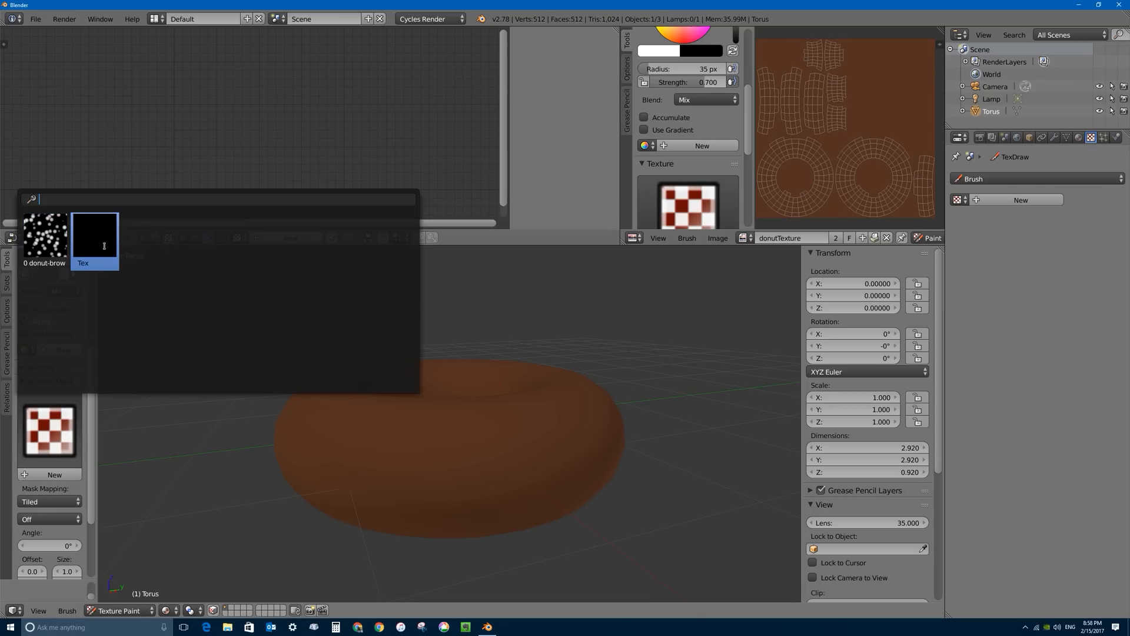
{"action": "left_click", "coordinate": [43, 234]}
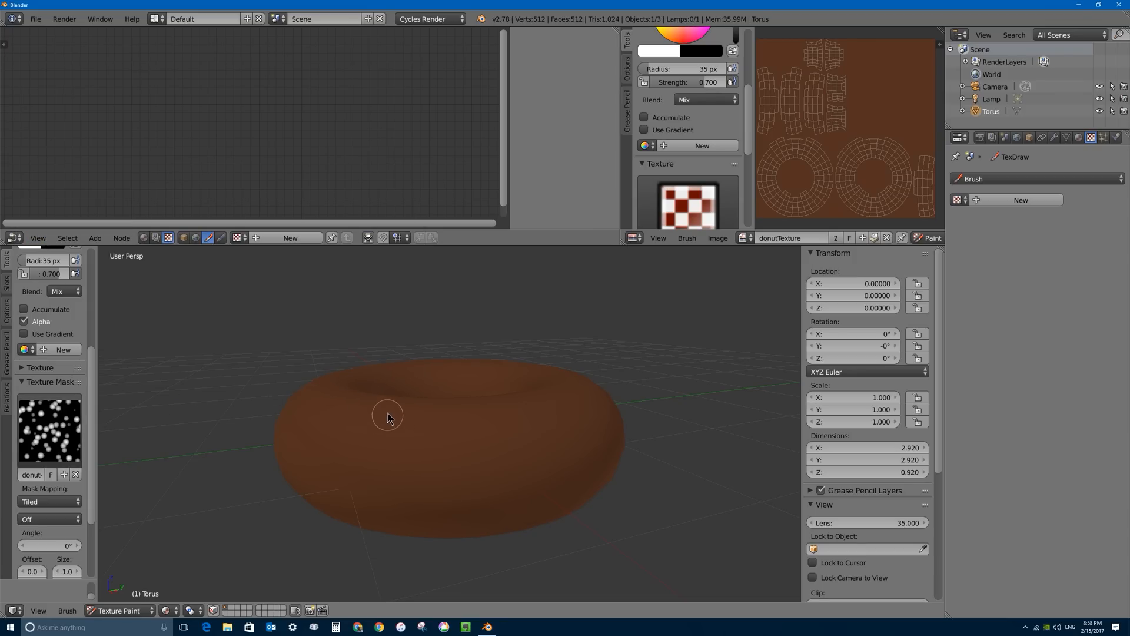
{"action": "key", "text": "f"}
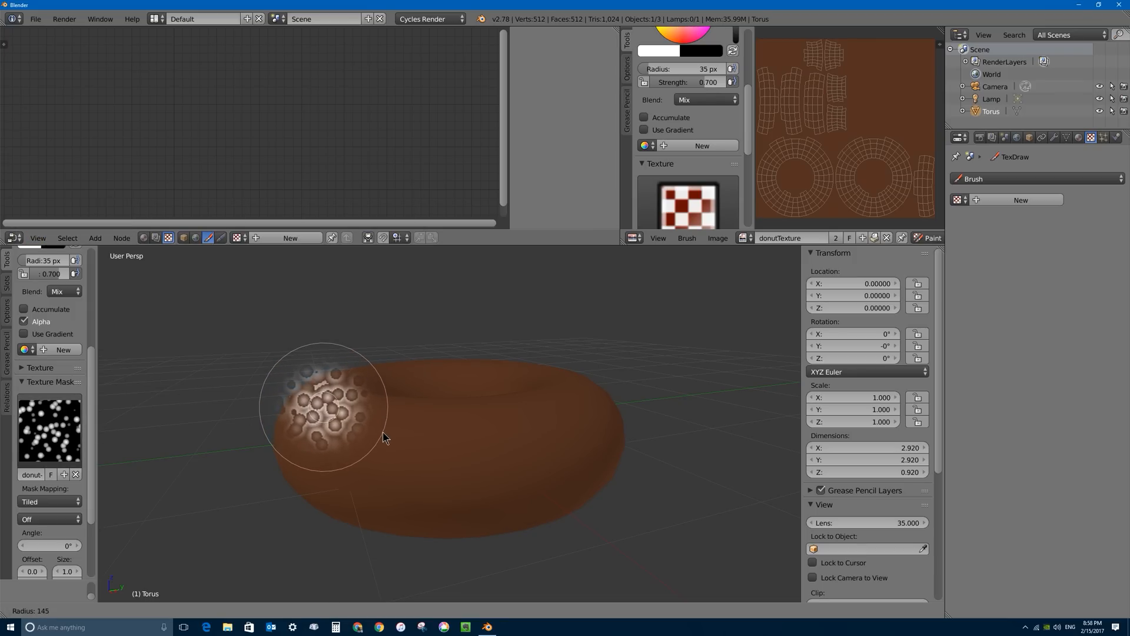
{"action": "left_click", "coordinate": [386, 437]}
- Try a white masked stroke across the front of the torus and undo it
{"action": "mouse_move", "coordinate": [435, 442]}
{"action": "left_mouse_down"}
{"action": "mouse_move", "coordinate": [348, 444]}
{"action": "mouse_move", "coordinate": [497, 459]}
{"action": "mouse_move", "coordinate": [428, 483]}
{"action": "mouse_move", "coordinate": [432, 464]}
{"action": "mouse_move", "coordinate": [448, 461]}
{"action": "left_mouse_up"}
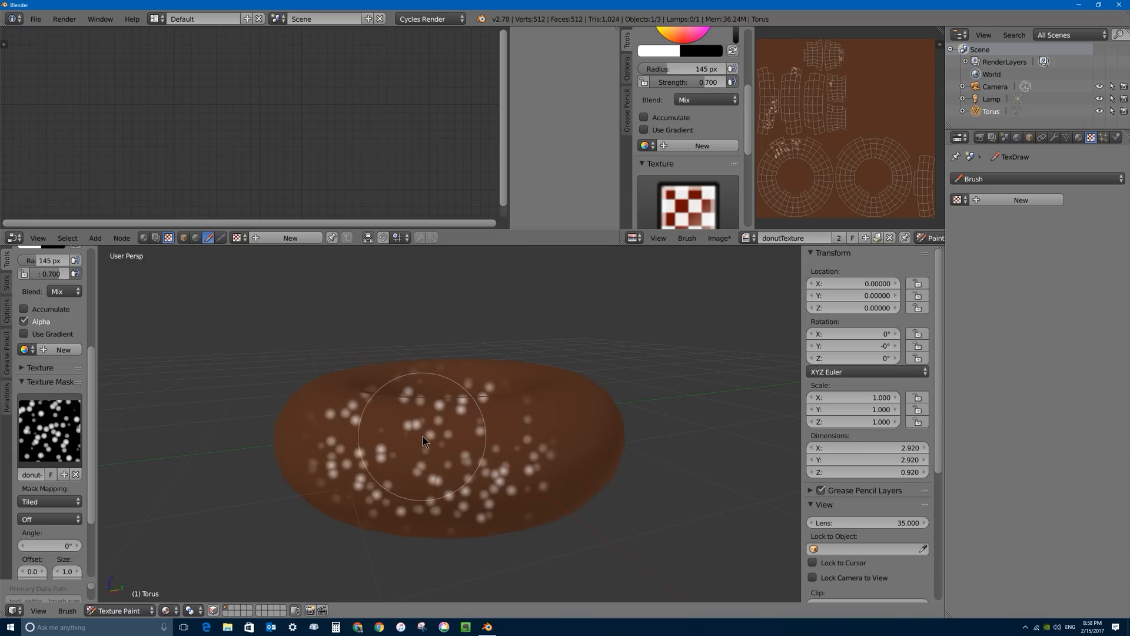
{"action": "middle_click_drag", "start_coordinate": [414, 419], "coordinate": [443, 436]}
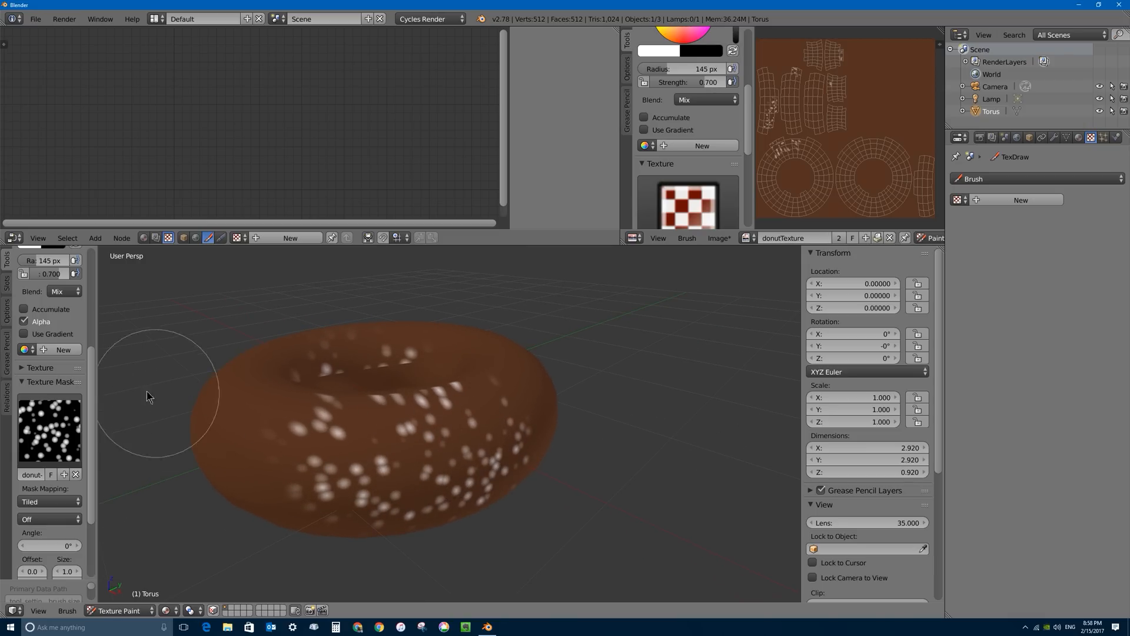
{"action": "key", "text": "ctrl+z"}
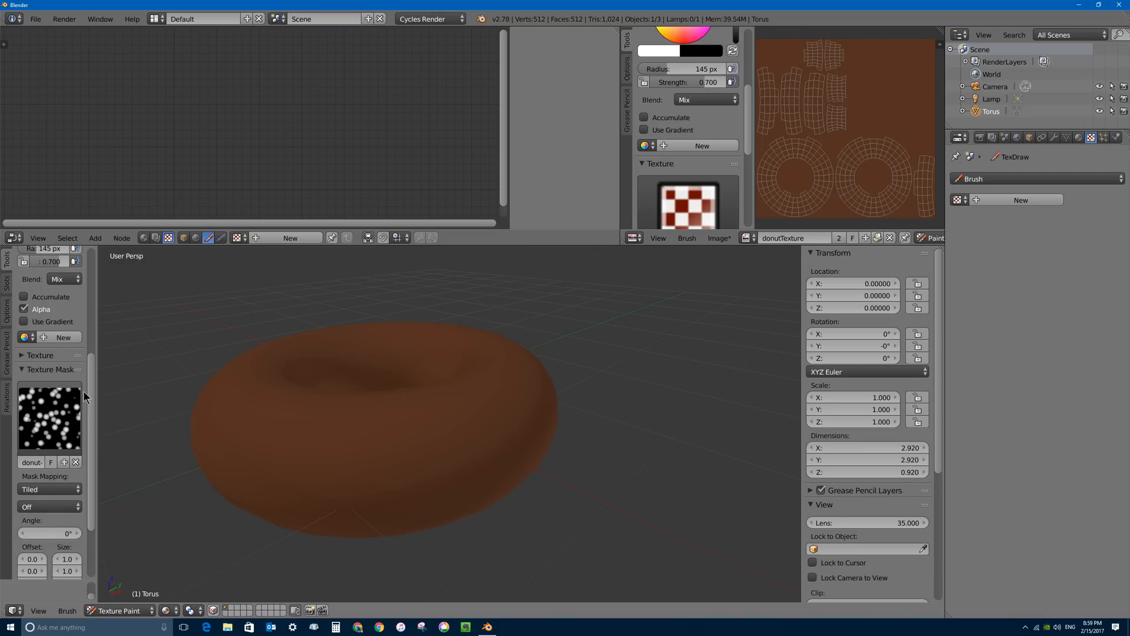
- Set the brush colour to an orange hue darkened to brown and test it on the front of the torus
{"action": "scroll", "coordinate": [88, 353], "scroll_direction": "up", "scroll_amount": 3}
{"action": "scroll", "coordinate": [92, 341], "scroll_direction": "up", "scroll_amount": 5}
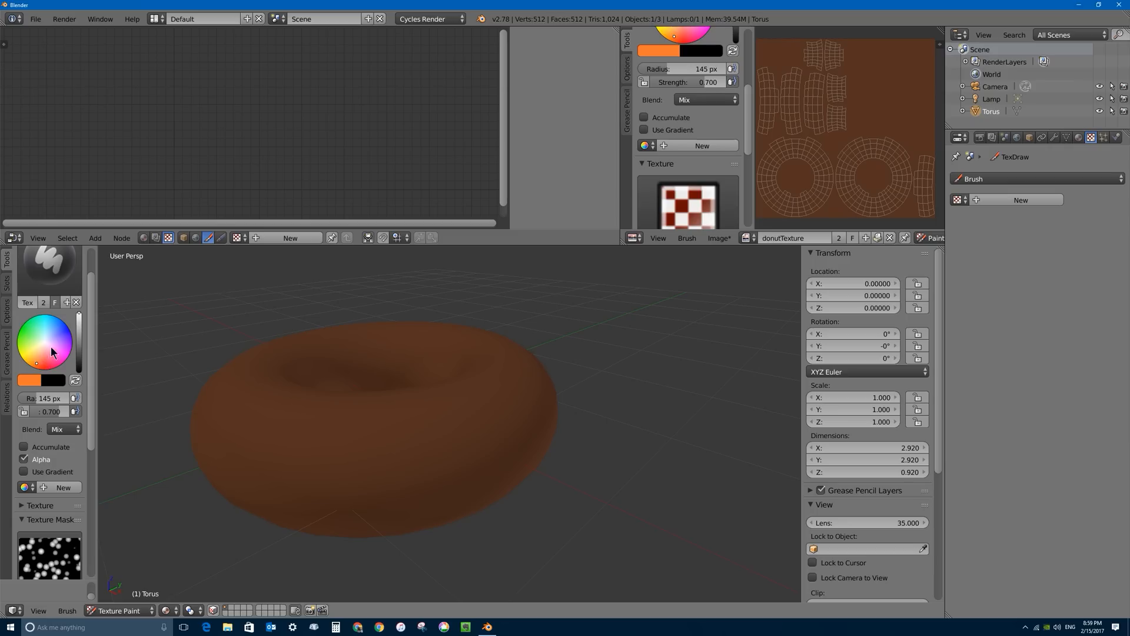
{"action": "left_click_drag", "start_coordinate": [78, 333], "coordinate": [79, 353]}
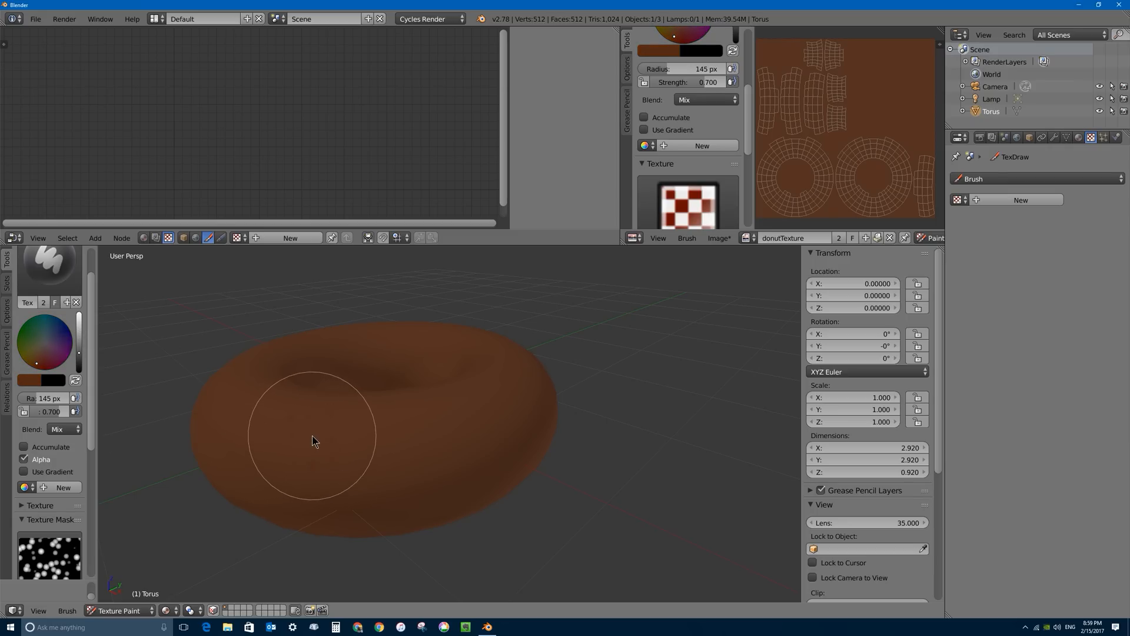
{"action": "left_click_drag", "start_coordinate": [393, 460], "coordinate": [328, 424]}
- Darken the brush colour to a very dark brown, test strokes across the torus and undo them
{"action": "left_click_drag", "start_coordinate": [79, 361], "coordinate": [79, 366]}
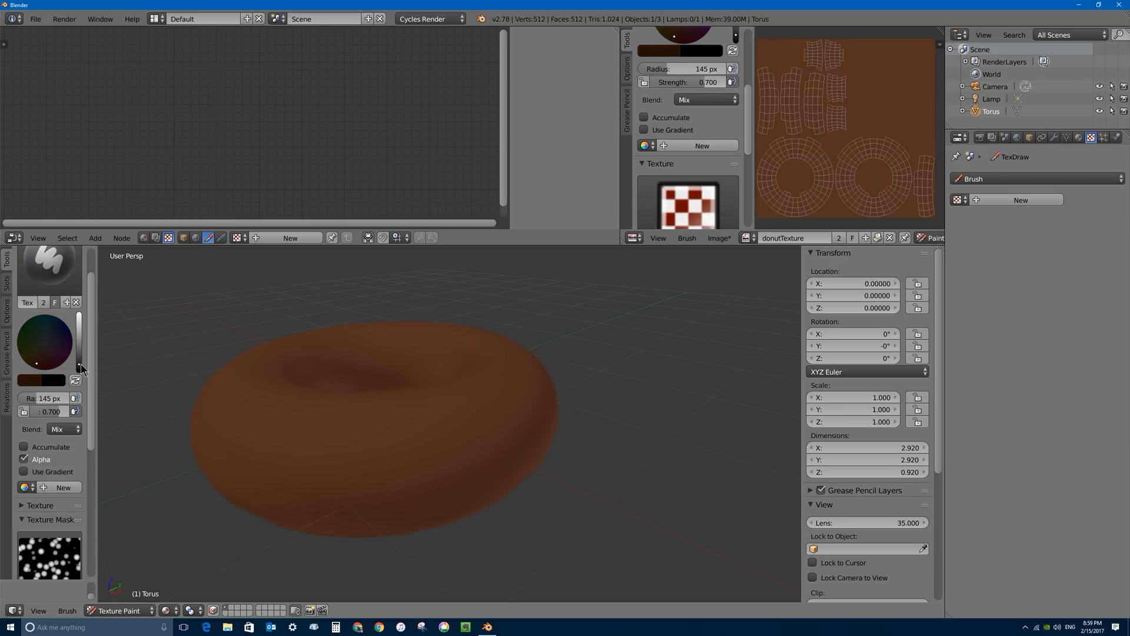
{"action": "mouse_move", "coordinate": [336, 440]}
{"action": "left_mouse_down"}
{"action": "mouse_move", "coordinate": [353, 454]}
{"action": "mouse_move", "coordinate": [454, 416]}
{"action": "mouse_move", "coordinate": [518, 431]}
{"action": "left_mouse_up"}
{"action": "key", "text": "ctrl+z"}
{"action": "key", "text": "ctrl+z"}
{"action": "mouse_move", "coordinate": [265, 423]}
{"action": "left_mouse_down"}
{"action": "mouse_move", "coordinate": [320, 442]}
{"action": "mouse_move", "coordinate": [527, 429]}
{"action": "mouse_move", "coordinate": [375, 411]}
{"action": "mouse_move", "coordinate": [252, 428]}
{"action": "mouse_move", "coordinate": [318, 435]}
{"action": "mouse_move", "coordinate": [433, 422]}
{"action": "left_mouse_up"}
{"action": "key", "text": "ctrl+z"}
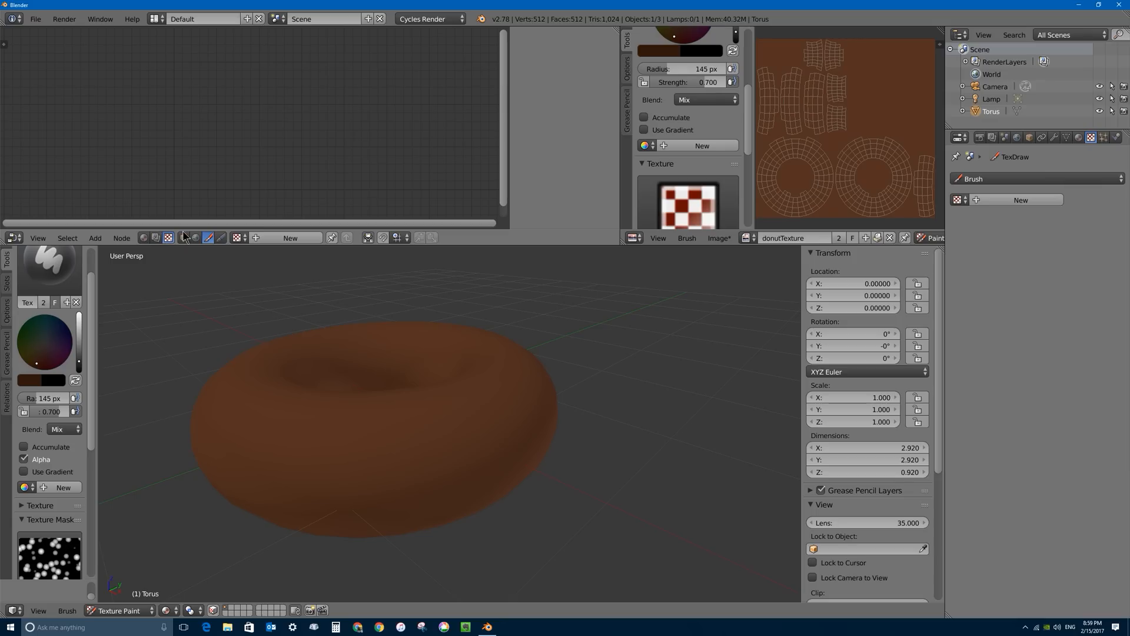
- Load the donut-brown texture in the node editor and move its Output node further from RGB Curves
{"action": "left_click", "coordinate": [237, 237]}
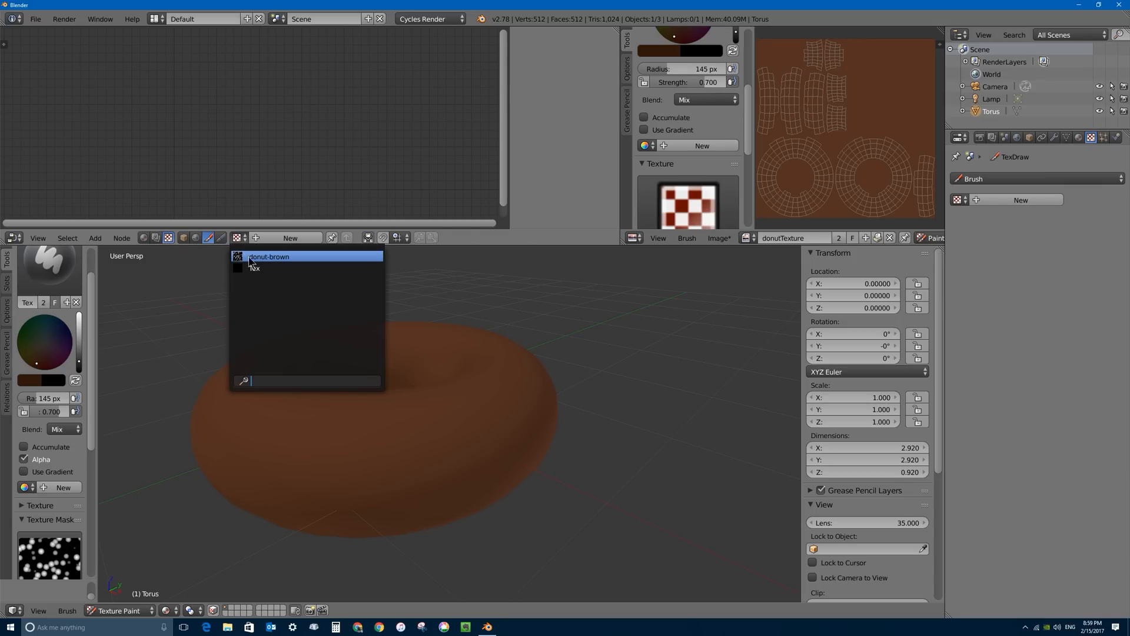
{"action": "left_click", "coordinate": [268, 256]}
{"action": "left_click_drag", "start_coordinate": [398, 58], "coordinate": [450, 58]}
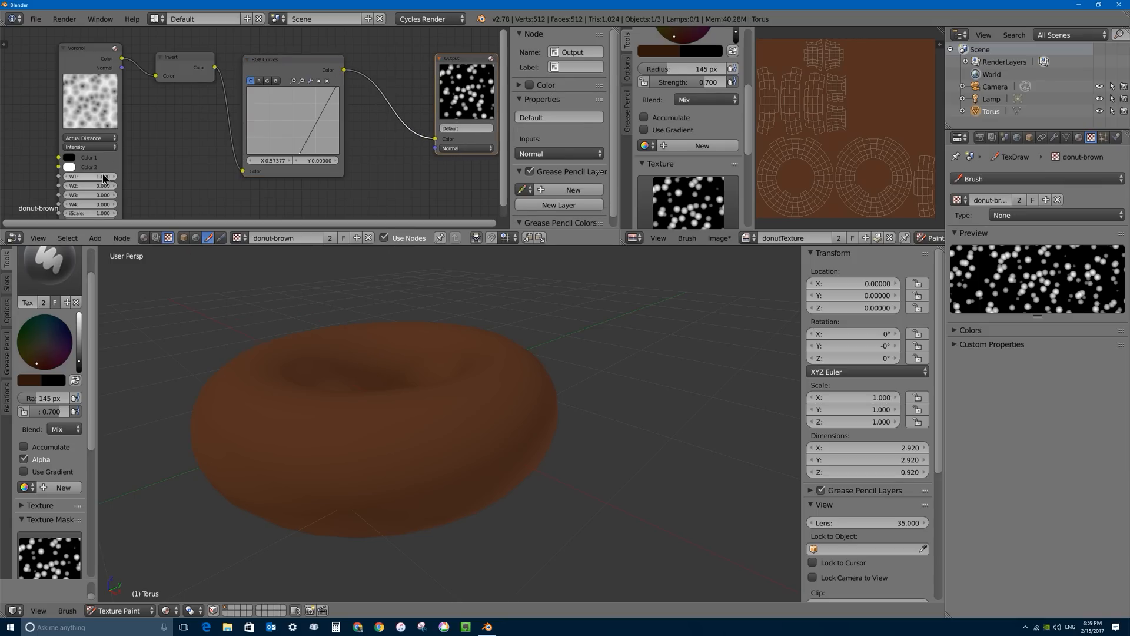
- Set the Voronoi node's Size to 0.150 for a finer dot pattern
{"action": "middle_click_drag", "start_coordinate": [100, 175], "coordinate": [80, 161]}
{"action": "middle_click_drag", "start_coordinate": [80, 212], "coordinate": [114, 192]}
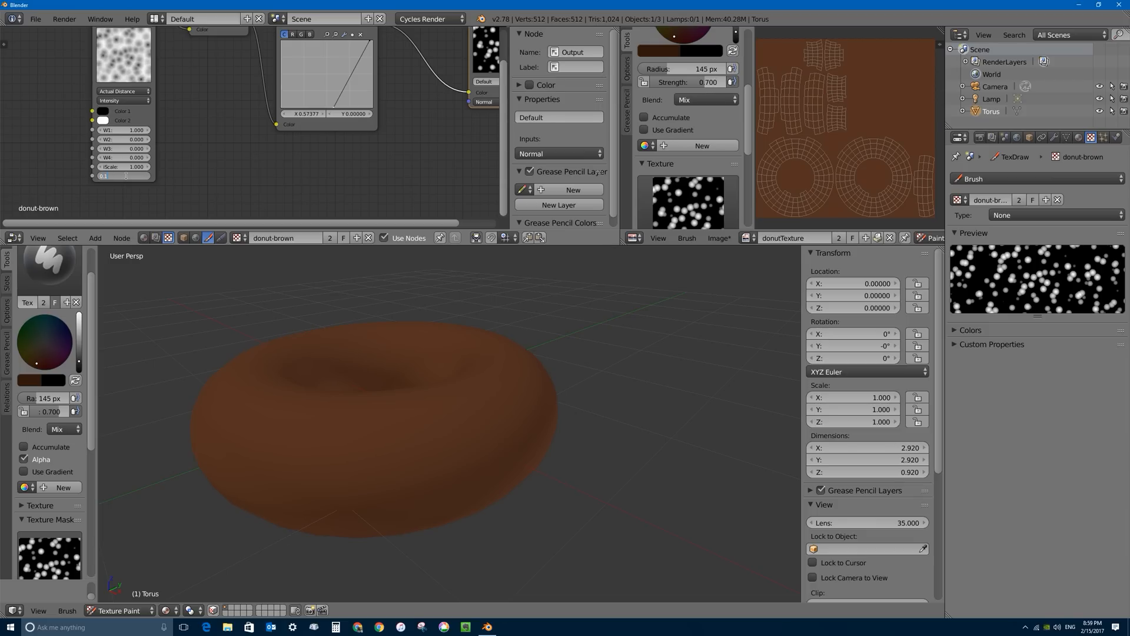
{"action": "type", "text": "5"}
{"action": "key", "text": "Return"}
- Try dark brown strokes with the finer dot mask on the torus and undo them
{"action": "left_click_drag", "start_coordinate": [310, 442], "coordinate": [456, 440]}
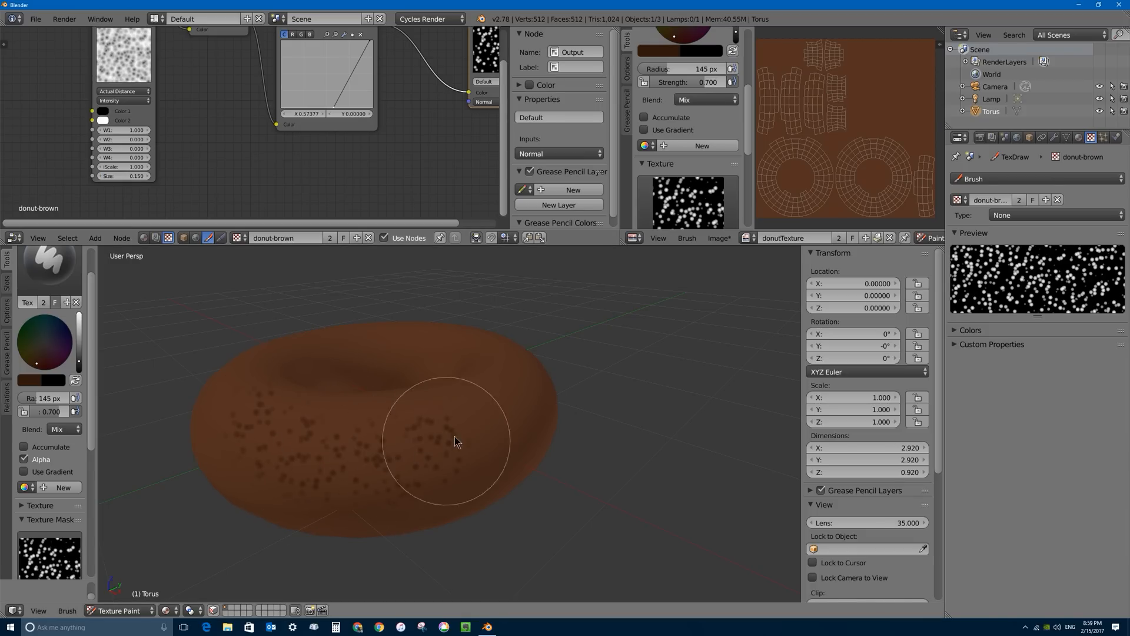
{"action": "key", "text": "ctrl+z"}
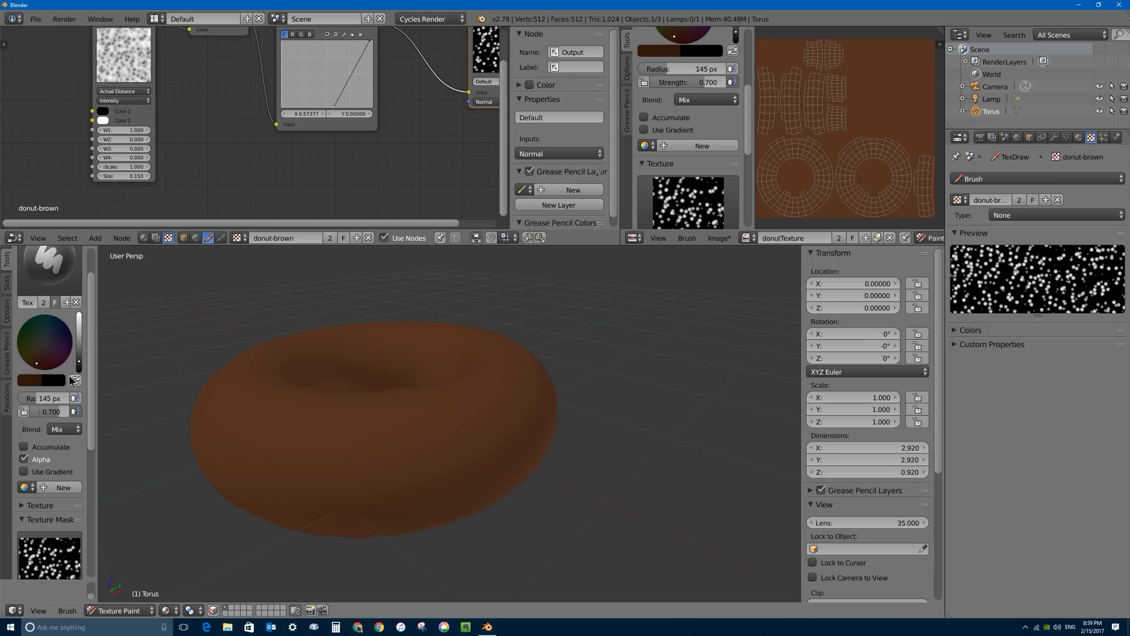
{"action": "mouse_move", "coordinate": [210, 396]}
{"action": "left_mouse_down"}
{"action": "mouse_move", "coordinate": [310, 449]}
{"action": "mouse_move", "coordinate": [197, 444]}
{"action": "left_mouse_up"}
{"action": "key", "text": "ctrl+z"}
- Brighten the brush colour to a medium brown, test a stroke across the torus and undo it
{"action": "left_click", "coordinate": [79, 350]}
{"action": "mouse_move", "coordinate": [285, 397]}
{"action": "left_mouse_down"}
{"action": "mouse_move", "coordinate": [452, 435]}
{"action": "mouse_move", "coordinate": [270, 462]}
{"action": "mouse_move", "coordinate": [118, 388]}
{"action": "left_mouse_up"}
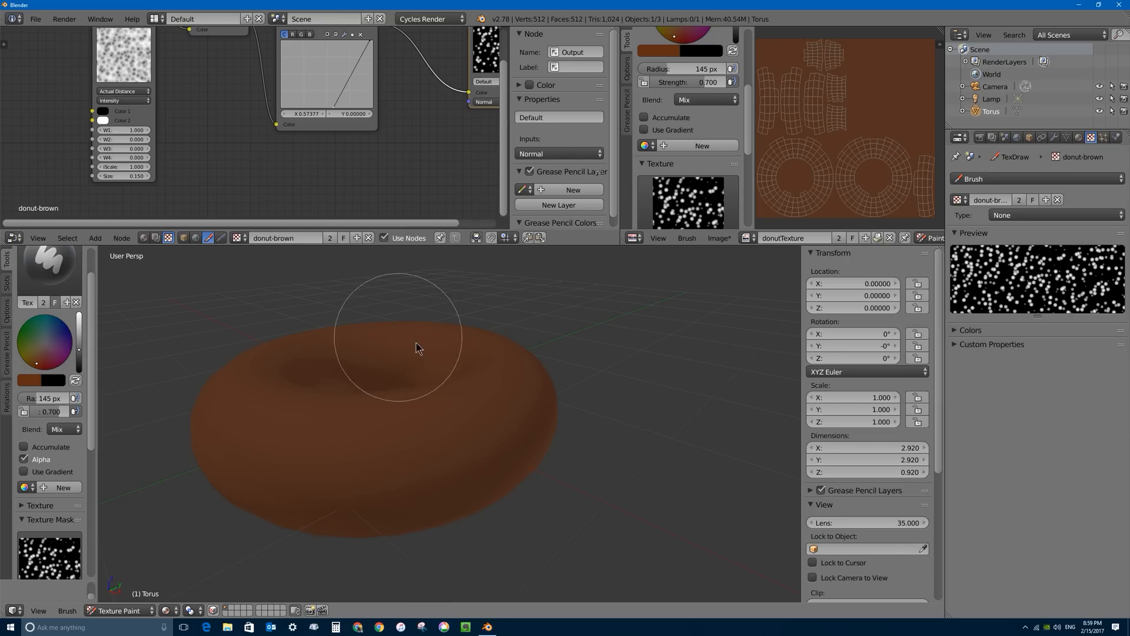
{"action": "key", "text": "ctrl+z"}
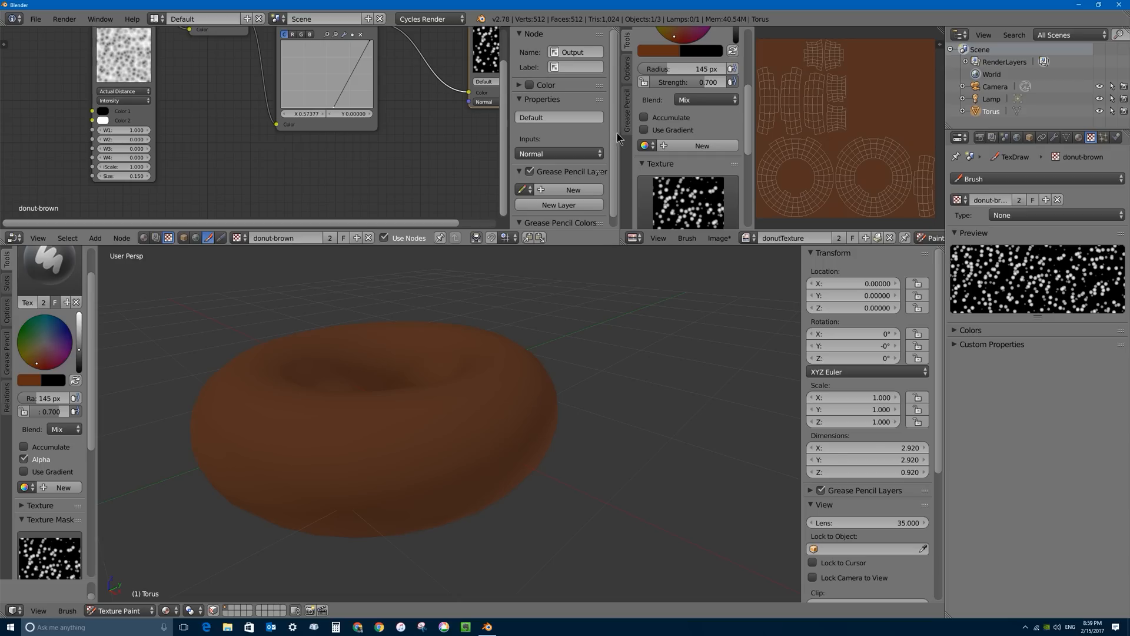
- Widen the image editor over the node editor and extend the upper editors downward
{"action": "left_click_drag", "start_coordinate": [620, 132], "coordinate": [386, 131]}
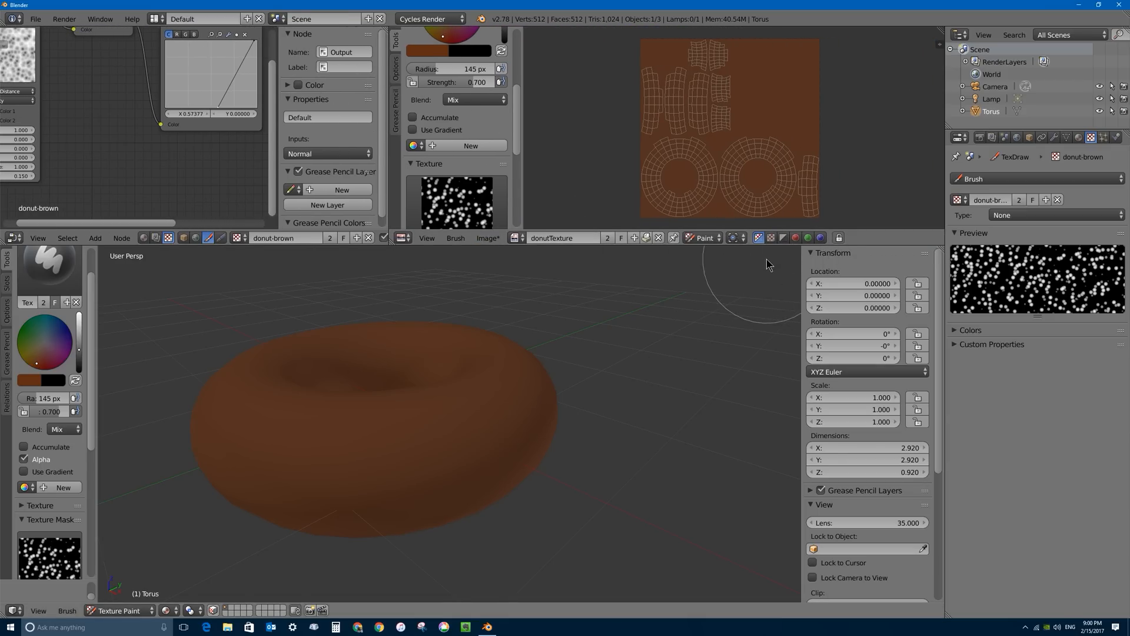
{"action": "left_click_drag", "start_coordinate": [752, 245], "coordinate": [750, 363]}
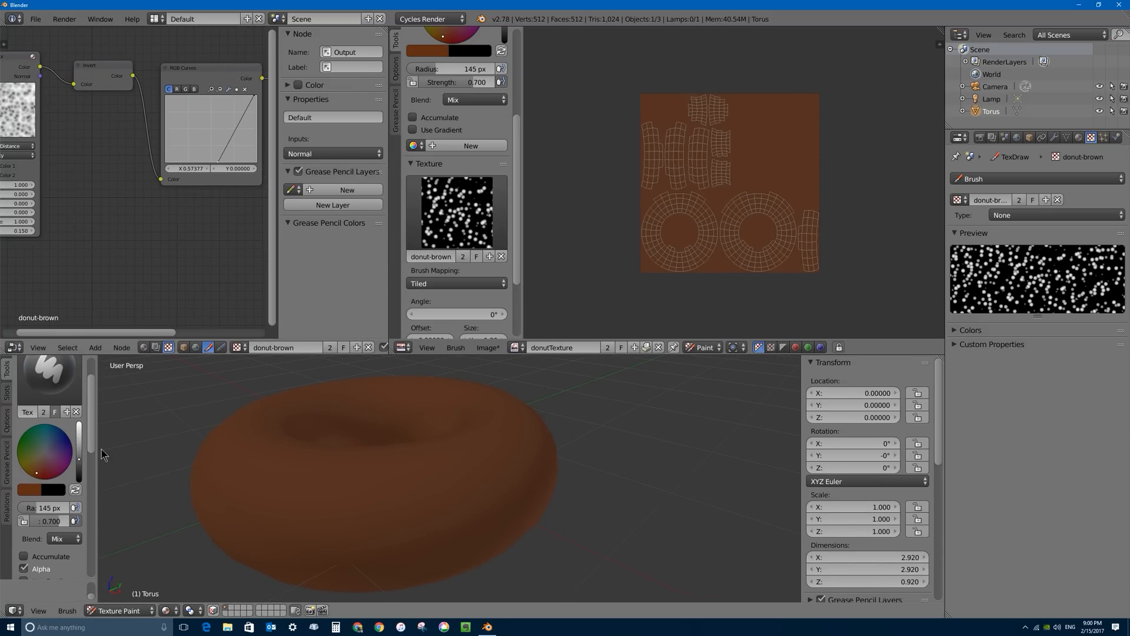
- Unlink donut-brown from the image editor brush's Texture settings and expand its Texture Mask settings instead
{"action": "scroll", "coordinate": [464, 103], "scroll_direction": "up", "scroll_amount": 5}
{"action": "scroll", "coordinate": [447, 329], "scroll_direction": "down", "scroll_amount": 5}
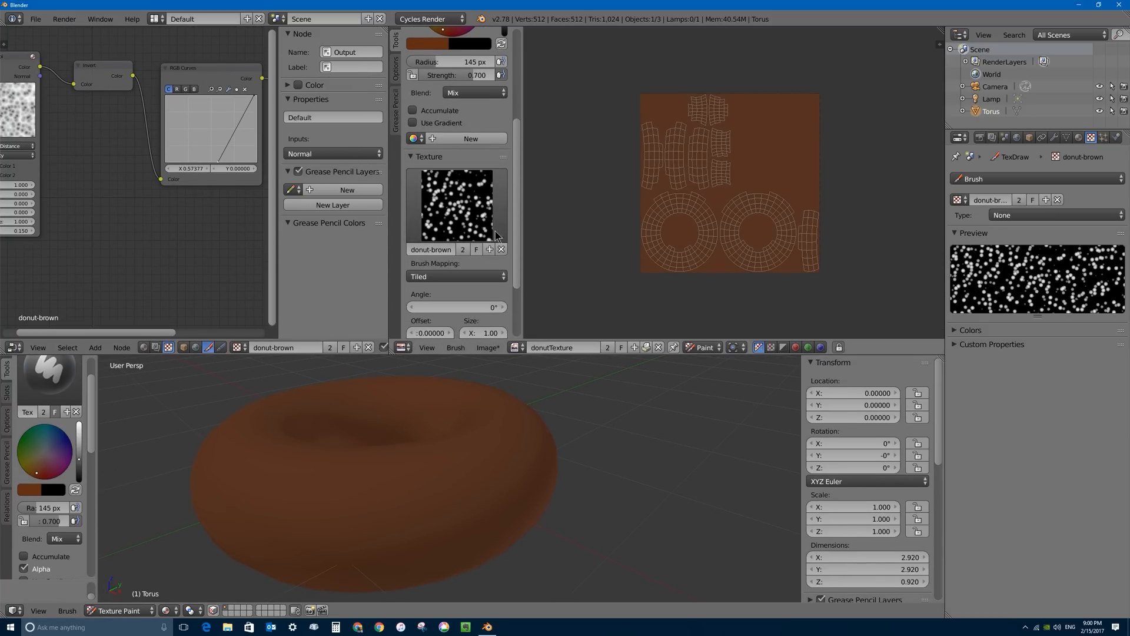
{"action": "left_click", "coordinate": [501, 249]}
{"action": "left_click", "coordinate": [410, 157]}
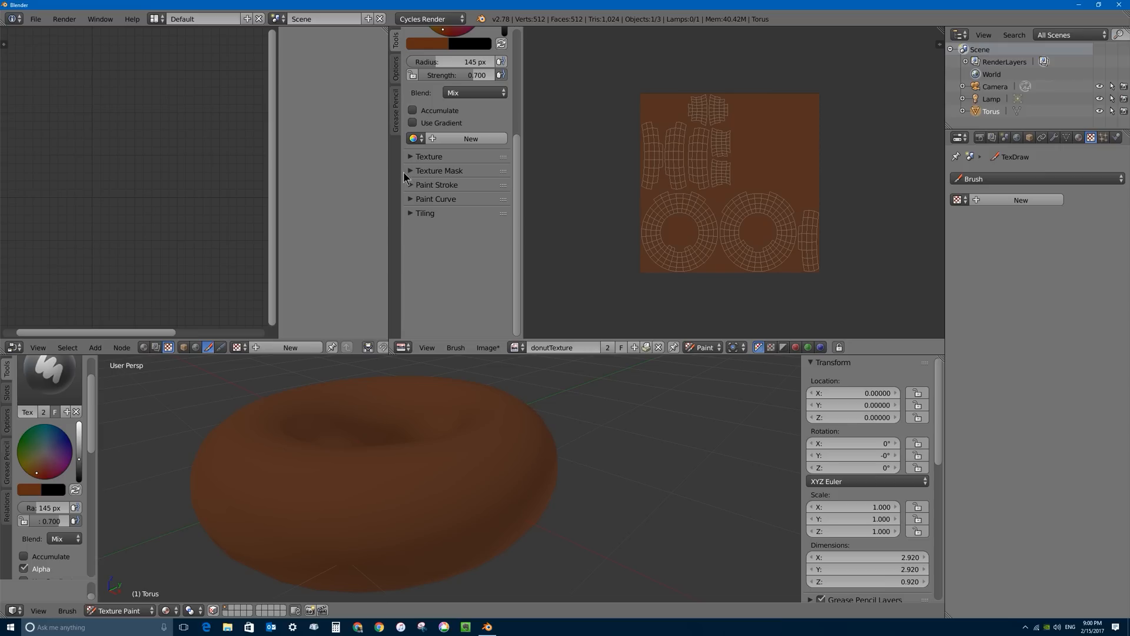
{"action": "left_click", "coordinate": [413, 171]}
- Enlarge the image editor further downward, with the UV layout magnified and the torus shown smaller
{"action": "scroll", "coordinate": [691, 174], "scroll_direction": "up", "scroll_amount": 2}
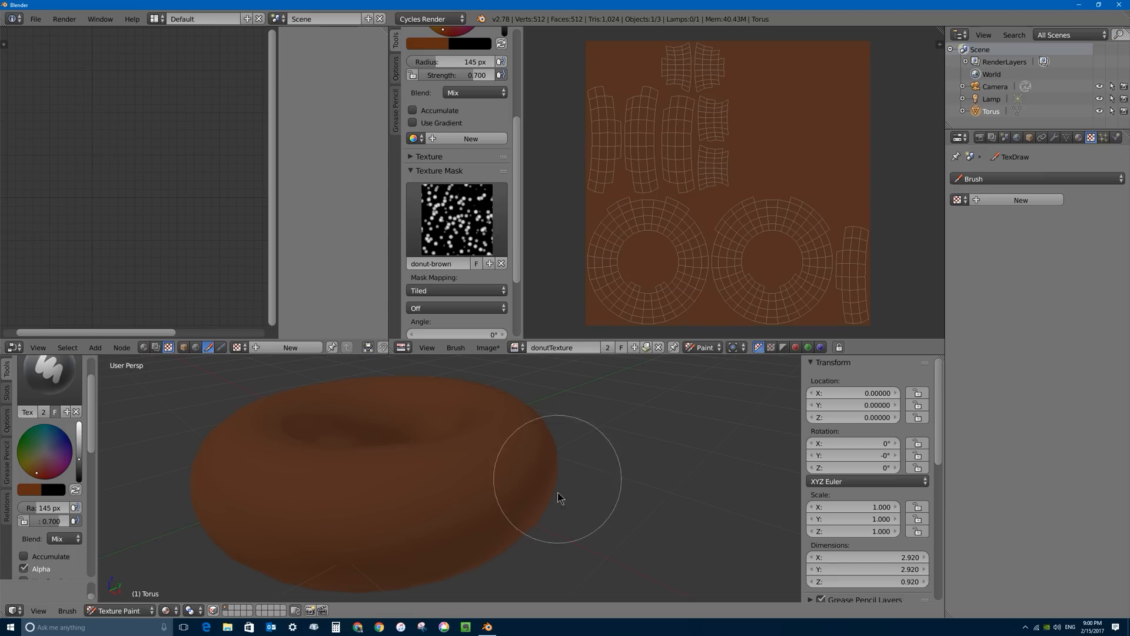
{"action": "scroll", "coordinate": [420, 469], "scroll_direction": "down", "scroll_amount": 4}
{"action": "scroll", "coordinate": [418, 471], "scroll_direction": "up", "scroll_amount": 3}
{"action": "scroll", "coordinate": [419, 472], "scroll_direction": "down", "scroll_amount": 2}
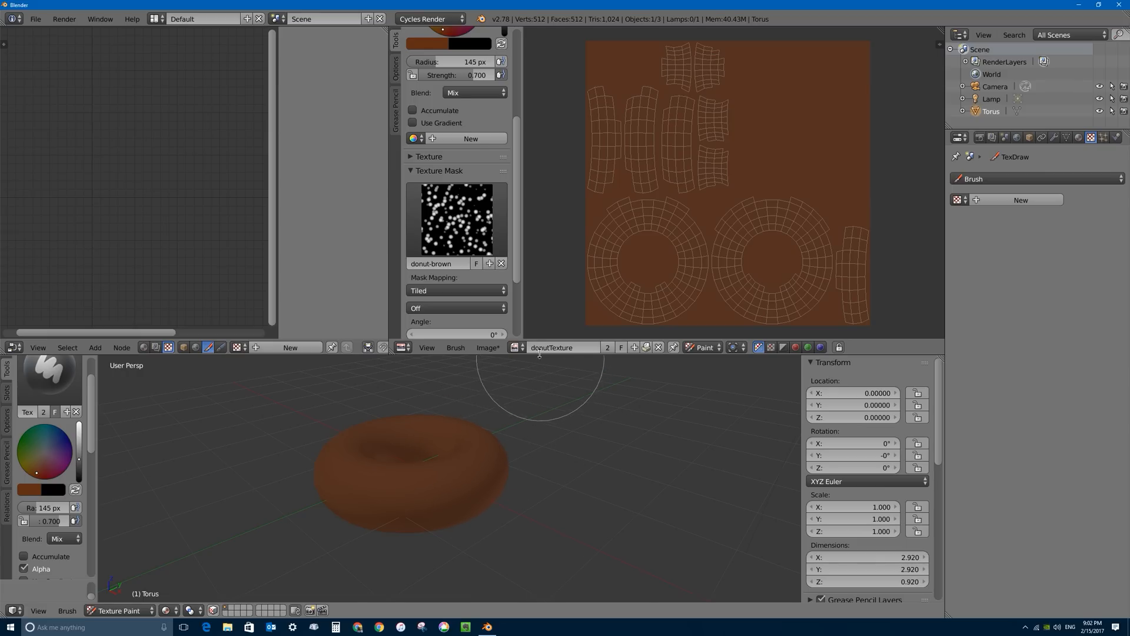
{"action": "left_click_drag", "start_coordinate": [537, 353], "coordinate": [539, 433]}
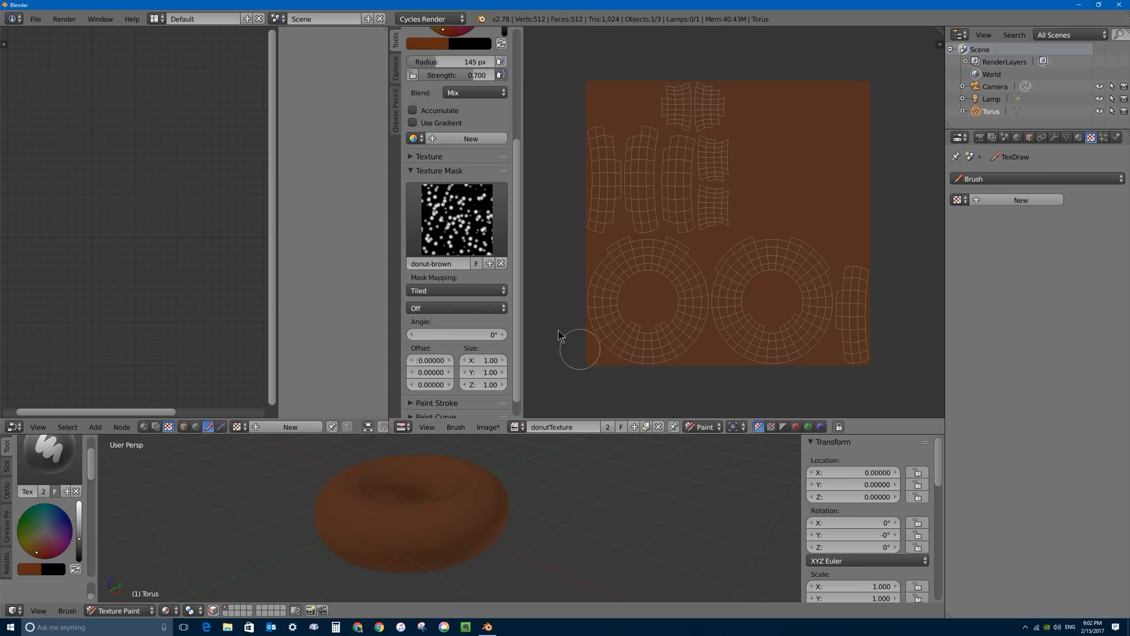
- Set the image editor's brush radius to 345 px
{"action": "scroll", "coordinate": [465, 160], "scroll_direction": "up", "scroll_amount": 5}
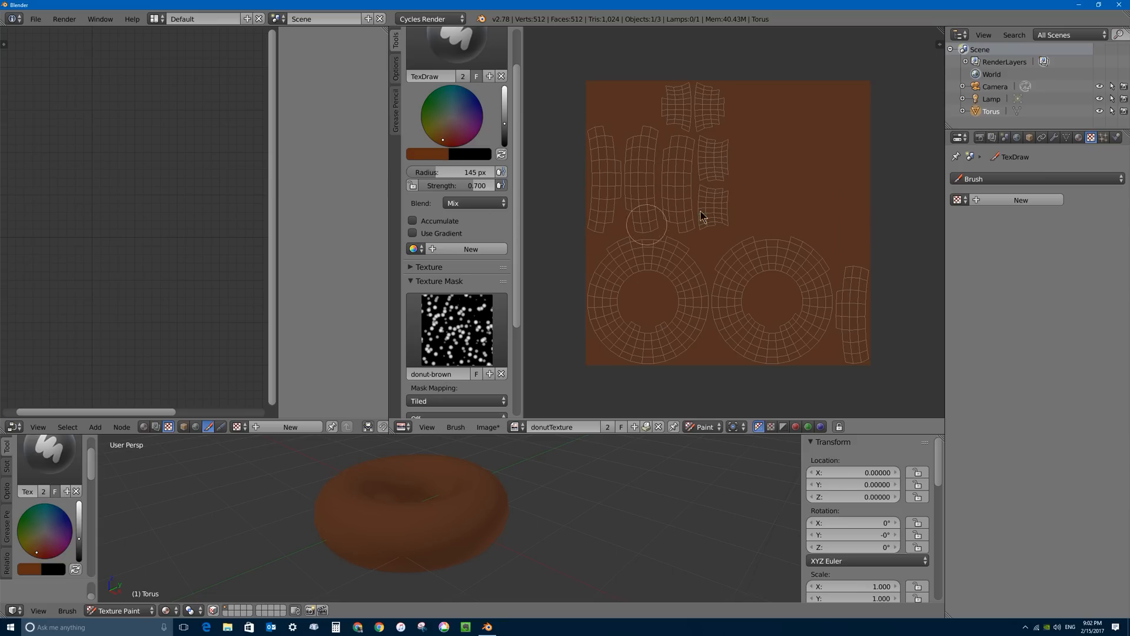
{"action": "left_click", "coordinate": [462, 203]}
{"action": "key", "text": "f"}
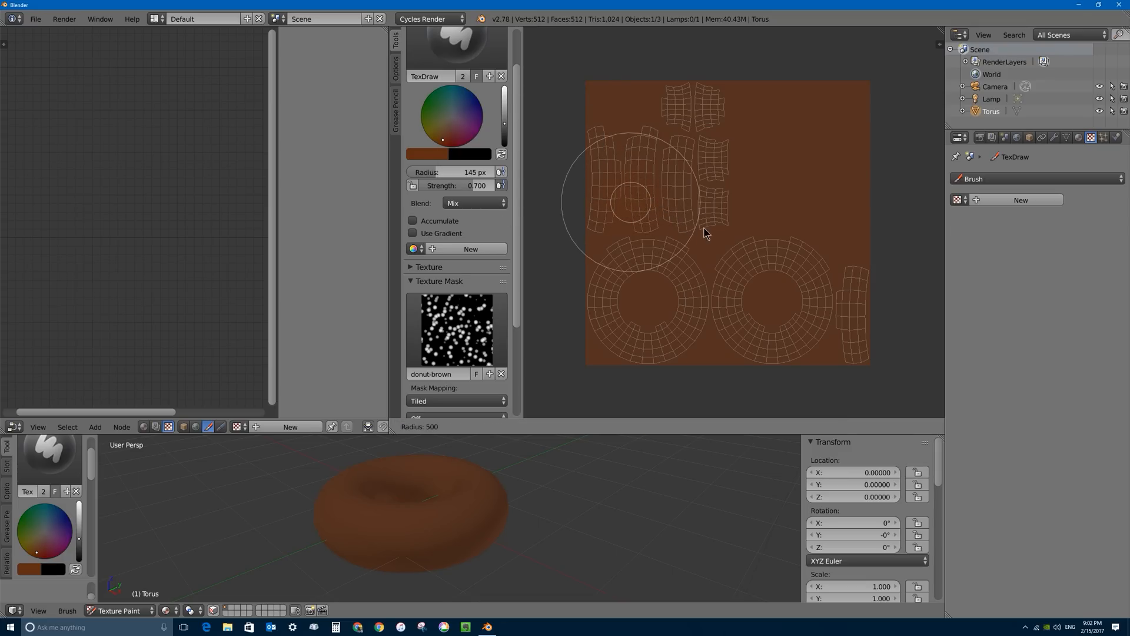
{"action": "left_click", "coordinate": [699, 225]}
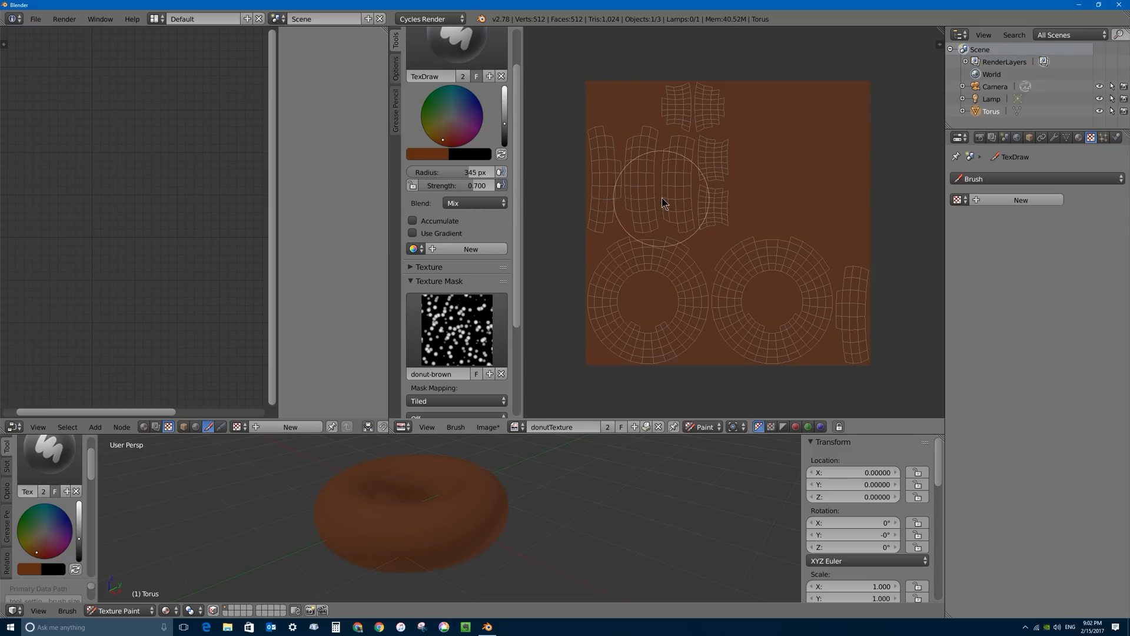
- Set the brush strength to 1.000 and try a masked stroke over the UV islands
{"action": "scroll", "coordinate": [665, 200], "scroll_direction": "up", "scroll_amount": 6}
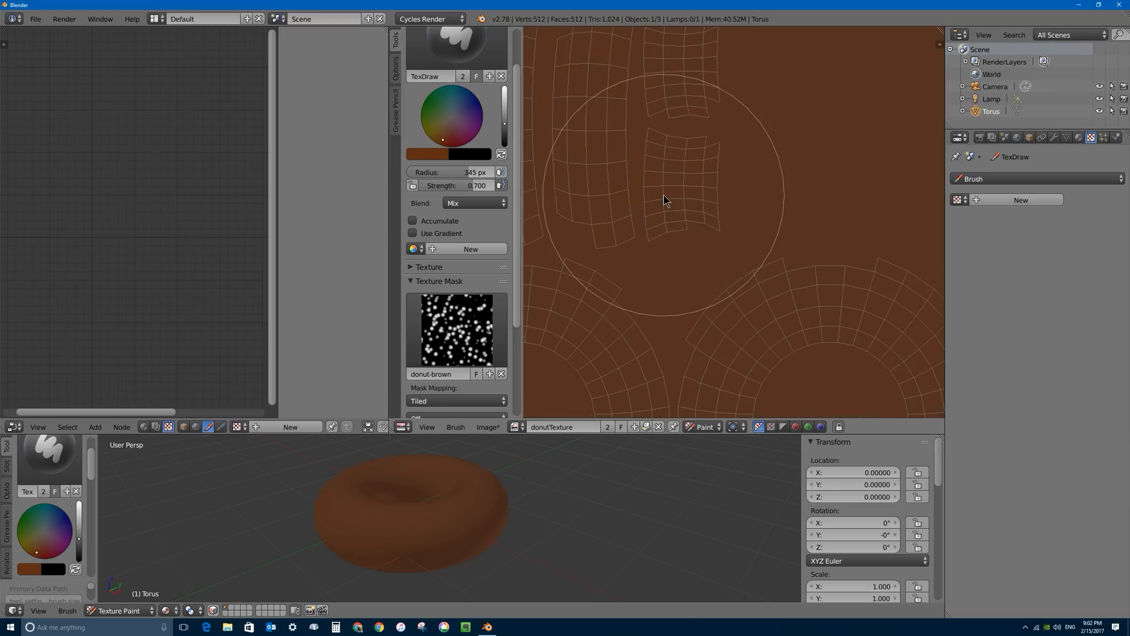
{"action": "scroll", "coordinate": [664, 194], "scroll_direction": "down", "scroll_amount": 5}
{"action": "scroll", "coordinate": [664, 207], "scroll_direction": "up", "scroll_amount": 4}
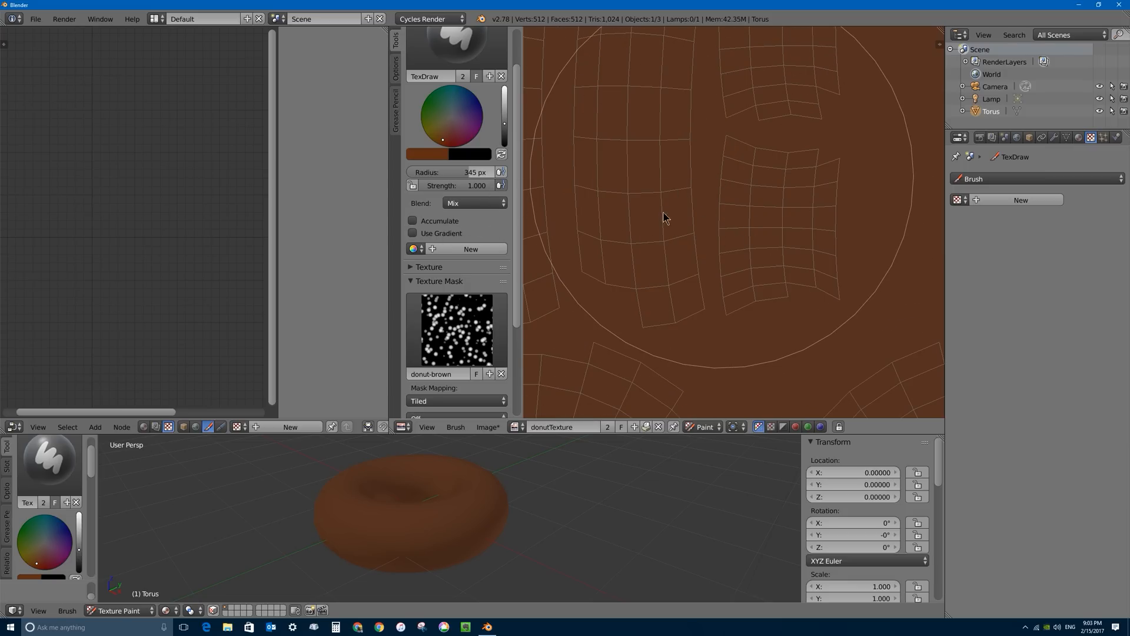
{"action": "left_click_drag", "start_coordinate": [711, 205], "coordinate": [676, 128]}
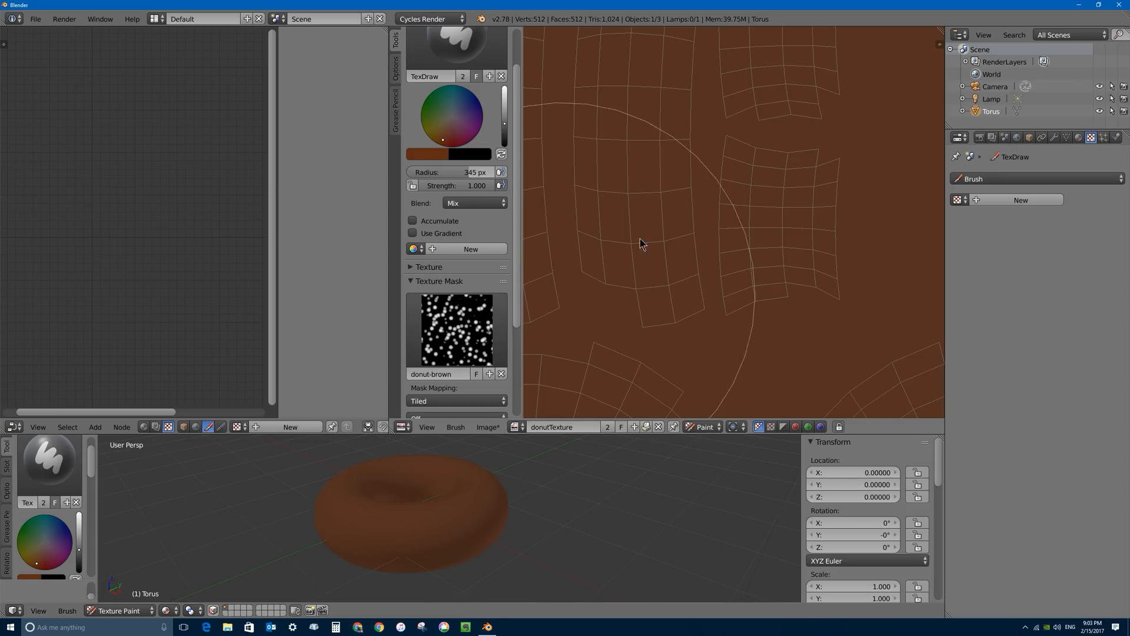
- Adjust the brush colour to a slightly darker brown, testing strokes over the UV islands and undoing them
{"action": "left_click_drag", "start_coordinate": [505, 123], "coordinate": [505, 127]}
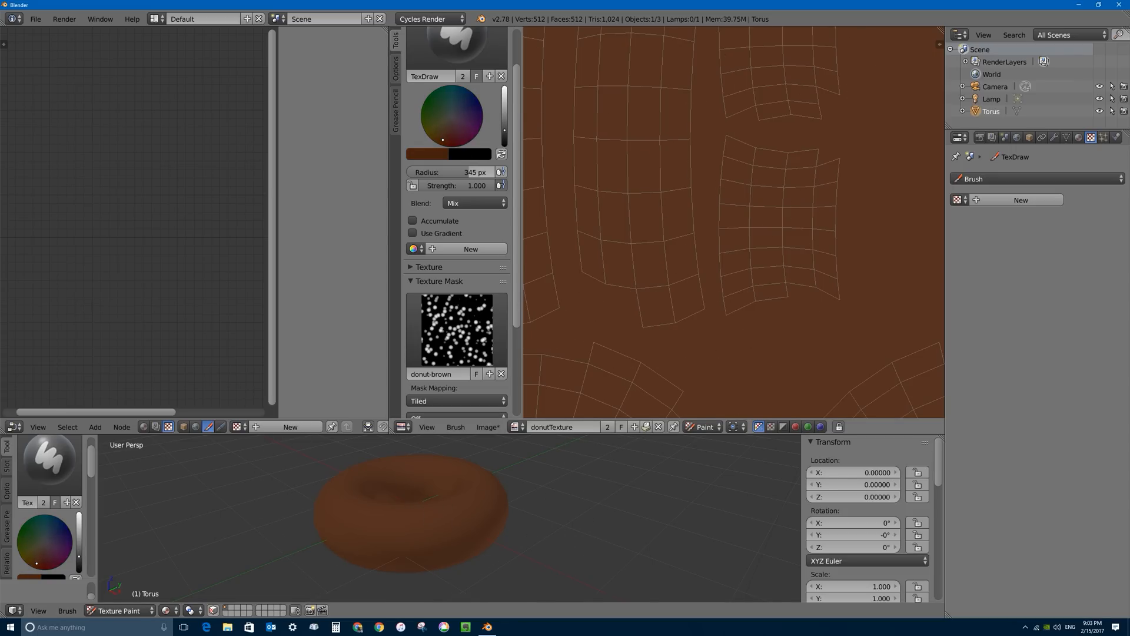
{"action": "mouse_move", "coordinate": [645, 192]}
{"action": "left_mouse_down"}
{"action": "mouse_move", "coordinate": [666, 207]}
{"action": "mouse_move", "coordinate": [646, 238]}
{"action": "mouse_move", "coordinate": [598, 219]}
{"action": "mouse_move", "coordinate": [719, 212]}
{"action": "left_mouse_up"}
{"action": "key", "text": "ctrl+z"}
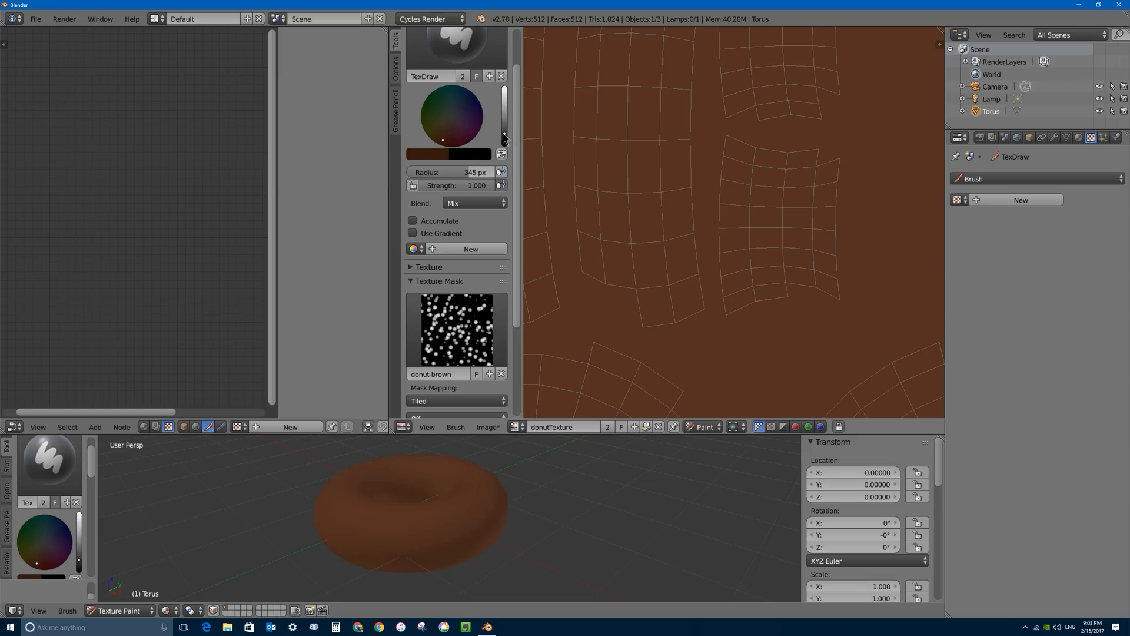
{"action": "left_click_drag", "start_coordinate": [505, 134], "coordinate": [504, 131]}
{"action": "mouse_move", "coordinate": [651, 157]}
{"action": "left_mouse_down"}
{"action": "mouse_move", "coordinate": [631, 176]}
{"action": "mouse_move", "coordinate": [636, 212]}
{"action": "mouse_move", "coordinate": [538, 147]}
{"action": "left_mouse_up"}
{"action": "key", "text": "ctrl+z"}
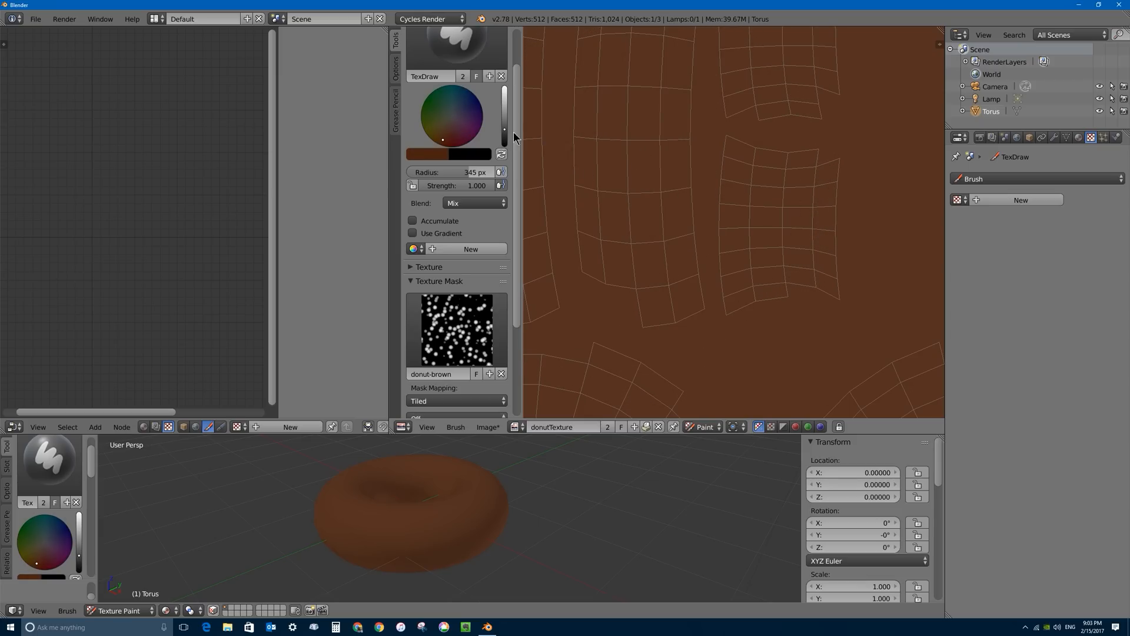
{"action": "scroll", "coordinate": [644, 171], "scroll_direction": "down", "scroll_amount": 5}
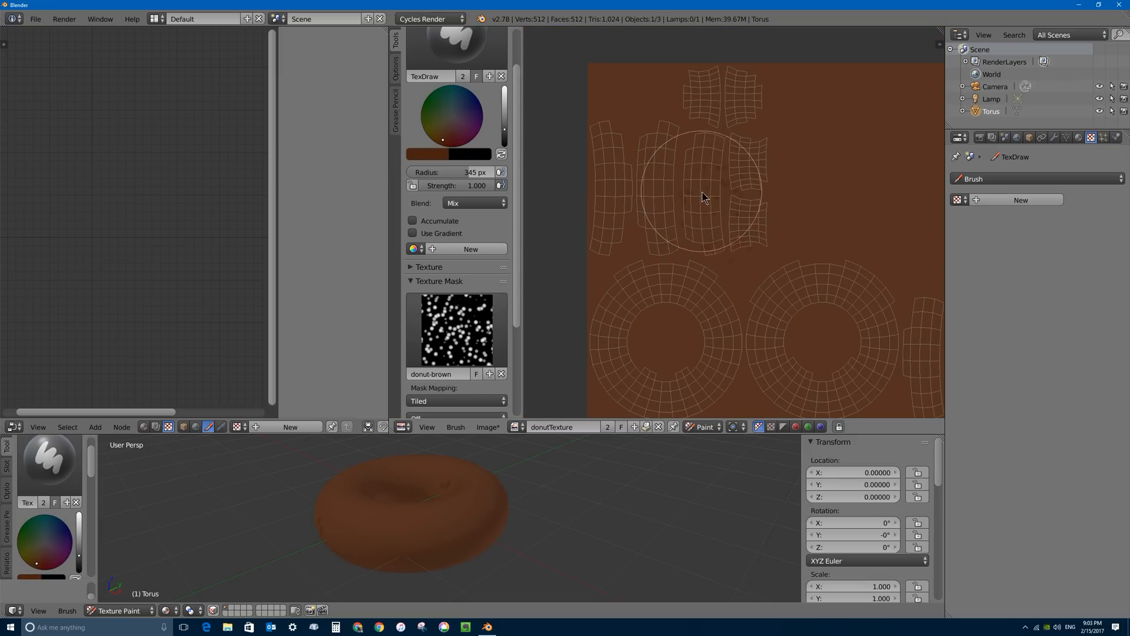
- Try painting masked dark speckles across the entire donut texture in the image editor
{"action": "scroll", "coordinate": [704, 196], "scroll_direction": "up", "scroll_amount": 2}
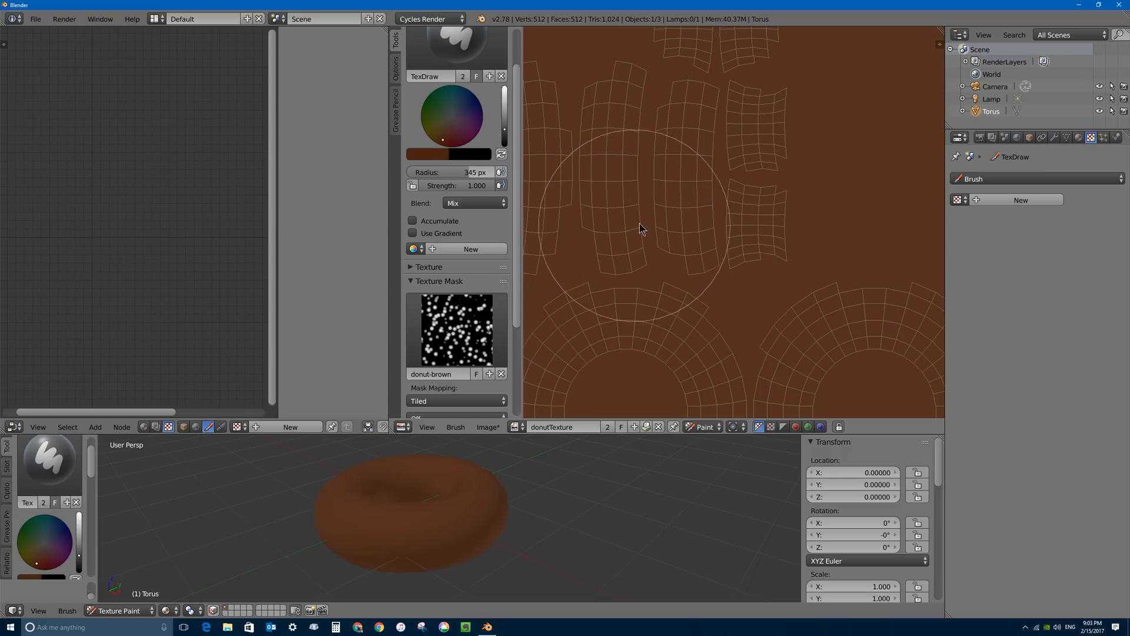
{"action": "scroll", "coordinate": [642, 229], "scroll_direction": "down", "scroll_amount": 3}
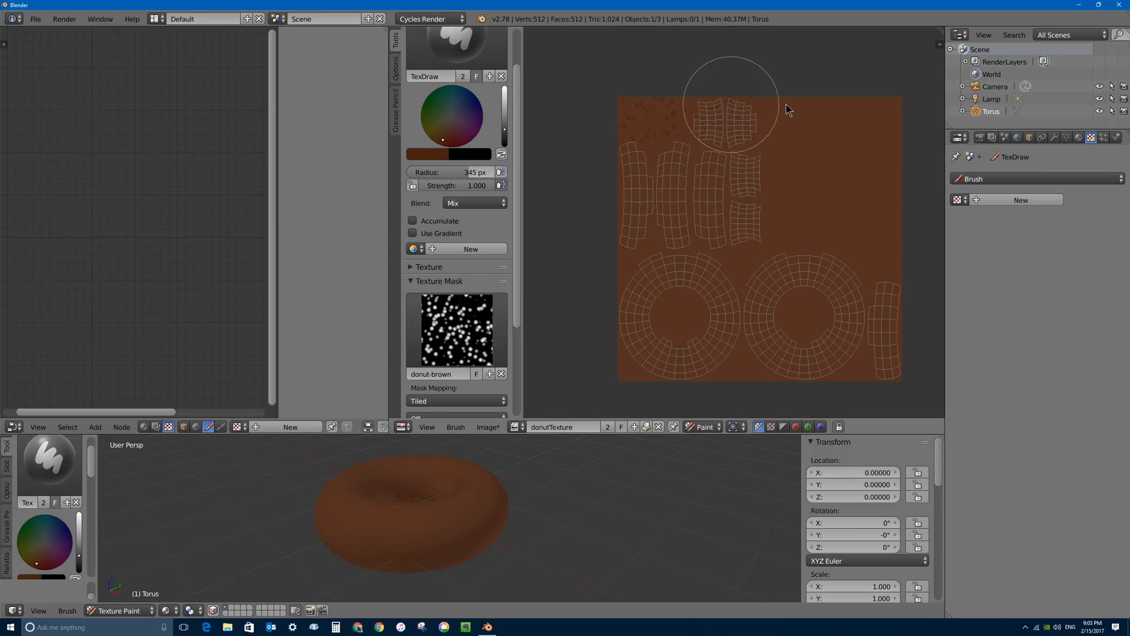
{"action": "mouse_move", "coordinate": [789, 109]}
{"action": "left_mouse_down"}
{"action": "mouse_move", "coordinate": [883, 118]}
{"action": "mouse_move", "coordinate": [750, 147]}
{"action": "left_mouse_up"}
{"action": "mouse_move", "coordinate": [614, 169]}
{"action": "left_mouse_down"}
{"action": "mouse_move", "coordinate": [836, 323]}
{"action": "mouse_move", "coordinate": [785, 356]}
{"action": "mouse_move", "coordinate": [797, 326]}
{"action": "mouse_move", "coordinate": [656, 248]}
{"action": "left_mouse_up"}
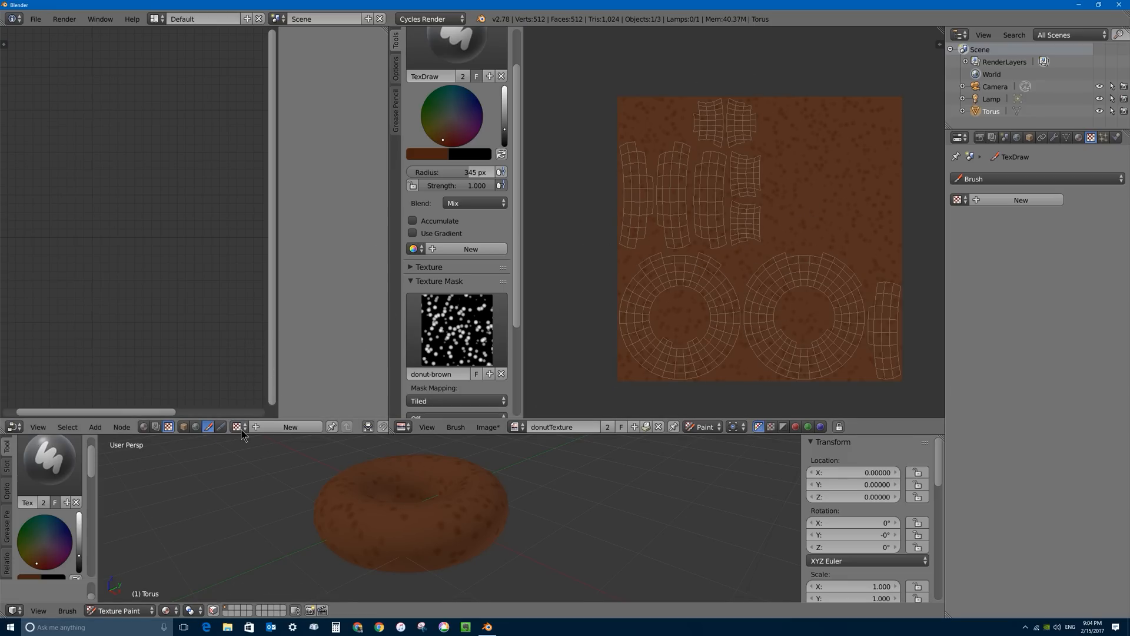
- Widen the node canvas and show the node tree of the donut-brown texture
{"action": "left_click_drag", "start_coordinate": [279, 293], "coordinate": [383, 294]}
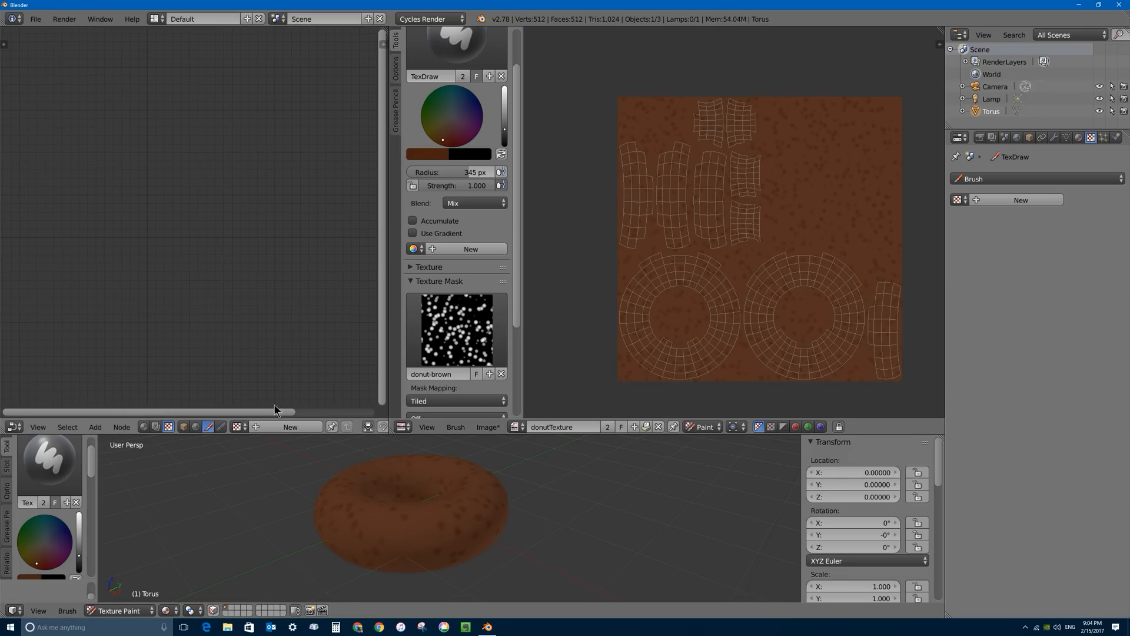
{"action": "left_click", "coordinate": [237, 427]}
{"action": "left_click", "coordinate": [270, 447]}
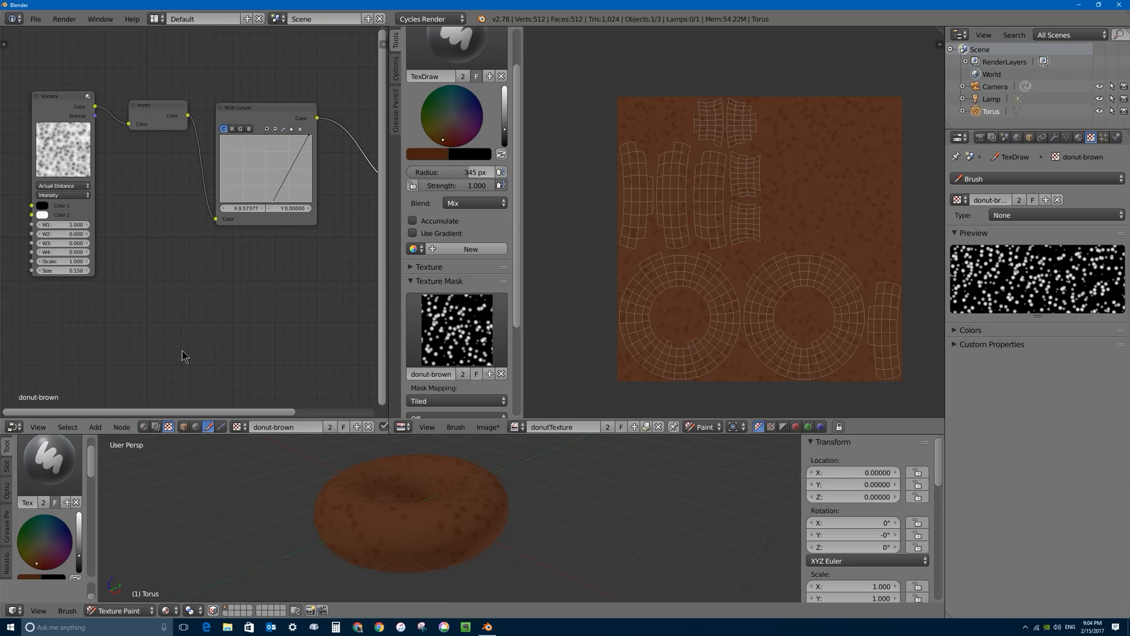
- Set the Voronoi texture size to 0.05 and repaint the donut texture with finer dark speckles
{"action": "left_click", "coordinate": [60, 265]}
{"action": "type", "text": "0.05"}
{"action": "key", "text": "Return"}
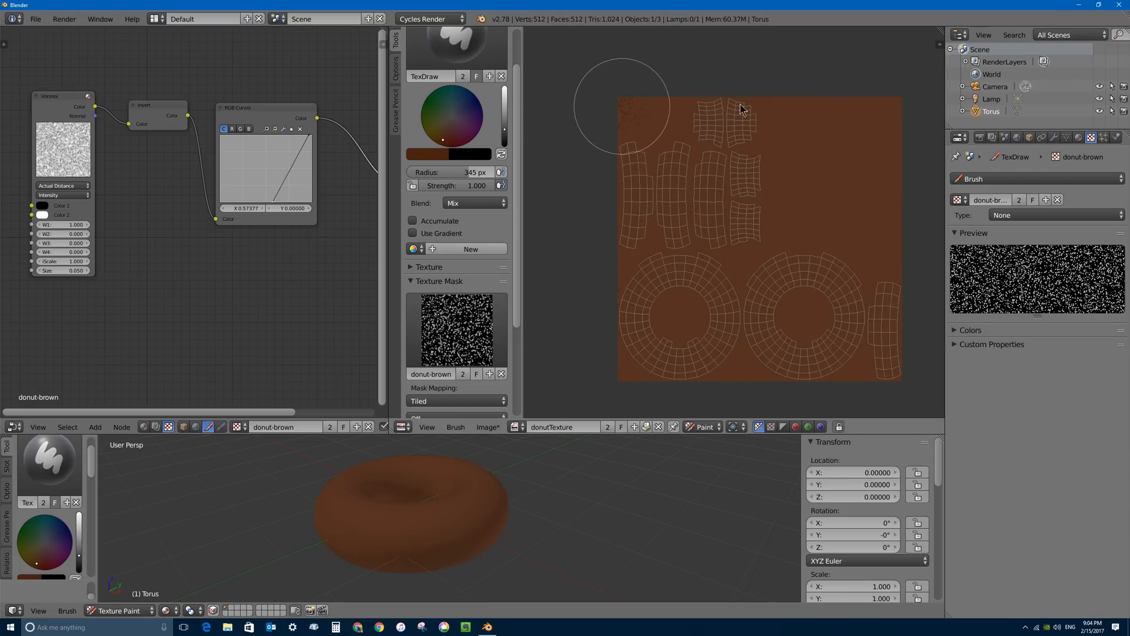
{"action": "mouse_move", "coordinate": [648, 188]}
{"action": "left_mouse_down"}
{"action": "mouse_move", "coordinate": [652, 366]}
{"action": "mouse_move", "coordinate": [832, 272]}
{"action": "mouse_move", "coordinate": [663, 361]}
{"action": "mouse_move", "coordinate": [603, 270]}
{"action": "left_mouse_up"}
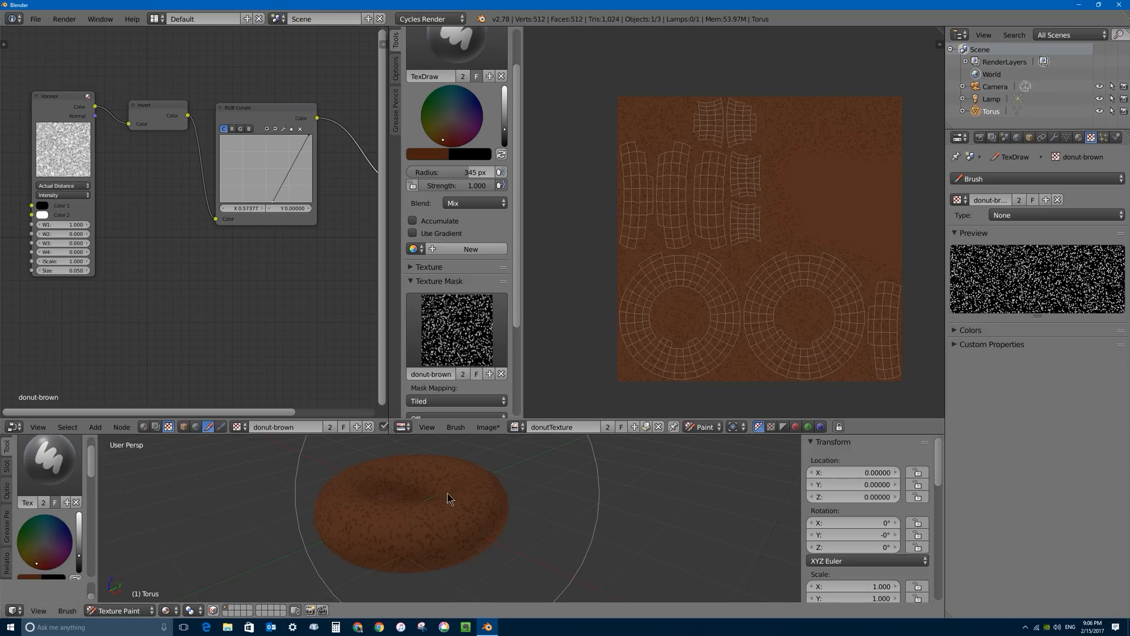
- Enlarge the 3D viewport upward and bring the speckled torus closer from the side
{"action": "middle_click_drag", "start_coordinate": [447, 494], "coordinate": [455, 533]}
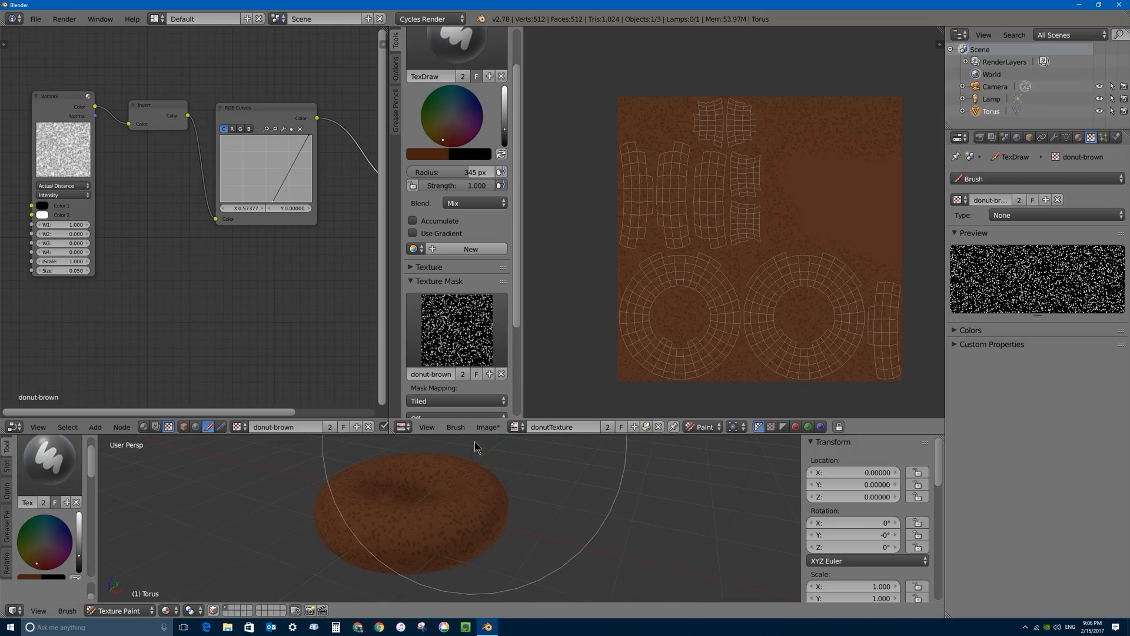
{"action": "left_click_drag", "start_coordinate": [476, 436], "coordinate": [508, 208]}
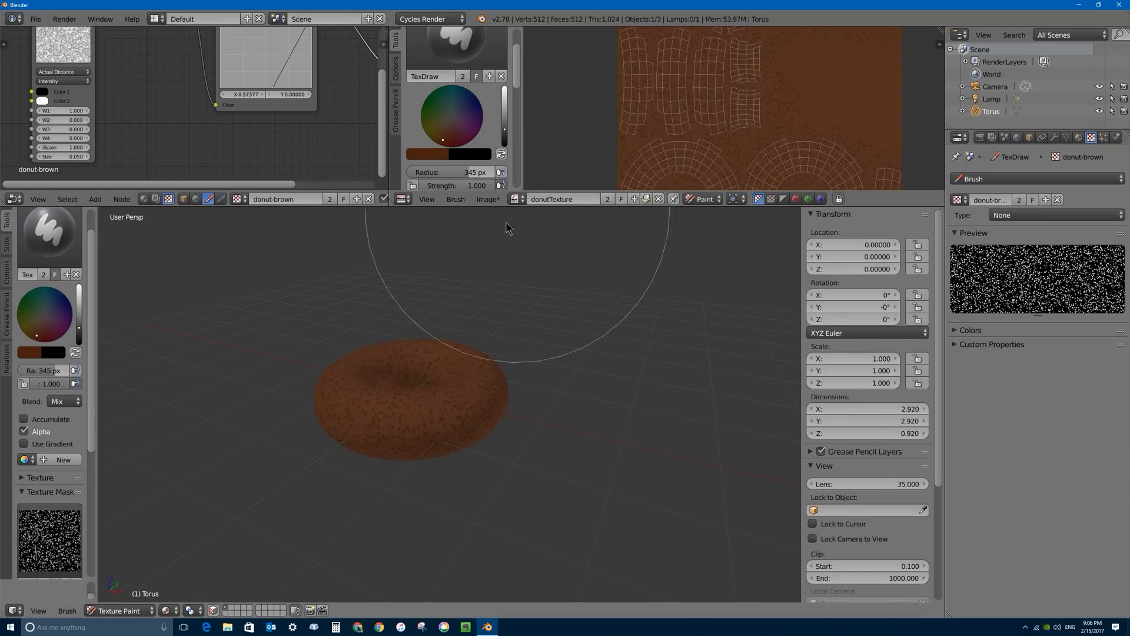
{"action": "middle_click_drag", "start_coordinate": [507, 229], "coordinate": [361, 404]}
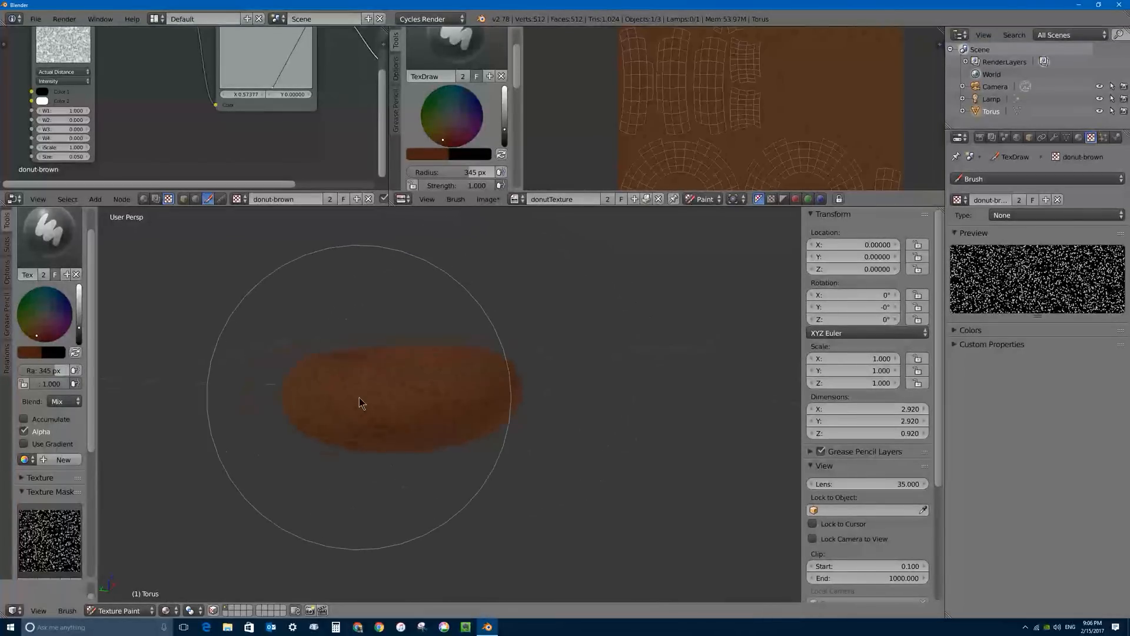
{"action": "scroll", "coordinate": [359, 398], "scroll_direction": "up", "scroll_amount": 4}
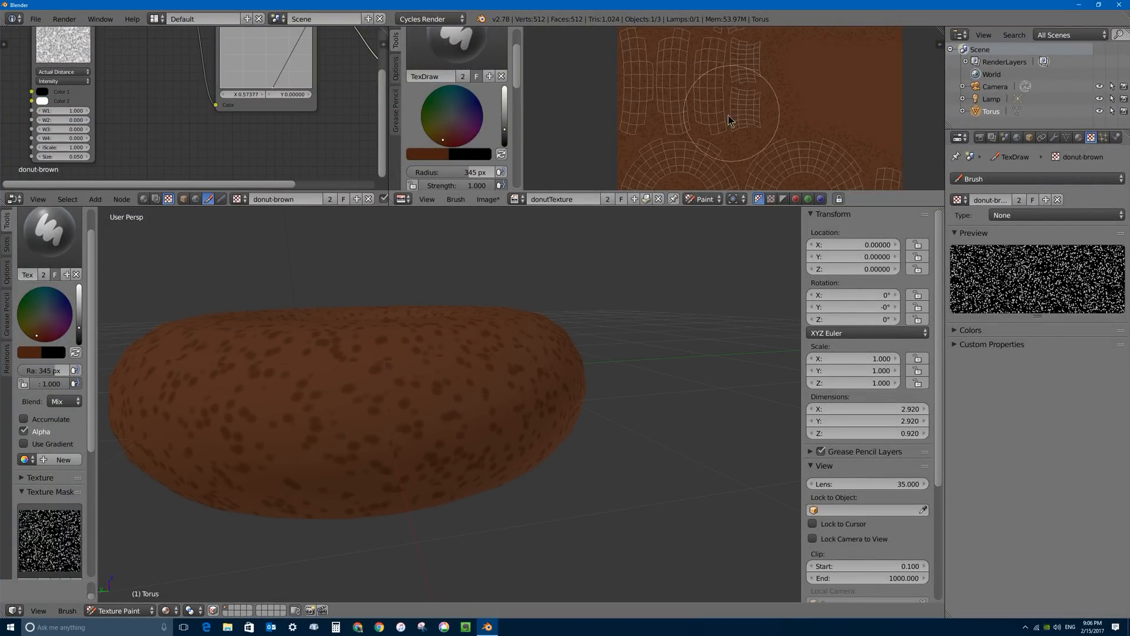
- Examine the speckle coverage on the UV layout and around the donut's outer side, top and hole for seams
{"action": "scroll", "coordinate": [712, 139], "scroll_direction": "up", "scroll_amount": 3}
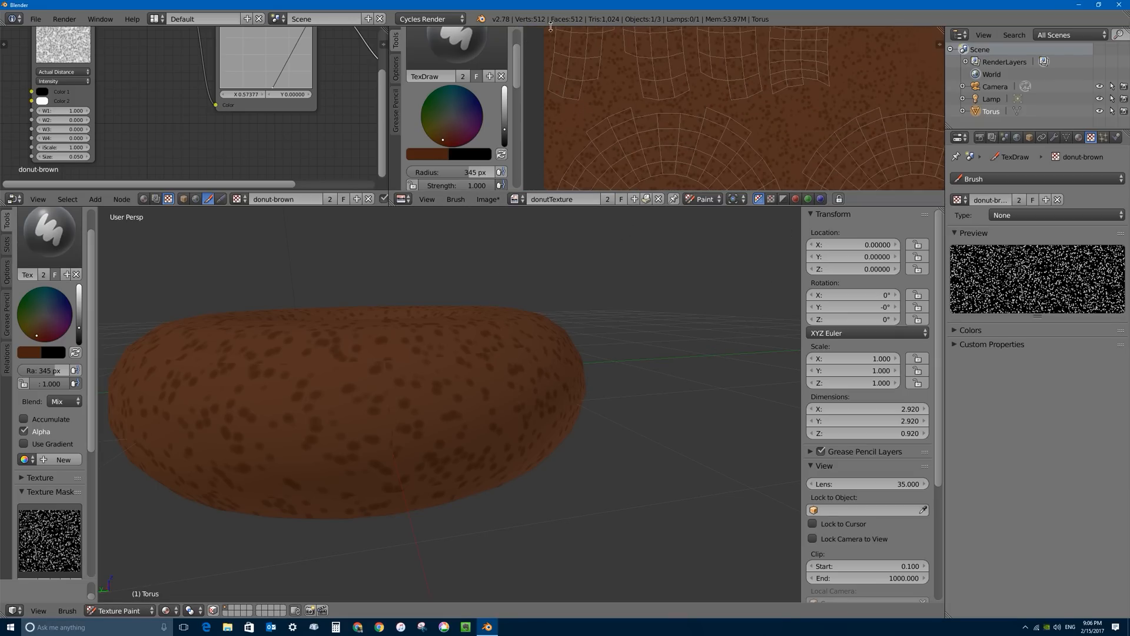
{"action": "middle_click_drag", "start_coordinate": [575, 154], "coordinate": [578, 79]}
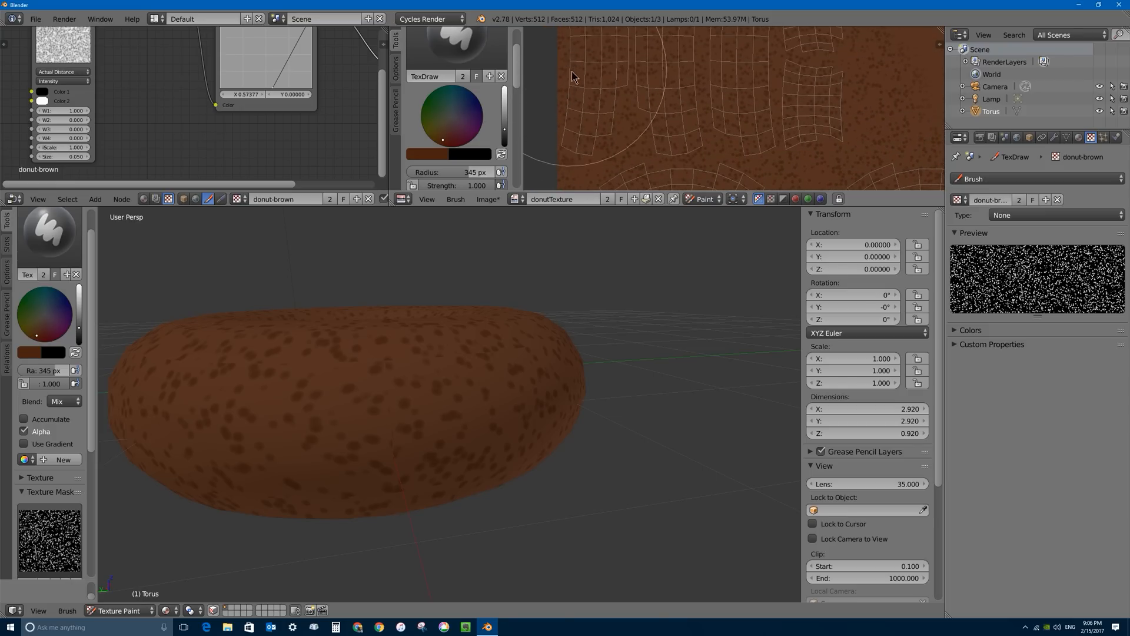
{"action": "middle_click_drag", "start_coordinate": [585, 79], "coordinate": [612, 88]}
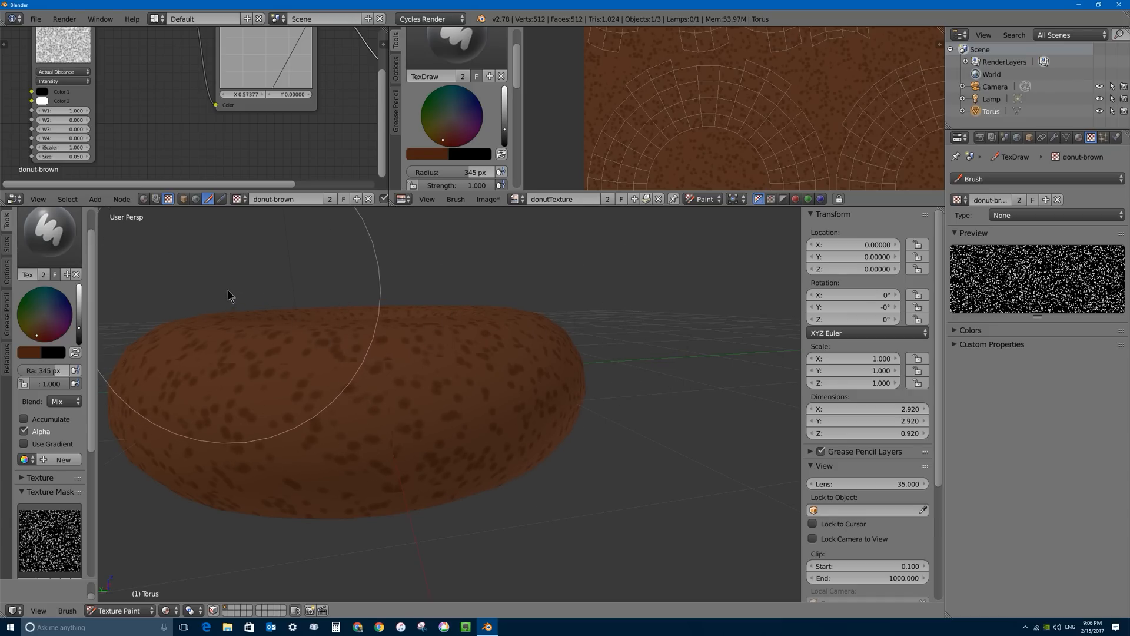
{"action": "mouse_move", "coordinate": [378, 318]}
{"action": "middle_mouse_down"}
{"action": "mouse_move", "coordinate": [441, 318]}
{"action": "mouse_move", "coordinate": [333, 348]}
{"action": "middle_mouse_up"}
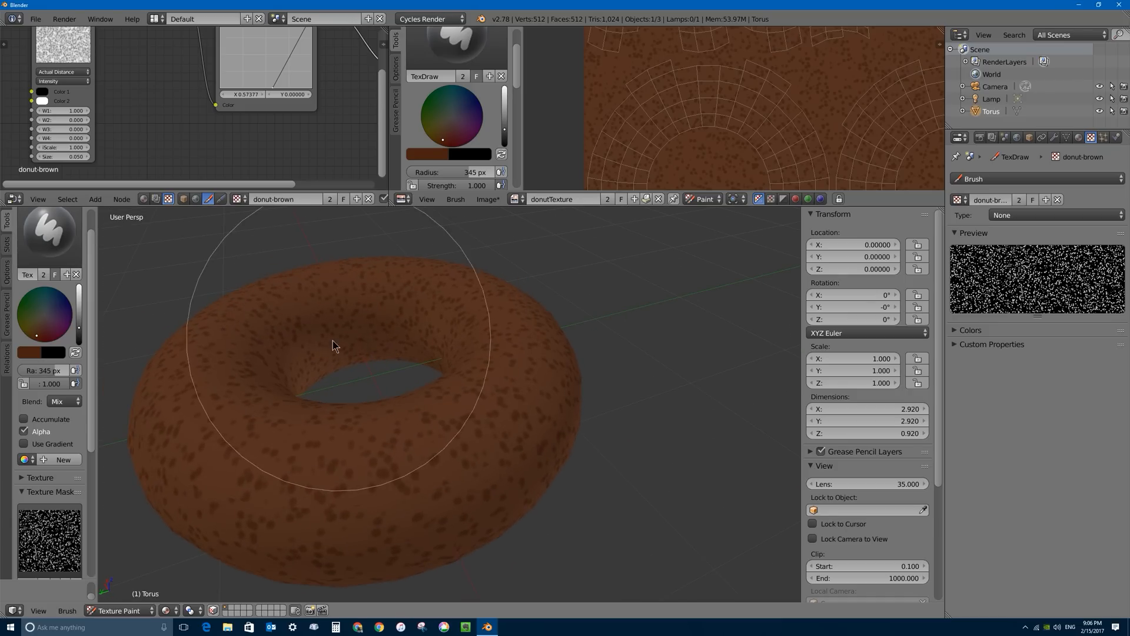
{"action": "mouse_move", "coordinate": [451, 348]}
{"action": "middle_mouse_down"}
{"action": "mouse_move", "coordinate": [328, 335]}
{"action": "mouse_move", "coordinate": [320, 345]}
{"action": "mouse_move", "coordinate": [391, 330]}
{"action": "mouse_move", "coordinate": [370, 340]}
{"action": "middle_mouse_up"}
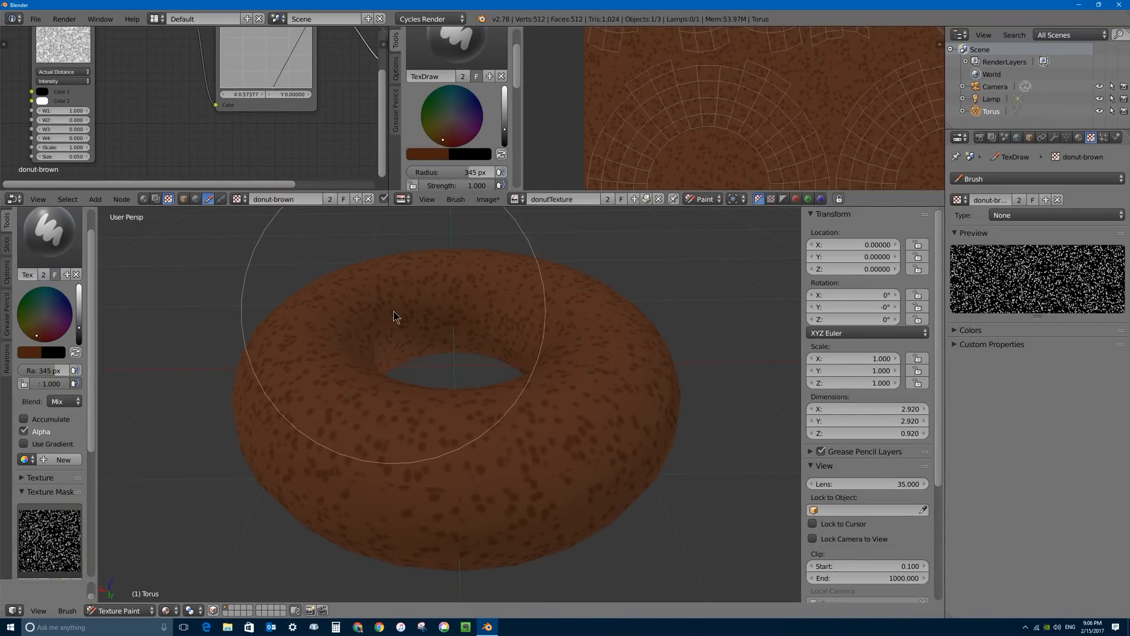
{"action": "middle_click_drag", "start_coordinate": [439, 414], "coordinate": [507, 447]}
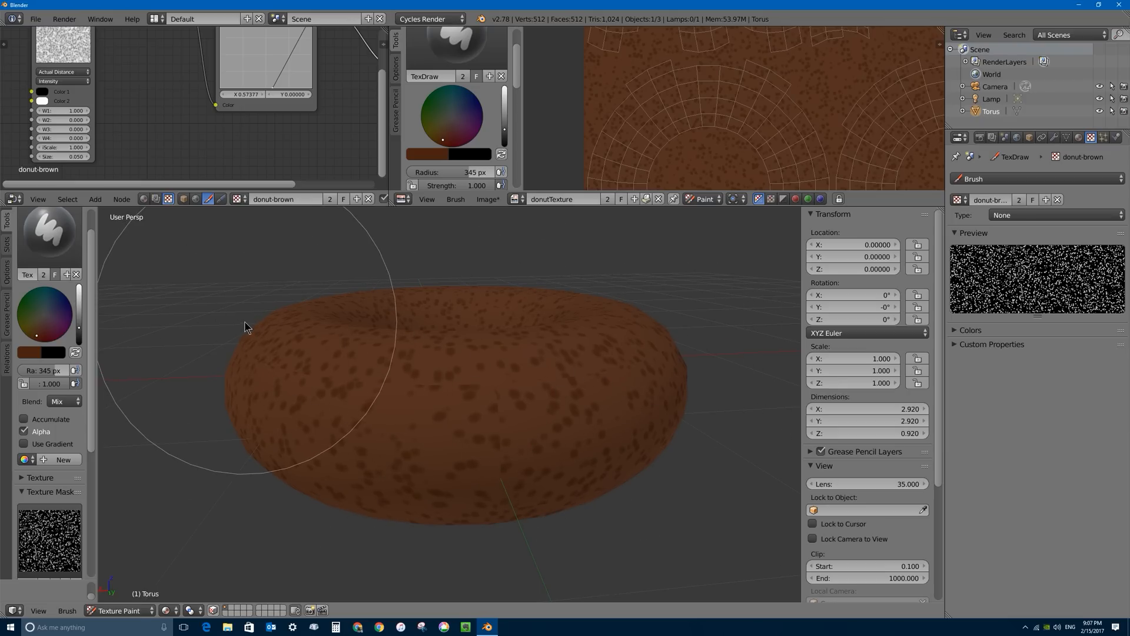
{"action": "middle_click_drag", "start_coordinate": [245, 326], "coordinate": [187, 298]}
- Switch the texture paint brush from TexDraw to Clone
{"action": "scroll", "coordinate": [87, 252], "scroll_direction": "up", "scroll_amount": 2}
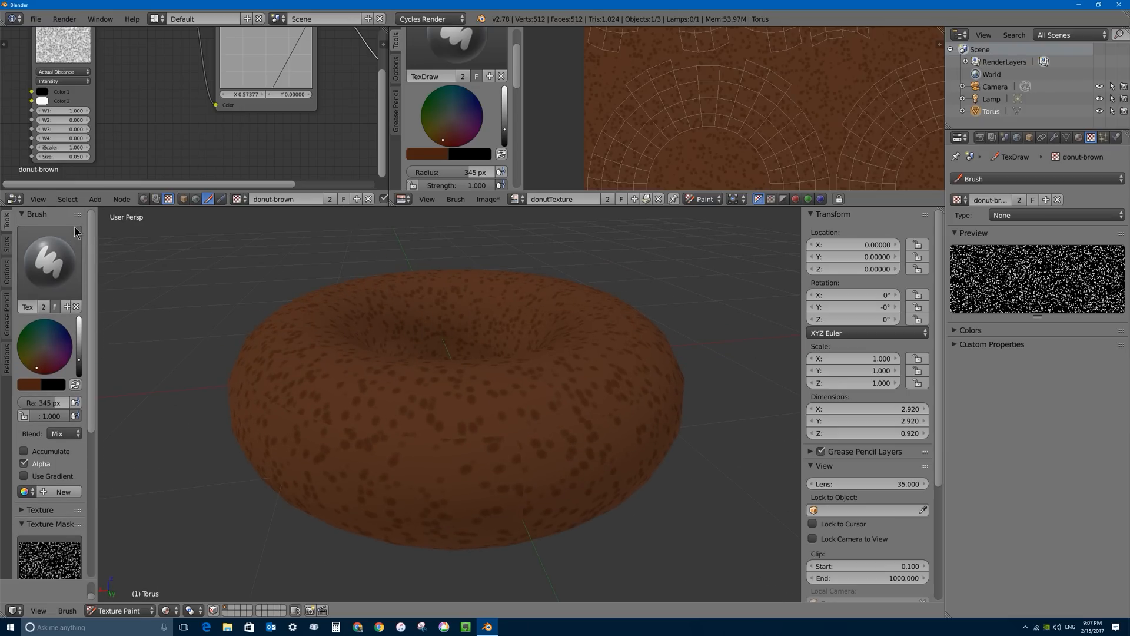
{"action": "left_click", "coordinate": [71, 252]}
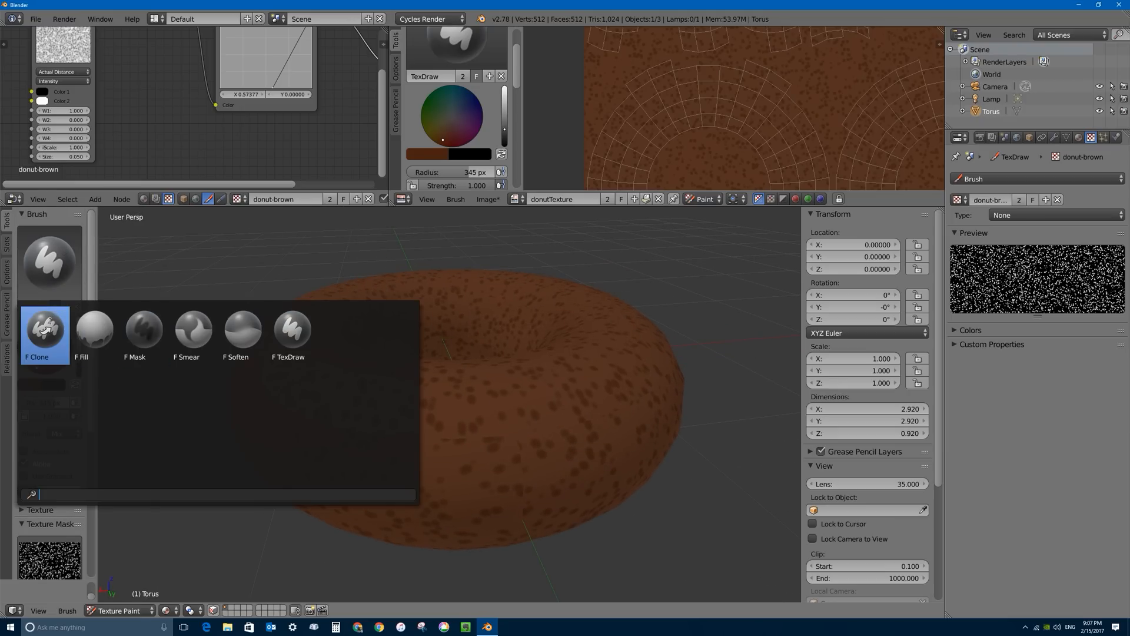
{"action": "left_click", "coordinate": [45, 330]}
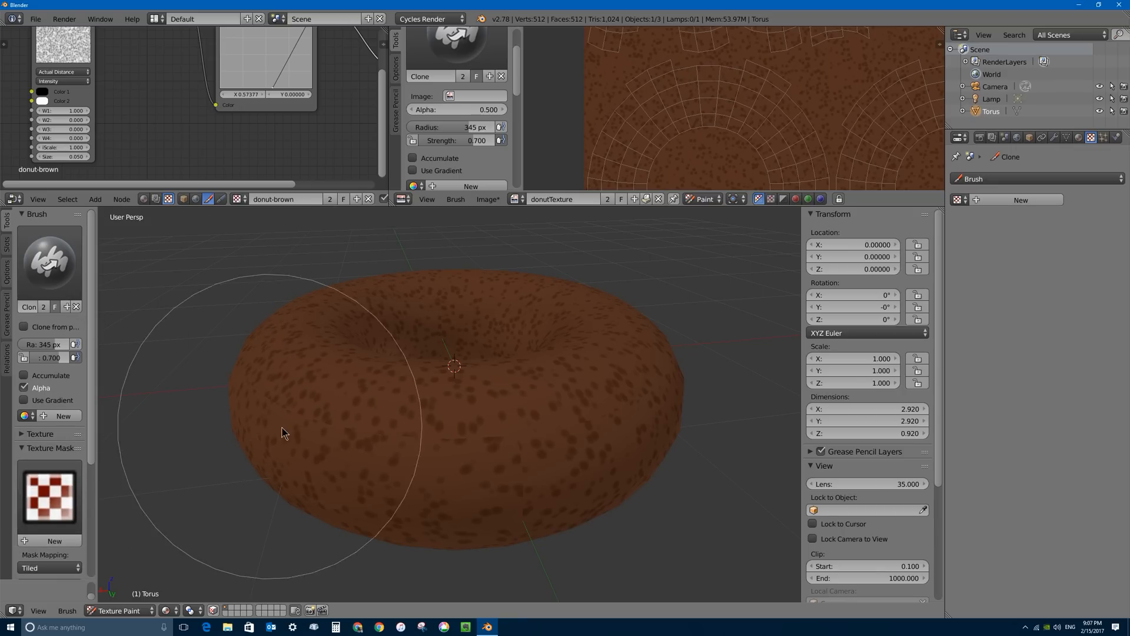
- Reduce the Clone brush radius to 46 px for retouching the donut's outer side
{"action": "mouse_move", "coordinate": [316, 433]}
{"action": "middle_mouse_down"}
{"action": "mouse_move", "coordinate": [379, 434]}
{"action": "mouse_move", "coordinate": [464, 393]}
{"action": "middle_mouse_up"}
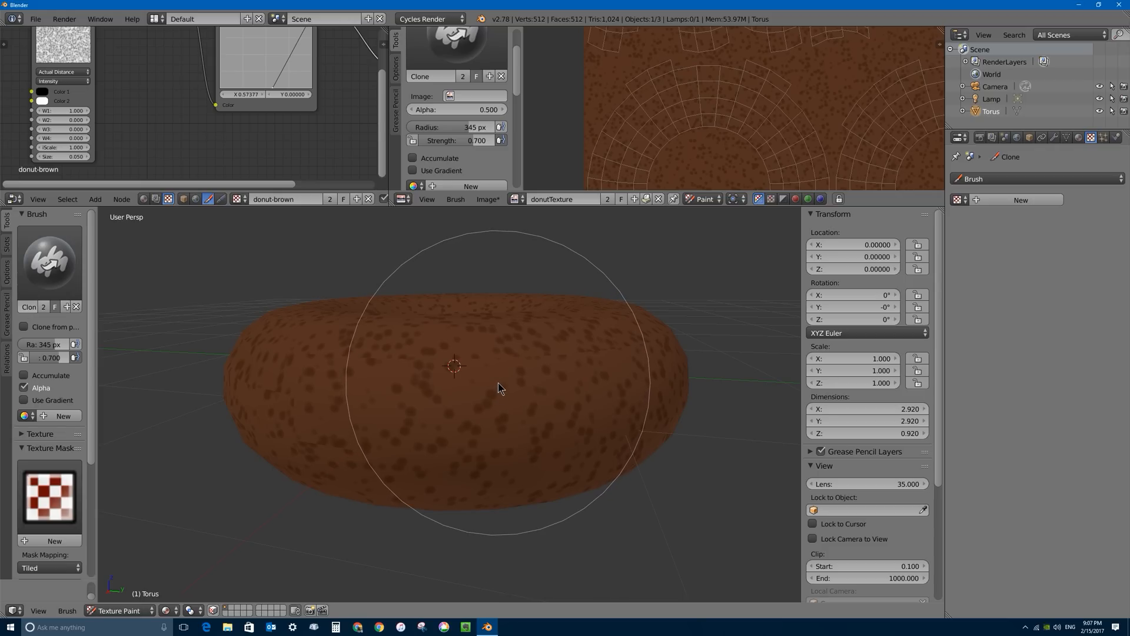
{"action": "key", "text": "f"}
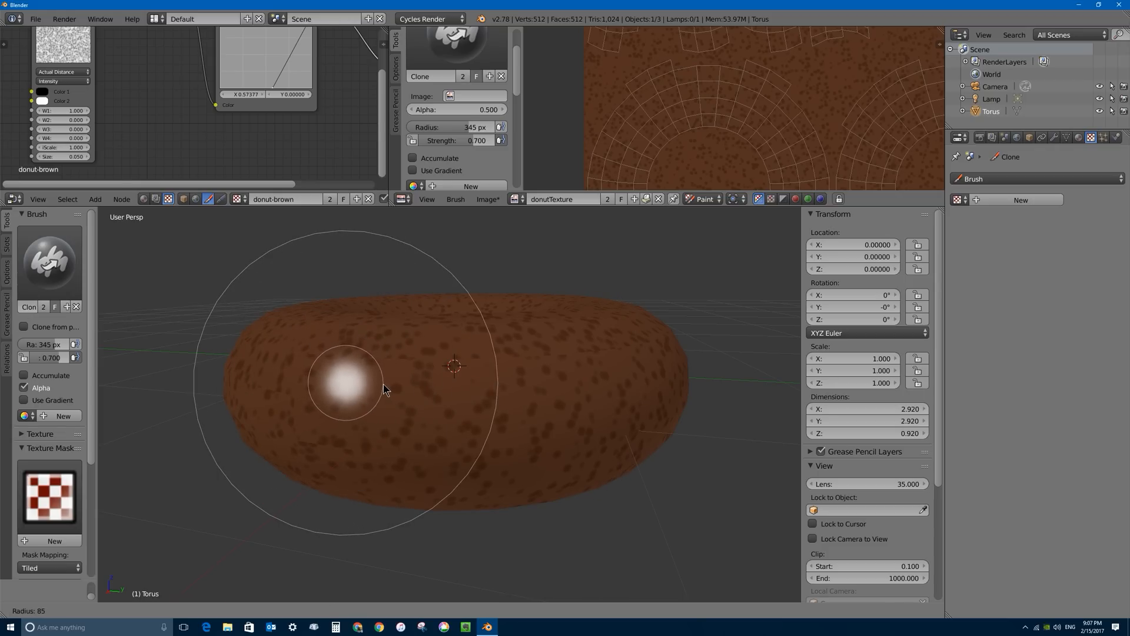
{"action": "left_click", "coordinate": [386, 389]}
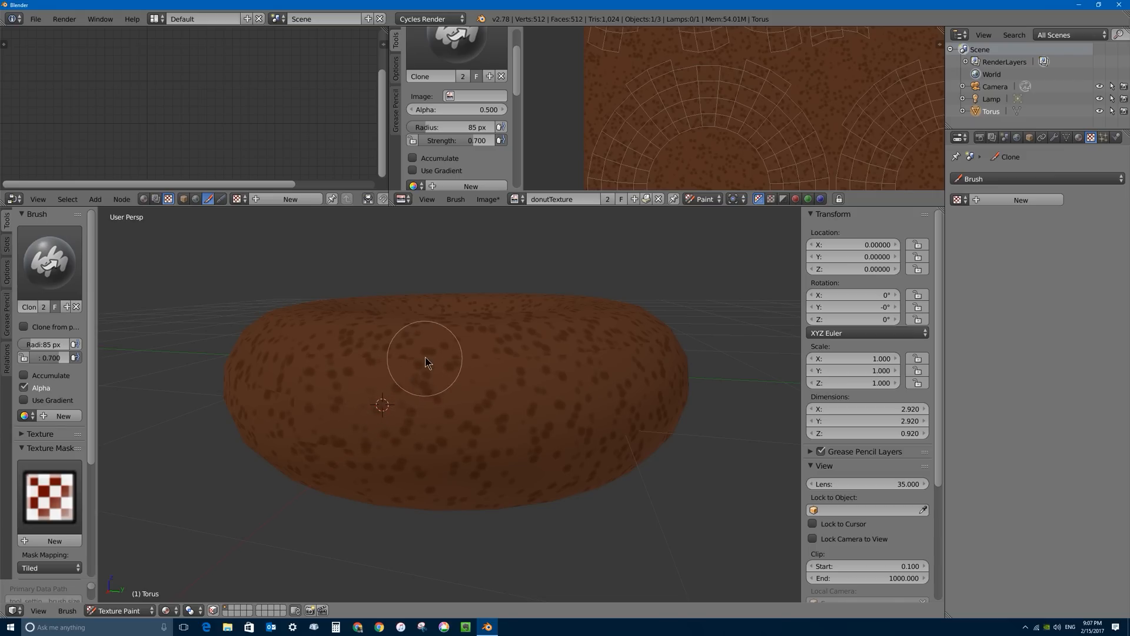
{"action": "key", "text": "f"}
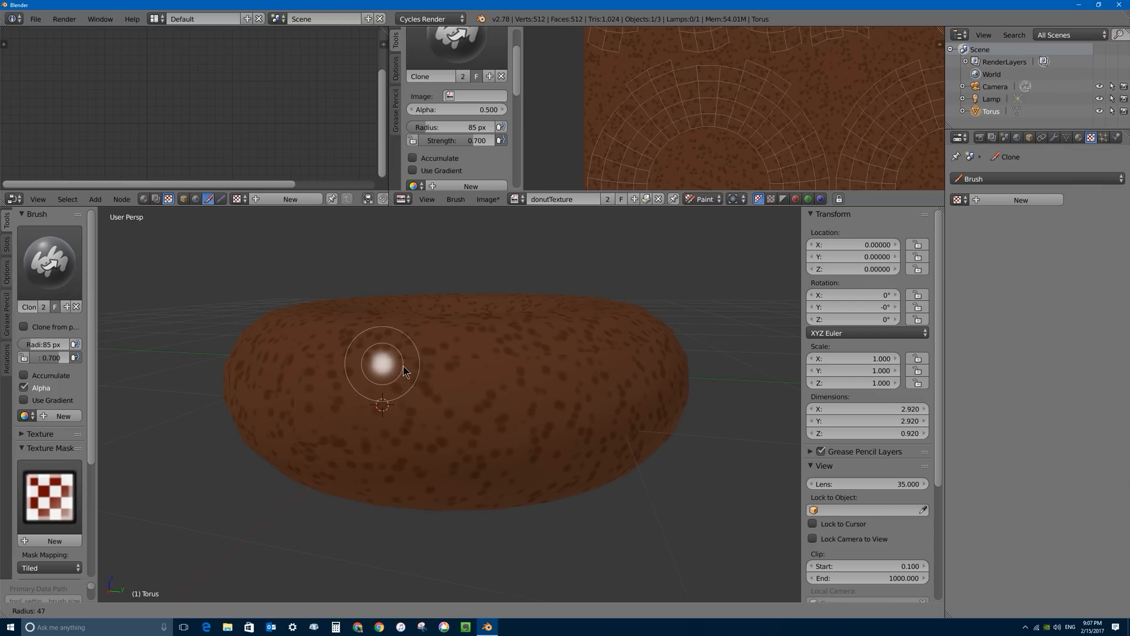
{"action": "left_click", "coordinate": [404, 369]}
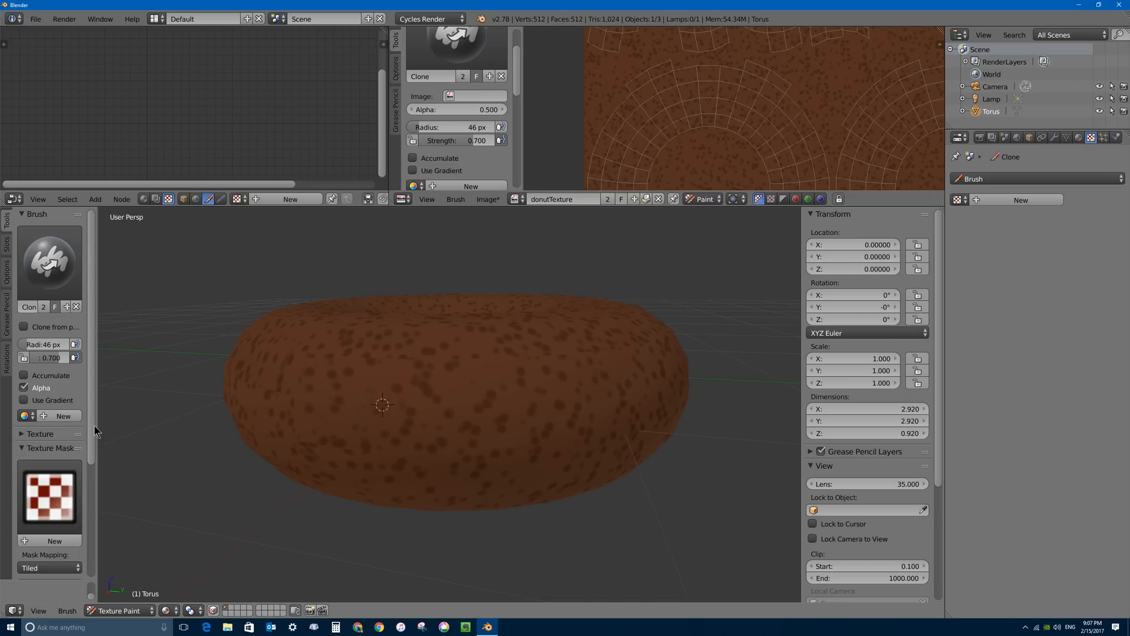
- Expand the Clone brush's falloff curve settings and set the brush strength to 1.000
{"action": "left_click_drag", "start_coordinate": [94, 426], "coordinate": [86, 556]}
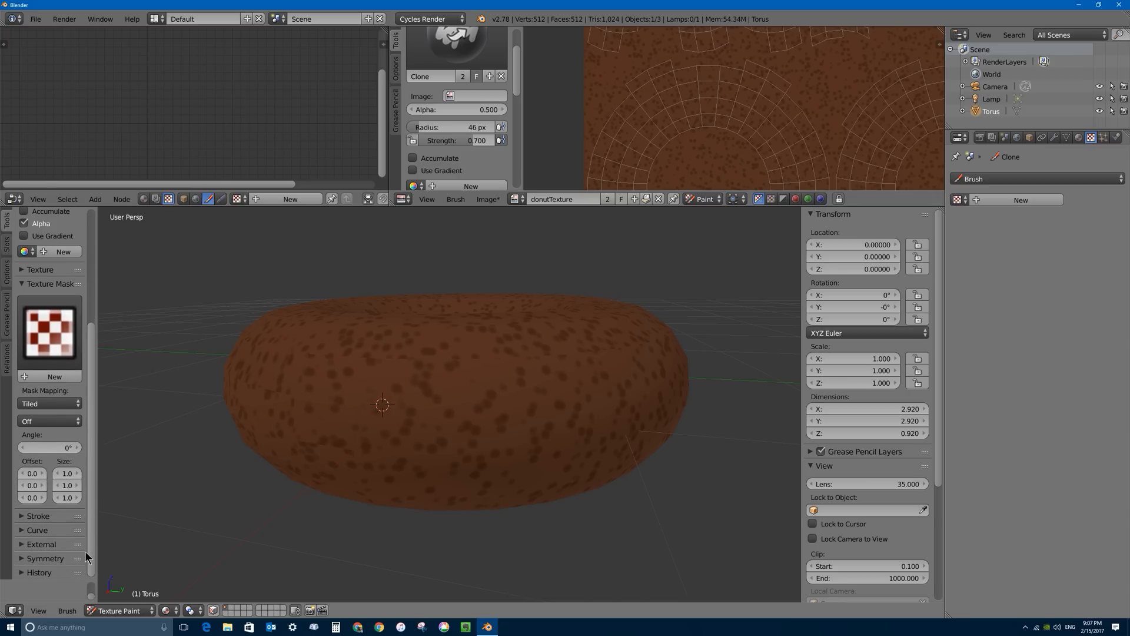
{"action": "left_click", "coordinate": [29, 531]}
{"action": "scroll", "coordinate": [92, 492], "scroll_direction": "down", "scroll_amount": 5}
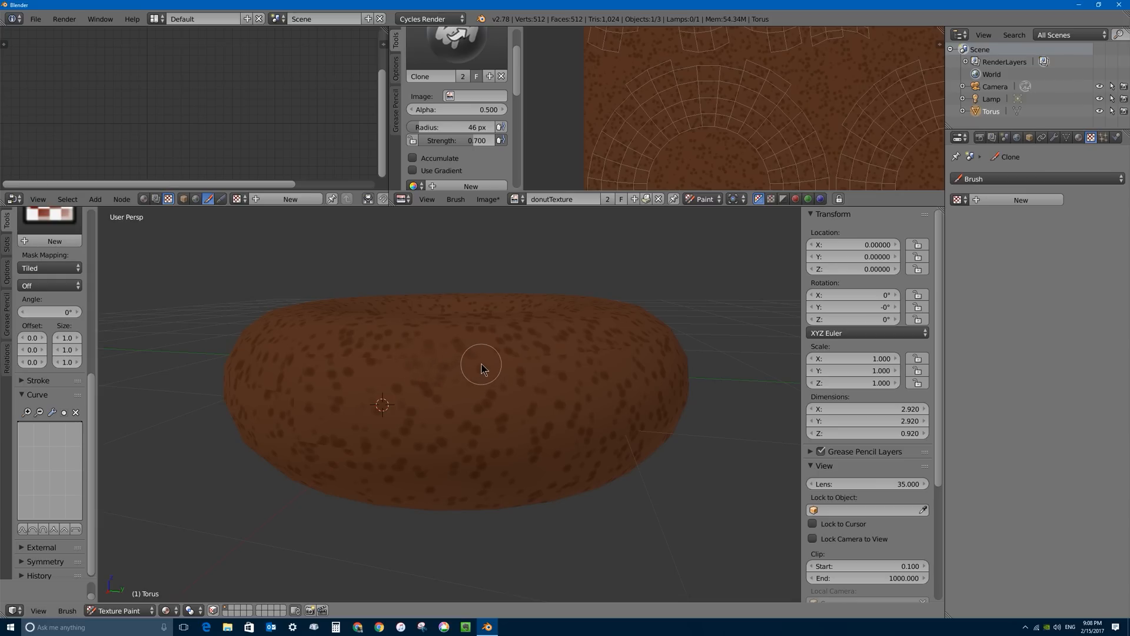
{"action": "left_click_drag", "start_coordinate": [92, 380], "coordinate": [90, 221]}
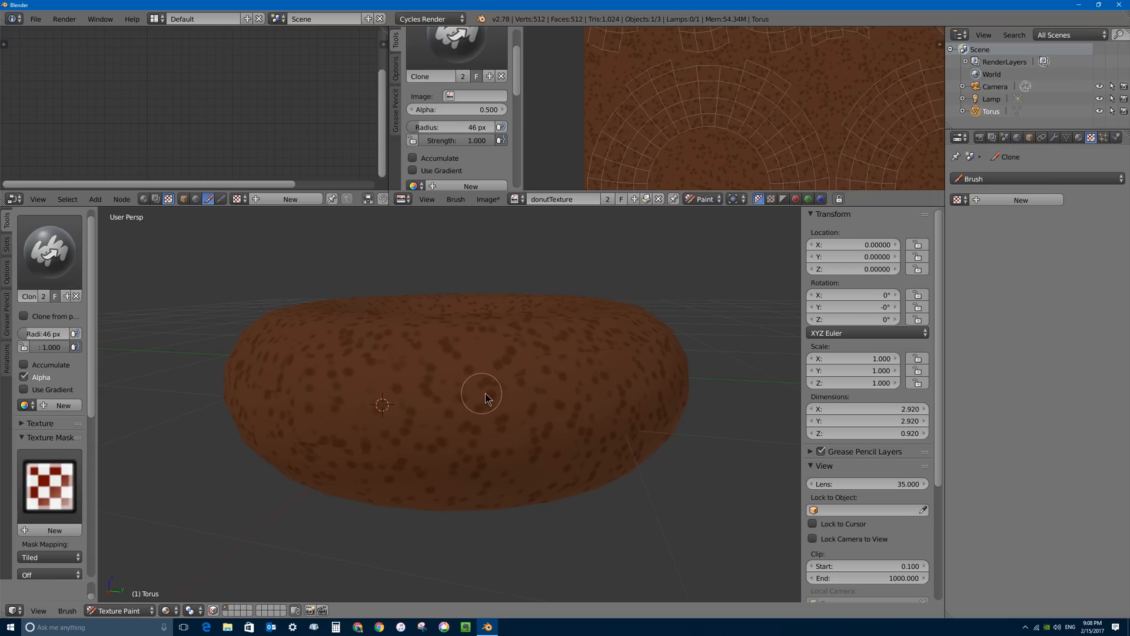
- Check the donut's surface up close and set the Clone brush radius to 51 px
{"action": "scroll", "coordinate": [353, 404], "scroll_direction": "up", "scroll_amount": 3}
{"action": "scroll", "coordinate": [377, 377], "scroll_direction": "up", "scroll_amount": 5}
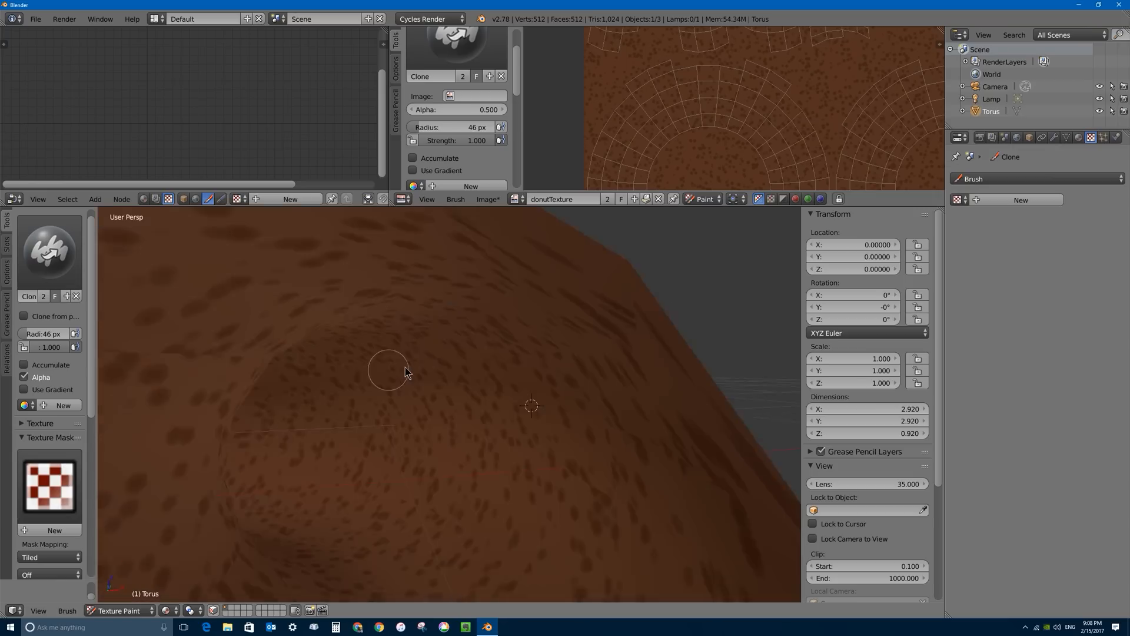
{"action": "scroll", "coordinate": [407, 390], "scroll_direction": "down", "scroll_amount": 5}
{"action": "middle_click_drag", "start_coordinate": [382, 409], "coordinate": [423, 403]}
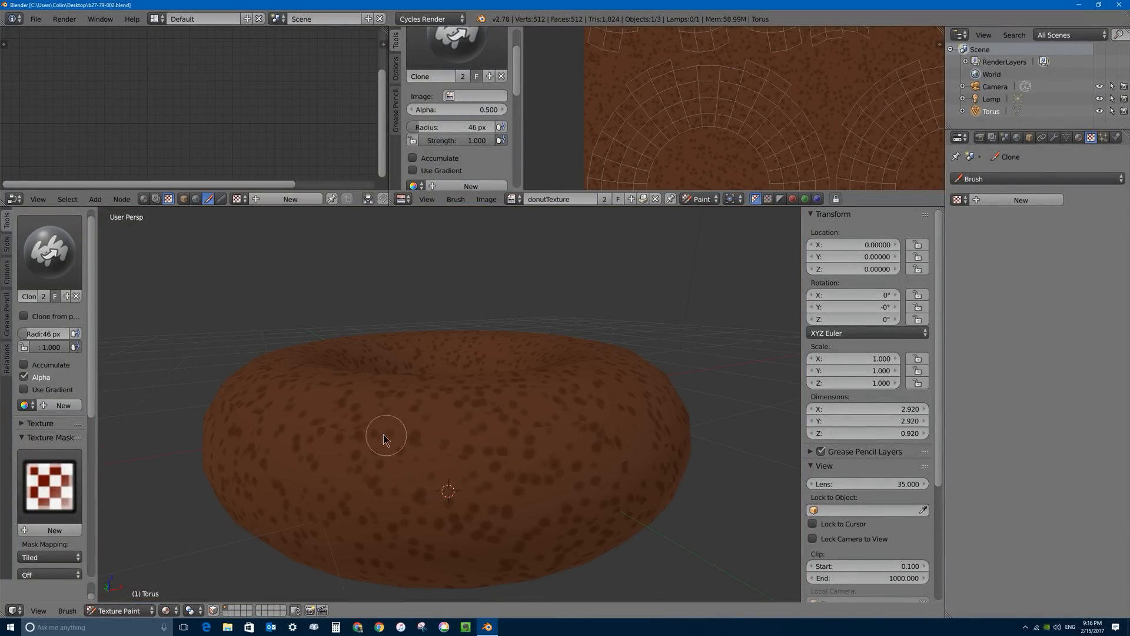
{"action": "mouse_move", "coordinate": [386, 434]}
{"action": "middle_mouse_down"}
{"action": "mouse_move", "coordinate": [412, 437]}
{"action": "mouse_move", "coordinate": [517, 517]}
{"action": "mouse_move", "coordinate": [378, 428]}
{"action": "mouse_move", "coordinate": [535, 487]}
{"action": "mouse_move", "coordinate": [404, 507]}
{"action": "mouse_move", "coordinate": [414, 526]}
{"action": "mouse_move", "coordinate": [378, 472]}
{"action": "mouse_move", "coordinate": [414, 431]}
{"action": "mouse_move", "coordinate": [492, 457]}
{"action": "mouse_move", "coordinate": [583, 412]}
{"action": "mouse_move", "coordinate": [404, 454]}
{"action": "mouse_move", "coordinate": [517, 347]}
{"action": "mouse_move", "coordinate": [378, 498]}
{"action": "mouse_move", "coordinate": [424, 495]}
{"action": "mouse_move", "coordinate": [470, 389]}
{"action": "mouse_move", "coordinate": [520, 453]}
{"action": "mouse_move", "coordinate": [448, 407]}
{"action": "mouse_move", "coordinate": [485, 404]}
{"action": "mouse_move", "coordinate": [388, 425]}
{"action": "middle_mouse_up"}
{"action": "key", "text": "f"}
{"action": "left_click", "coordinate": [492, 456]}
- Inspect the donut's outer side and the area around its hole at several distances and angles for spots to retouch
{"action": "scroll", "coordinate": [470, 389], "scroll_direction": "down", "scroll_amount": 6}
{"action": "scroll", "coordinate": [485, 407], "scroll_direction": "up", "scroll_amount": 5}
{"action": "scroll", "coordinate": [515, 459], "scroll_direction": "down", "scroll_amount": 1}
{"action": "scroll", "coordinate": [448, 407], "scroll_direction": "up", "scroll_amount": 3}
{"action": "scroll", "coordinate": [485, 405], "scroll_direction": "down", "scroll_amount": 5}
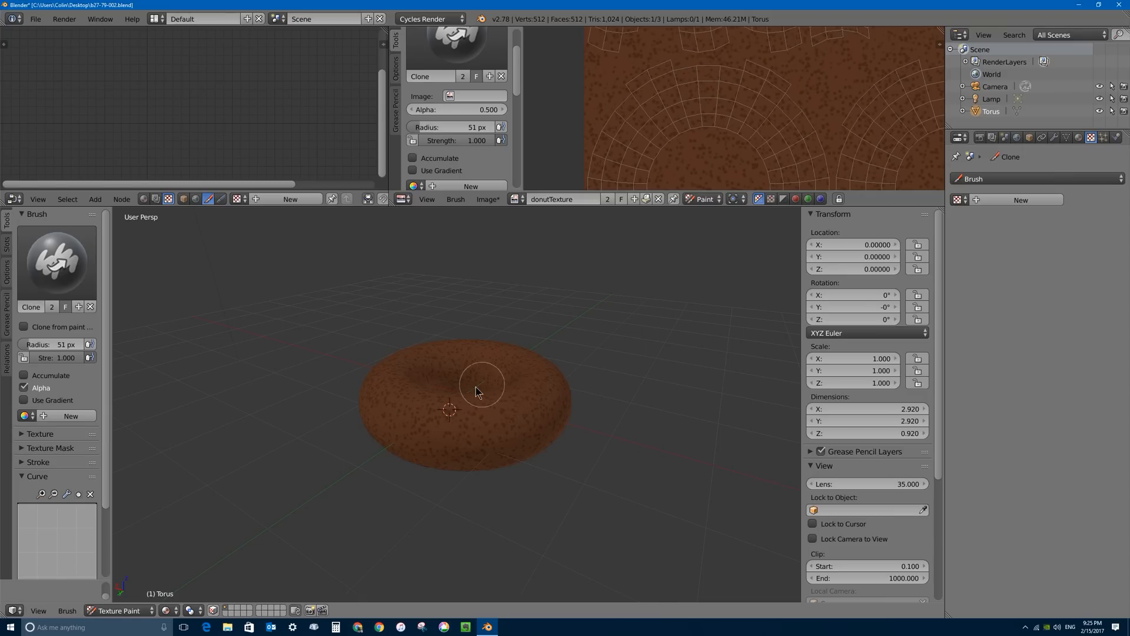
{"action": "scroll", "coordinate": [506, 409], "scroll_direction": "up", "scroll_amount": 4}
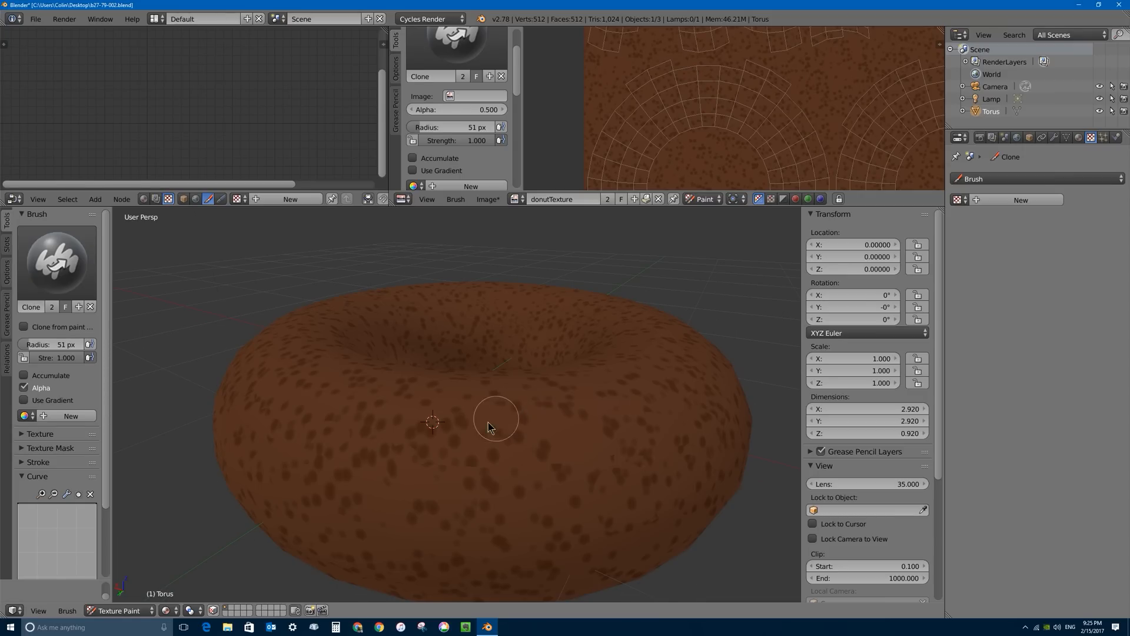
{"action": "middle_click_drag", "start_coordinate": [336, 451], "coordinate": [346, 445]}
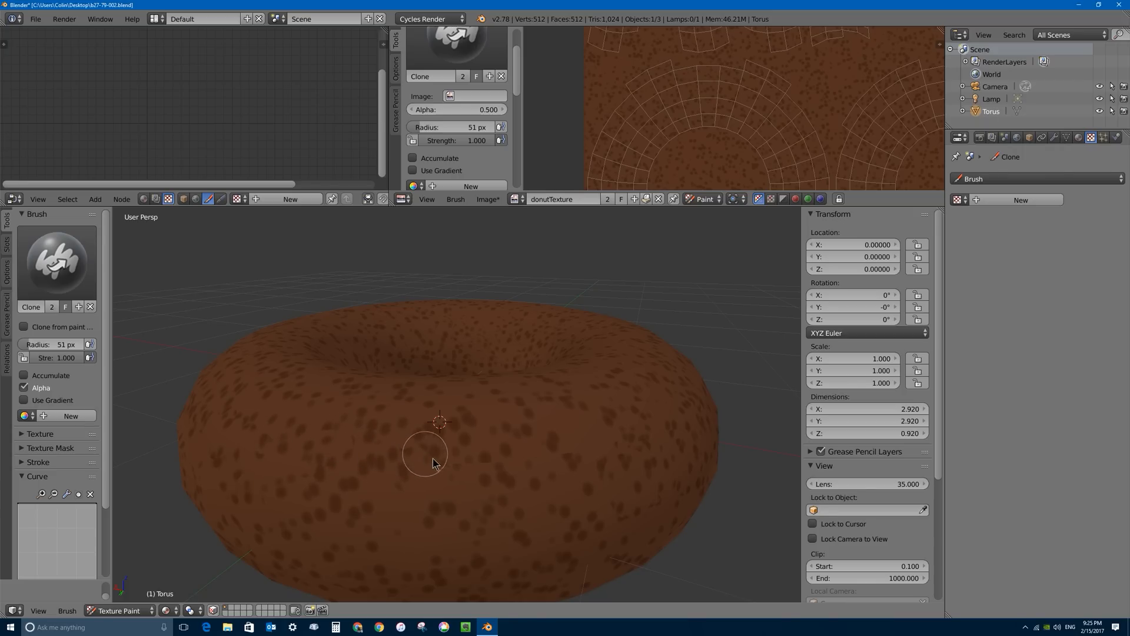
{"action": "mouse_move", "coordinate": [472, 517]}
{"action": "middle_mouse_down"}
{"action": "mouse_move", "coordinate": [494, 513]}
{"action": "mouse_move", "coordinate": [457, 525]}
{"action": "middle_mouse_up"}
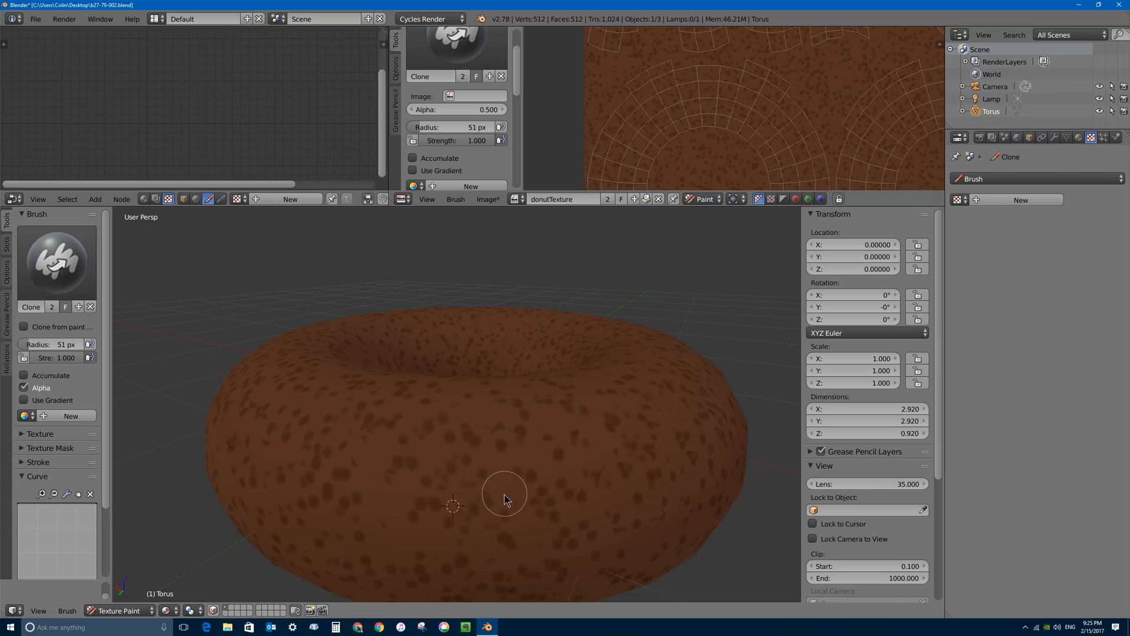
{"action": "middle_click_drag", "start_coordinate": [505, 493], "coordinate": [509, 521]}
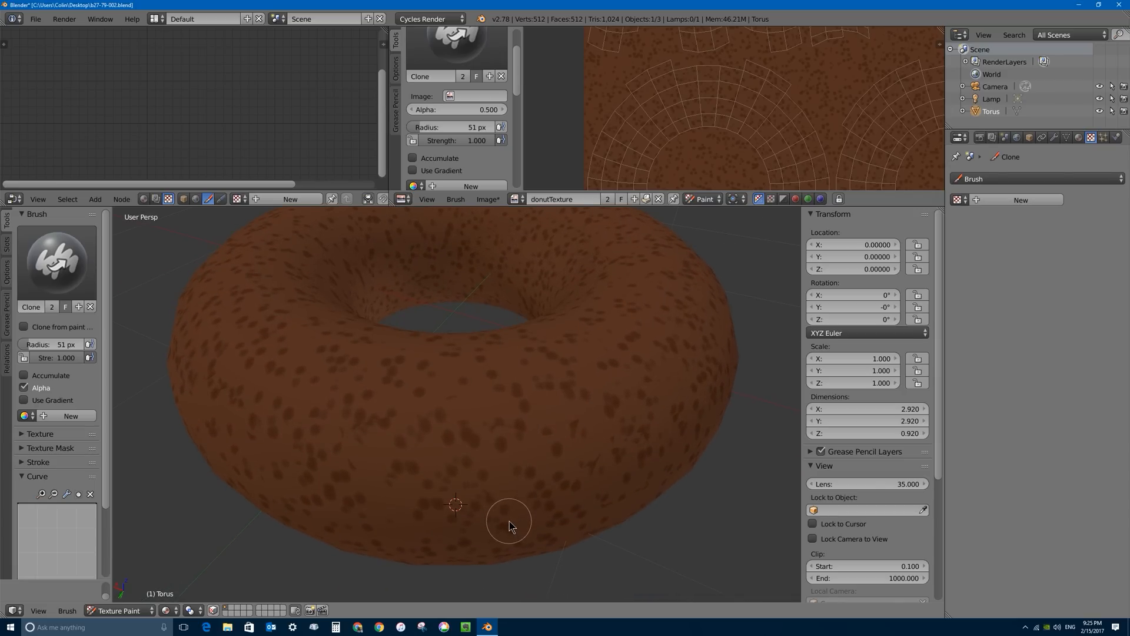
- Set the clone source on the donut's front and inspect the retouched surface from several distances and angles
{"action": "left_click", "coordinate": [529, 478], "text": "ctrl"}
{"action": "middle_click_drag", "start_coordinate": [587, 481], "coordinate": [502, 449]}
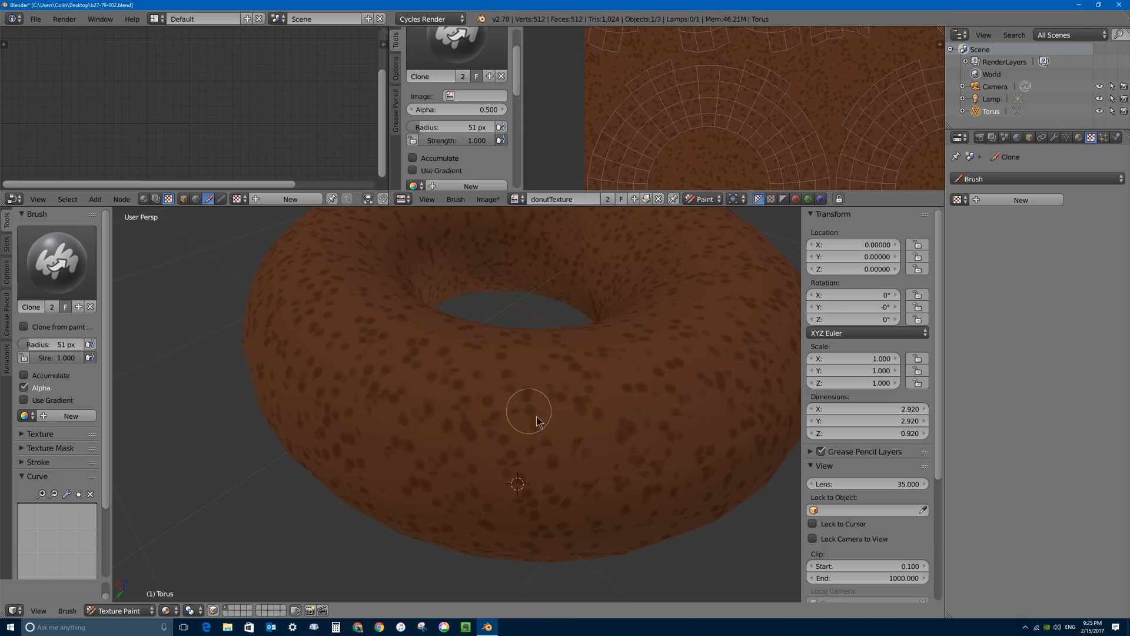
{"action": "scroll", "coordinate": [524, 415], "scroll_direction": "down", "scroll_amount": 6}
{"action": "scroll", "coordinate": [493, 432], "scroll_direction": "up", "scroll_amount": 3}
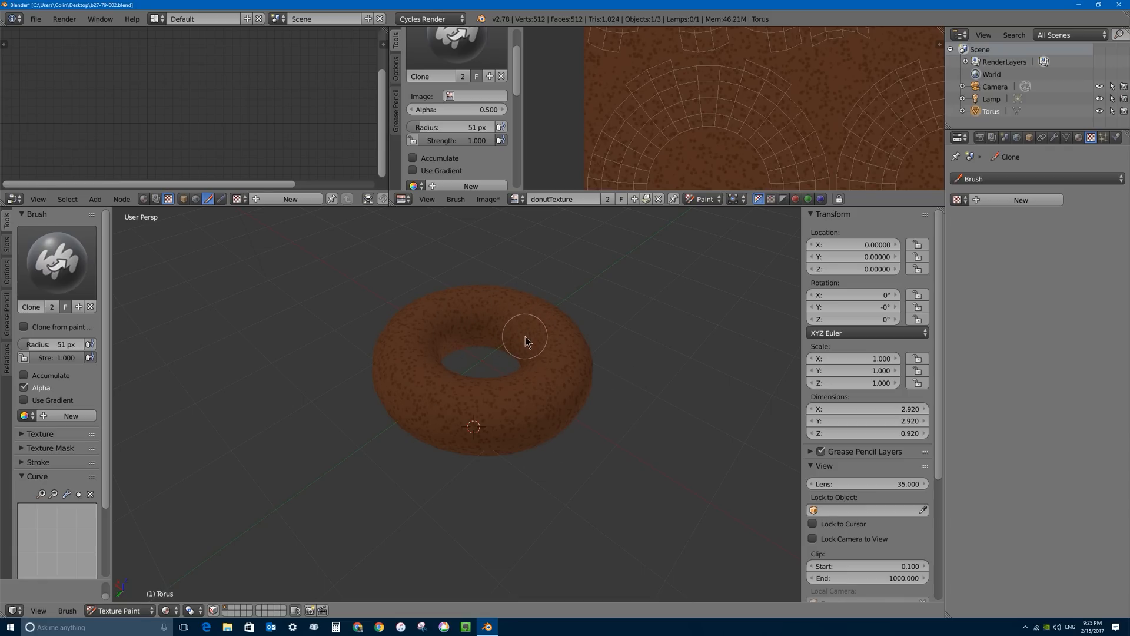
{"action": "middle_click_drag", "start_coordinate": [461, 432], "coordinate": [361, 416]}
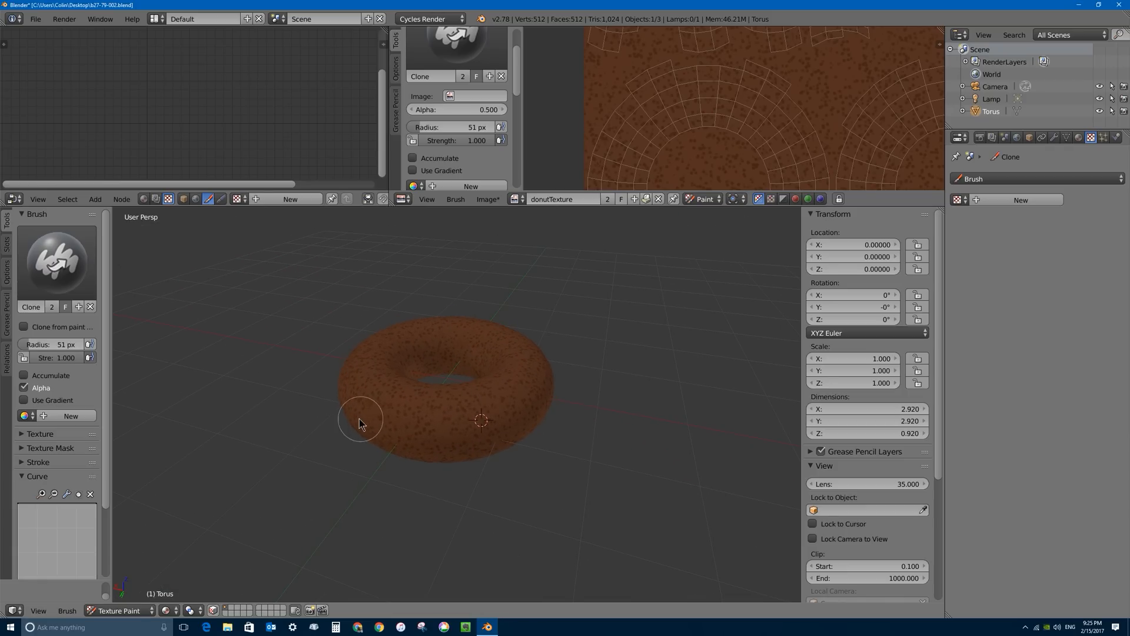
{"action": "middle_click_drag", "start_coordinate": [529, 404], "coordinate": [492, 384]}
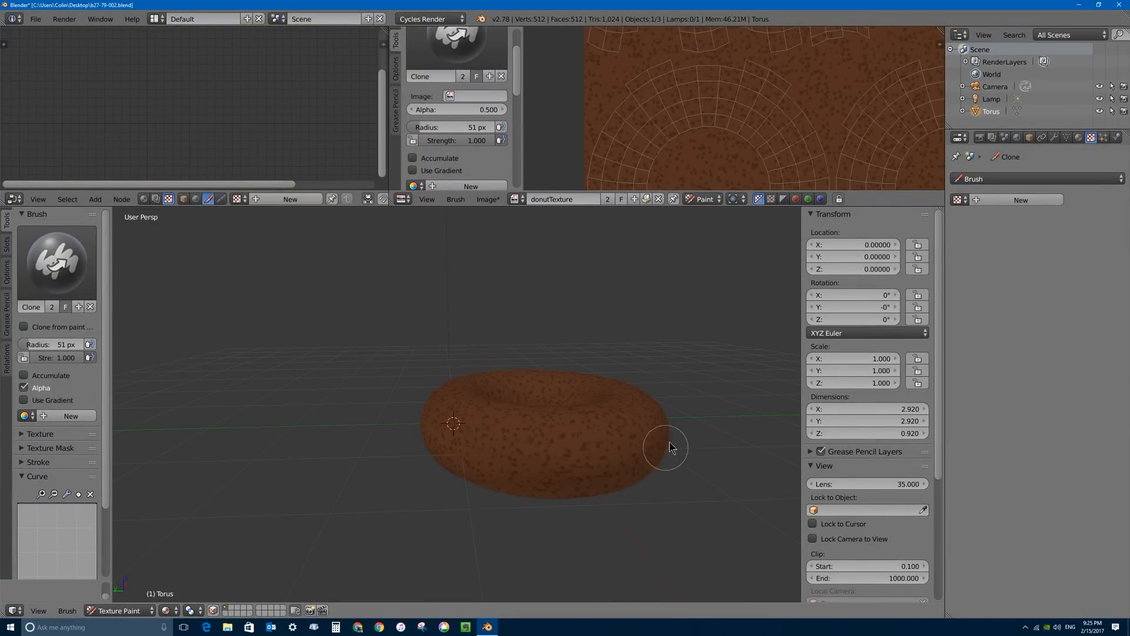
{"action": "middle_click_drag", "start_coordinate": [663, 447], "coordinate": [613, 462]}
{"action": "middle_click_drag", "start_coordinate": [480, 390], "coordinate": [591, 386]}
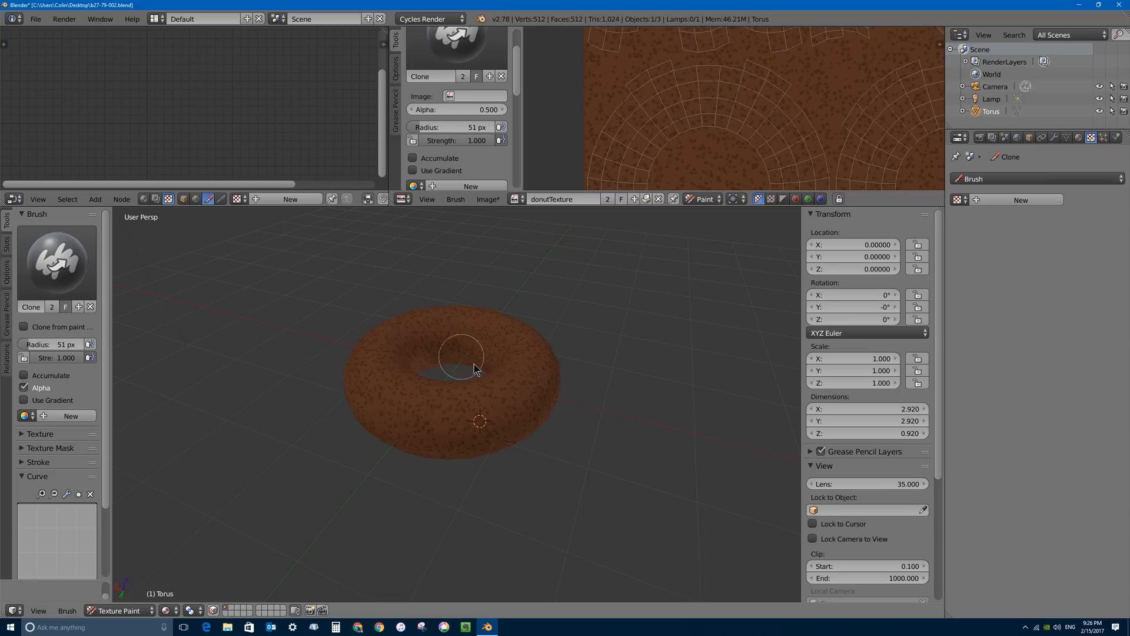
- Switch the paint brush to TexDraw and set its colour to light pink
{"action": "left_click", "coordinate": [68, 261]}
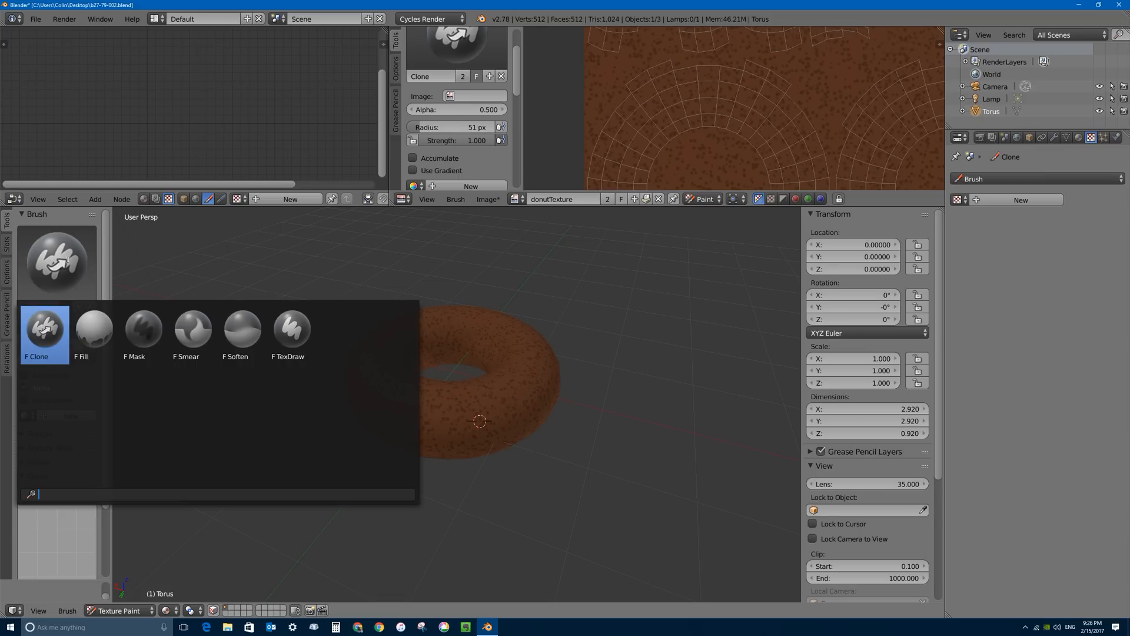
{"action": "left_click", "coordinate": [290, 333]}
{"action": "scroll", "coordinate": [65, 354], "scroll_direction": "up", "scroll_amount": 10}
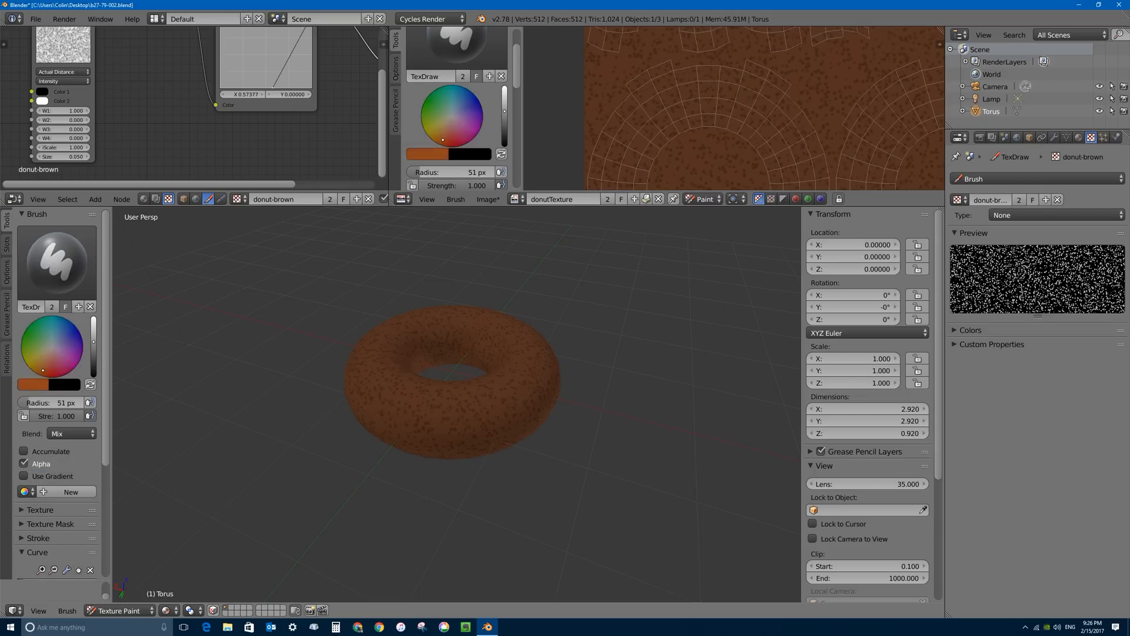
{"action": "left_click_drag", "start_coordinate": [54, 356], "coordinate": [67, 354]}
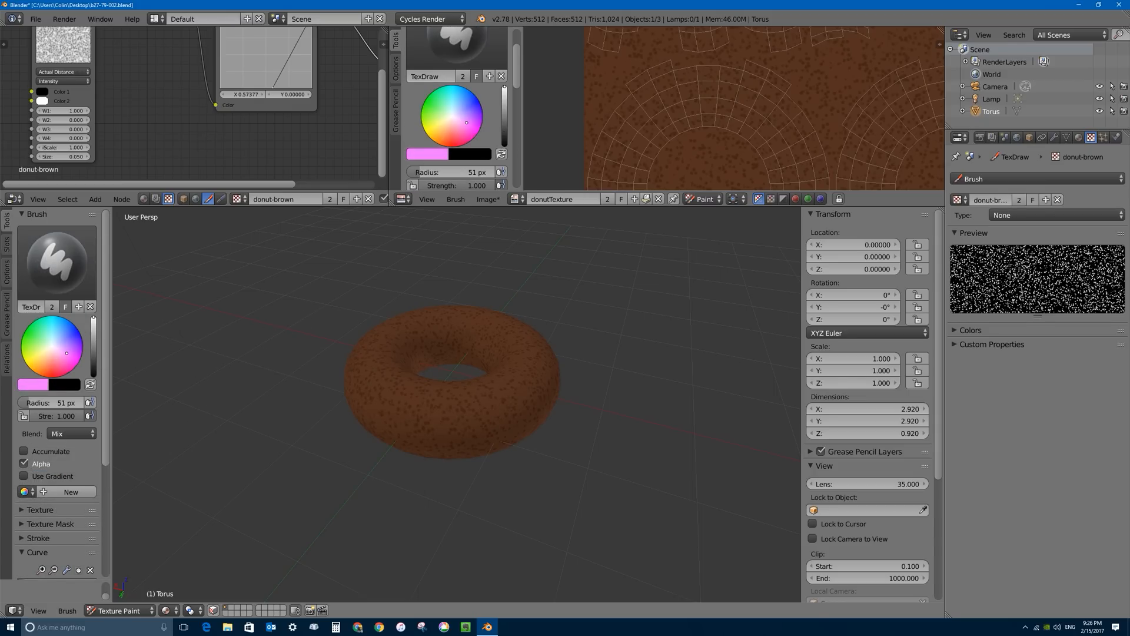
{"action": "scroll", "coordinate": [417, 412], "scroll_direction": "up", "scroll_amount": 5}
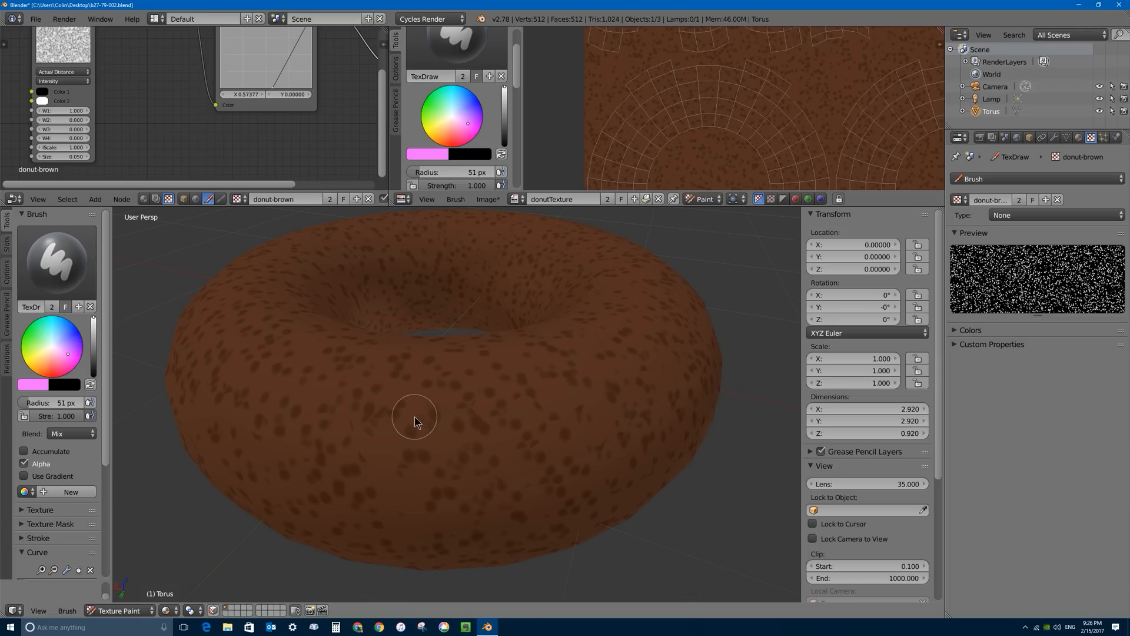
- Undo a pink test stroke and remove the speckle textures from the brush's texture mask and texture settings
{"action": "mouse_move", "coordinate": [295, 417]}
{"action": "left_mouse_down"}
{"action": "mouse_move", "coordinate": [424, 429]}
{"action": "mouse_move", "coordinate": [571, 412]}
{"action": "left_mouse_up"}
{"action": "key", "text": "ctrl+z"}
{"action": "scroll", "coordinate": [107, 425], "scroll_direction": "down", "scroll_amount": 2}
{"action": "scroll", "coordinate": [71, 459], "scroll_direction": "down", "scroll_amount": 5}
{"action": "left_click", "coordinate": [22, 395]}
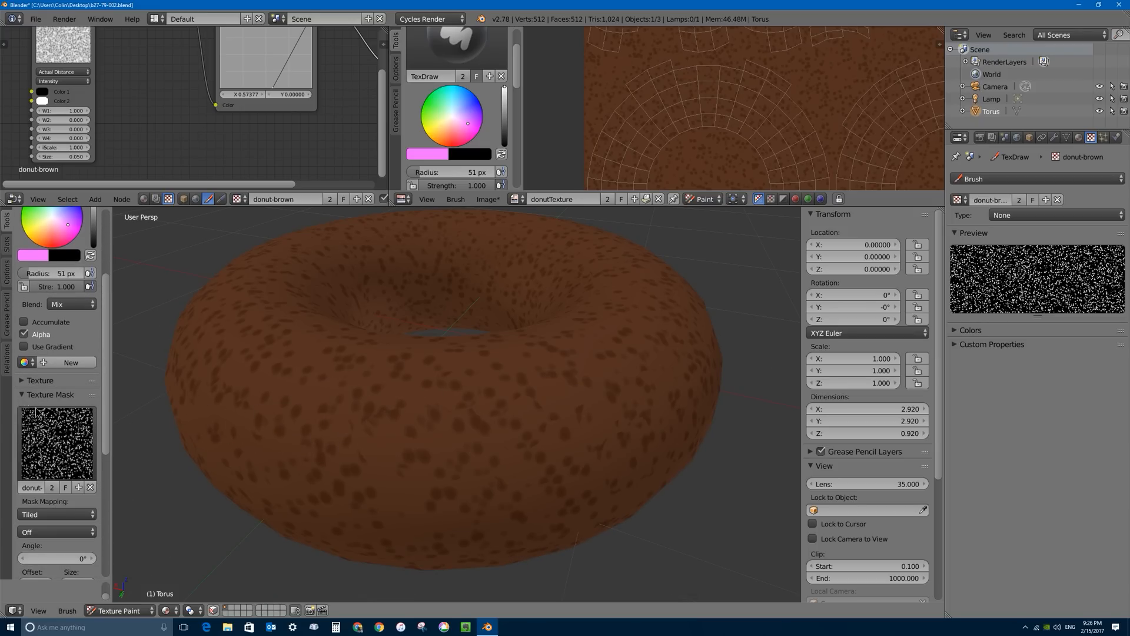
{"action": "left_click", "coordinate": [91, 487]}
{"action": "left_click", "coordinate": [22, 394]}
{"action": "left_click", "coordinate": [22, 380]}
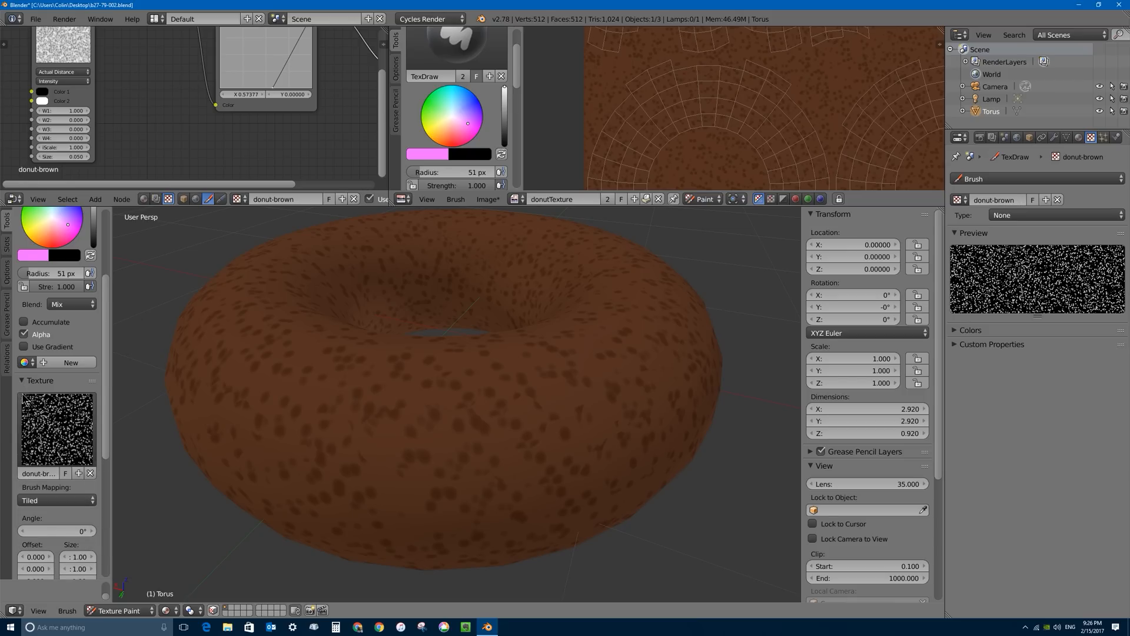
{"action": "left_click", "coordinate": [91, 474]}
- Try wavy pink strokes with the soft brush falloff across the donut's front and undo them
{"action": "mouse_move", "coordinate": [250, 403]}
{"action": "left_mouse_down"}
{"action": "mouse_move", "coordinate": [331, 385]}
{"action": "mouse_move", "coordinate": [497, 413]}
{"action": "mouse_move", "coordinate": [653, 400]}
{"action": "mouse_move", "coordinate": [671, 385]}
{"action": "left_mouse_up"}
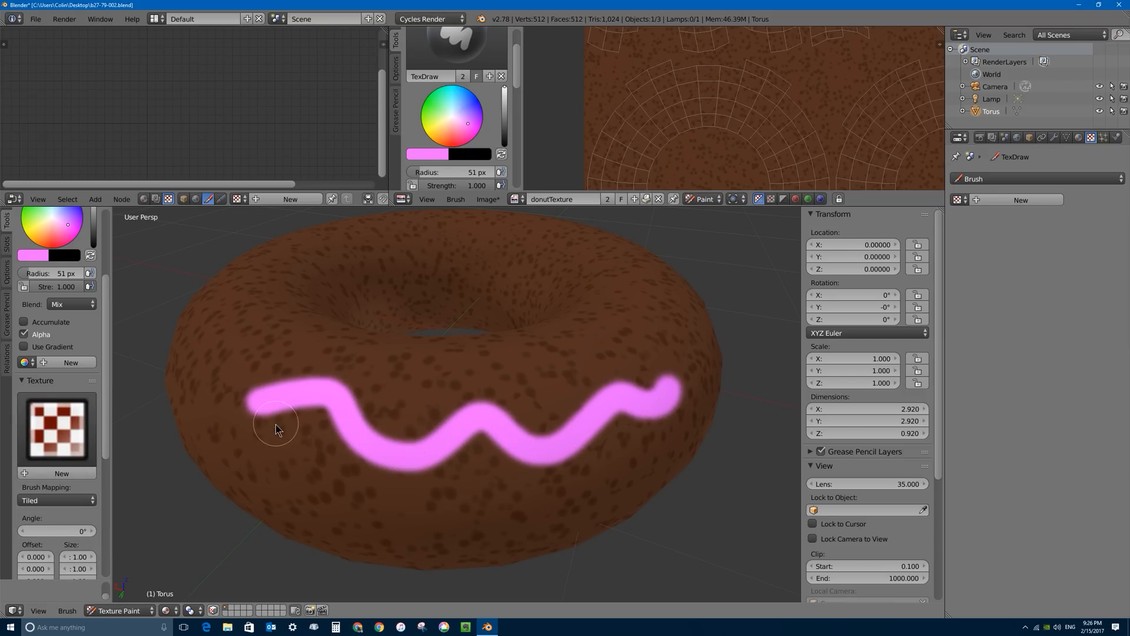
{"action": "key", "text": "ctrl+z"}
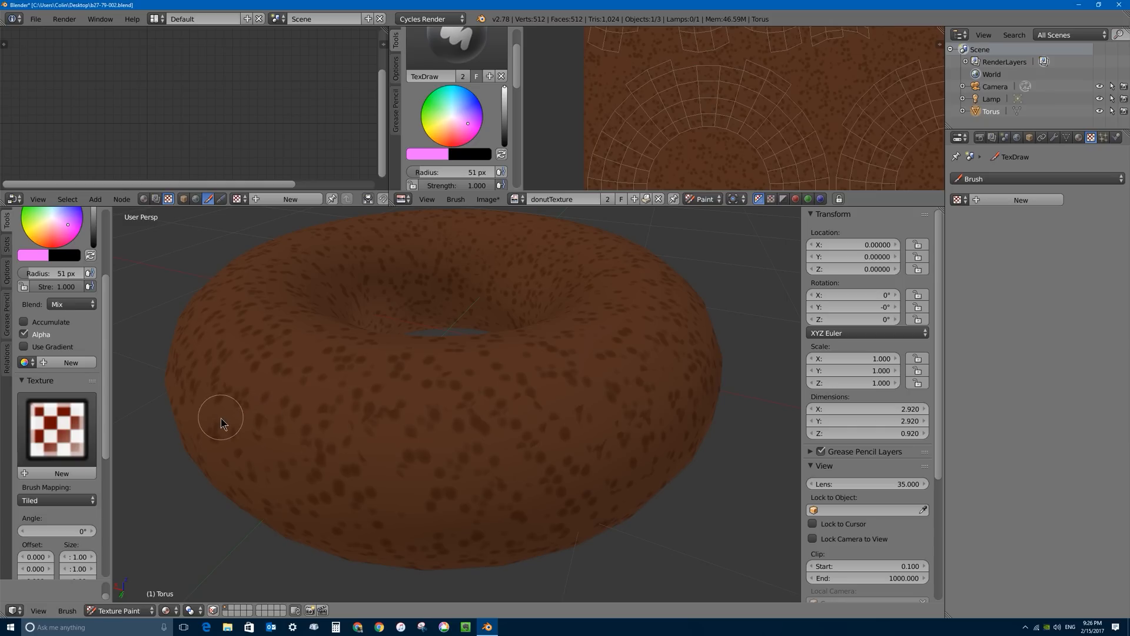
{"action": "left_click_drag", "start_coordinate": [109, 450], "coordinate": [107, 566]}
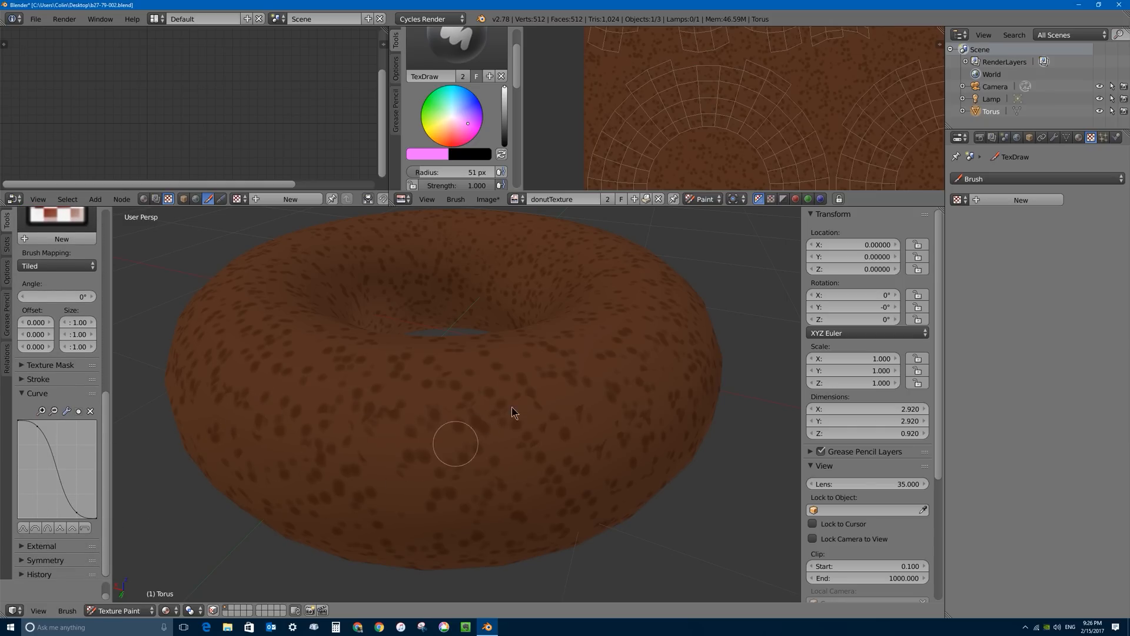
{"action": "mouse_move", "coordinate": [269, 448]}
{"action": "left_mouse_down"}
{"action": "mouse_move", "coordinate": [325, 429]}
{"action": "mouse_move", "coordinate": [468, 440]}
{"action": "left_mouse_up"}
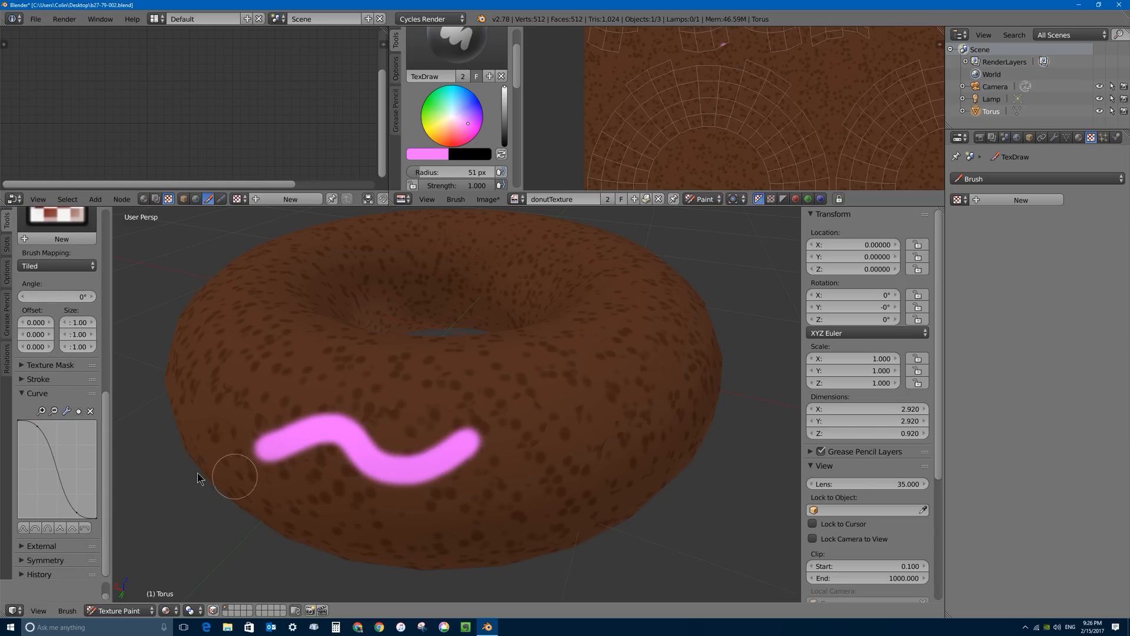
{"action": "key", "text": "ctrl+z"}
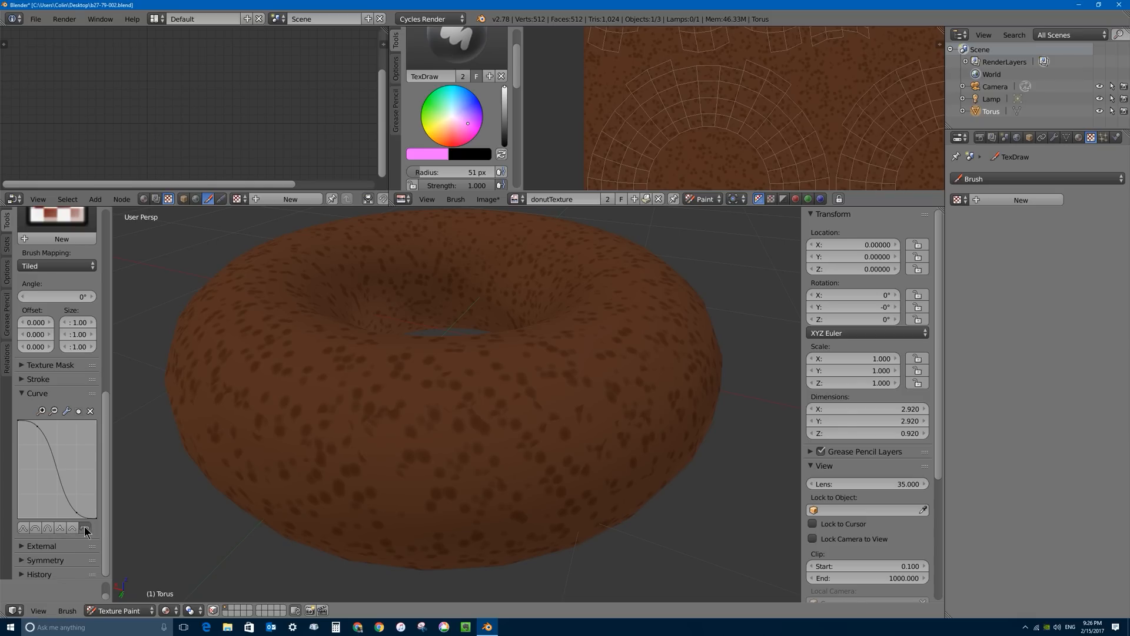
- Set the brush falloff to the flat, hard-edged curve preset, test it with pink strokes on the donut and undo them
{"action": "left_click", "coordinate": [86, 528]}
{"action": "mouse_move", "coordinate": [325, 378]}
{"action": "left_mouse_down"}
{"action": "mouse_move", "coordinate": [443, 421]}
{"action": "mouse_move", "coordinate": [492, 403]}
{"action": "left_mouse_up"}
{"action": "key", "text": "ctrl+z"}
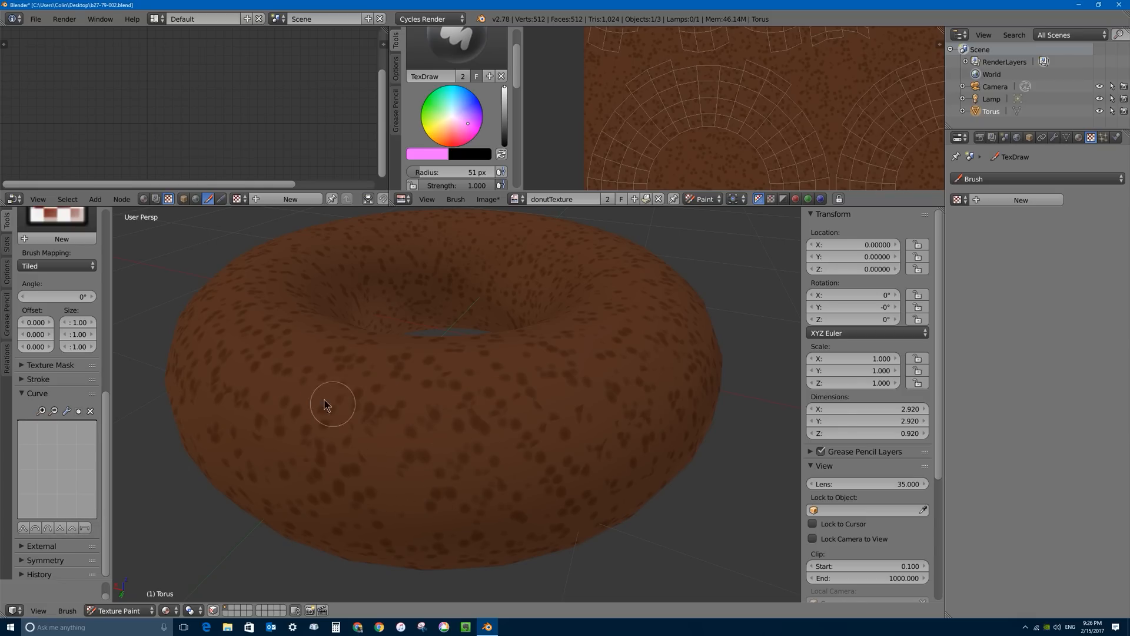
{"action": "mouse_move", "coordinate": [306, 396]}
{"action": "left_mouse_down"}
{"action": "mouse_move", "coordinate": [398, 424]}
{"action": "mouse_move", "coordinate": [541, 398]}
{"action": "left_mouse_up"}
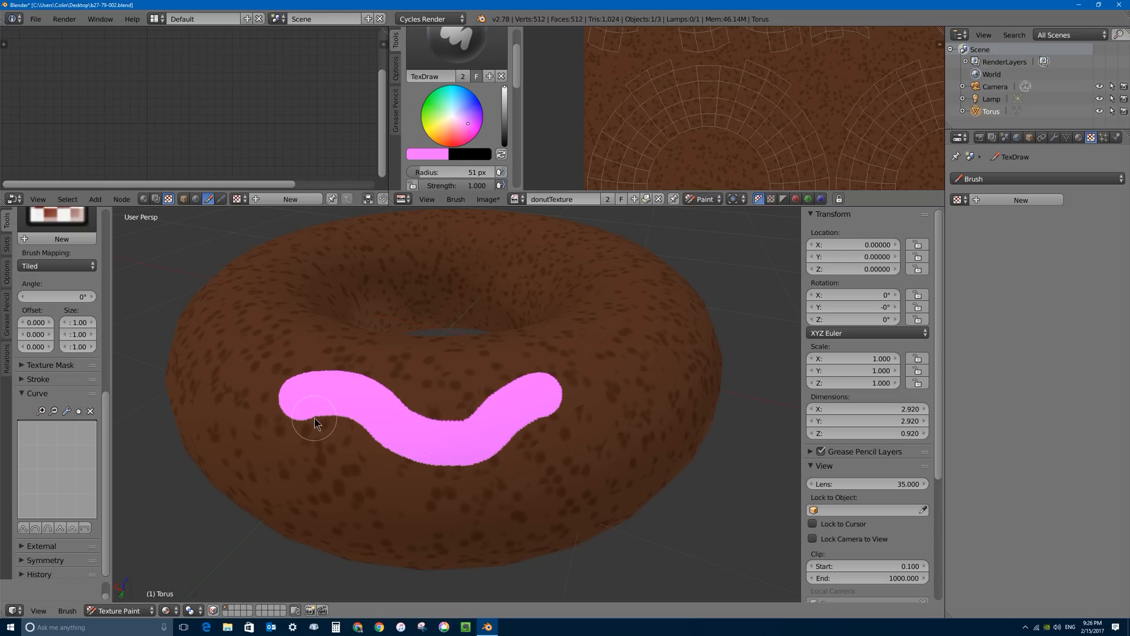
{"action": "key", "text": "ctrl+z"}
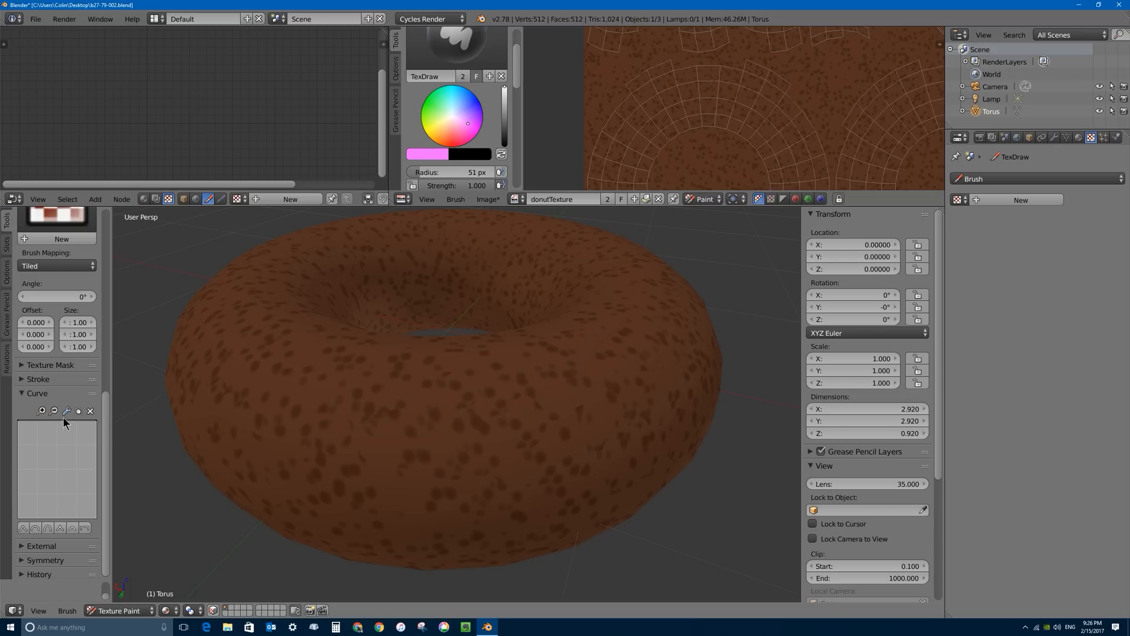
- Expand the TexDraw brush's stroke settings and set the stroke method to Curve
{"action": "left_click", "coordinate": [33, 380]}
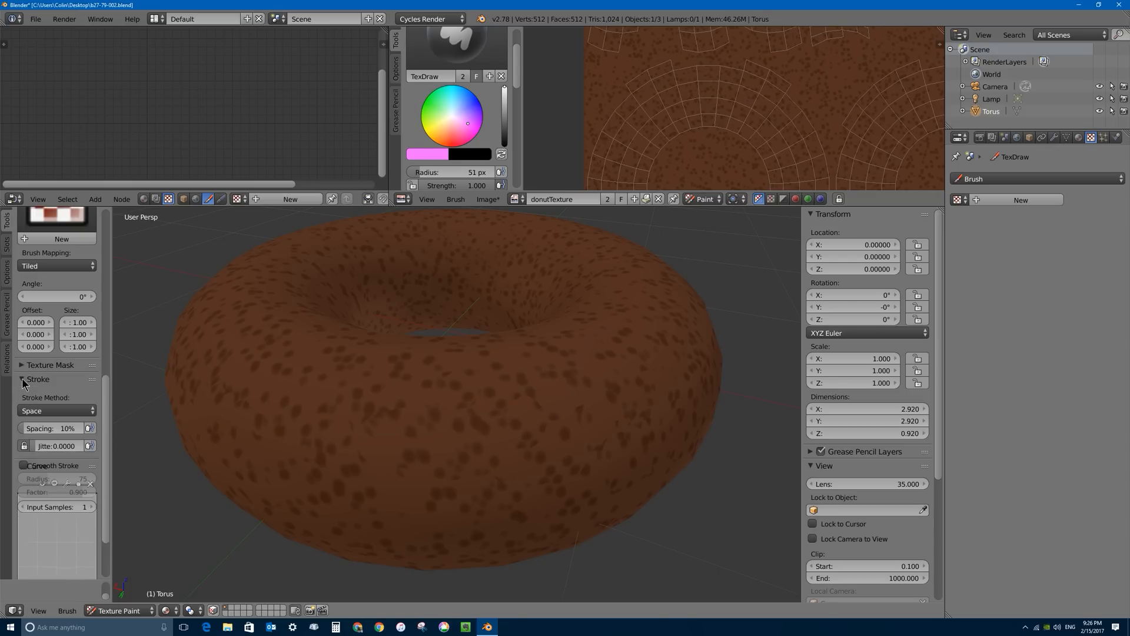
{"action": "left_click", "coordinate": [48, 411]}
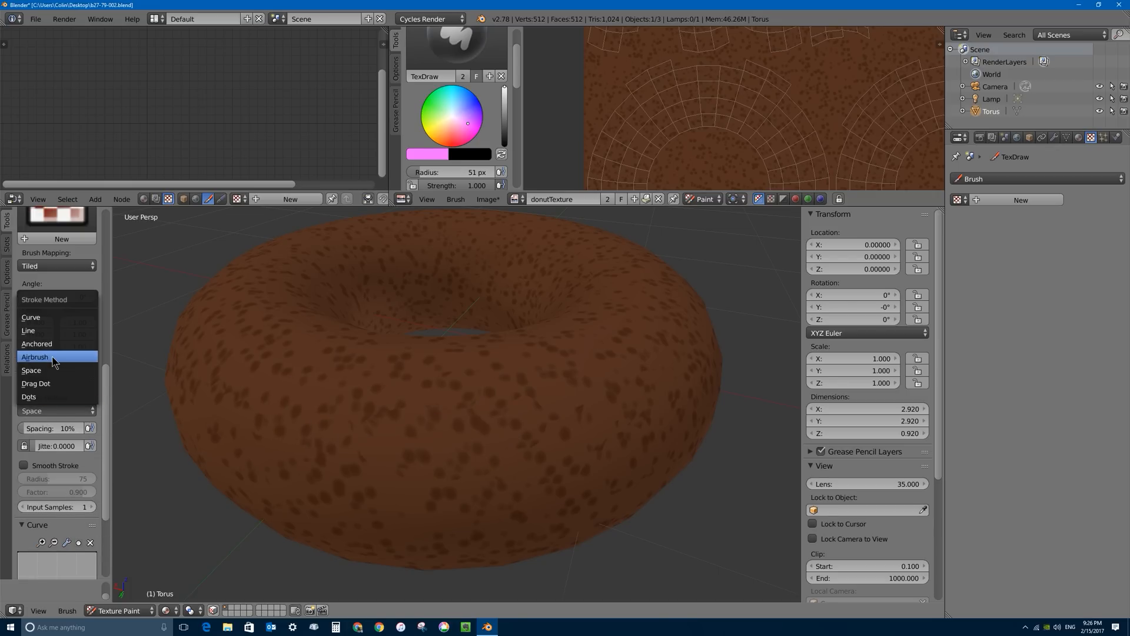
{"action": "left_click", "coordinate": [51, 318]}
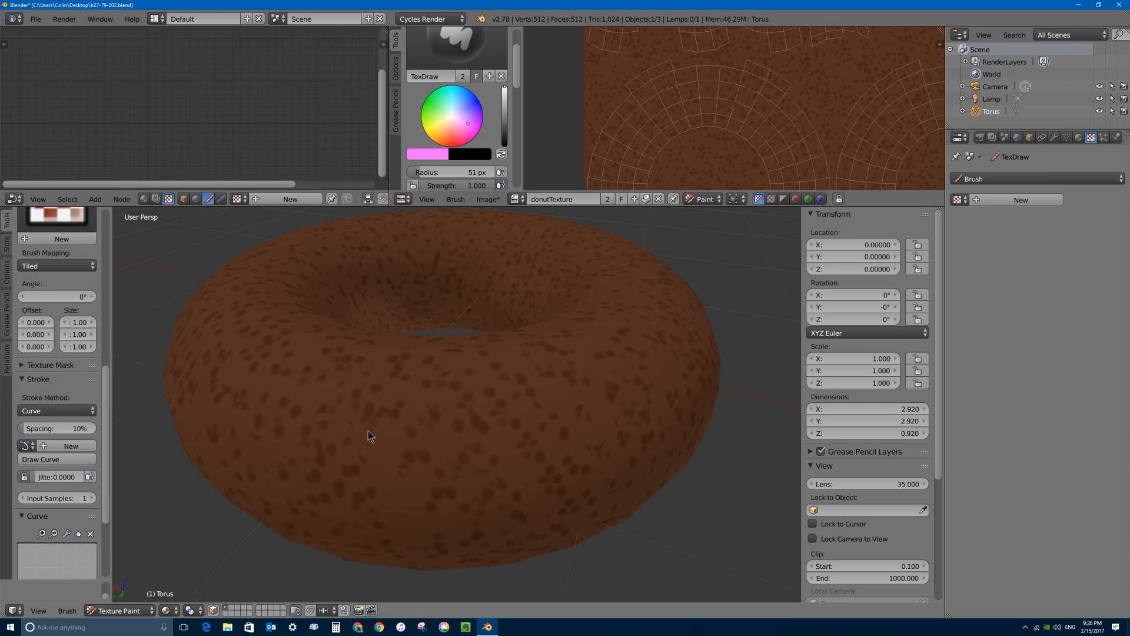
- Lay out a wavy seven-point paint curve across the donut's outer side in a low side view
{"action": "mouse_move", "coordinate": [369, 430]}
{"action": "middle_mouse_down", "text": "shift"}
{"action": "mouse_move", "coordinate": [424, 440]}
{"action": "mouse_move", "coordinate": [316, 404]}
{"action": "mouse_move", "coordinate": [368, 412]}
{"action": "mouse_move", "coordinate": [381, 392]}
{"action": "middle_mouse_up", "text": "shift"}
{"action": "scroll", "coordinate": [382, 394], "scroll_direction": "down", "scroll_amount": 3}
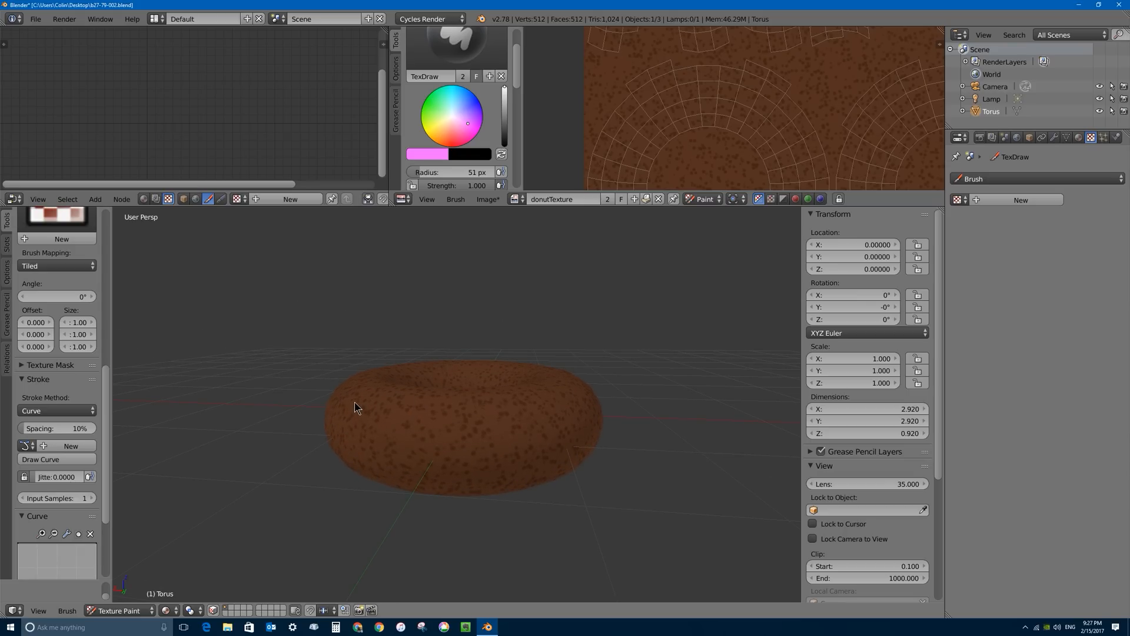
{"action": "mouse_move", "coordinate": [355, 402]}
{"action": "right_mouse_down", "text": "ctrl"}
{"action": "mouse_move", "coordinate": [370, 403]}
{"action": "mouse_move", "coordinate": [385, 429]}
{"action": "right_mouse_up", "text": "ctrl"}
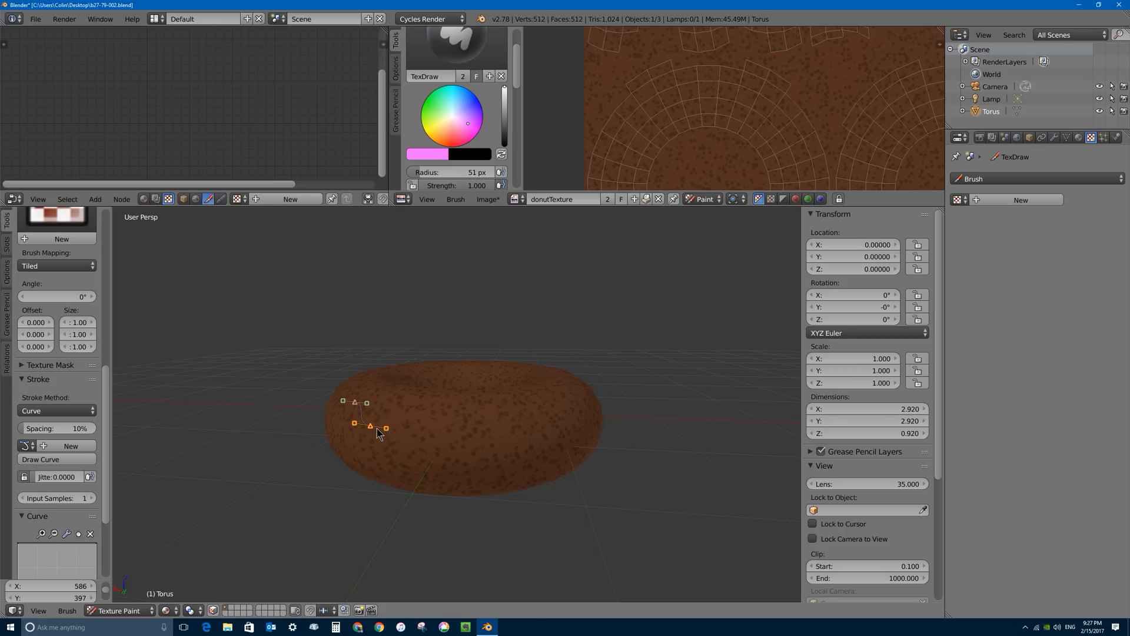
{"action": "key", "text": "g"}
{"action": "left_click", "coordinate": [388, 429]}
{"action": "mouse_move", "coordinate": [429, 416]}
{"action": "right_mouse_down", "text": "ctrl"}
{"action": "mouse_move", "coordinate": [495, 438]}
{"action": "mouse_move", "coordinate": [537, 410]}
{"action": "mouse_move", "coordinate": [578, 422]}
{"action": "mouse_move", "coordinate": [580, 399]}
{"action": "right_mouse_up", "text": "ctrl"}
{"action": "right_click", "coordinate": [572, 404]}
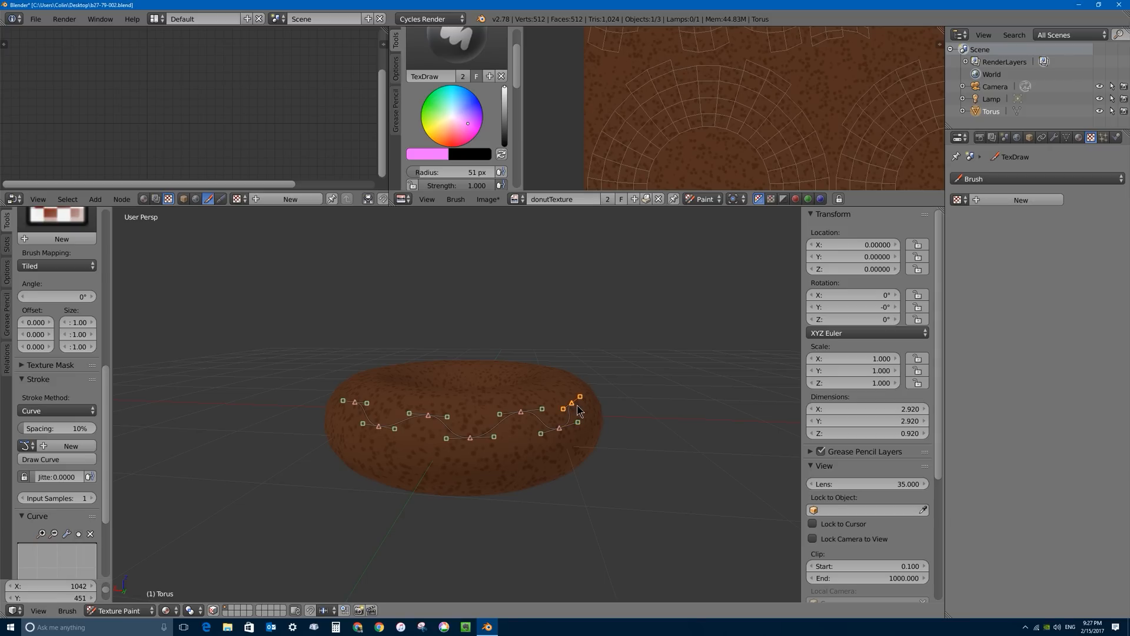
{"action": "key", "text": "g"}
{"action": "left_click", "coordinate": [580, 405]}
- Undo the overly thick curve stroke, set the brush radius to 13 px and paint the pink line along the curve
{"action": "key", "text": "Return"}
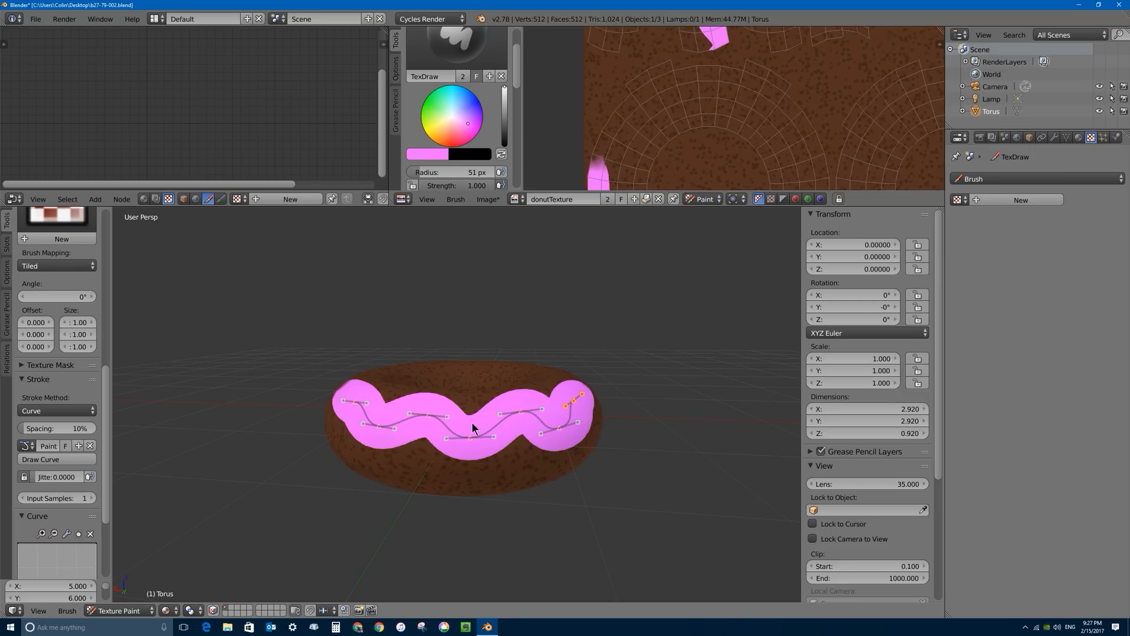
{"action": "key", "text": "ctrl+z"}
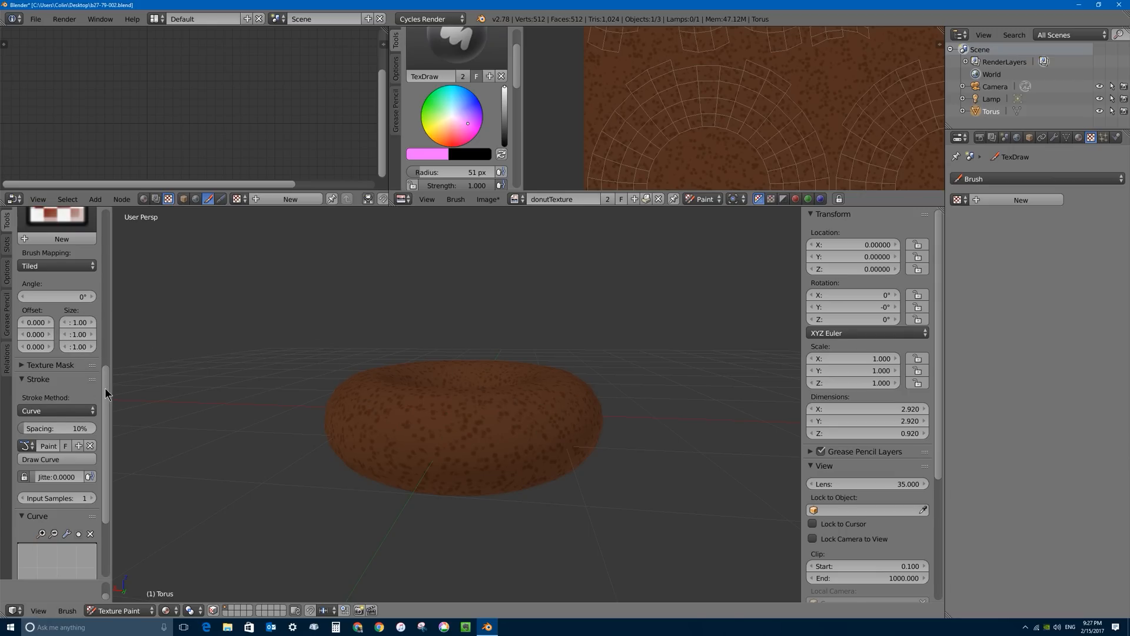
{"action": "scroll", "coordinate": [61, 368], "scroll_direction": "up", "scroll_amount": 10}
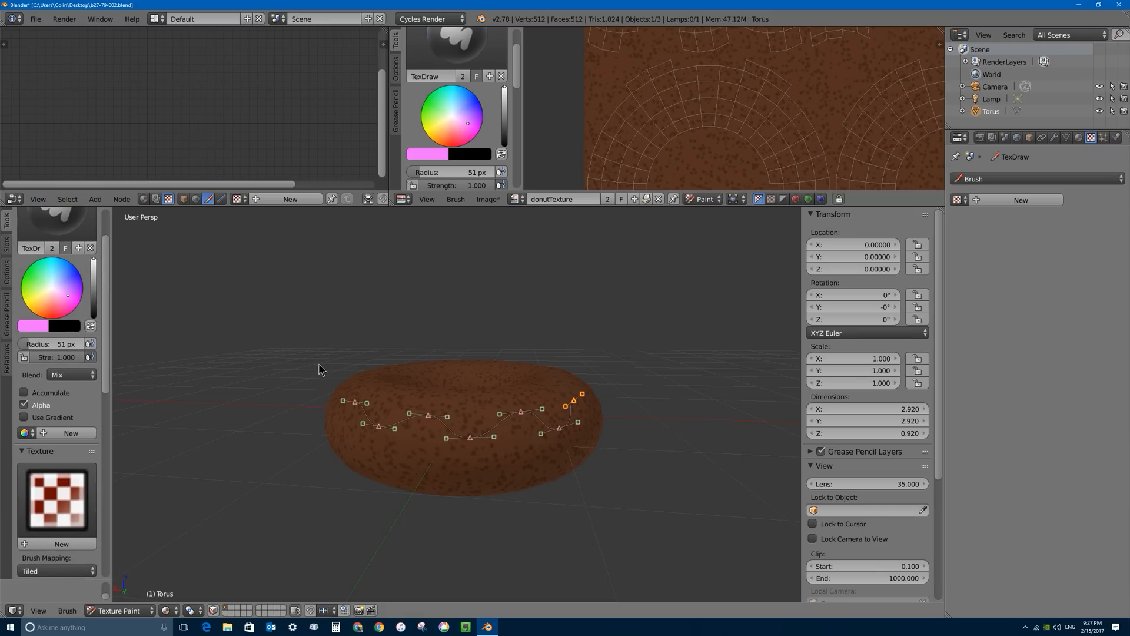
{"action": "key", "text": "f"}
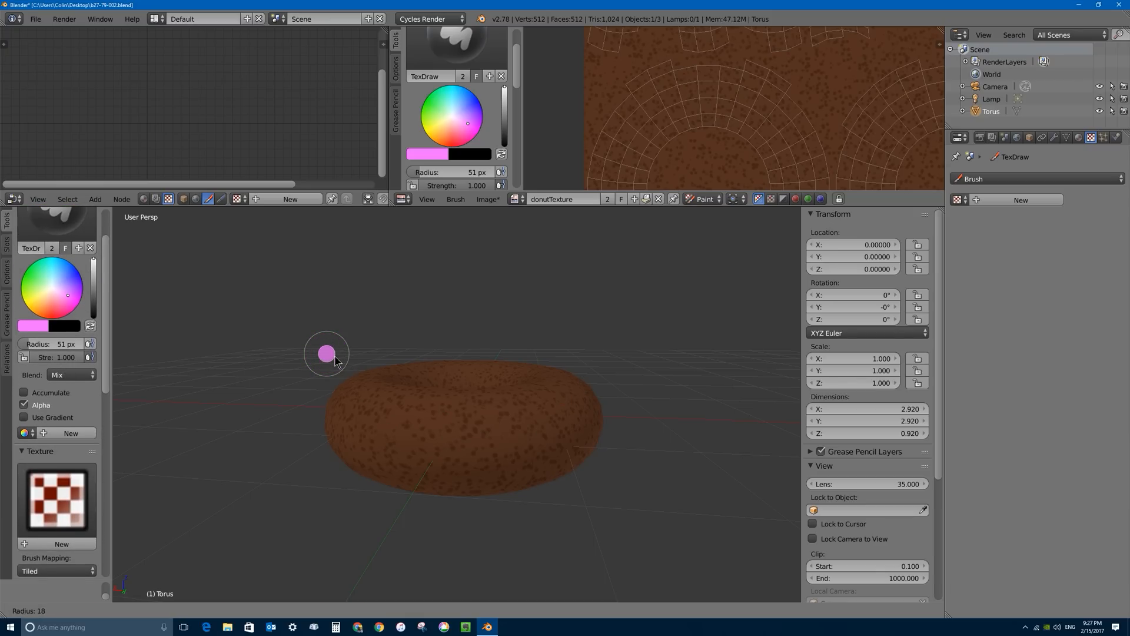
{"action": "left_click", "coordinate": [332, 361]}
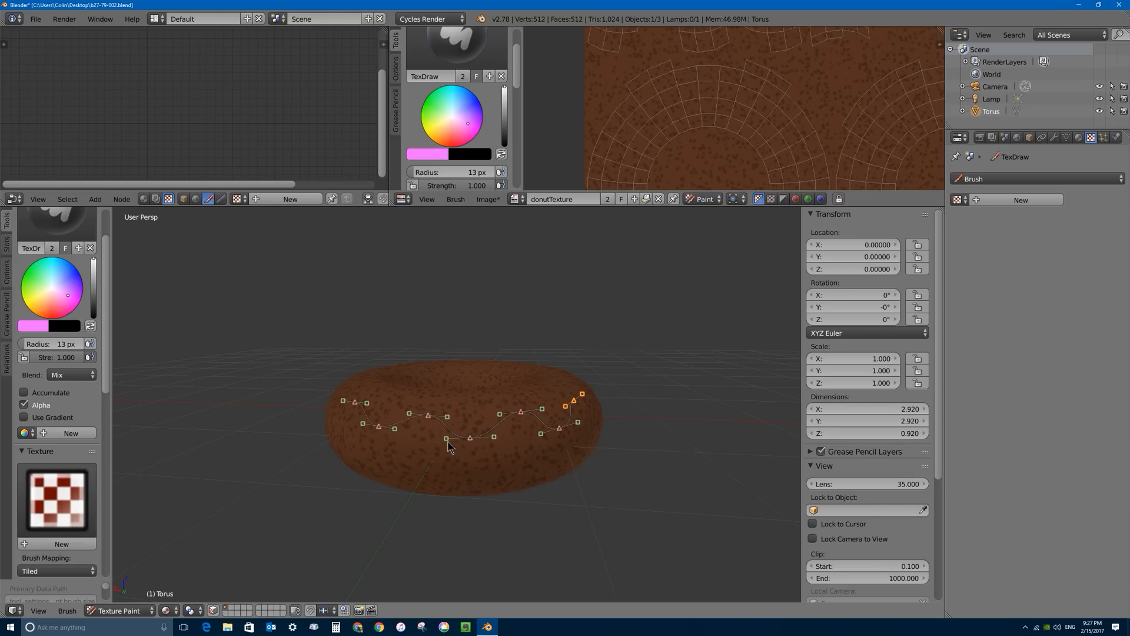
{"action": "key", "text": "Return"}
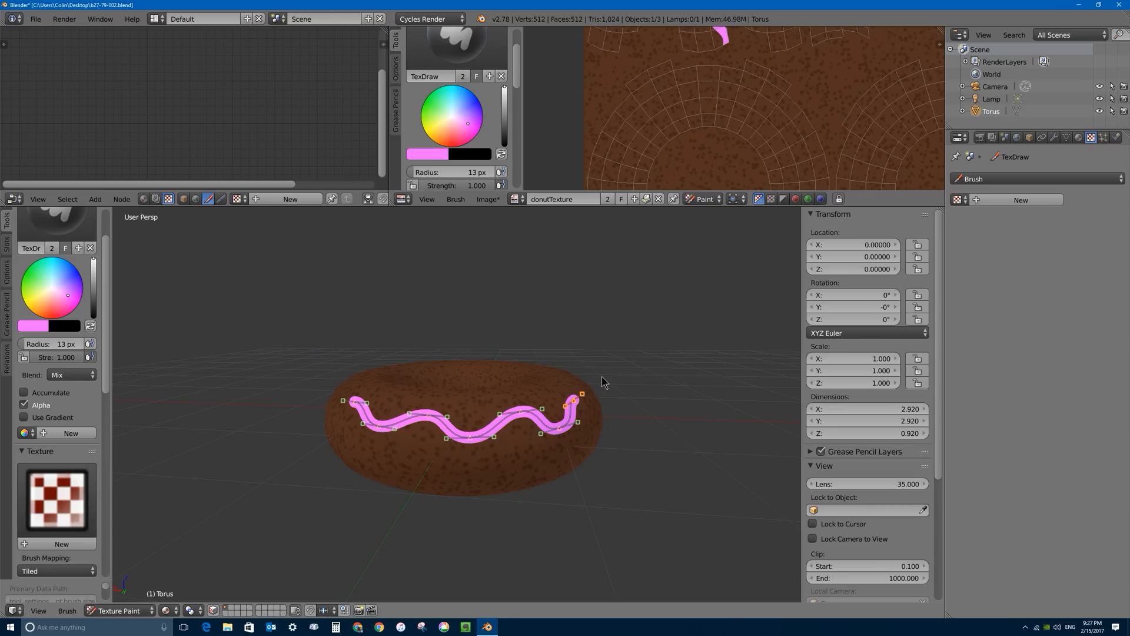
- Rotate the donut and repaint the wavy curve to continue the pink line along the next sections of its outer side
{"action": "mouse_move", "coordinate": [583, 399]}
{"action": "middle_mouse_down"}
{"action": "mouse_move", "coordinate": [543, 409]}
{"action": "mouse_move", "coordinate": [495, 395]}
{"action": "mouse_move", "coordinate": [512, 398]}
{"action": "middle_mouse_up"}
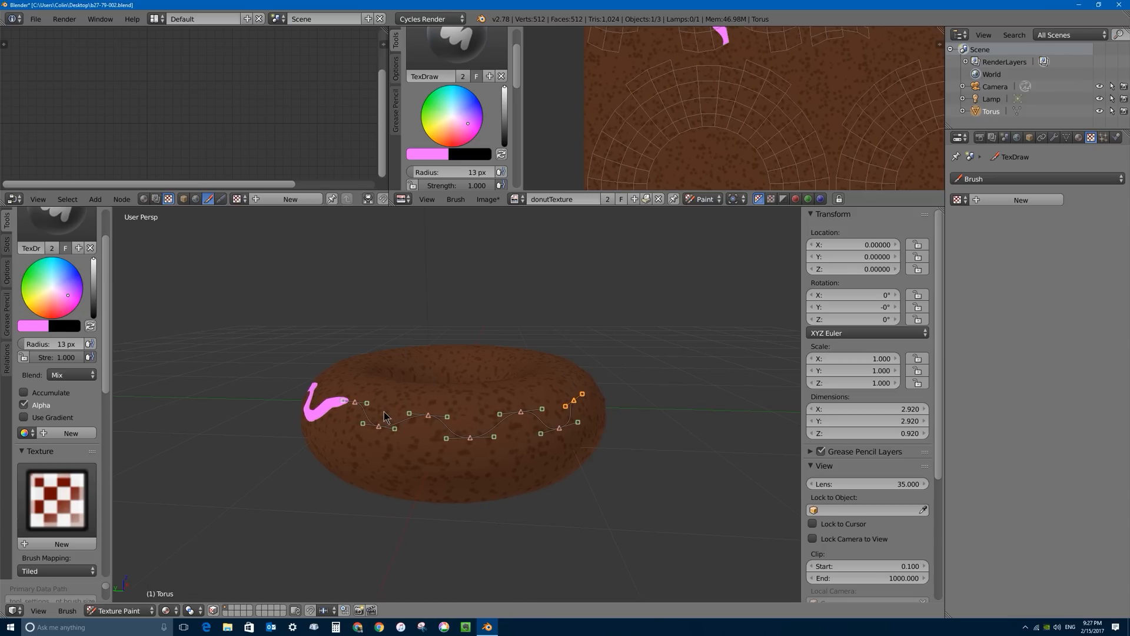
{"action": "key", "text": "ctrl+z"}
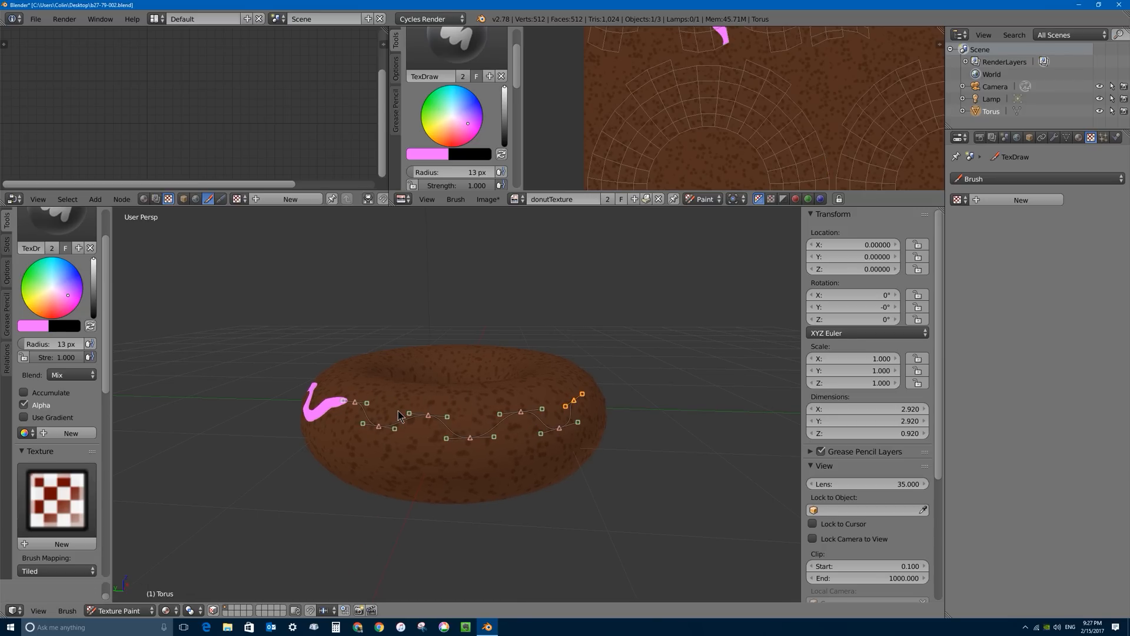
{"action": "middle_click_drag", "start_coordinate": [385, 407], "coordinate": [388, 407]}
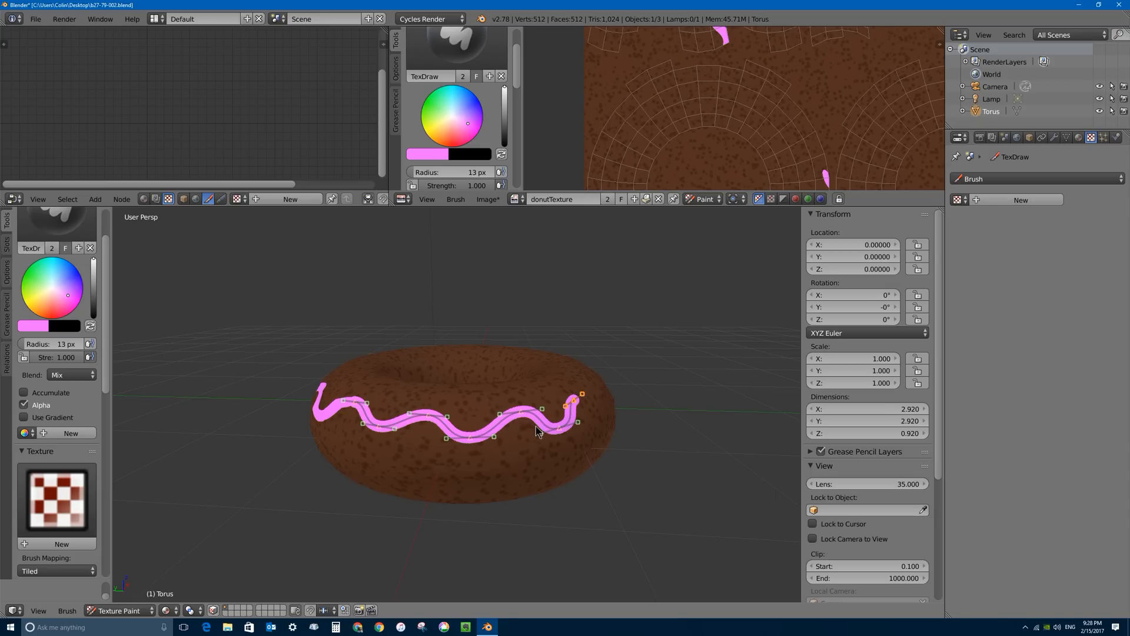
{"action": "mouse_move", "coordinate": [537, 431]}
{"action": "middle_mouse_down"}
{"action": "mouse_move", "coordinate": [525, 403]}
{"action": "mouse_move", "coordinate": [554, 403]}
{"action": "mouse_move", "coordinate": [522, 385]}
{"action": "middle_mouse_up"}
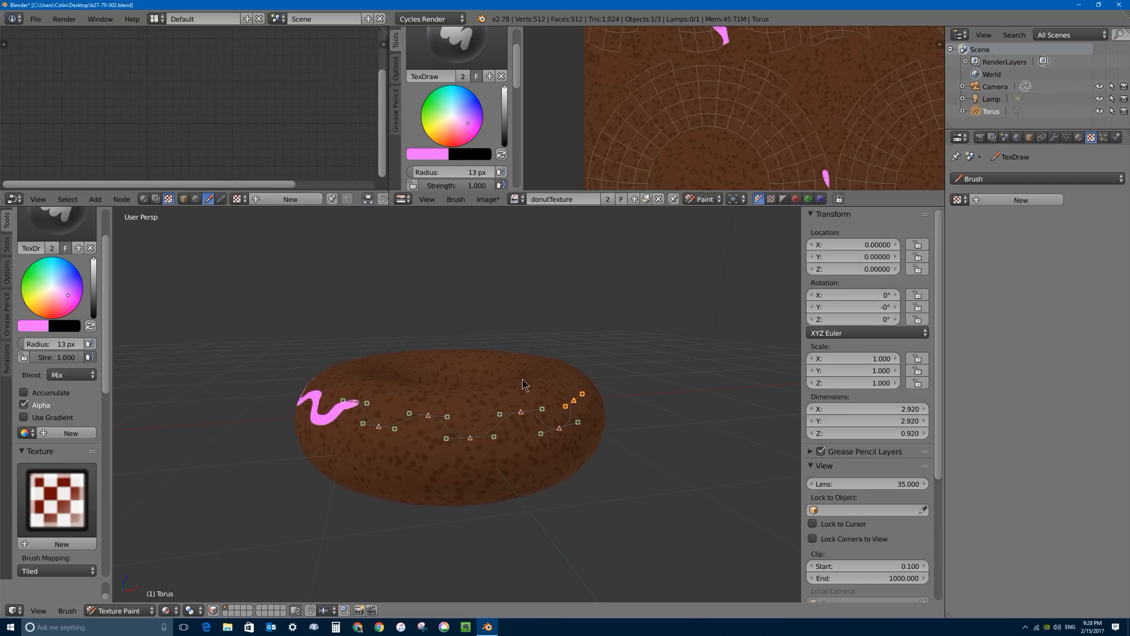
{"action": "key", "text": "Return"}
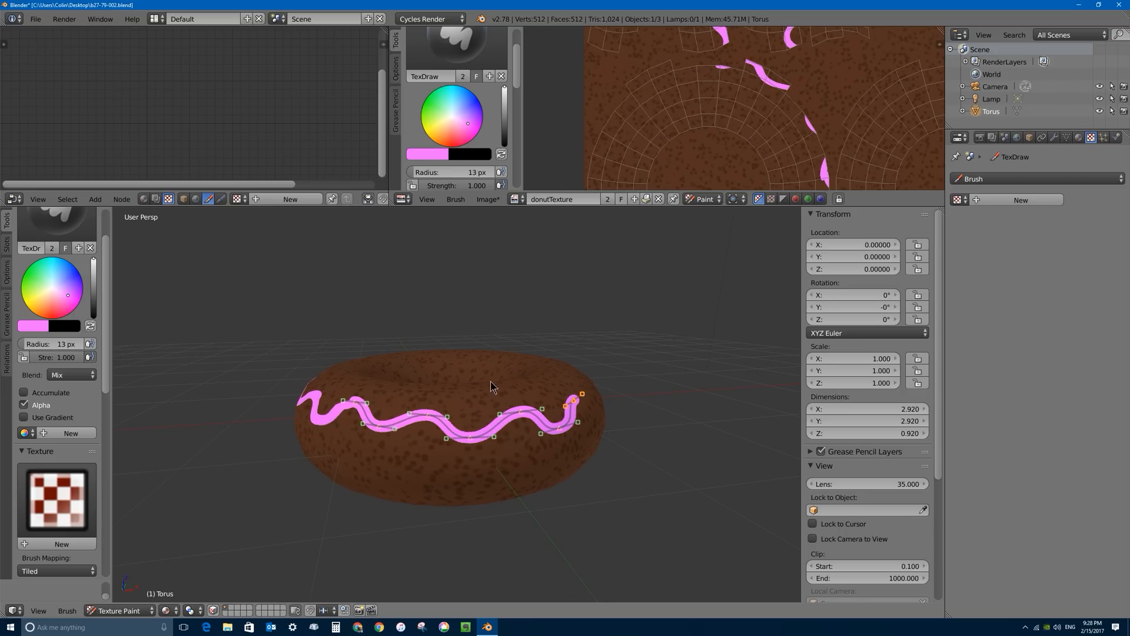
- Align the curve with the remaining gap on the donut's outer side and paint it to close the pink line
{"action": "mouse_move", "coordinate": [530, 387]}
{"action": "middle_mouse_down"}
{"action": "mouse_move", "coordinate": [283, 399]}
{"action": "mouse_move", "coordinate": [328, 415]}
{"action": "mouse_move", "coordinate": [406, 393]}
{"action": "middle_mouse_up"}
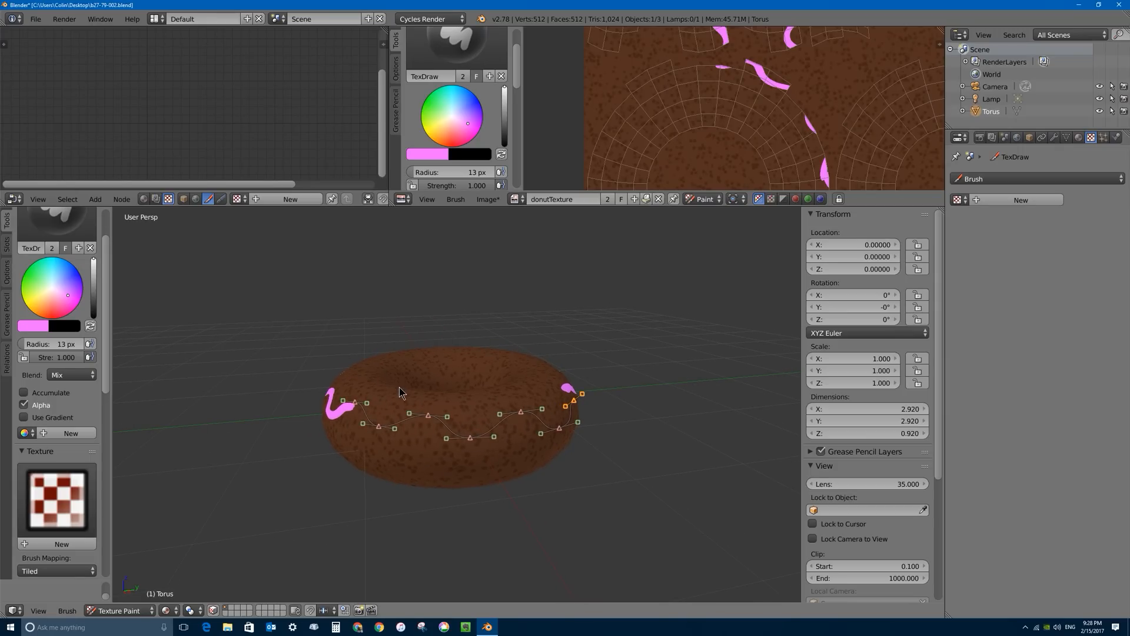
{"action": "mouse_move", "coordinate": [403, 394]}
{"action": "middle_mouse_down"}
{"action": "mouse_move", "coordinate": [428, 396]}
{"action": "mouse_move", "coordinate": [437, 382]}
{"action": "mouse_move", "coordinate": [456, 390]}
{"action": "middle_mouse_up"}
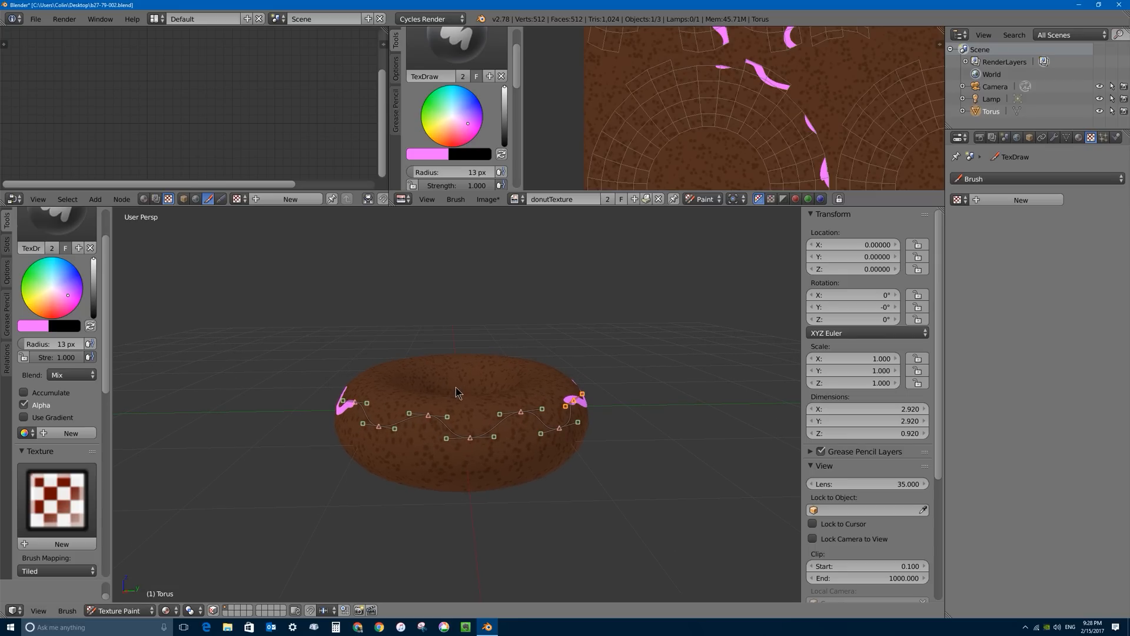
{"action": "scroll", "coordinate": [456, 391], "scroll_direction": "up", "scroll_amount": 1}
{"action": "scroll", "coordinate": [459, 392], "scroll_direction": "down", "scroll_amount": 1}
{"action": "key", "text": "Return"}
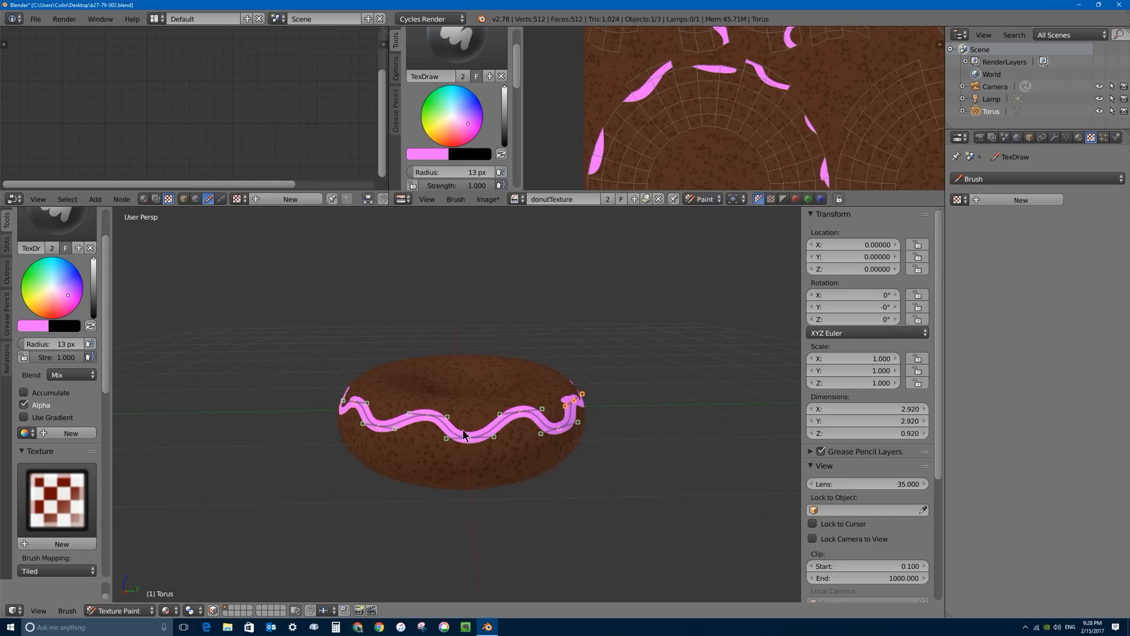
- Select all points of the outer paint curve and delete them
{"action": "middle_click_drag", "start_coordinate": [463, 434], "coordinate": [412, 446]}
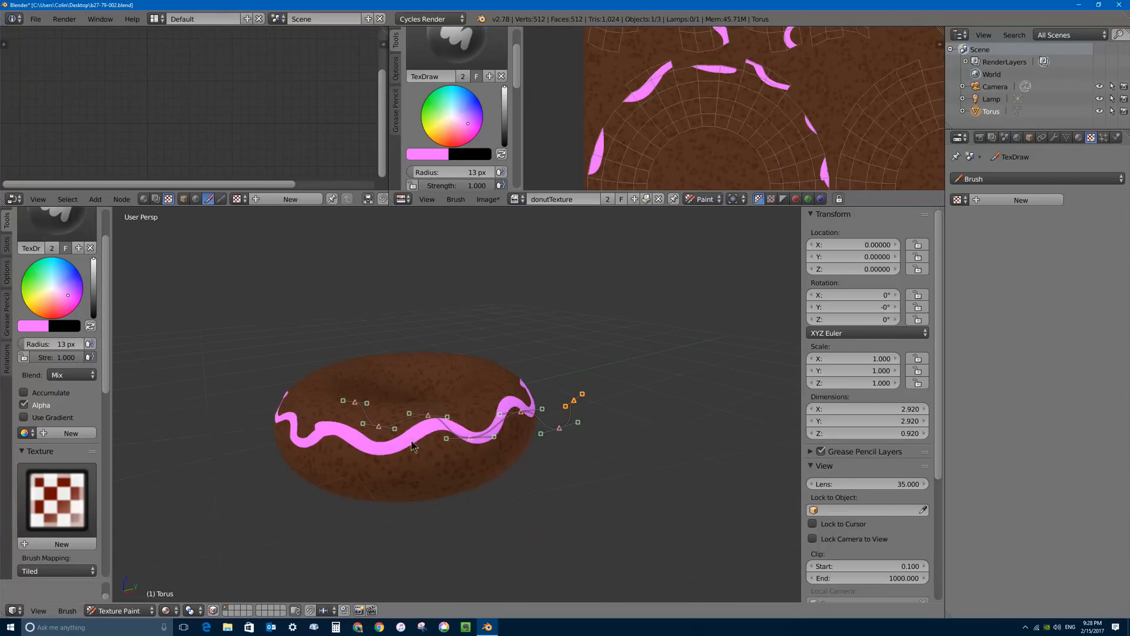
{"action": "right_click", "coordinate": [461, 406]}
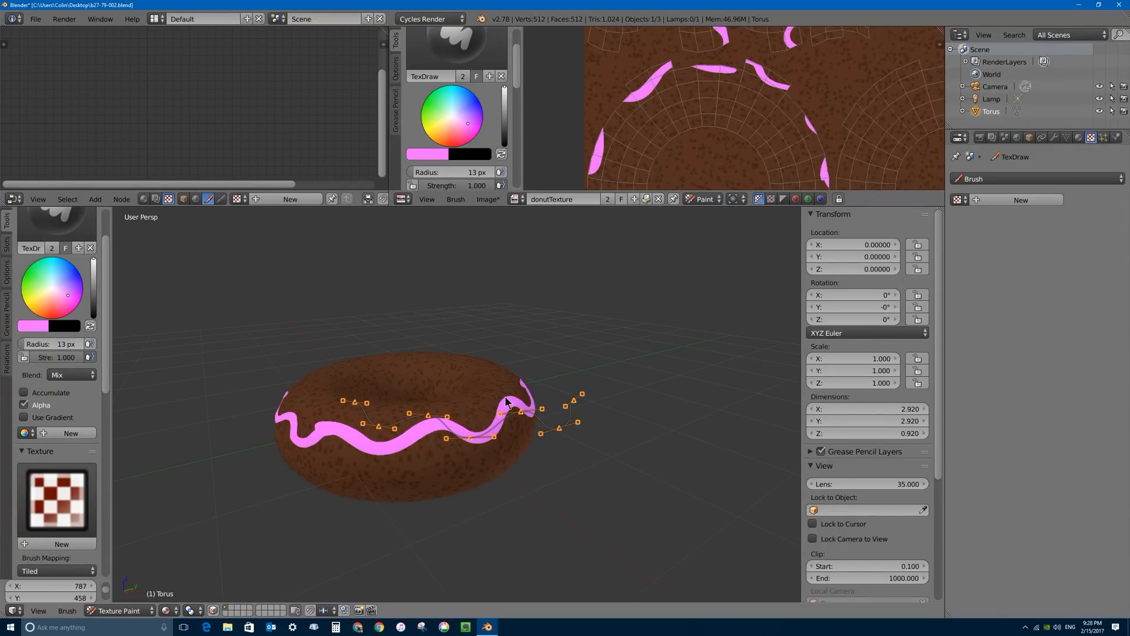
{"action": "key", "text": "x"}
- Lay out a new wavy five-point paint curve across the inner wall of the donut's hole
{"action": "middle_click_drag", "start_coordinate": [533, 433], "coordinate": [353, 435]}
{"action": "scroll", "coordinate": [354, 436], "scroll_direction": "down", "scroll_amount": 8}
{"action": "middle_click_drag", "start_coordinate": [510, 412], "coordinate": [434, 419]}
{"action": "scroll", "coordinate": [443, 458], "scroll_direction": "up", "scroll_amount": 10}
{"action": "scroll", "coordinate": [429, 429], "scroll_direction": "down", "scroll_amount": 3}
{"action": "scroll", "coordinate": [439, 409], "scroll_direction": "up", "scroll_amount": 3}
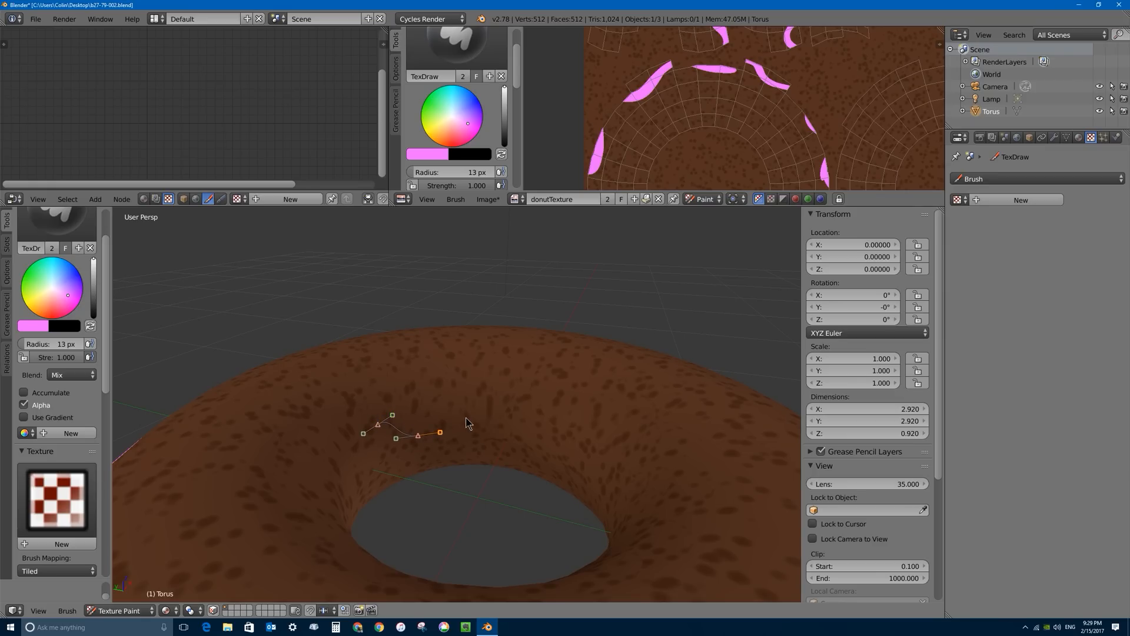
{"action": "right_click", "coordinate": [493, 439]}
{"action": "key", "text": "g"}
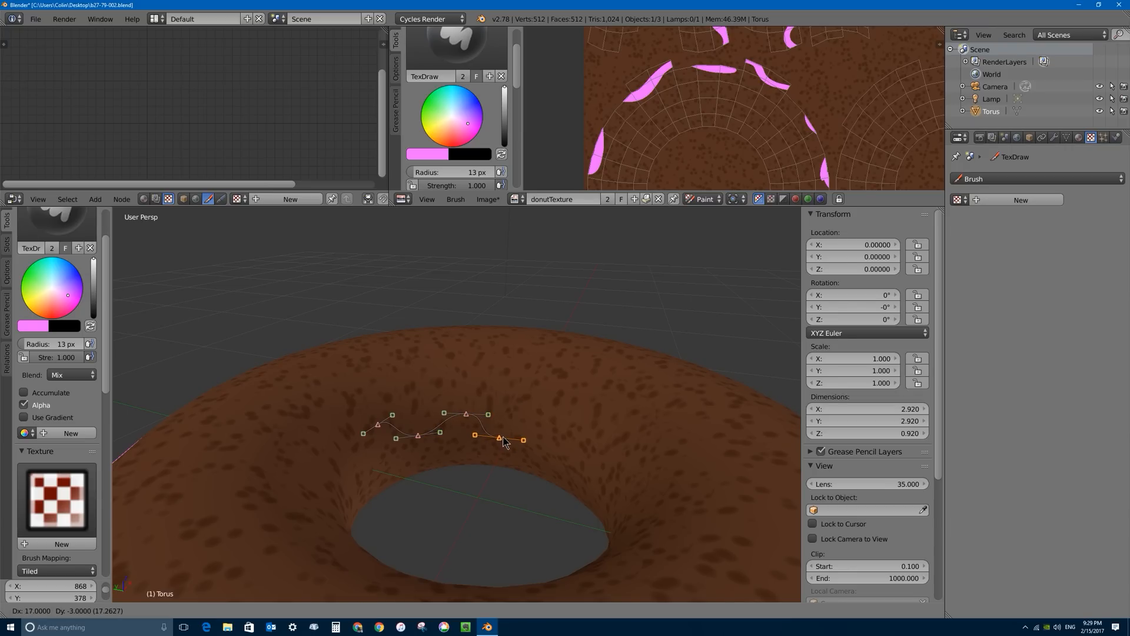
{"action": "left_click", "coordinate": [512, 441]}
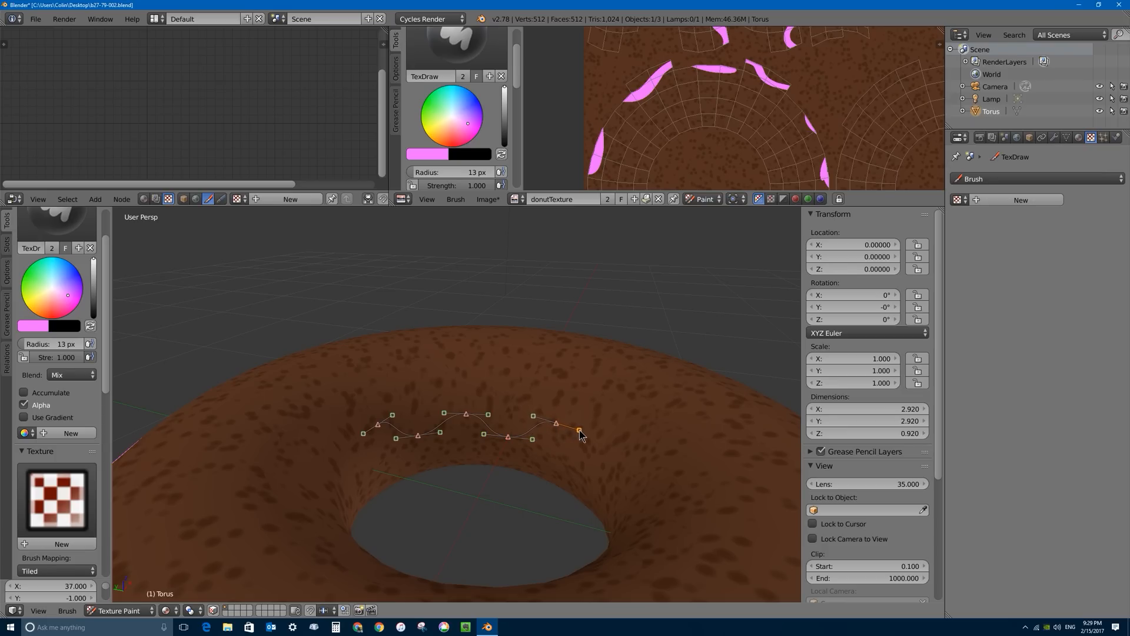
- Paint the pink line along the curve and repeat it around the inner wall of the hole
{"action": "key", "text": "Return"}
{"action": "mouse_move", "coordinate": [580, 436]}
{"action": "middle_mouse_down"}
{"action": "mouse_move", "coordinate": [543, 437]}
{"action": "mouse_move", "coordinate": [541, 447]}
{"action": "mouse_move", "coordinate": [560, 434]}
{"action": "mouse_move", "coordinate": [551, 422]}
{"action": "mouse_move", "coordinate": [432, 409]}
{"action": "mouse_move", "coordinate": [522, 398]}
{"action": "mouse_move", "coordinate": [492, 397]}
{"action": "mouse_move", "coordinate": [505, 413]}
{"action": "mouse_move", "coordinate": [347, 439]}
{"action": "mouse_move", "coordinate": [234, 439]}
{"action": "mouse_move", "coordinate": [748, 396]}
{"action": "mouse_move", "coordinate": [736, 425]}
{"action": "mouse_move", "coordinate": [763, 409]}
{"action": "middle_mouse_up"}
{"action": "key", "text": "Return"}
{"action": "scroll", "coordinate": [336, 380], "scroll_direction": "down", "scroll_amount": 8}
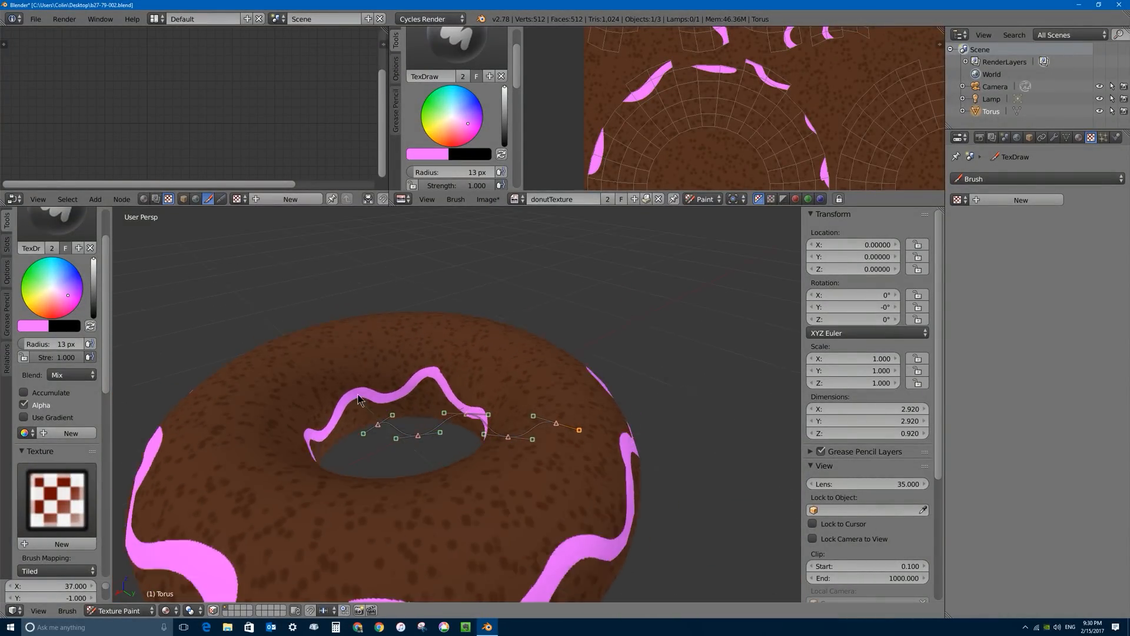
- Delete all points of the paint curve used for the hole's inner wall
{"action": "middle_click_drag", "start_coordinate": [416, 342], "coordinate": [373, 430]}
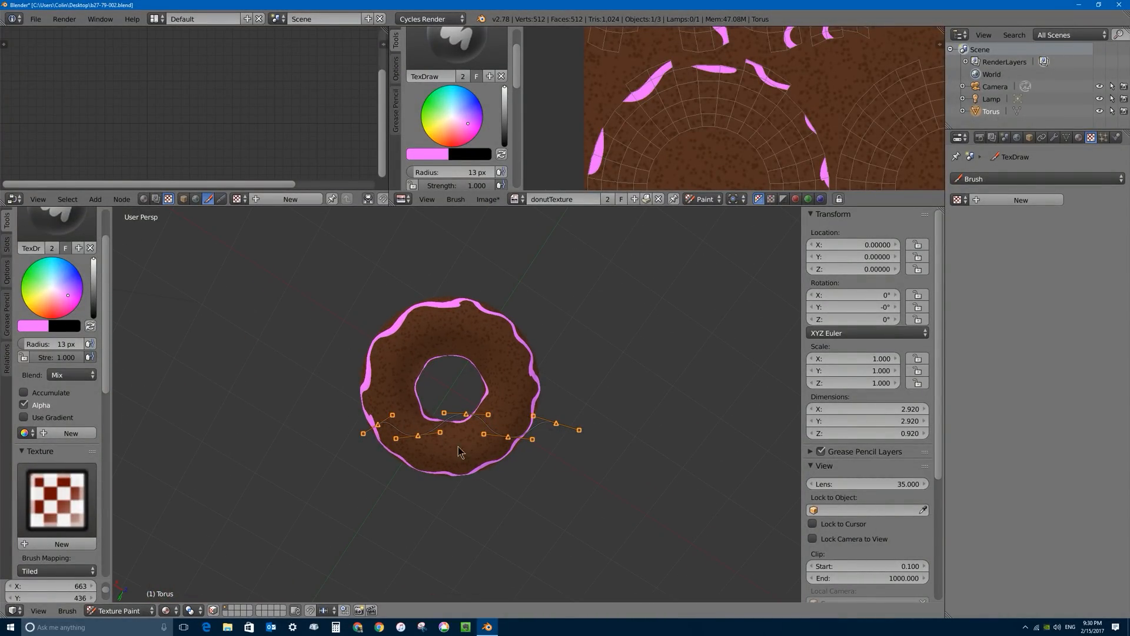
{"action": "key", "text": "x"}
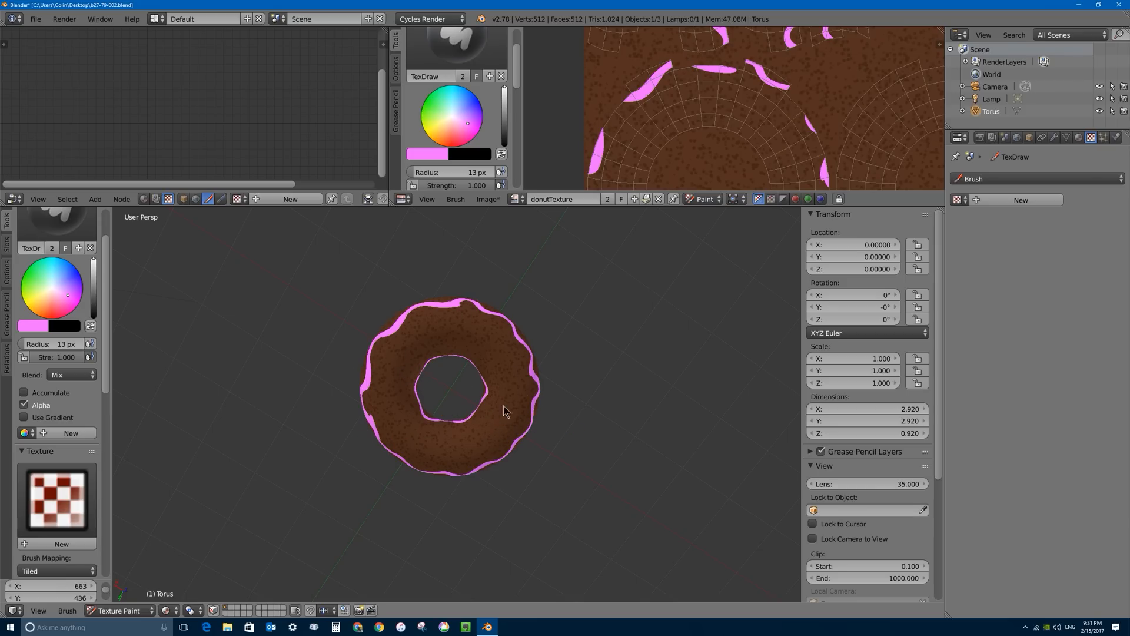
{"action": "middle_click_drag", "start_coordinate": [398, 380], "coordinate": [477, 275]}
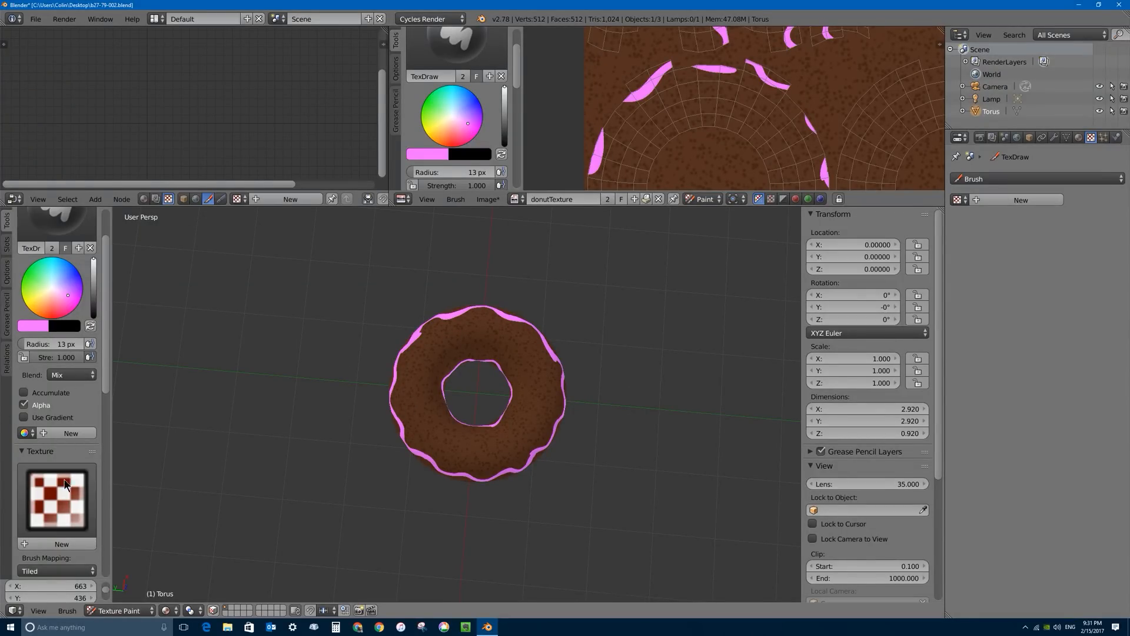
- Change the brush's stroke method to Space and set its spacing to 5%
{"action": "scroll", "coordinate": [59, 447], "scroll_direction": "down", "scroll_amount": 8}
{"action": "scroll", "coordinate": [53, 434], "scroll_direction": "down", "scroll_amount": 5}
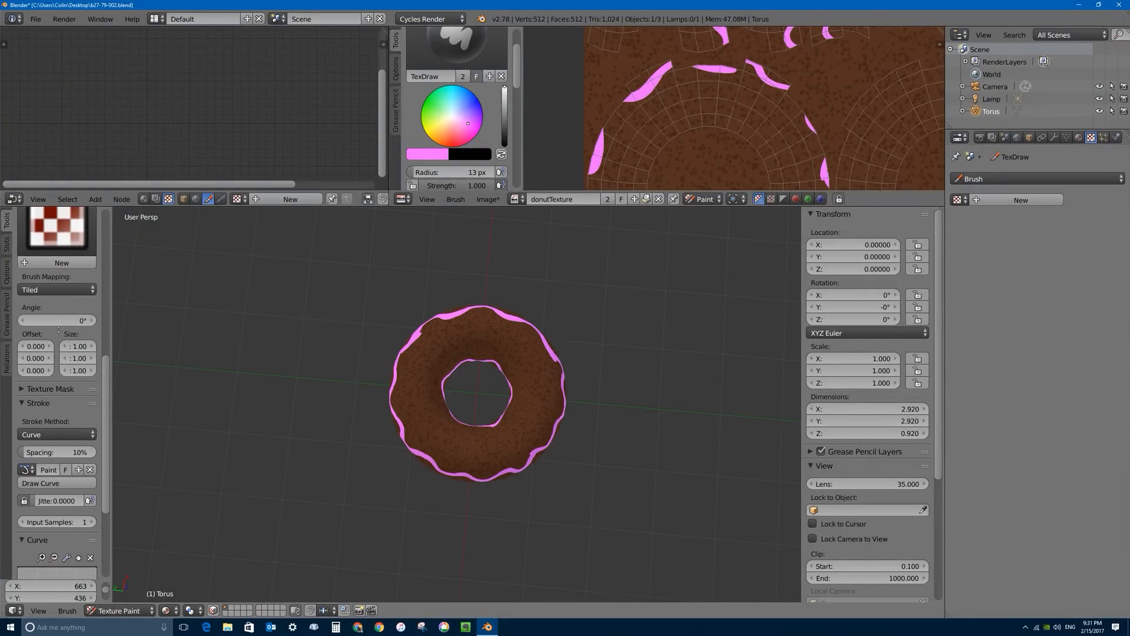
{"action": "left_click", "coordinate": [53, 431]}
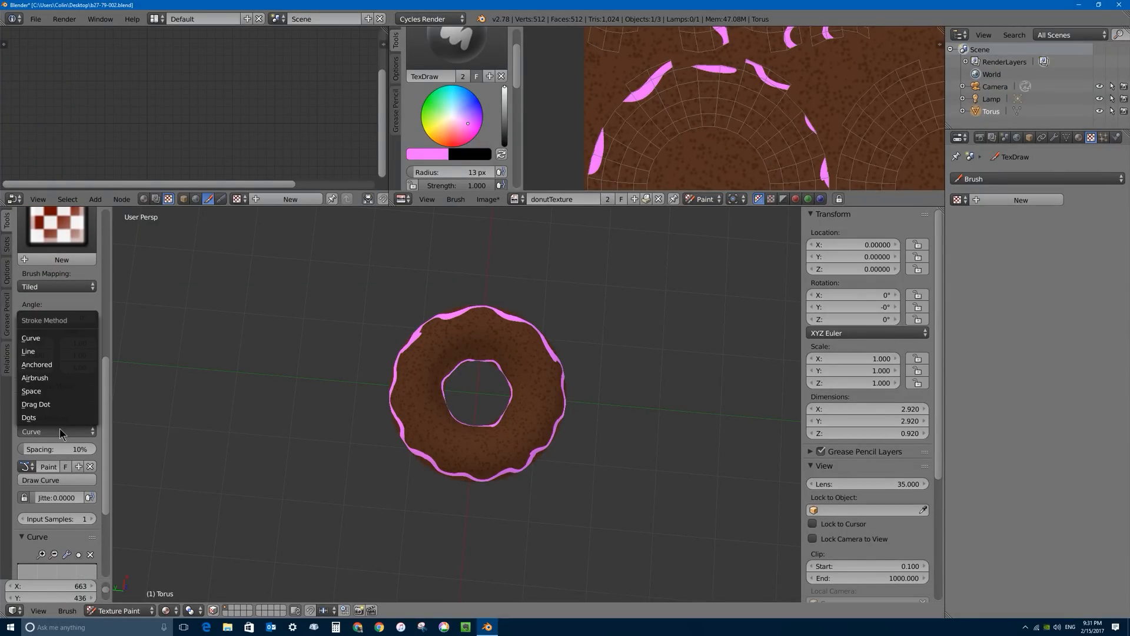
{"action": "left_click", "coordinate": [37, 391]}
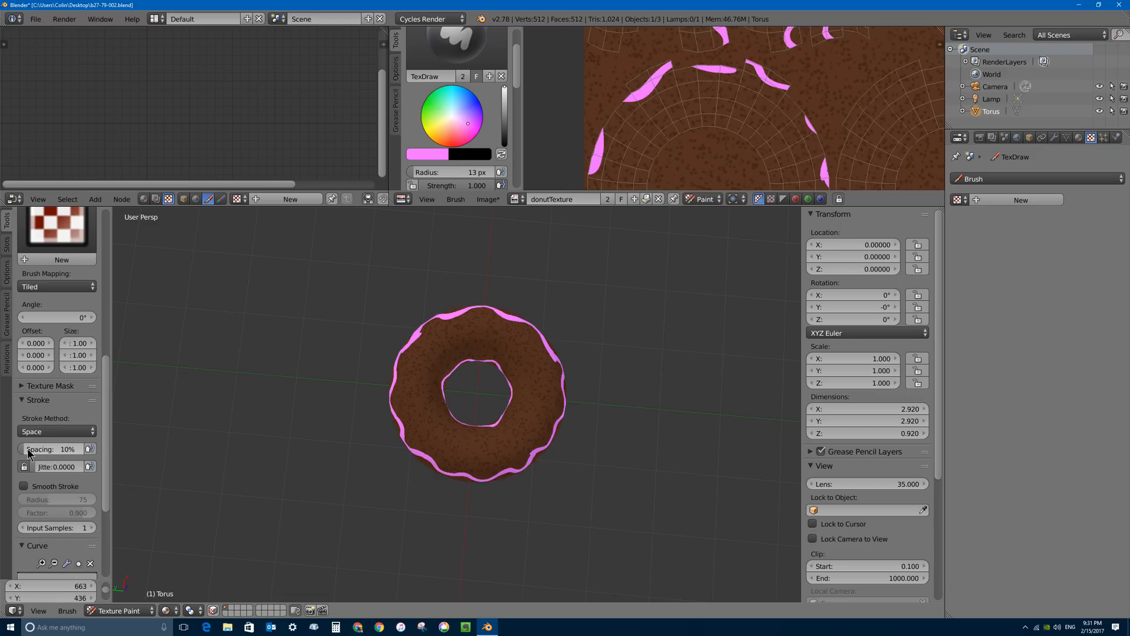
{"action": "left_click", "coordinate": [40, 448]}
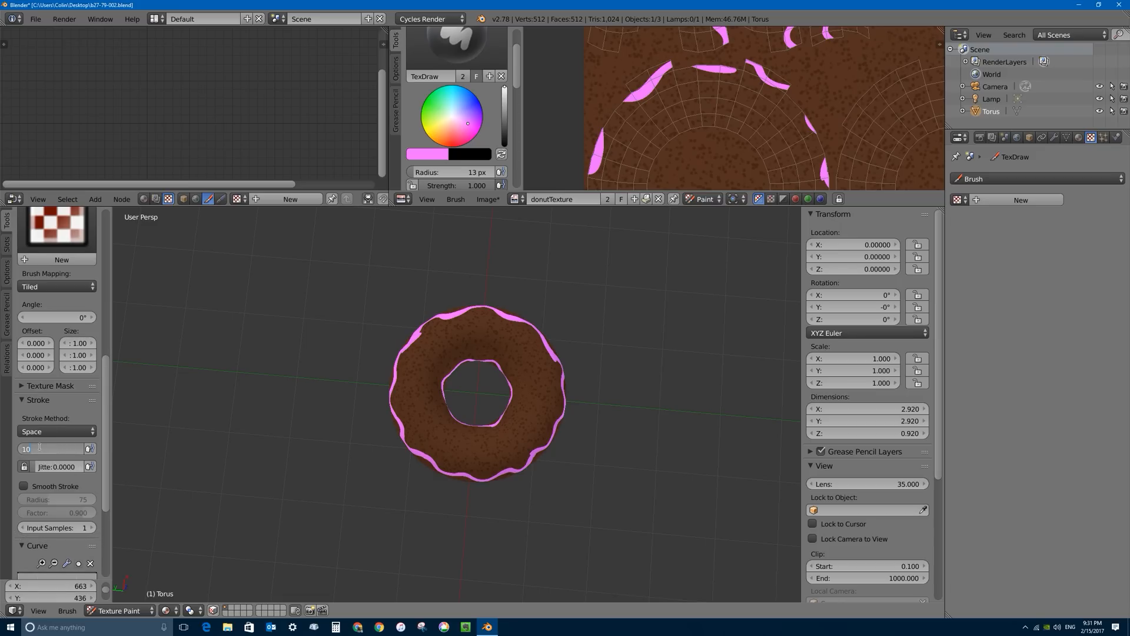
{"action": "type", "text": "5"}
{"action": "key", "text": "Return"}
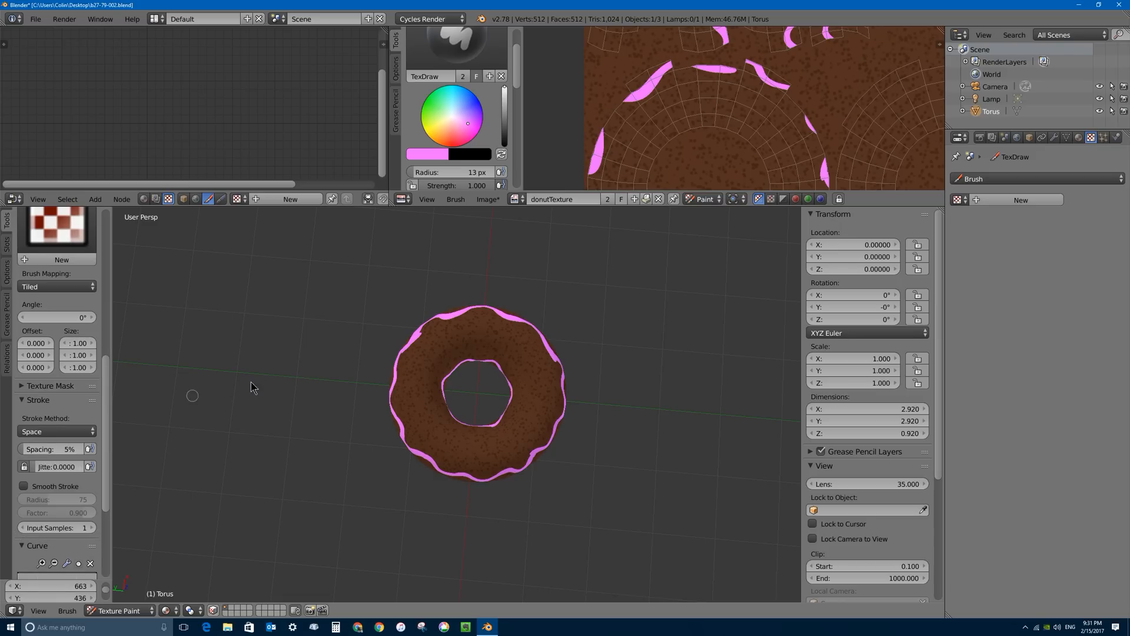
- Enlarge the brush radius to 55 px and view the whole donut from the top
{"action": "key", "text": "f"}
{"action": "left_click", "coordinate": [465, 380]}
{"action": "scroll", "coordinate": [459, 365], "scroll_direction": "up", "scroll_amount": 5}
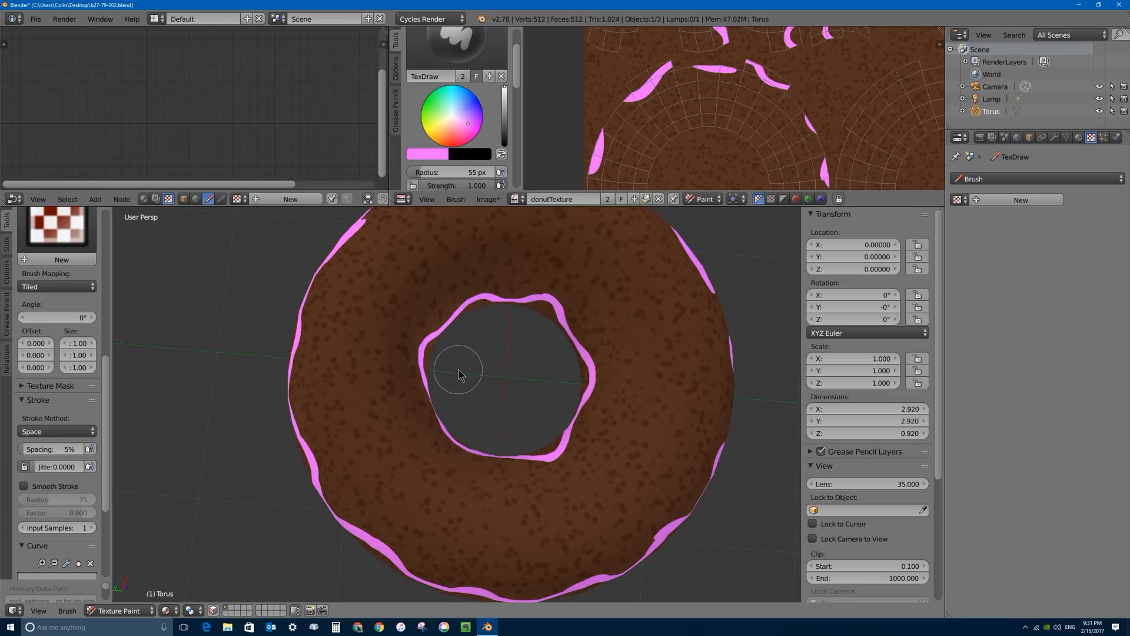
{"action": "scroll", "coordinate": [459, 371], "scroll_direction": "down", "scroll_amount": 2}
{"action": "key", "text": "KP_7"}
{"action": "scroll", "coordinate": [471, 371], "scroll_direction": "down", "scroll_amount": 4}
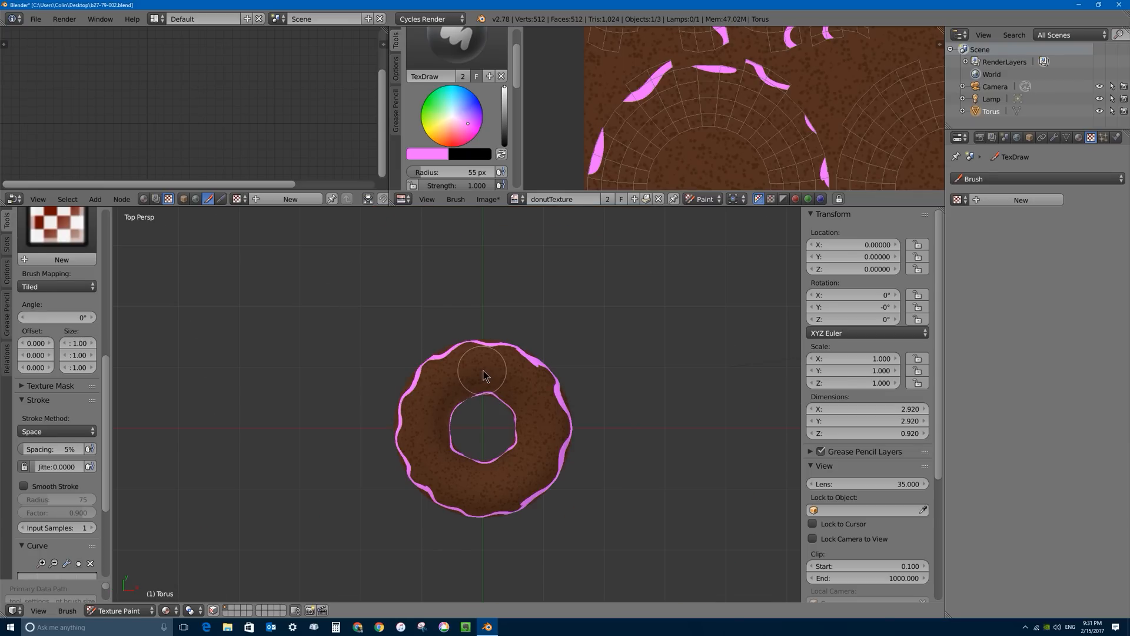
- Paint the donut's whole top pink out to the wavy icing outline, enlarging the brush to 67 px
{"action": "scroll", "coordinate": [483, 375], "scroll_direction": "up", "scroll_amount": 5}
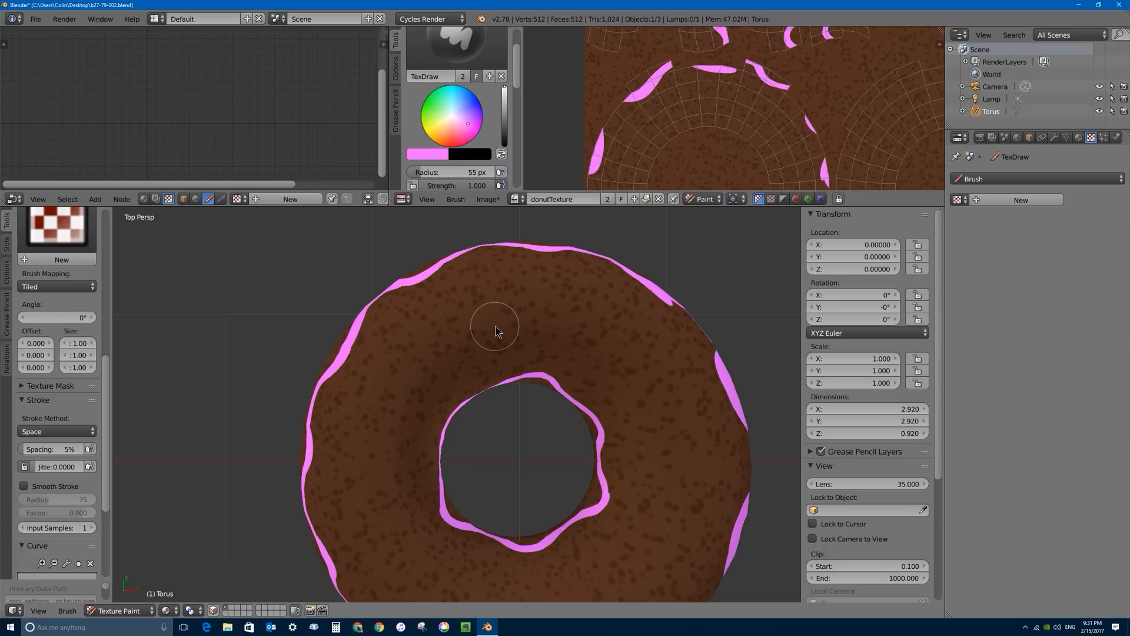
{"action": "key", "text": "f"}
{"action": "left_click", "coordinate": [510, 316]}
{"action": "mouse_move", "coordinate": [498, 308]}
{"action": "left_mouse_down"}
{"action": "mouse_move", "coordinate": [565, 293]}
{"action": "mouse_move", "coordinate": [598, 334]}
{"action": "mouse_move", "coordinate": [673, 488]}
{"action": "mouse_move", "coordinate": [648, 541]}
{"action": "mouse_move", "coordinate": [551, 591]}
{"action": "mouse_move", "coordinate": [387, 543]}
{"action": "mouse_move", "coordinate": [463, 296]}
{"action": "mouse_move", "coordinate": [505, 316]}
{"action": "mouse_move", "coordinate": [361, 492]}
{"action": "mouse_move", "coordinate": [578, 345]}
{"action": "mouse_move", "coordinate": [591, 504]}
{"action": "mouse_move", "coordinate": [403, 497]}
{"action": "left_mouse_up"}
{"action": "scroll", "coordinate": [464, 296], "scroll_direction": "down", "scroll_amount": 1}
{"action": "middle_click_drag", "start_coordinate": [404, 497], "coordinate": [459, 453]}
{"action": "key", "text": "f"}
{"action": "left_click", "coordinate": [588, 447]}
{"action": "mouse_move", "coordinate": [589, 447]}
{"action": "middle_mouse_down", "text": "shift"}
{"action": "mouse_move", "coordinate": [377, 411]}
{"action": "mouse_move", "coordinate": [578, 428]}
{"action": "mouse_move", "coordinate": [573, 363]}
{"action": "mouse_move", "coordinate": [467, 355]}
{"action": "middle_mouse_up", "text": "shift"}
{"action": "left_click_drag", "start_coordinate": [467, 356], "coordinate": [565, 306]}
{"action": "mouse_move", "coordinate": [412, 377]}
{"action": "middle_mouse_down"}
{"action": "mouse_move", "coordinate": [443, 407]}
{"action": "mouse_move", "coordinate": [340, 318]}
{"action": "middle_mouse_up"}
{"action": "left_click_drag", "start_coordinate": [341, 318], "coordinate": [126, 409]}
{"action": "mouse_move", "coordinate": [126, 409]}
{"action": "middle_mouse_down"}
{"action": "mouse_move", "coordinate": [542, 255]}
{"action": "mouse_move", "coordinate": [606, 297]}
{"action": "mouse_move", "coordinate": [566, 378]}
{"action": "mouse_move", "coordinate": [492, 378]}
{"action": "mouse_move", "coordinate": [588, 277]}
{"action": "mouse_move", "coordinate": [578, 285]}
{"action": "mouse_move", "coordinate": [666, 378]}
{"action": "middle_mouse_up"}
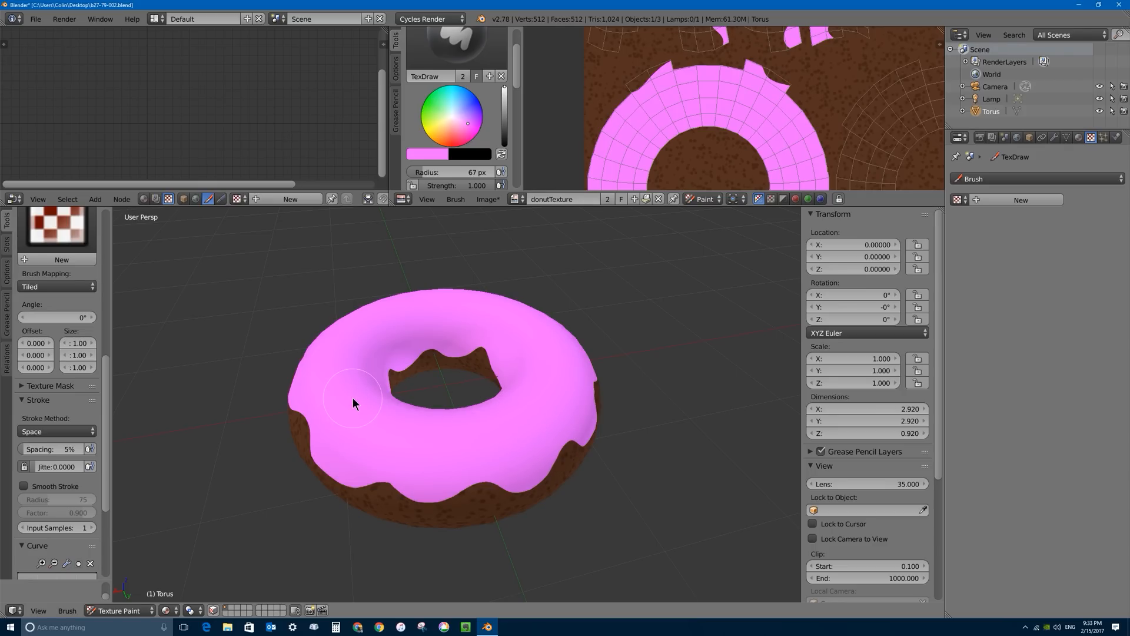
{"action": "mouse_move", "coordinate": [362, 451]}
{"action": "middle_mouse_down"}
{"action": "mouse_move", "coordinate": [371, 424]}
{"action": "mouse_move", "coordinate": [315, 489]}
{"action": "middle_mouse_up"}
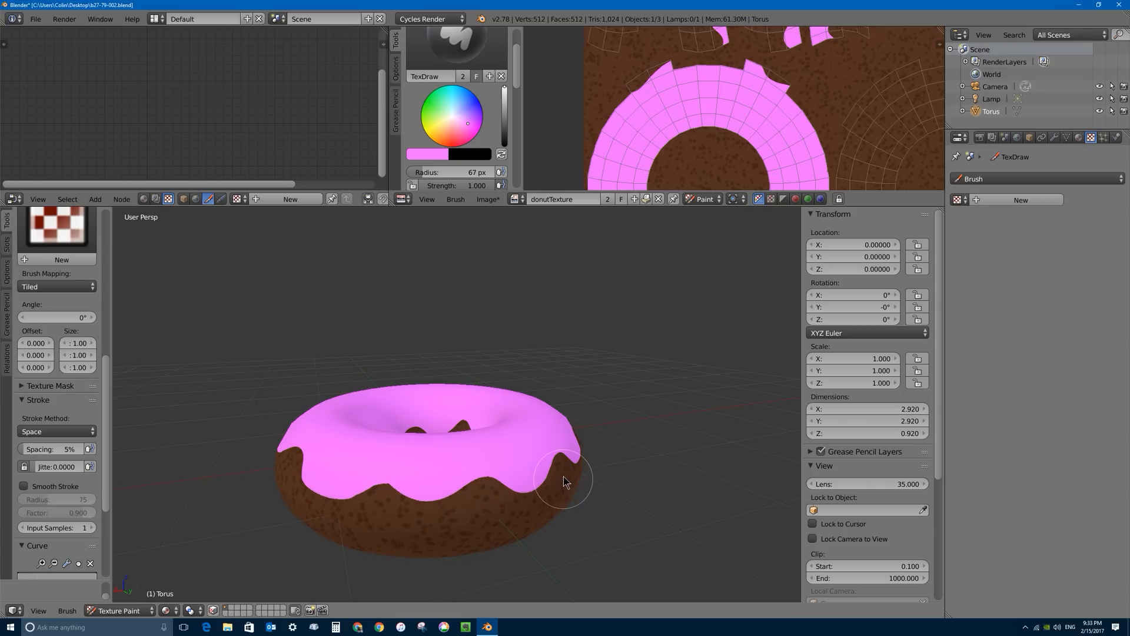
- Set the brush colour's hue and saturation to 1
{"action": "scroll", "coordinate": [42, 365], "scroll_direction": "up", "scroll_amount": 10}
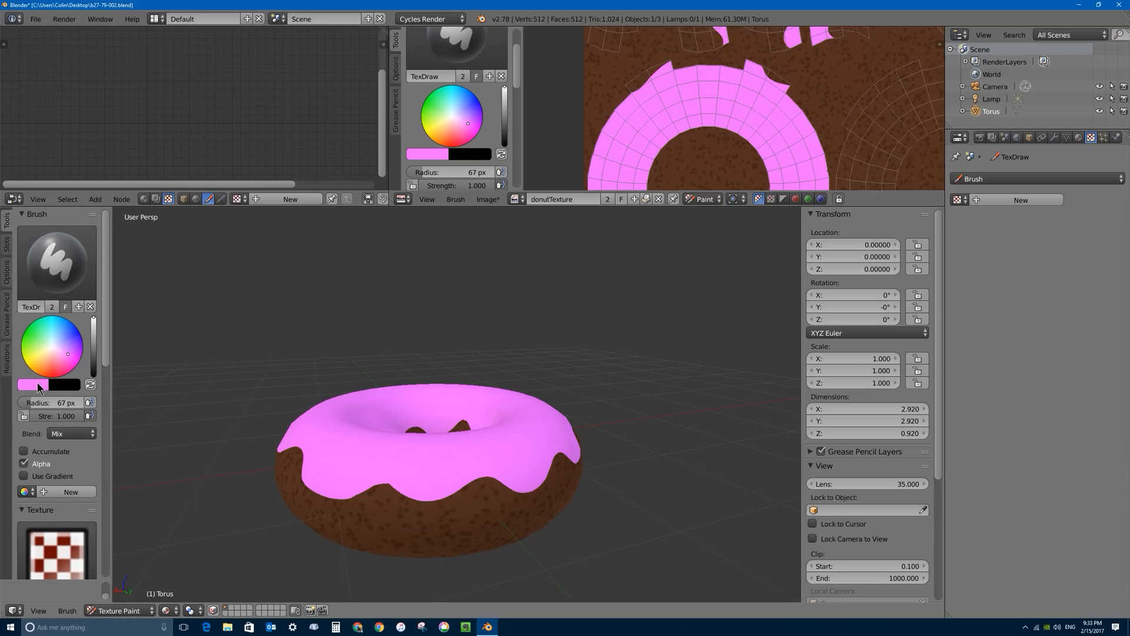
{"action": "left_click", "coordinate": [39, 386]}
{"action": "left_click", "coordinate": [97, 342]}
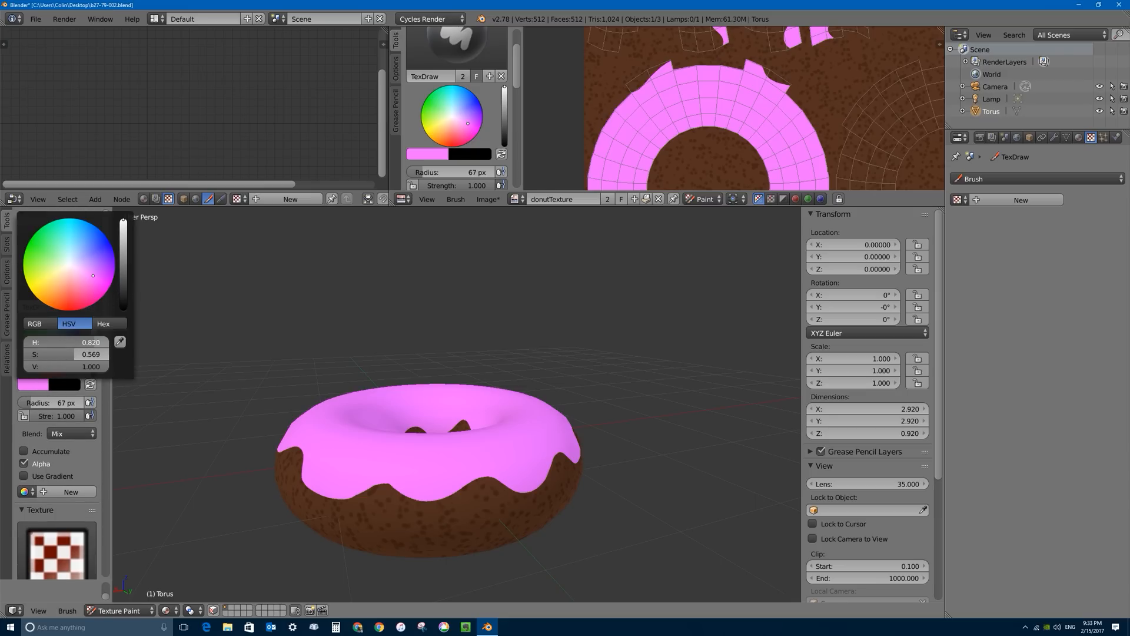
{"action": "type", "text": "1"}
{"action": "key", "text": "Tab"}
{"action": "type", "text": "1"}
{"action": "key", "text": "Return"}
- Set the brush colour's green and blue values to 1 and lower its brightness fully to black
{"action": "left_click", "coordinate": [37, 323]}
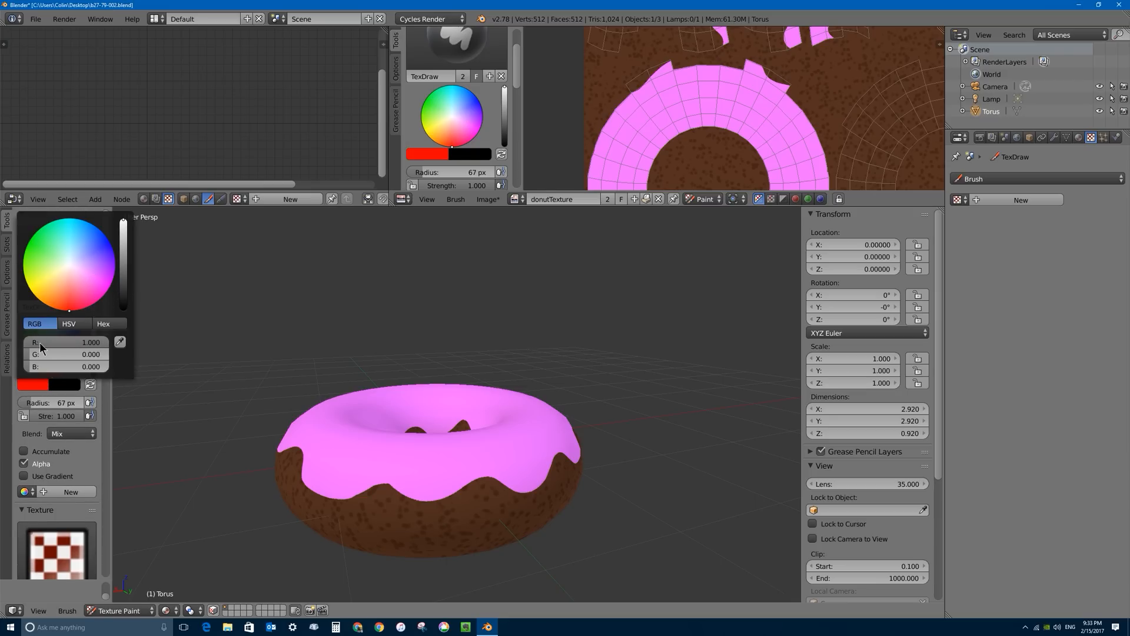
{"action": "left_click", "coordinate": [65, 353]}
{"action": "type", "text": "1"}
{"action": "key", "text": "Return"}
{"action": "left_click", "coordinate": [65, 366]}
{"action": "type", "text": "1"}
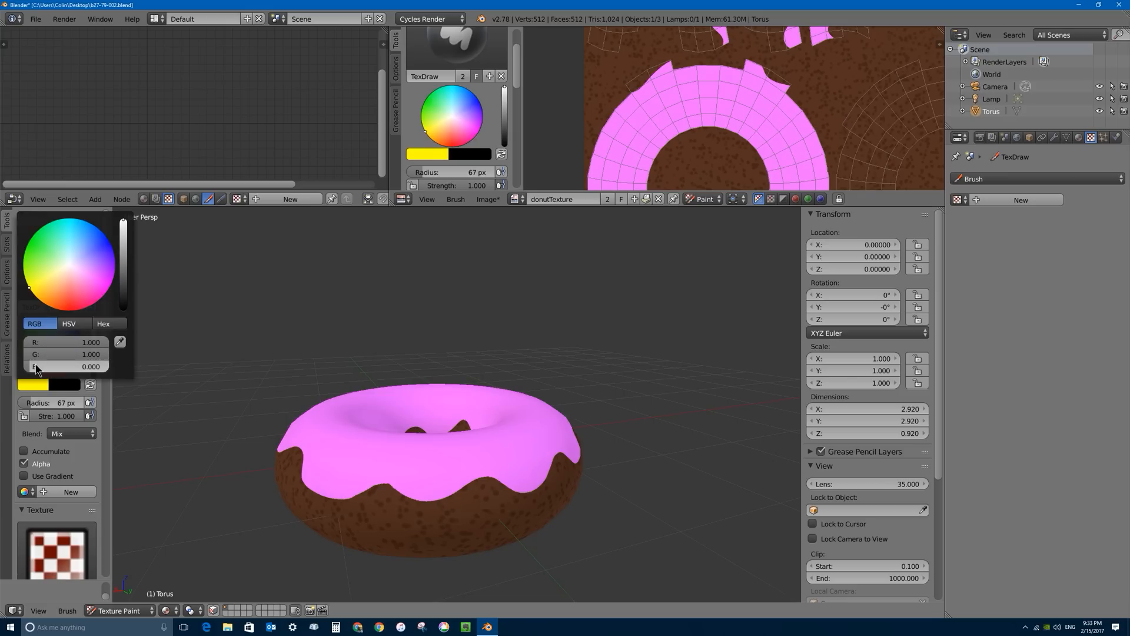
{"action": "key", "text": "Return"}
{"action": "left_click_drag", "start_coordinate": [128, 243], "coordinate": [128, 356]}
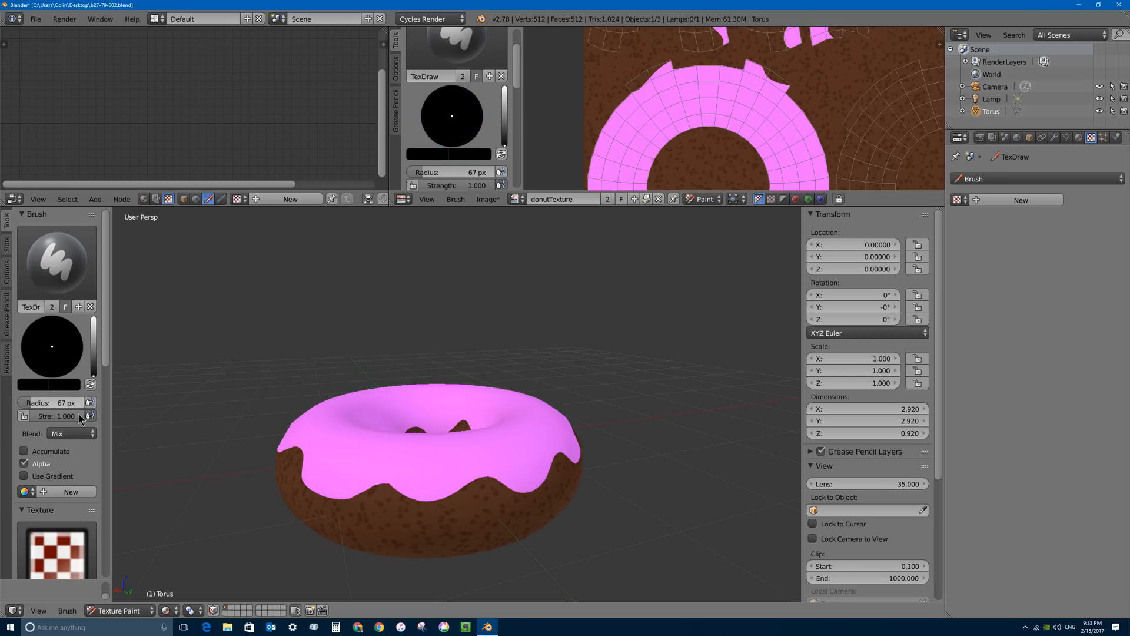
- Set the brush's blending mode to Darken
{"action": "left_click", "coordinate": [76, 432]}
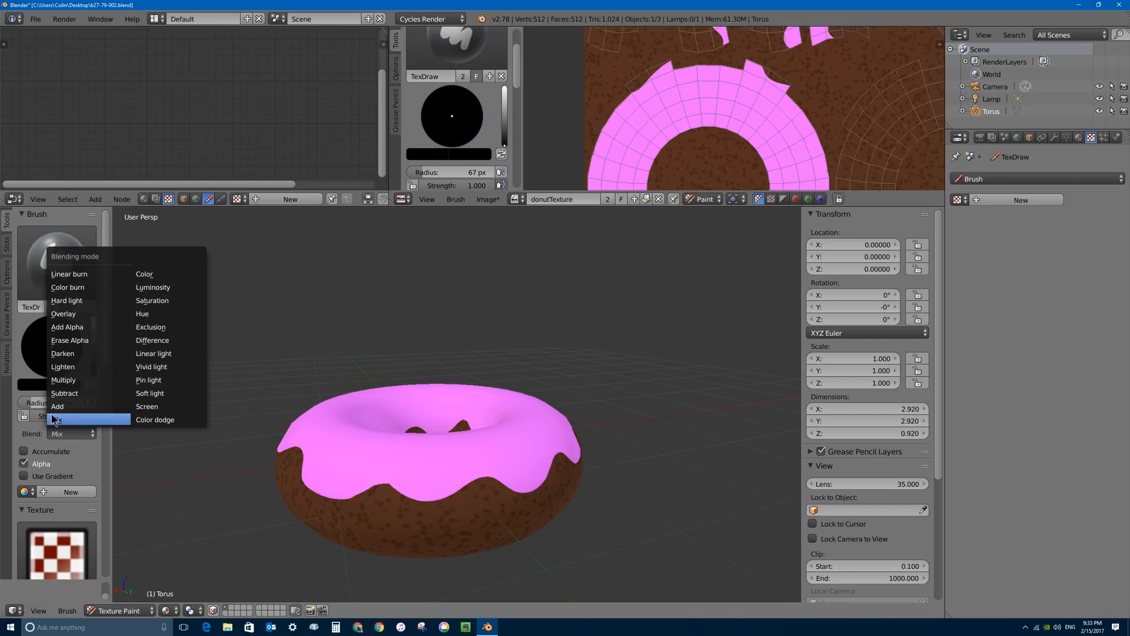
{"action": "left_click", "coordinate": [84, 355]}
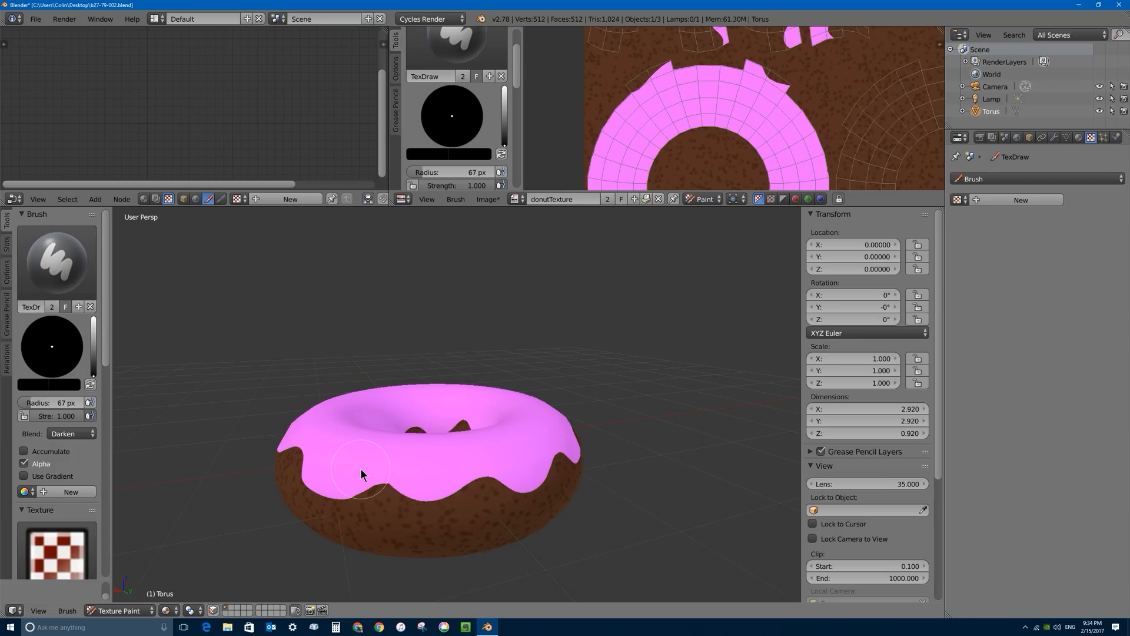
{"action": "middle_click_drag", "start_coordinate": [361, 470], "coordinate": [472, 439]}
{"action": "middle_click_drag", "start_coordinate": [404, 463], "coordinate": [411, 463]}
{"action": "scroll", "coordinate": [452, 434], "scroll_direction": "up", "scroll_amount": 3}
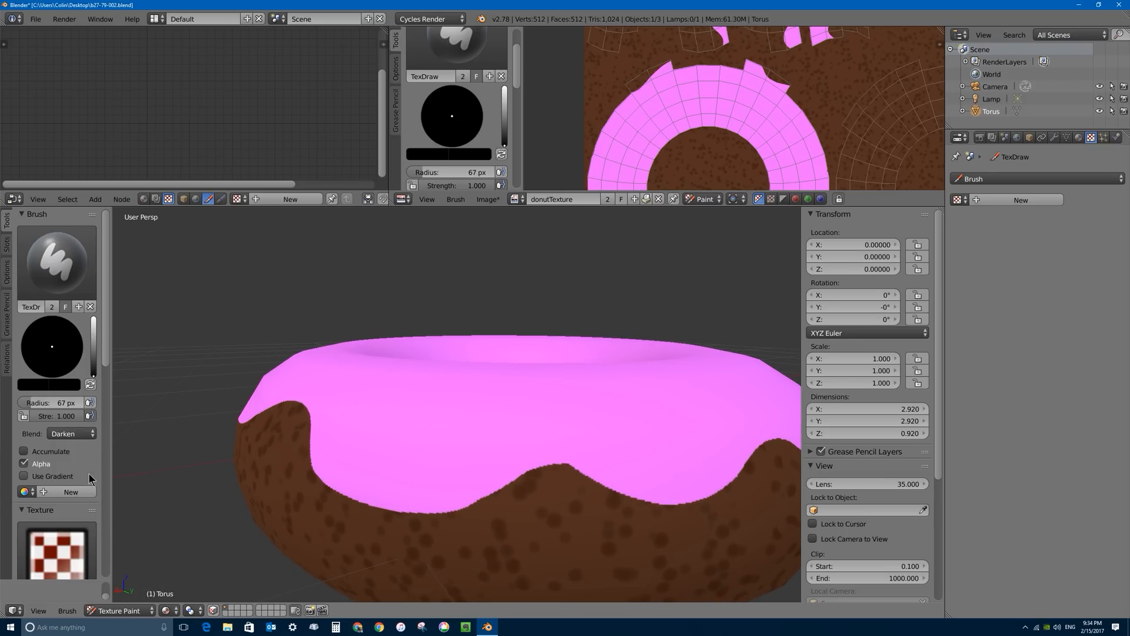
- Collapse the brush's Texture and Stroke settings and give the brush a sharp falloff curve
{"action": "scroll", "coordinate": [10, 312], "scroll_direction": "down", "scroll_amount": 8}
{"action": "left_click", "coordinate": [17, 313]}
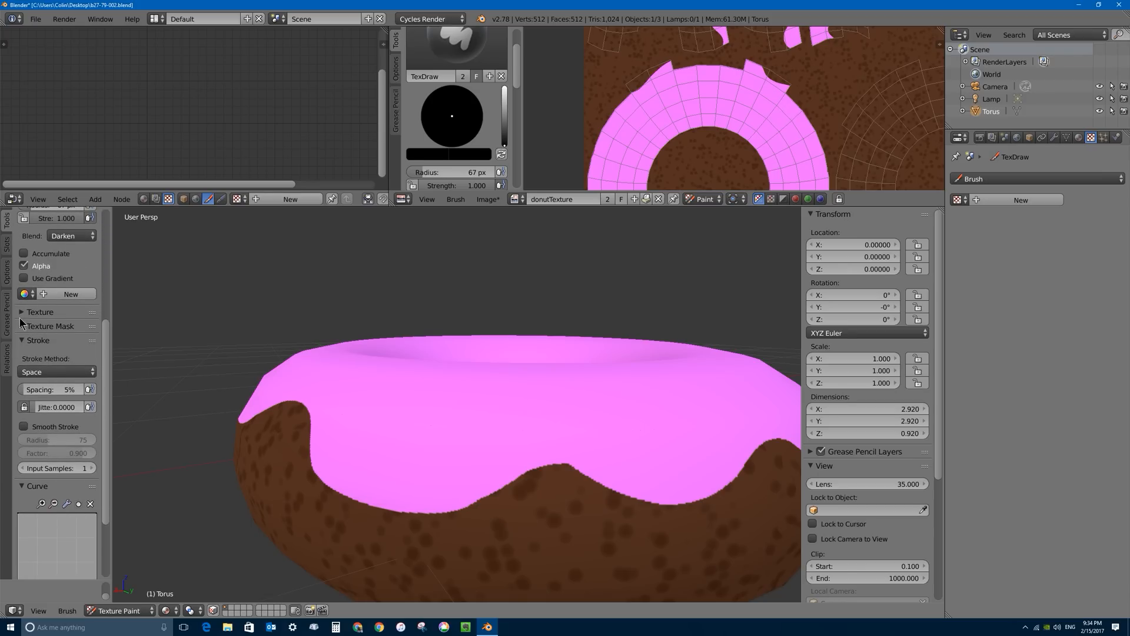
{"action": "left_click", "coordinate": [22, 341]}
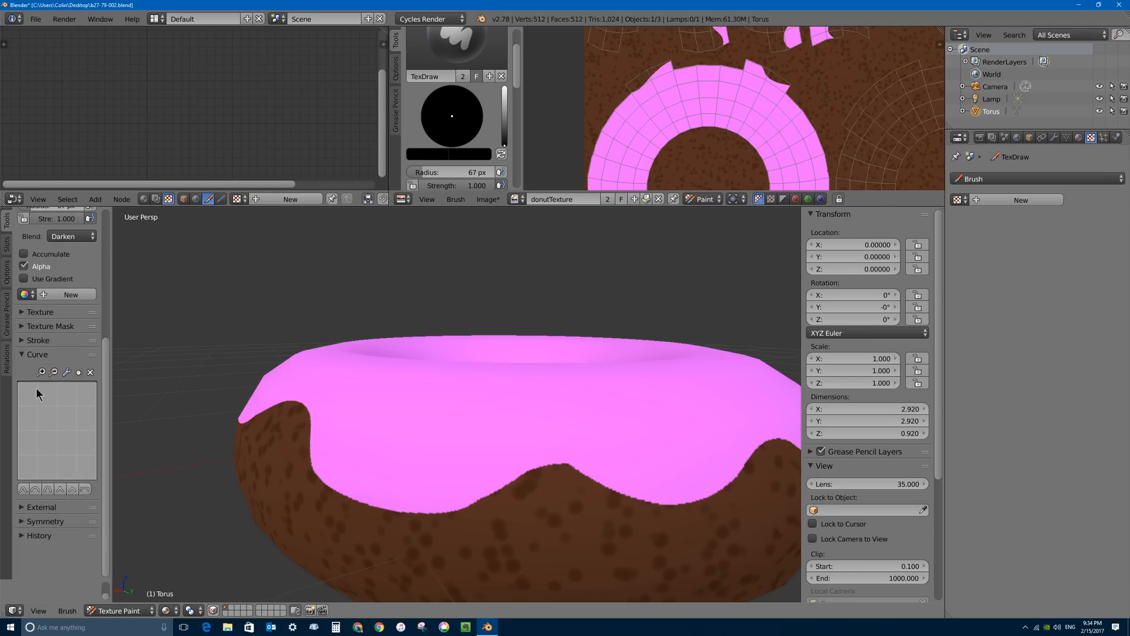
{"action": "left_click", "coordinate": [60, 489]}
- Paint a test stroke along the icing edge, undo it, and lower the brush strength to 0.027
{"action": "mouse_move", "coordinate": [297, 425]}
{"action": "left_mouse_down"}
{"action": "mouse_move", "coordinate": [312, 468]}
{"action": "mouse_move", "coordinate": [416, 517]}
{"action": "mouse_move", "coordinate": [463, 502]}
{"action": "left_mouse_up"}
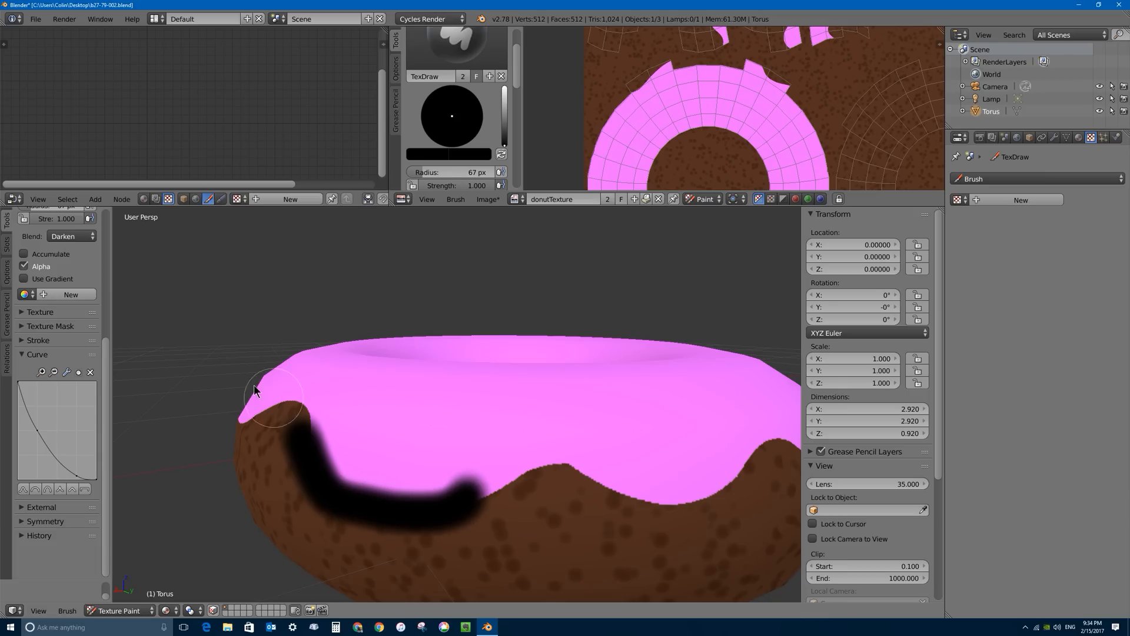
{"action": "key", "text": "ctrl+z"}
{"action": "left_click_drag", "start_coordinate": [108, 348], "coordinate": [104, 253]}
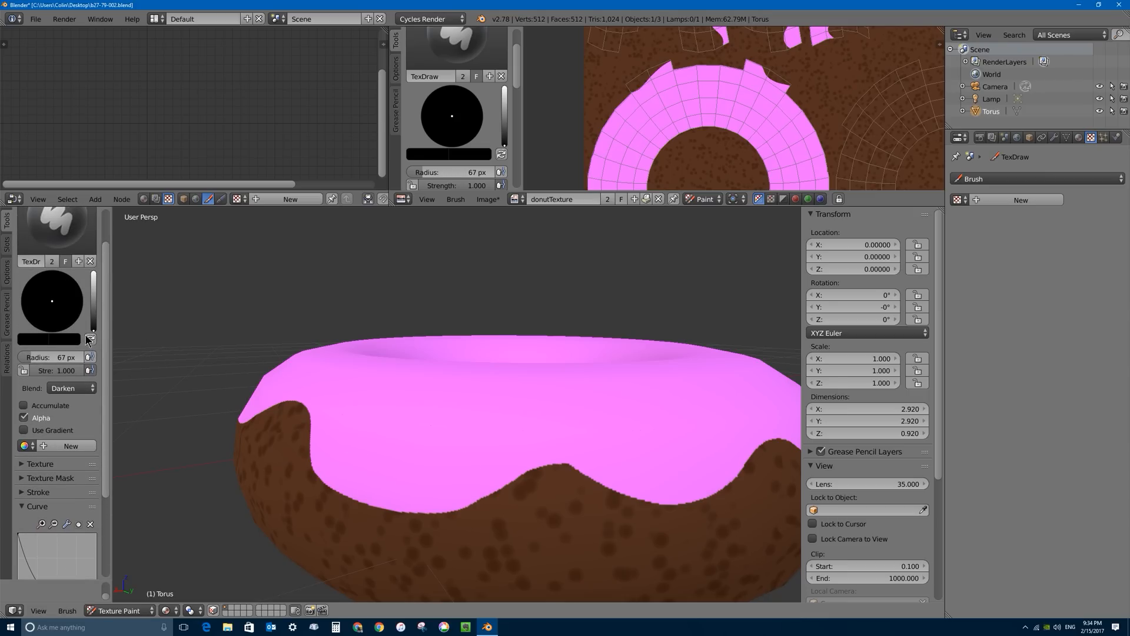
{"action": "left_click_drag", "start_coordinate": [68, 370], "coordinate": [31, 370]}
{"action": "scroll", "coordinate": [376, 453], "scroll_direction": "up", "scroll_amount": 4}
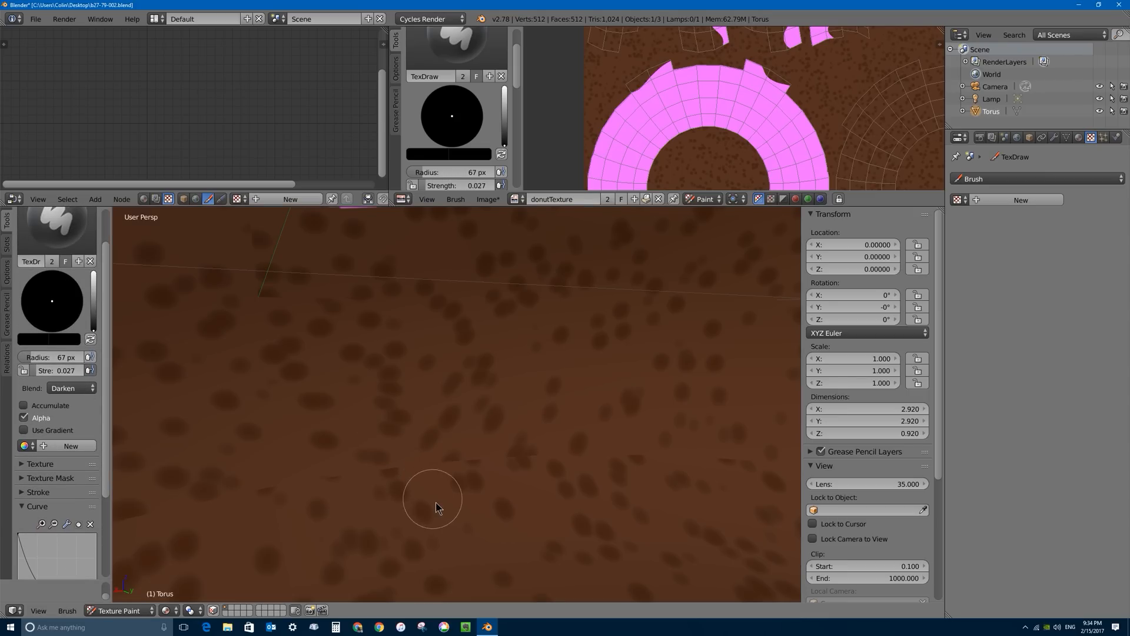
{"action": "scroll", "coordinate": [433, 501], "scroll_direction": "down", "scroll_amount": 4}
- Set the brush radius to 24 px and its strength to 0.248
{"action": "key", "text": "f"}
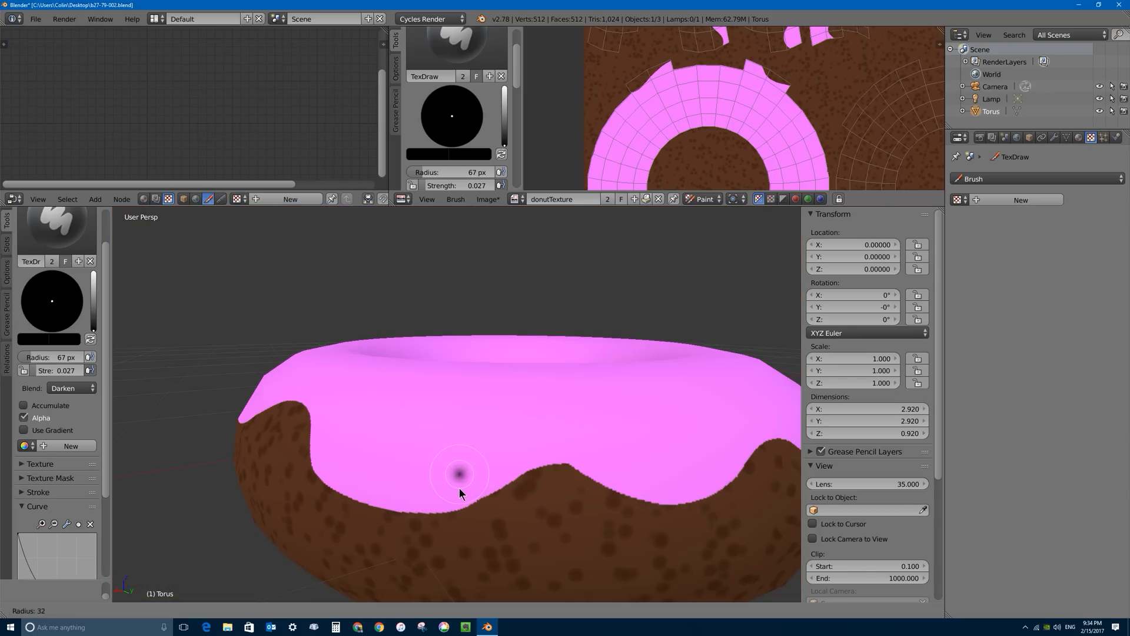
{"action": "left_click", "coordinate": [461, 483]}
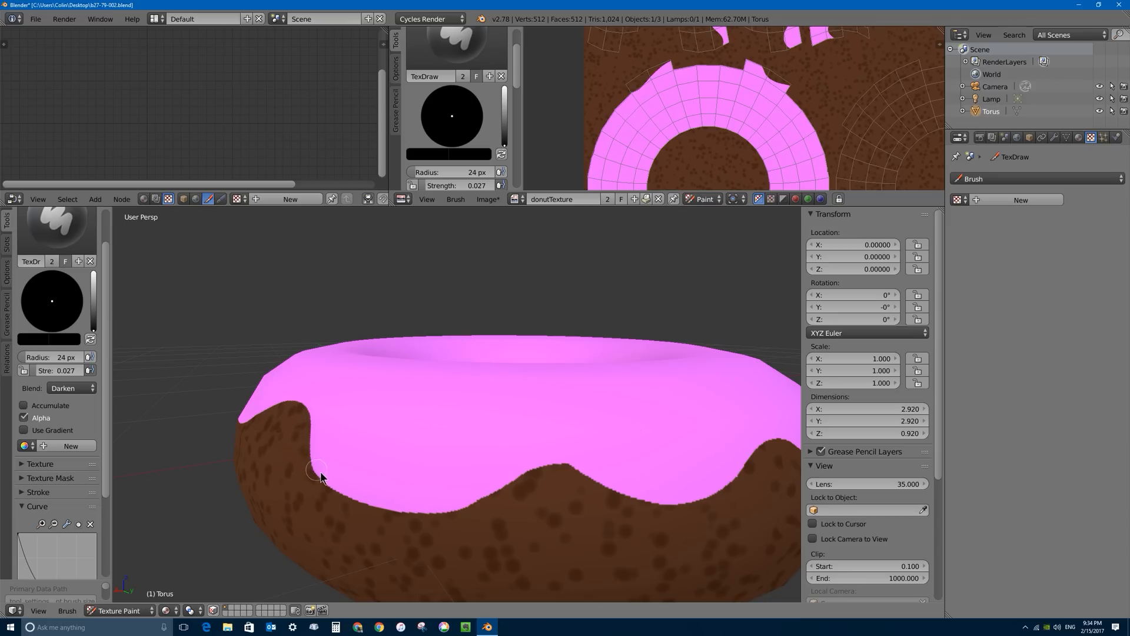
{"action": "key", "text": "shift+f"}
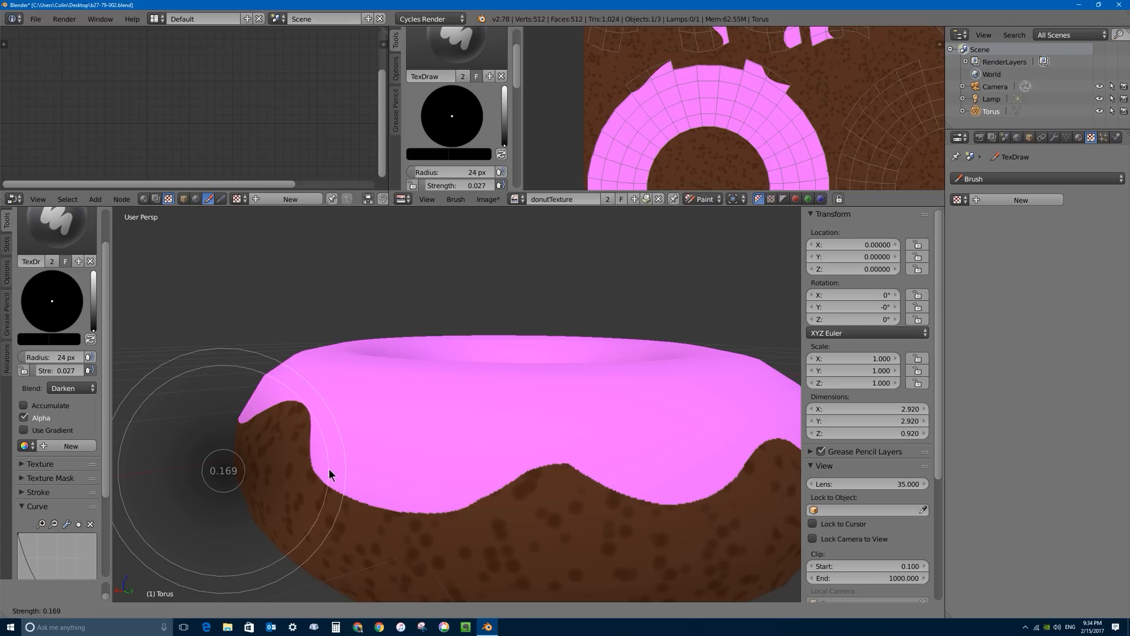
{"action": "left_click", "coordinate": [321, 468]}
- Paint a thin dark shadow beneath the icing's wavy edge, undoing the first stroke and reducing the brush to 16 px
{"action": "mouse_move", "coordinate": [318, 471]}
{"action": "left_mouse_down"}
{"action": "mouse_move", "coordinate": [357, 501]}
{"action": "mouse_move", "coordinate": [402, 511]}
{"action": "mouse_move", "coordinate": [468, 510]}
{"action": "mouse_move", "coordinate": [555, 469]}
{"action": "left_mouse_up"}
{"action": "key", "text": "ctrl+z"}
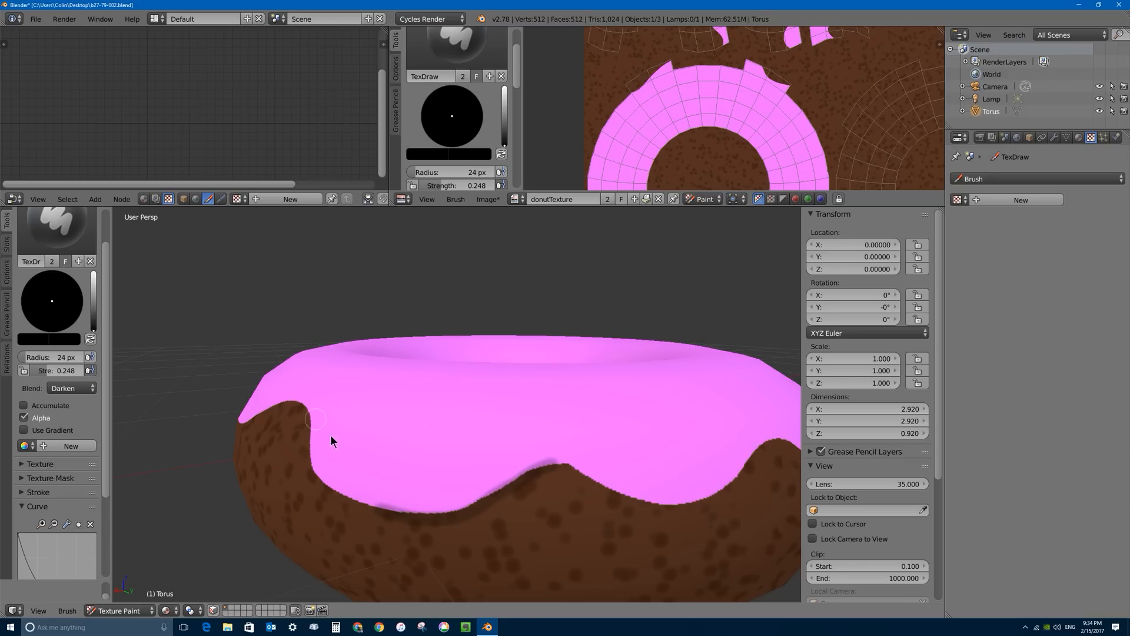
{"action": "middle_click_drag", "start_coordinate": [534, 405], "coordinate": [583, 438]}
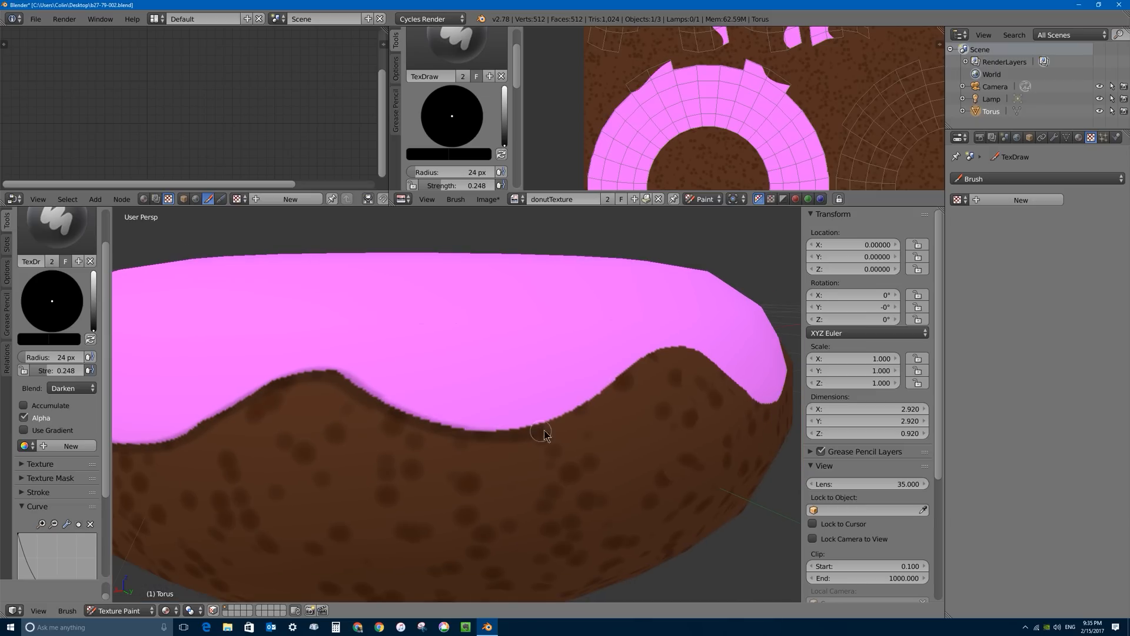
{"action": "mouse_move", "coordinate": [543, 429]}
{"action": "middle_mouse_down"}
{"action": "mouse_move", "coordinate": [387, 386]}
{"action": "mouse_move", "coordinate": [283, 386]}
{"action": "mouse_move", "coordinate": [298, 412]}
{"action": "mouse_move", "coordinate": [602, 404]}
{"action": "middle_mouse_up"}
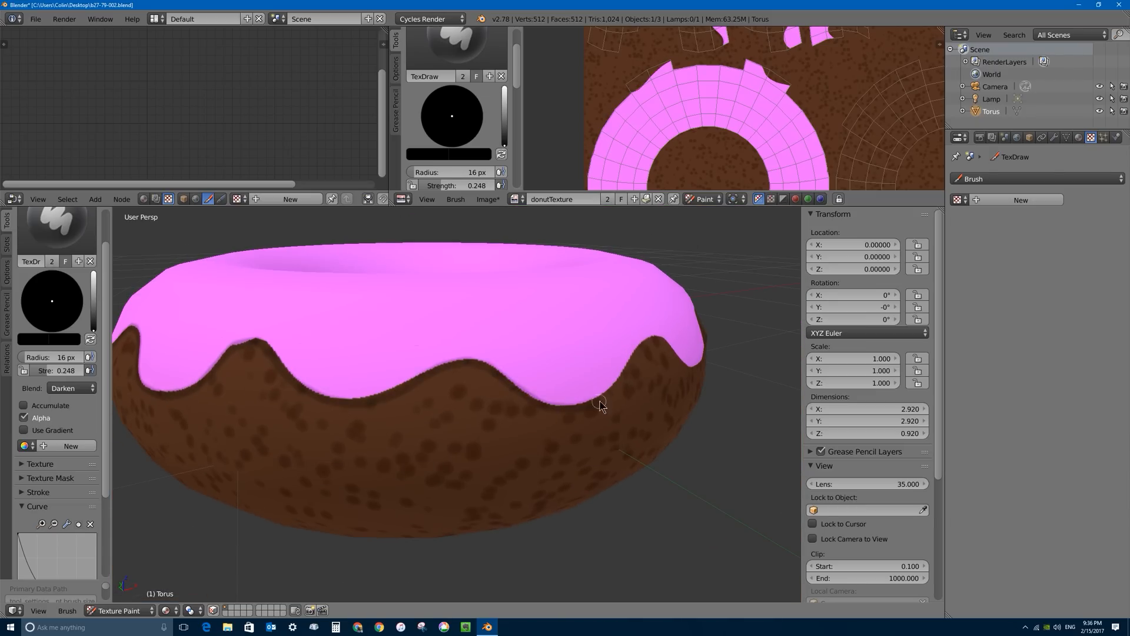
{"action": "scroll", "coordinate": [591, 306], "scroll_direction": "up", "scroll_amount": 6}
{"action": "scroll", "coordinate": [591, 305], "scroll_direction": "down", "scroll_amount": 6}
{"action": "scroll", "coordinate": [420, 354], "scroll_direction": "down", "scroll_amount": 3}
{"action": "mouse_move", "coordinate": [381, 394]}
{"action": "middle_mouse_down"}
{"action": "mouse_move", "coordinate": [420, 355]}
{"action": "mouse_move", "coordinate": [662, 404]}
{"action": "mouse_move", "coordinate": [575, 333]}
{"action": "middle_mouse_up"}
{"action": "scroll", "coordinate": [484, 366], "scroll_direction": "up", "scroll_amount": 6}
{"action": "scroll", "coordinate": [576, 333], "scroll_direction": "down", "scroll_amount": 6}
- Continue the dark shading under the icing edge around the donut's sides, adjusting the brush's radius and strength
{"action": "key", "text": "f"}
{"action": "key", "text": "shift+f"}
{"action": "mouse_move", "coordinate": [612, 465]}
{"action": "middle_mouse_down"}
{"action": "mouse_move", "coordinate": [580, 489]}
{"action": "mouse_move", "coordinate": [424, 412]}
{"action": "middle_mouse_up"}
{"action": "scroll", "coordinate": [465, 436], "scroll_direction": "up", "scroll_amount": 2}
{"action": "key", "text": "f"}
{"action": "key", "text": "shift+f"}
{"action": "scroll", "coordinate": [699, 461], "scroll_direction": "down", "scroll_amount": 2}
{"action": "mouse_move", "coordinate": [698, 461]}
{"action": "middle_mouse_down"}
{"action": "mouse_move", "coordinate": [547, 489]}
{"action": "mouse_move", "coordinate": [424, 471]}
{"action": "middle_mouse_up"}
{"action": "scroll", "coordinate": [293, 439], "scroll_direction": "up", "scroll_amount": 3}
{"action": "scroll", "coordinate": [293, 440], "scroll_direction": "up", "scroll_amount": 4}
- Readjust the brush's size and strength and paint more dark shading around the icing drips
{"action": "key", "text": "f"}
{"action": "key", "text": "shift+f"}
{"action": "left_click_drag", "start_coordinate": [159, 337], "coordinate": [284, 387]}
{"action": "scroll", "coordinate": [285, 386], "scroll_direction": "down", "scroll_amount": 2}
{"action": "mouse_move", "coordinate": [285, 386]}
{"action": "middle_mouse_down"}
{"action": "mouse_move", "coordinate": [429, 351]}
{"action": "mouse_move", "coordinate": [489, 439]}
{"action": "mouse_move", "coordinate": [525, 404]}
{"action": "middle_mouse_up"}
{"action": "key", "text": "f"}
{"action": "key", "text": "shift+f"}
{"action": "left_click_drag", "start_coordinate": [459, 371], "coordinate": [525, 404]}
{"action": "mouse_move", "coordinate": [525, 404]}
{"action": "middle_mouse_down"}
{"action": "mouse_move", "coordinate": [547, 431]}
{"action": "mouse_move", "coordinate": [495, 447]}
{"action": "mouse_move", "coordinate": [449, 482]}
{"action": "middle_mouse_up"}
{"action": "scroll", "coordinate": [547, 425], "scroll_direction": "down", "scroll_amount": 6}
- Deepen the soft shading on the icing and chocolate, bringing the brush to 100 px radius and 0.112 strength
{"action": "key", "text": "f"}
{"action": "key", "text": "shift+f"}
{"action": "scroll", "coordinate": [598, 482], "scroll_direction": "up", "scroll_amount": 3}
{"action": "scroll", "coordinate": [532, 404], "scroll_direction": "up", "scroll_amount": 4}
{"action": "mouse_move", "coordinate": [598, 482]}
{"action": "middle_mouse_down"}
{"action": "mouse_move", "coordinate": [510, 368]}
{"action": "mouse_move", "coordinate": [532, 341]}
{"action": "mouse_move", "coordinate": [722, 397]}
{"action": "mouse_move", "coordinate": [564, 348]}
{"action": "mouse_move", "coordinate": [431, 441]}
{"action": "mouse_move", "coordinate": [321, 245]}
{"action": "mouse_move", "coordinate": [623, 420]}
{"action": "middle_mouse_up"}
{"action": "scroll", "coordinate": [532, 404], "scroll_direction": "down", "scroll_amount": 6}
{"action": "scroll", "coordinate": [510, 368], "scroll_direction": "up", "scroll_amount": 4}
{"action": "key", "text": "f"}
{"action": "scroll", "coordinate": [722, 396], "scroll_direction": "down", "scroll_amount": 3}
{"action": "scroll", "coordinate": [563, 348], "scroll_direction": "up", "scroll_amount": 1}
{"action": "scroll", "coordinate": [321, 244], "scroll_direction": "down", "scroll_amount": 3}
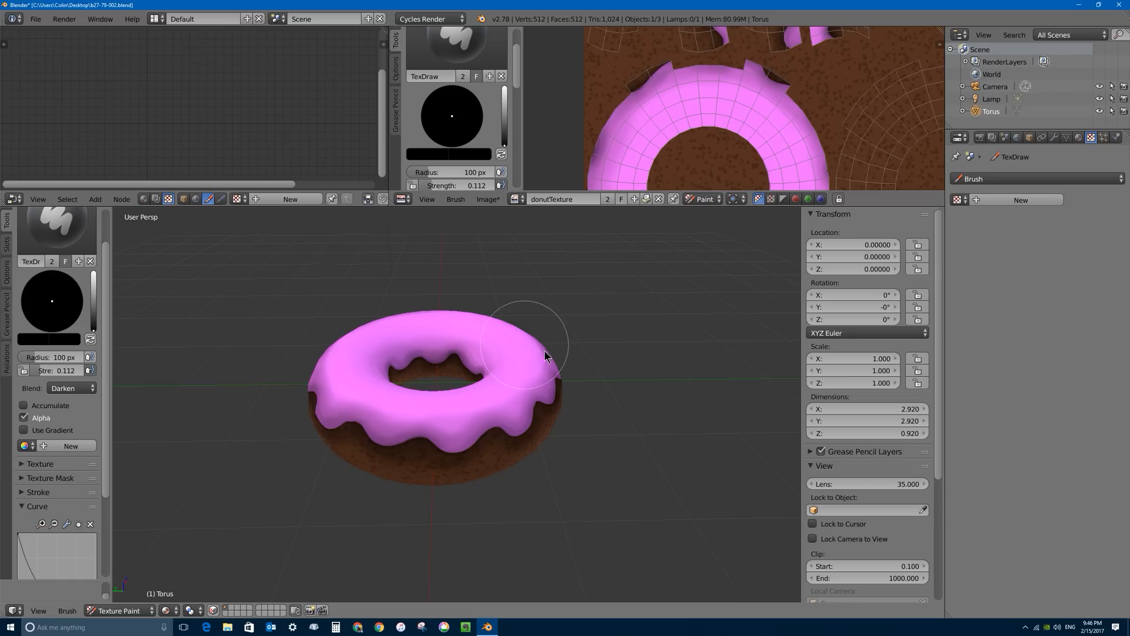
- Raise the brush colour to white and set its blending mode to Luminosity
{"action": "middle_click_drag", "start_coordinate": [482, 395], "coordinate": [431, 409]}
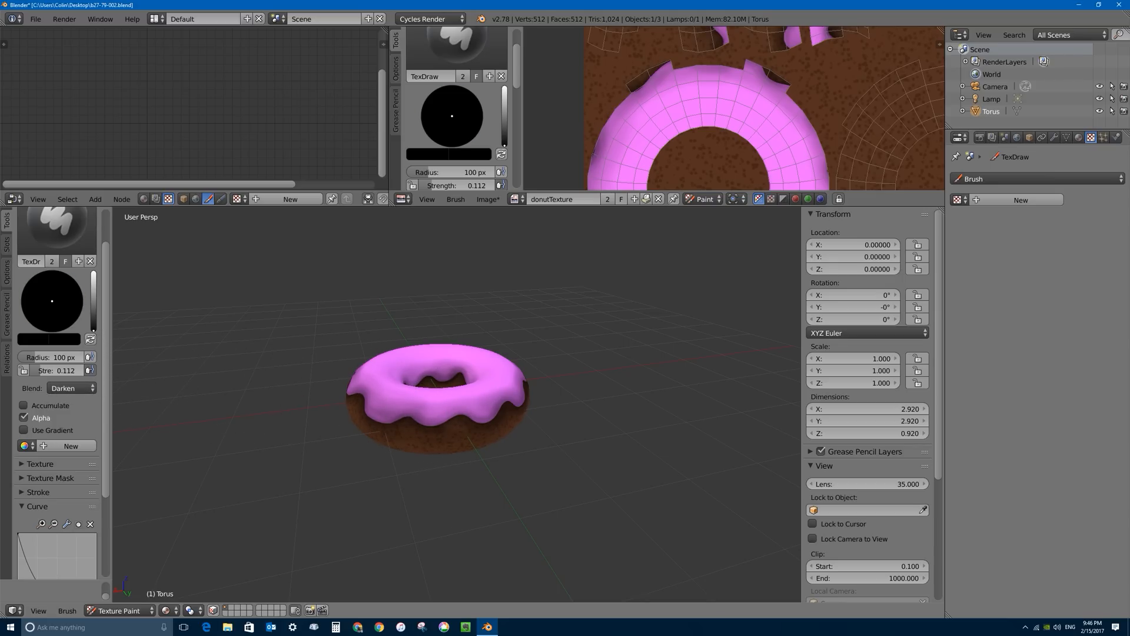
{"action": "left_click_drag", "start_coordinate": [93, 330], "coordinate": [93, 272]}
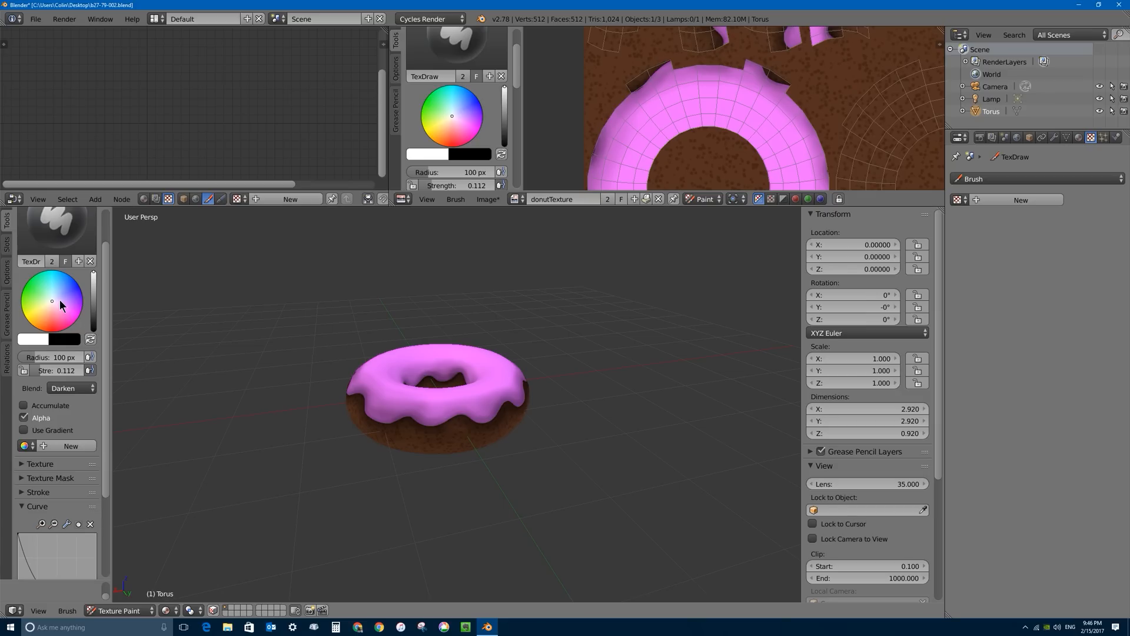
{"action": "left_click", "coordinate": [72, 389]}
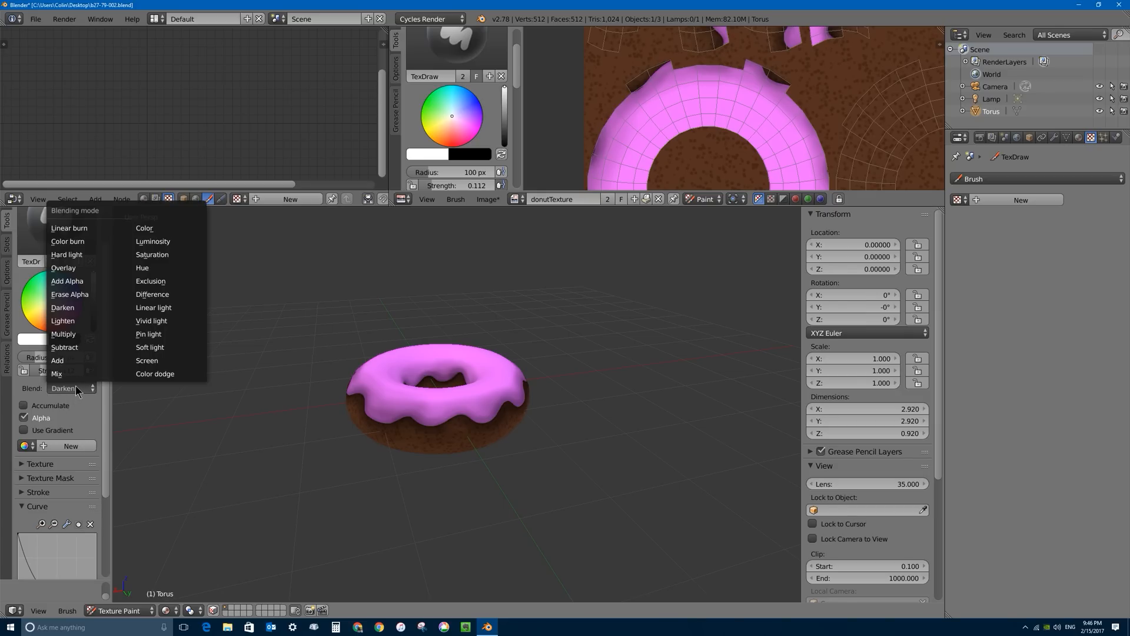
{"action": "left_click", "coordinate": [164, 242]}
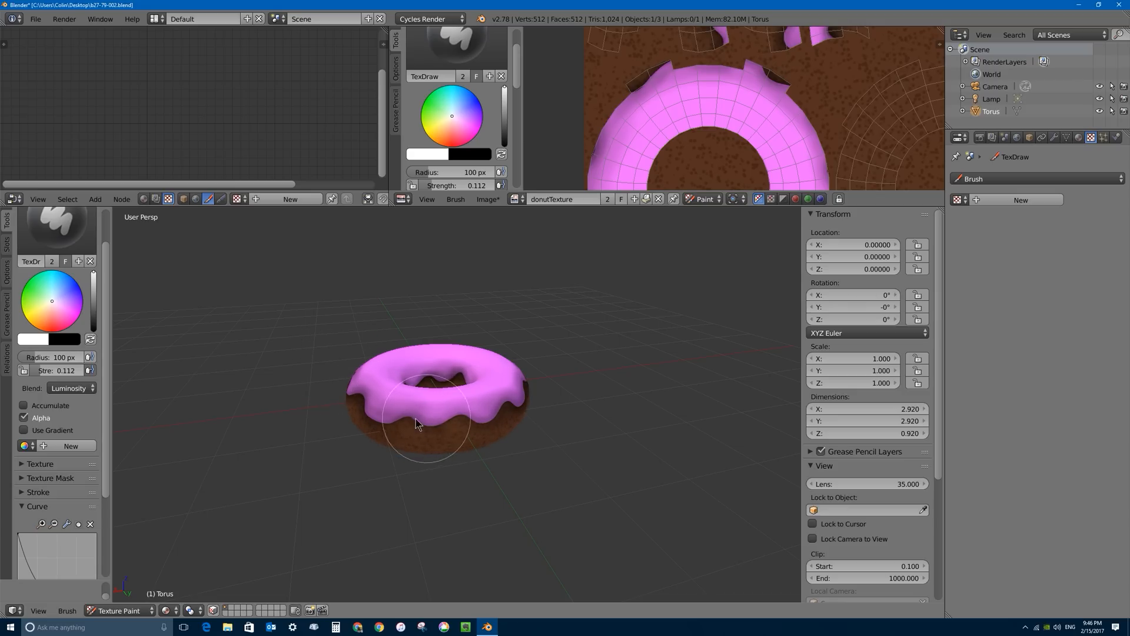
{"action": "mouse_move", "coordinate": [465, 419]}
{"action": "middle_mouse_down"}
{"action": "mouse_move", "coordinate": [457, 425]}
{"action": "mouse_move", "coordinate": [471, 421]}
{"action": "middle_mouse_up"}
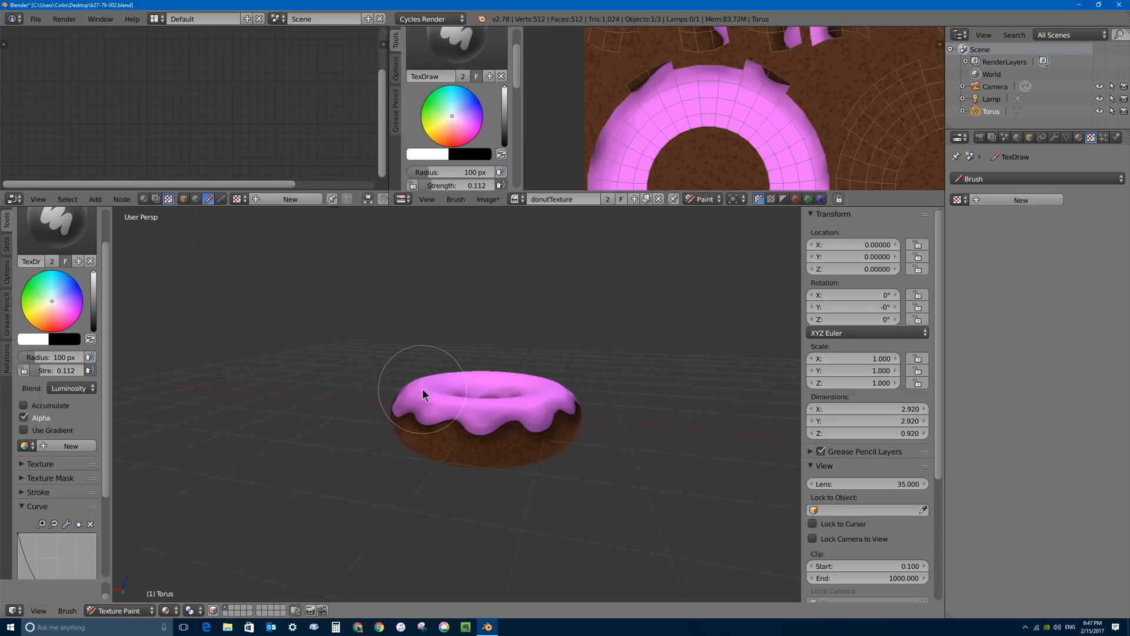
- Set the brush strength to 0.120 and paint soft highlights along the donut's lower icing and chocolate sides
{"action": "key", "text": "shift+f"}
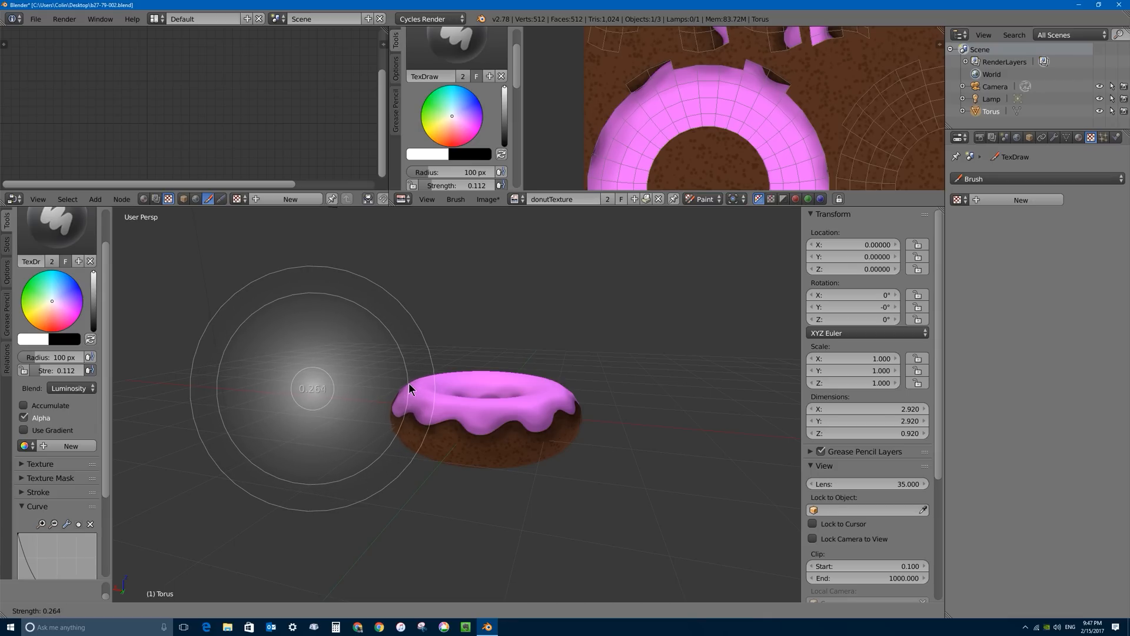
{"action": "left_click", "coordinate": [429, 390]}
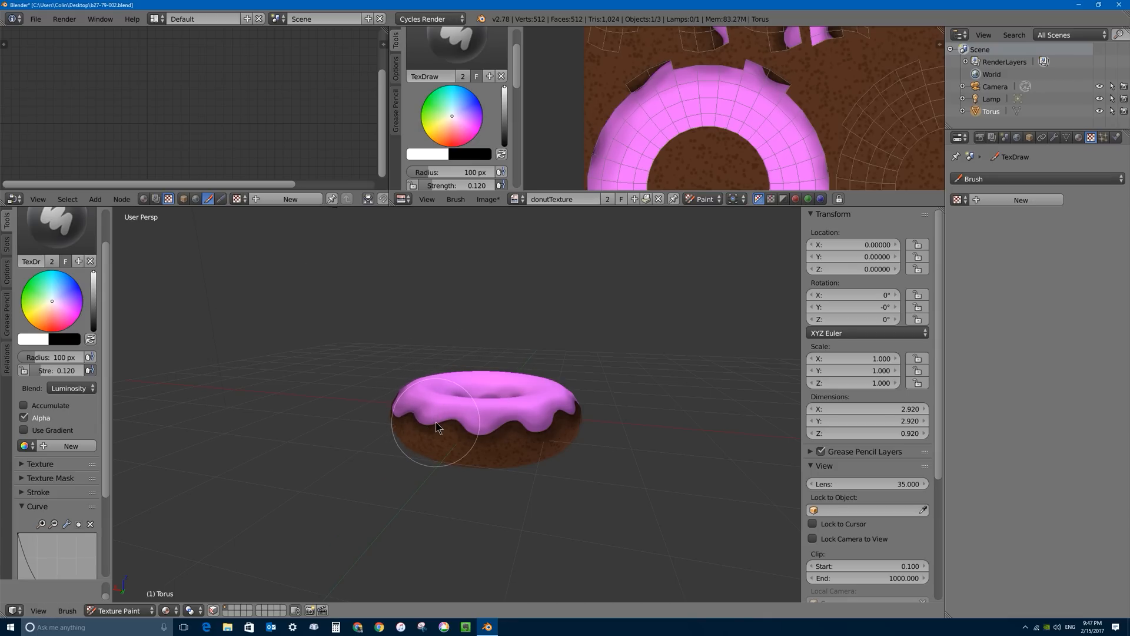
{"action": "left_click_drag", "start_coordinate": [432, 426], "coordinate": [574, 421]}
{"action": "mouse_move", "coordinate": [583, 422]}
{"action": "middle_mouse_down"}
{"action": "mouse_move", "coordinate": [558, 432]}
{"action": "mouse_move", "coordinate": [616, 444]}
{"action": "mouse_move", "coordinate": [580, 436]}
{"action": "middle_mouse_up"}
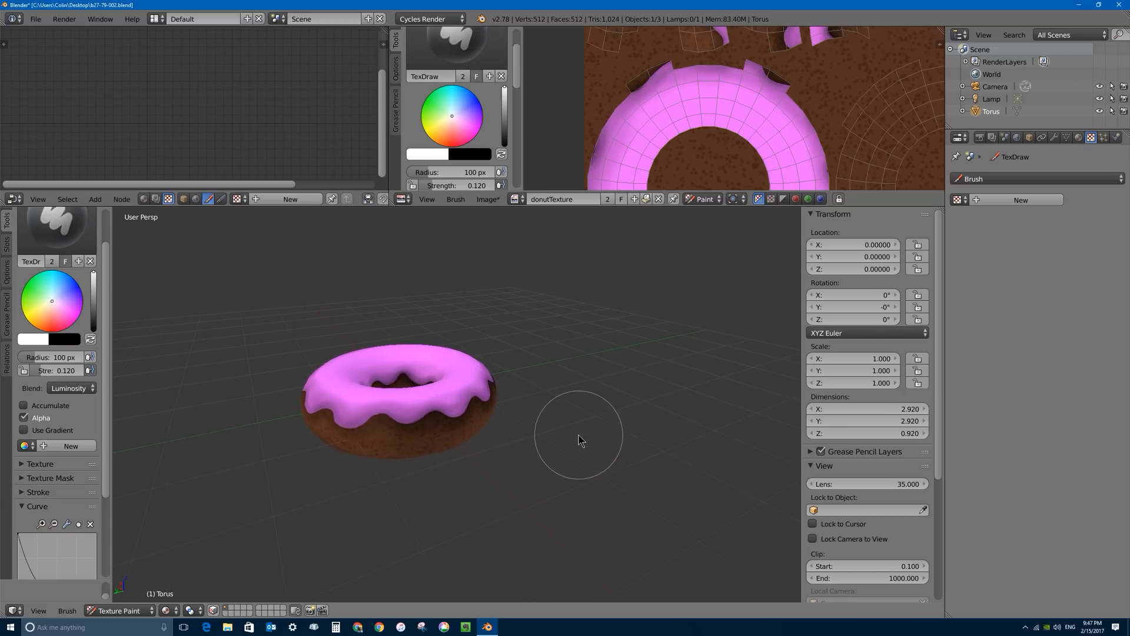
{"action": "left_click_drag", "start_coordinate": [456, 422], "coordinate": [379, 431]}
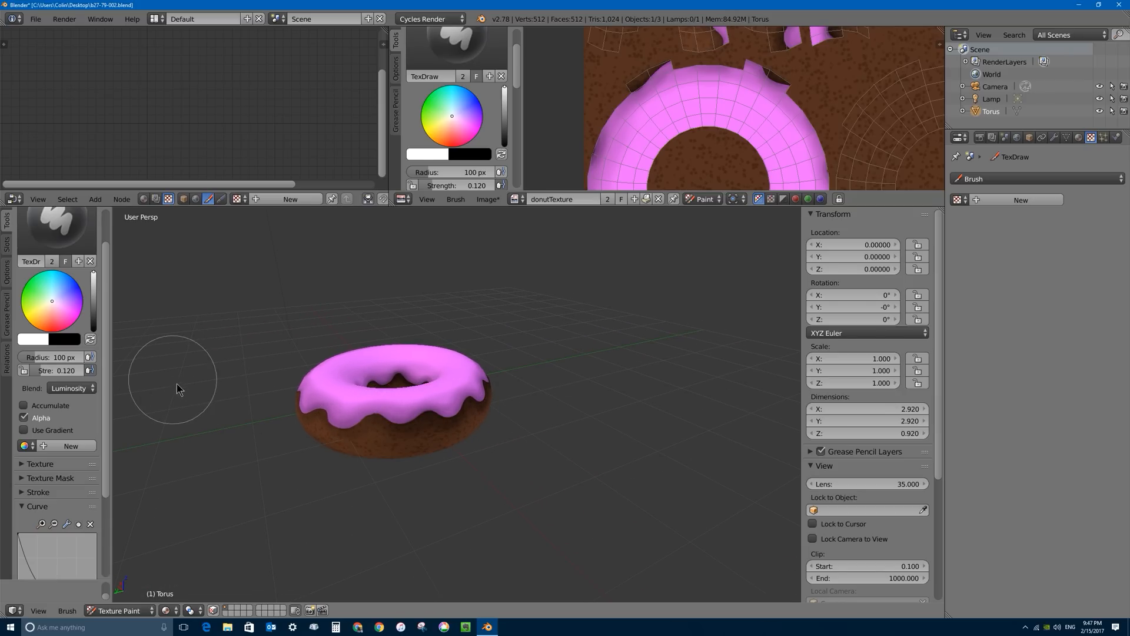
{"action": "middle_click_drag", "start_coordinate": [236, 426], "coordinate": [310, 418]}
{"action": "left_click_drag", "start_coordinate": [365, 445], "coordinate": [220, 443]}
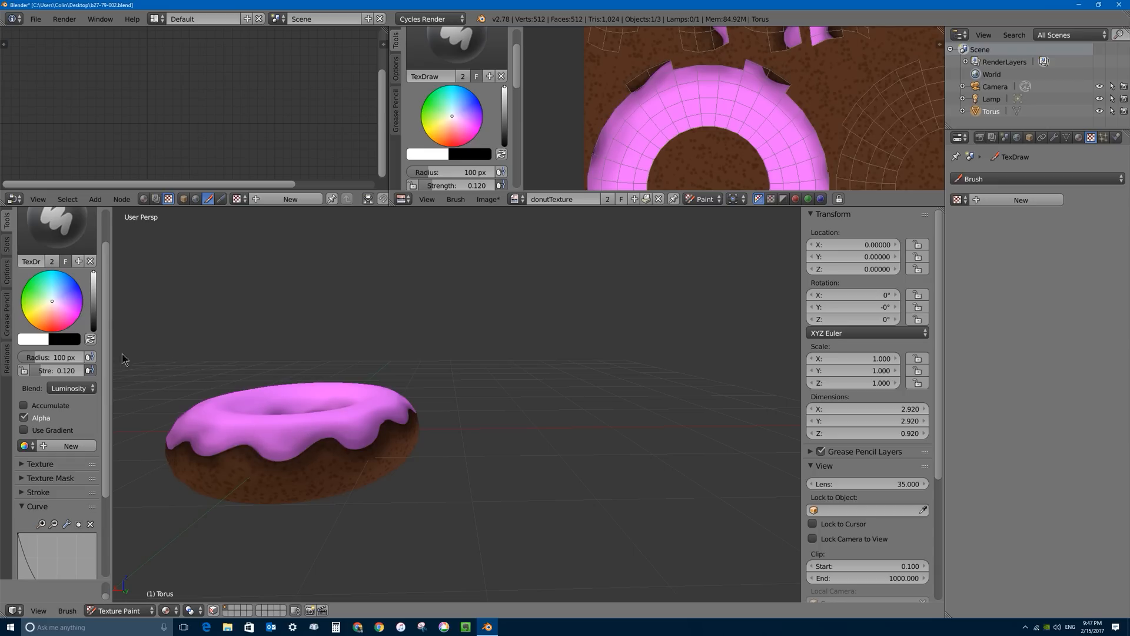
- Reduce the brush strength to 0.043
{"action": "key", "text": "shift+f"}
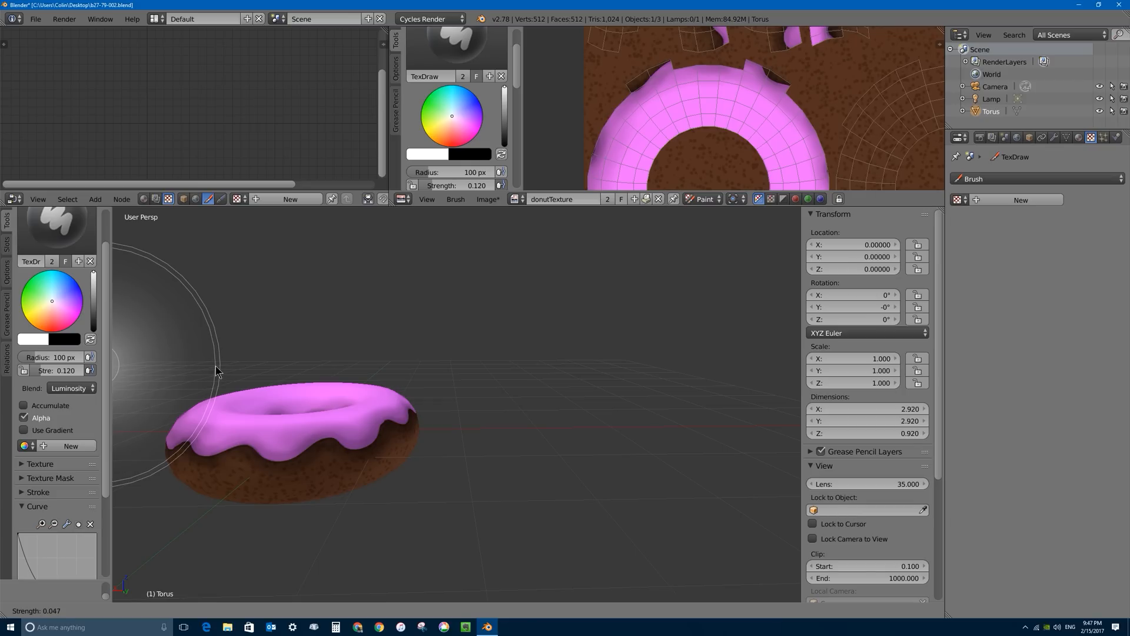
{"action": "left_click", "coordinate": [216, 371]}
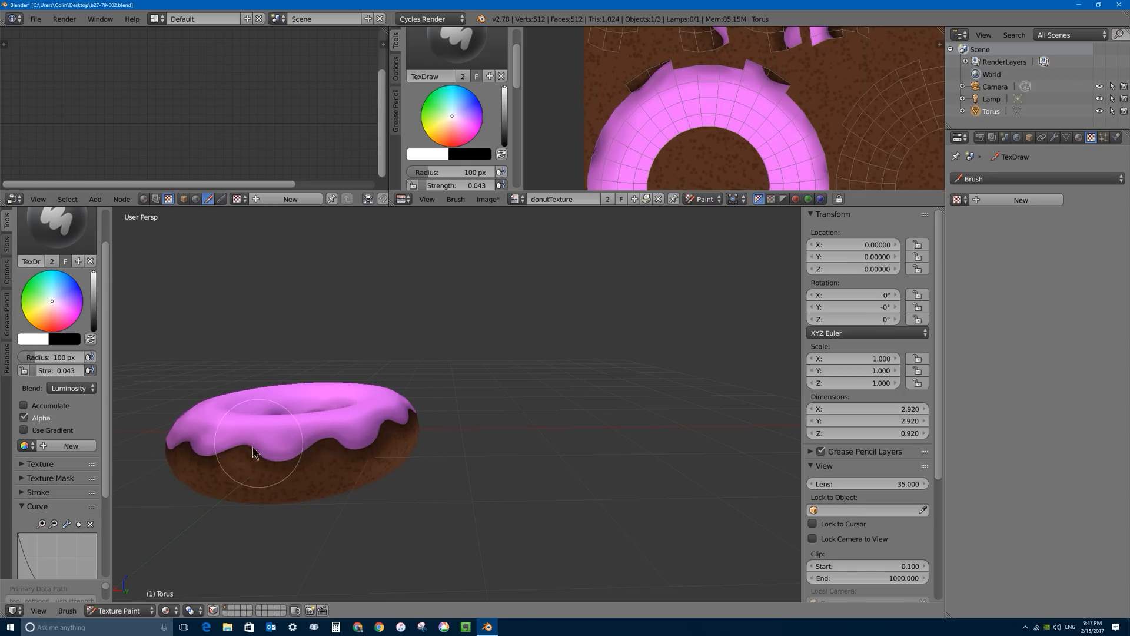
- Set the brush strength to 0.095 and radius to 157 px while painting soft highlights around the donut's icing and chocolate
{"action": "middle_click_drag", "start_coordinate": [307, 439], "coordinate": [340, 412]}
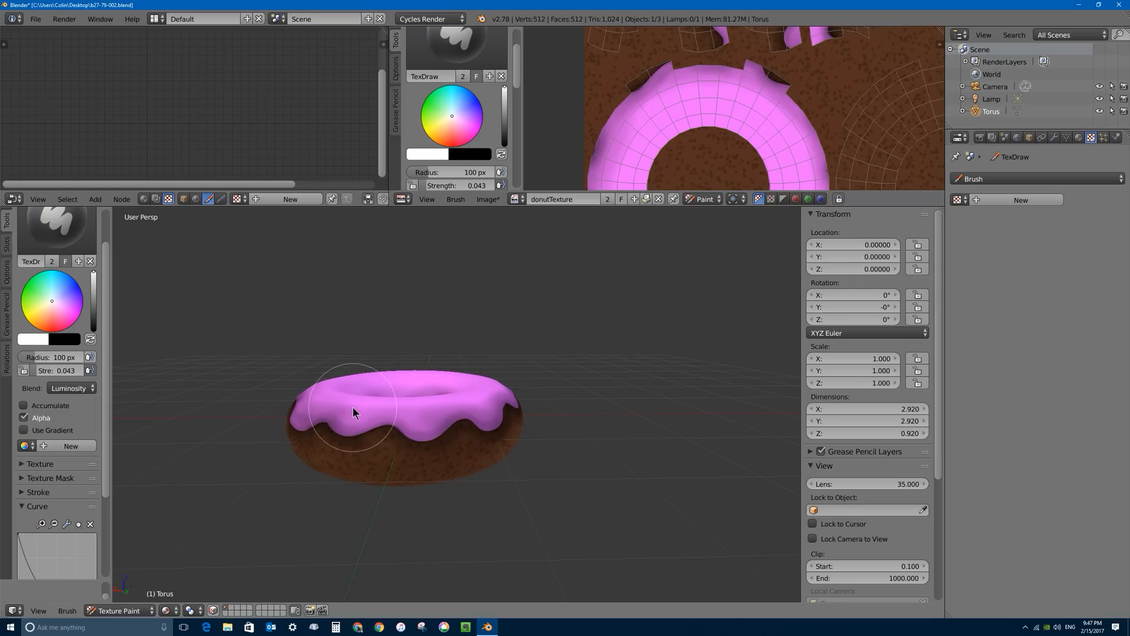
{"action": "key", "text": "shift+f"}
{"action": "left_click", "coordinate": [349, 413]}
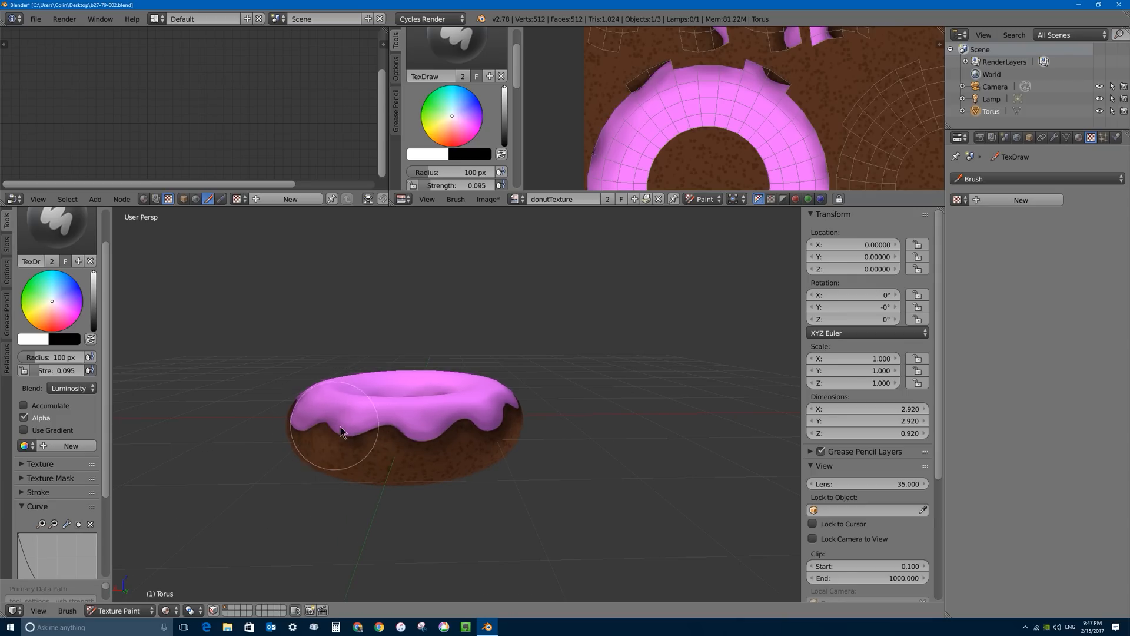
{"action": "scroll", "coordinate": [418, 445], "scroll_direction": "up", "scroll_amount": 4}
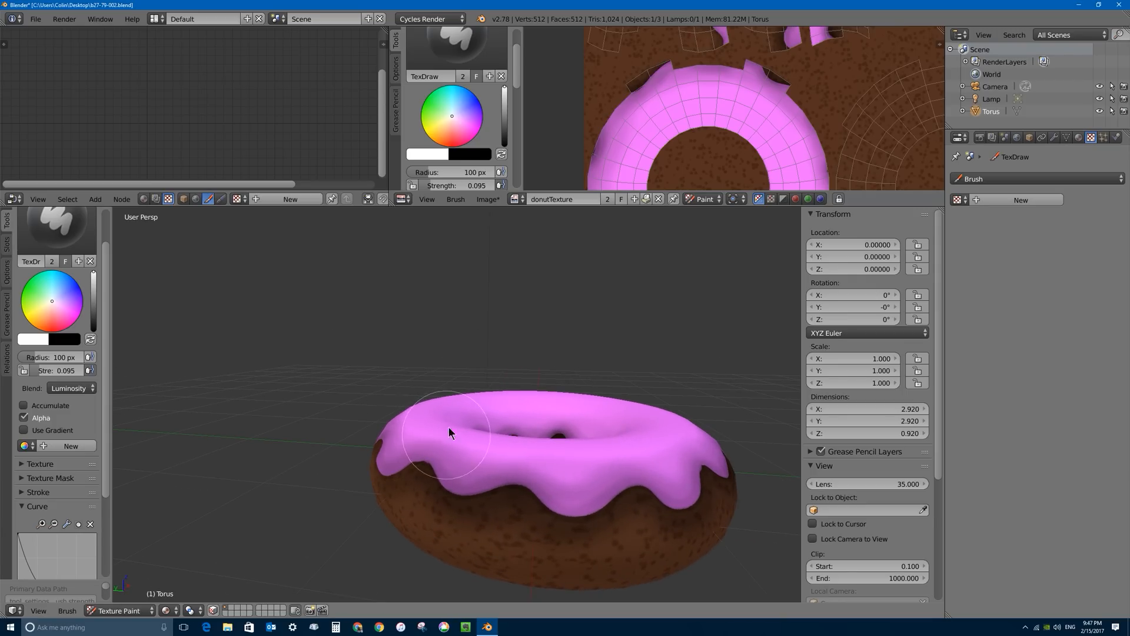
{"action": "scroll", "coordinate": [450, 433], "scroll_direction": "down", "scroll_amount": 4}
{"action": "middle_click_drag", "start_coordinate": [529, 454], "coordinate": [606, 466]}
{"action": "scroll", "coordinate": [514, 425], "scroll_direction": "up", "scroll_amount": 6}
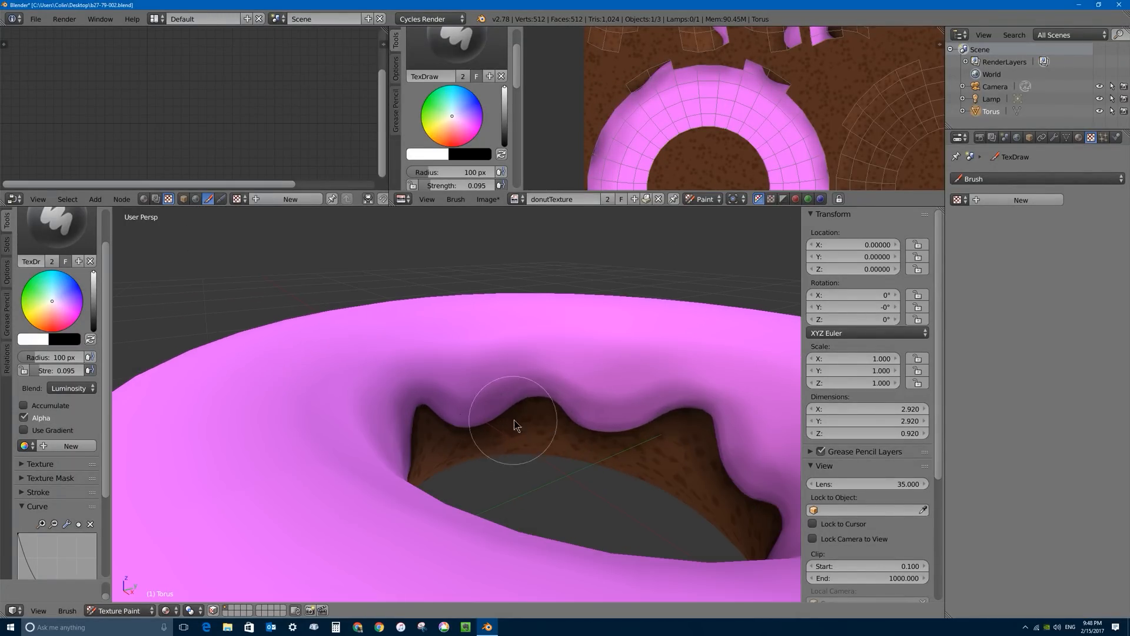
{"action": "scroll", "coordinate": [517, 411], "scroll_direction": "down", "scroll_amount": 5}
{"action": "middle_click_drag", "start_coordinate": [449, 277], "coordinate": [384, 256]}
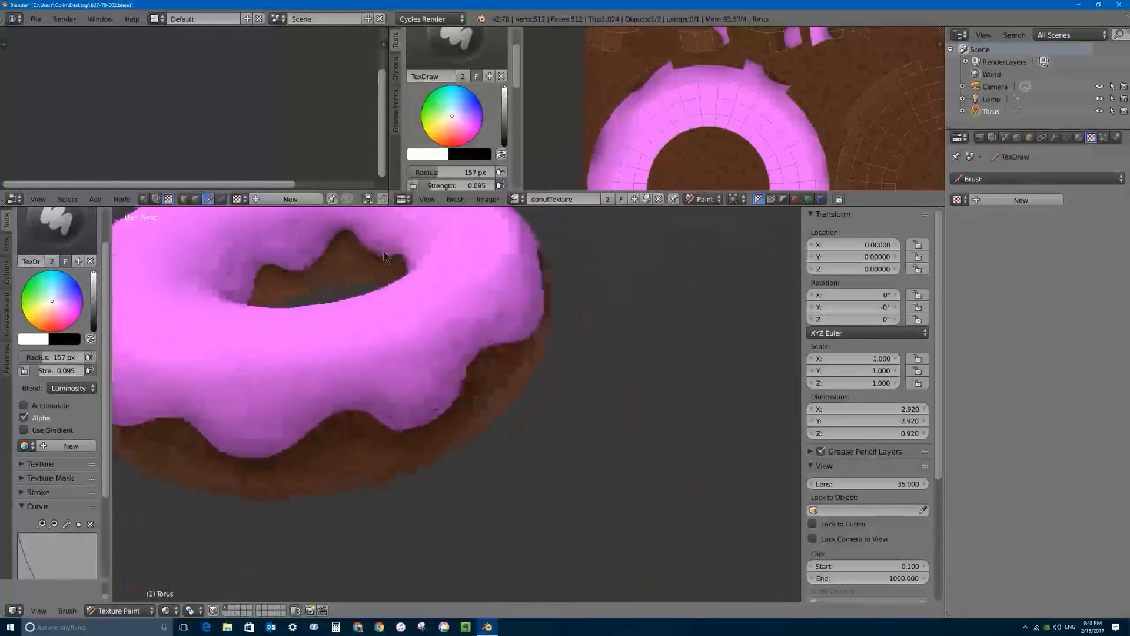
{"action": "scroll", "coordinate": [337, 322], "scroll_direction": "down", "scroll_amount": 3}
{"action": "mouse_move", "coordinate": [337, 323]}
{"action": "middle_mouse_down"}
{"action": "mouse_move", "coordinate": [407, 324]}
{"action": "mouse_move", "coordinate": [404, 343]}
{"action": "mouse_move", "coordinate": [381, 299]}
{"action": "middle_mouse_up"}
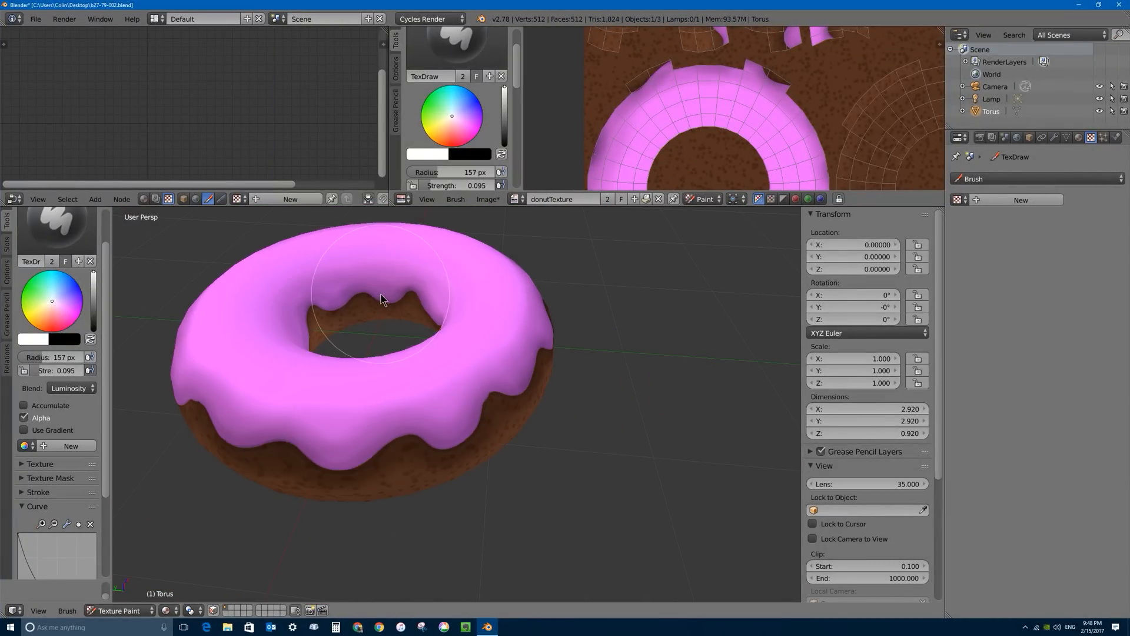
- Change the brush's blending mode to Screen
{"action": "mouse_move", "coordinate": [475, 449]}
{"action": "middle_mouse_down"}
{"action": "mouse_move", "coordinate": [412, 376]}
{"action": "mouse_move", "coordinate": [328, 329]}
{"action": "mouse_move", "coordinate": [373, 366]}
{"action": "middle_mouse_up"}
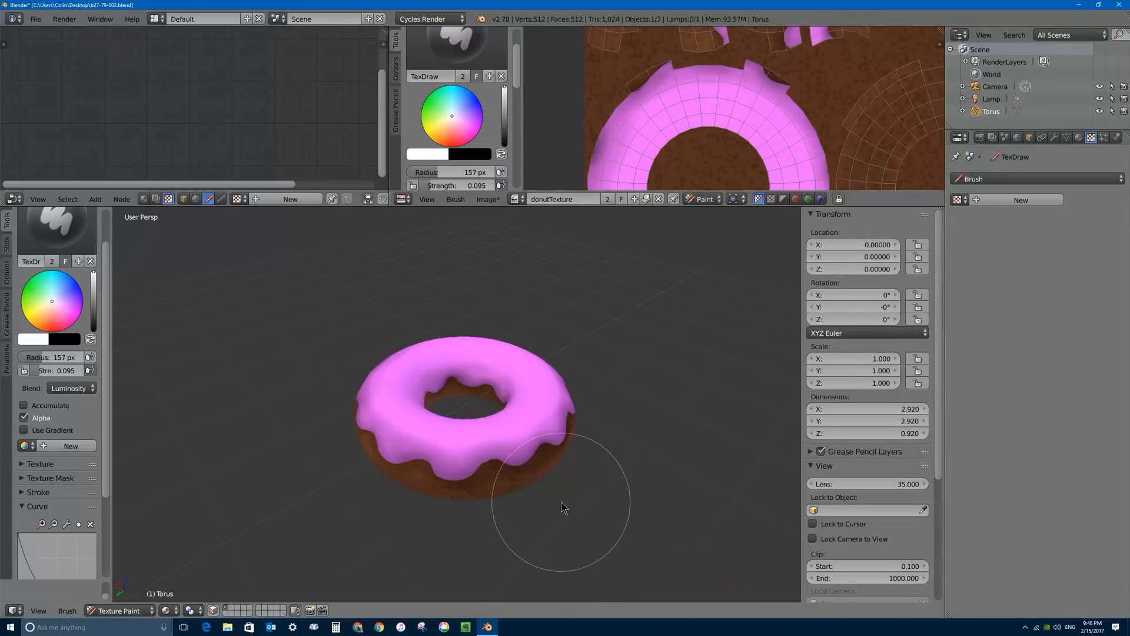
{"action": "middle_click_drag", "start_coordinate": [510, 481], "coordinate": [452, 471]}
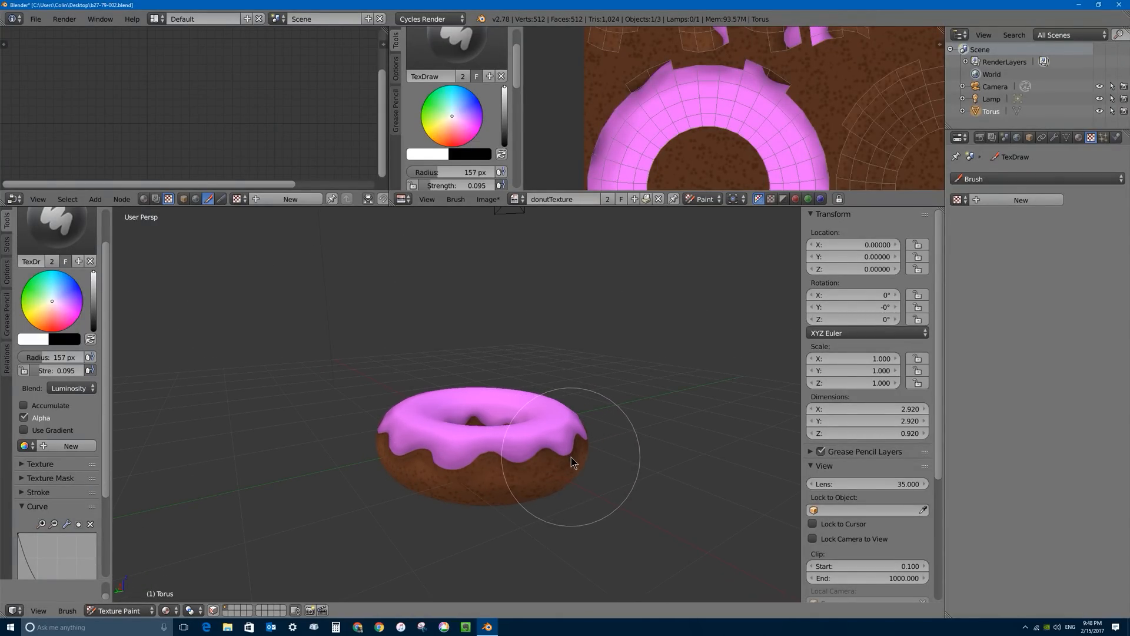
{"action": "mouse_move", "coordinate": [434, 487]}
{"action": "middle_mouse_down"}
{"action": "mouse_move", "coordinate": [480, 488]}
{"action": "mouse_move", "coordinate": [441, 453]}
{"action": "mouse_move", "coordinate": [567, 492]}
{"action": "mouse_move", "coordinate": [661, 475]}
{"action": "middle_mouse_up"}
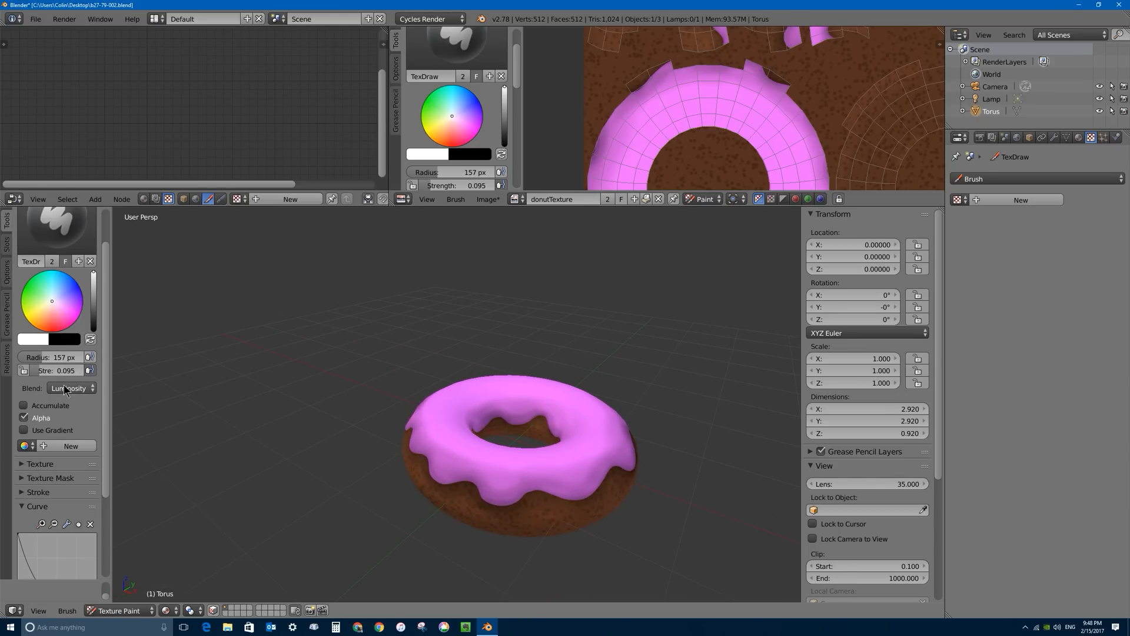
{"action": "left_click", "coordinate": [93, 391]}
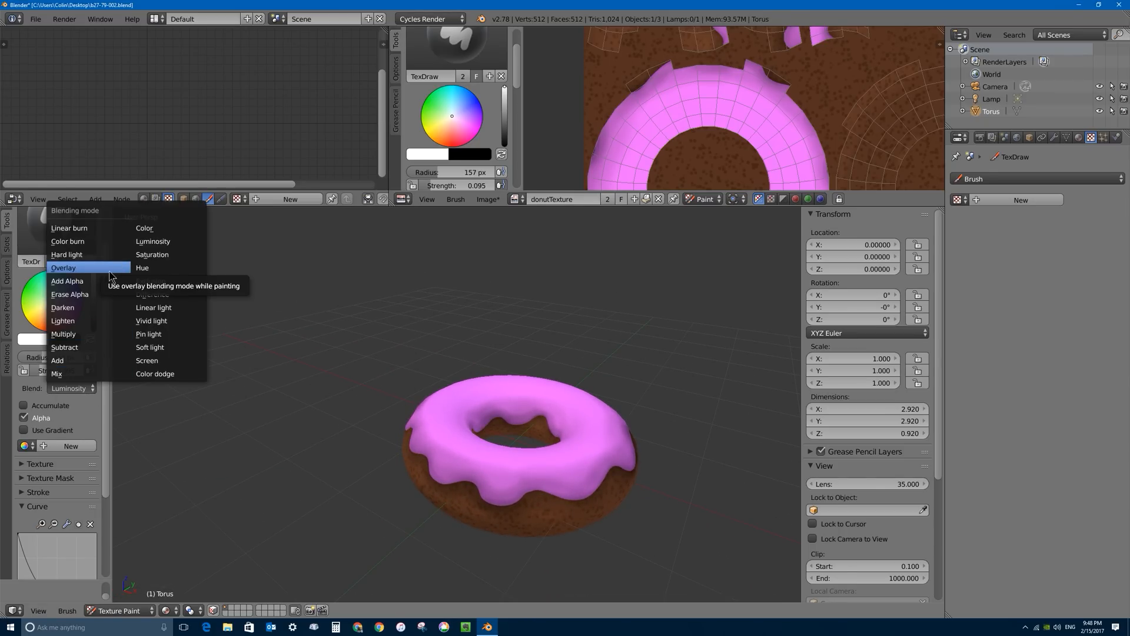
{"action": "left_click", "coordinate": [149, 360]}
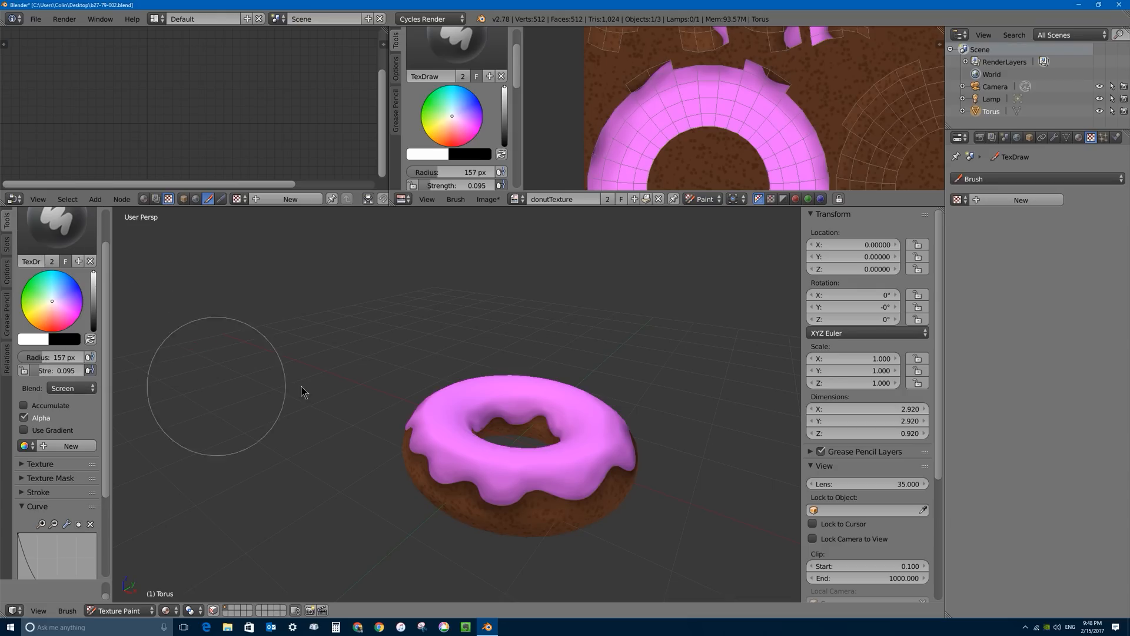
- Paint a soft highlight around the icing's top with a 102 px brush and reduce the radius to 64 px
{"action": "key", "text": "f"}
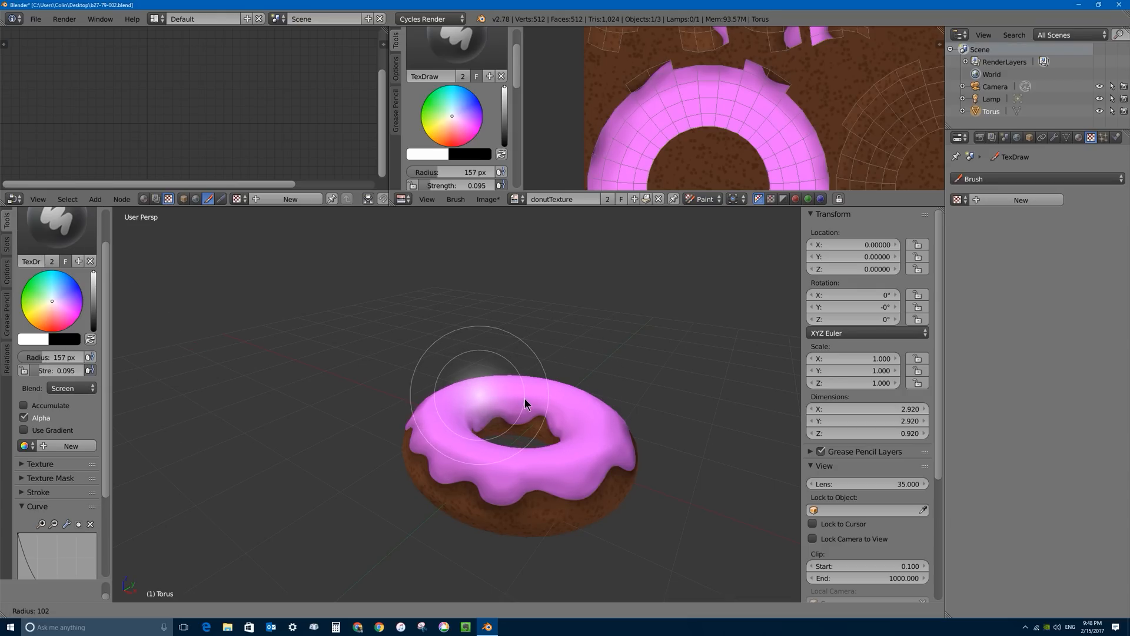
{"action": "left_click", "coordinate": [524, 404]}
{"action": "mouse_move", "coordinate": [525, 404]}
{"action": "middle_mouse_down"}
{"action": "mouse_move", "coordinate": [495, 431]}
{"action": "mouse_move", "coordinate": [510, 470]}
{"action": "middle_mouse_up"}
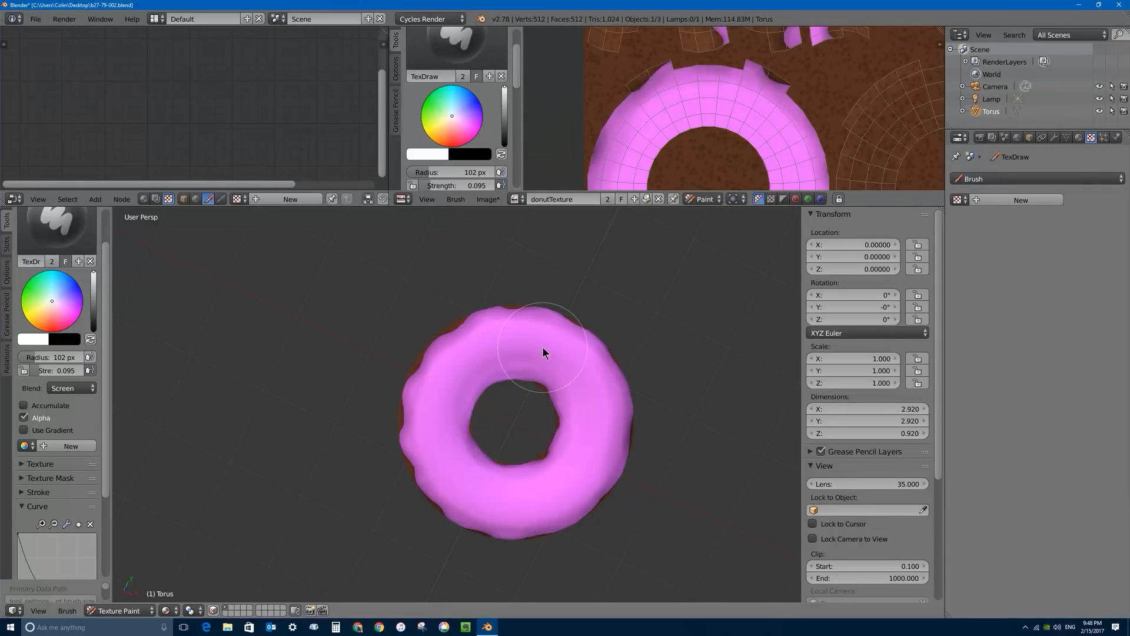
{"action": "left_click_drag", "start_coordinate": [572, 353], "coordinate": [450, 452]}
{"action": "key", "text": "f"}
{"action": "left_click", "coordinate": [538, 427]}
- Try a highlight stroke along the icing's ring at 0.291 strength and undo it
{"action": "key", "text": "shift+f"}
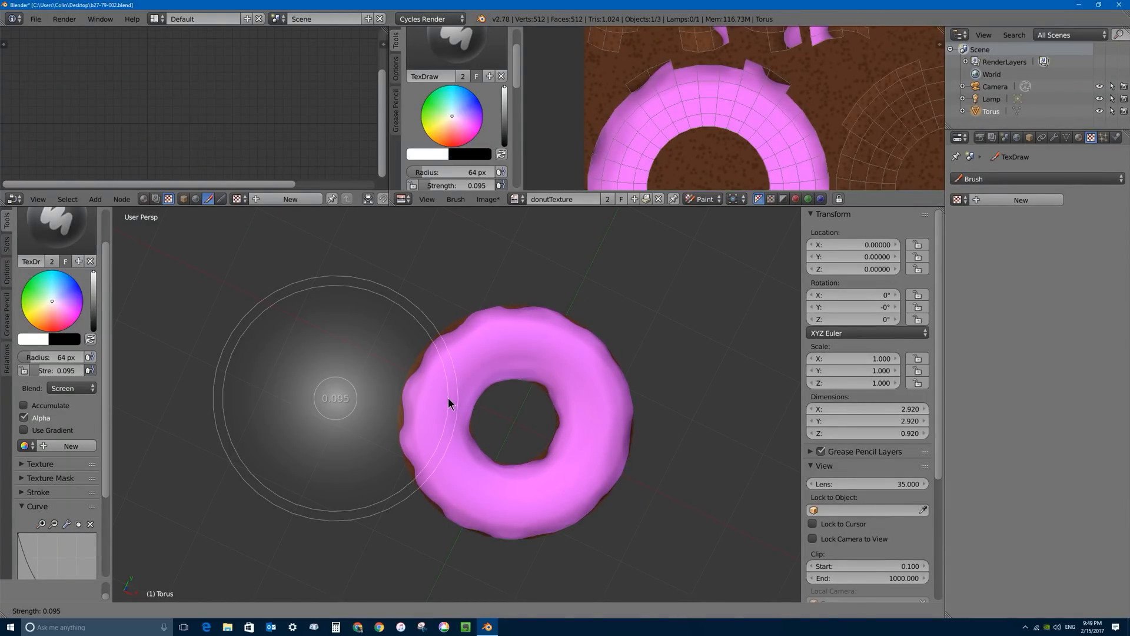
{"action": "left_click", "coordinate": [464, 384]}
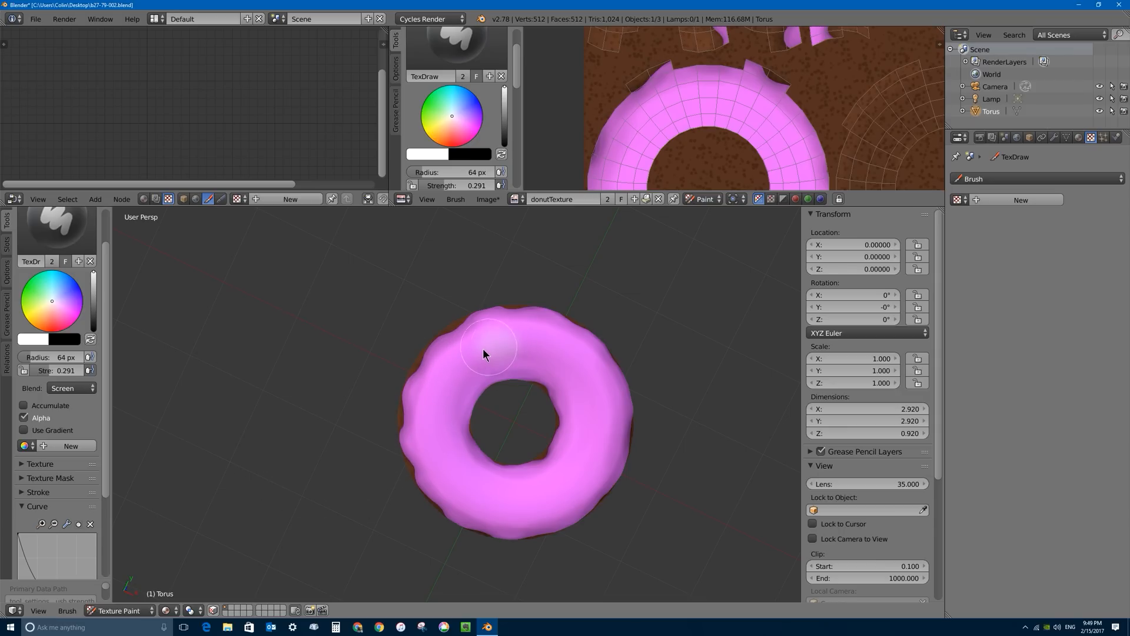
{"action": "left_click_drag", "start_coordinate": [467, 474], "coordinate": [546, 492]}
{"action": "key", "text": "ctrl+z"}
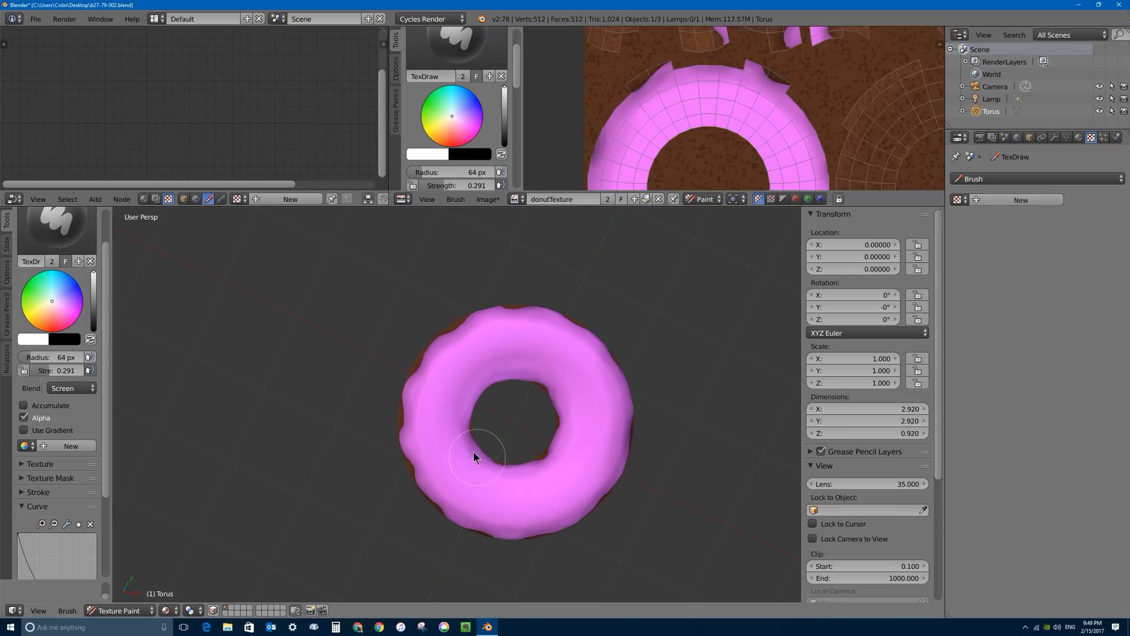
- Set the brush strength to 0.178 and paint a highlight around the top of the icing
{"action": "key", "text": "shift+f"}
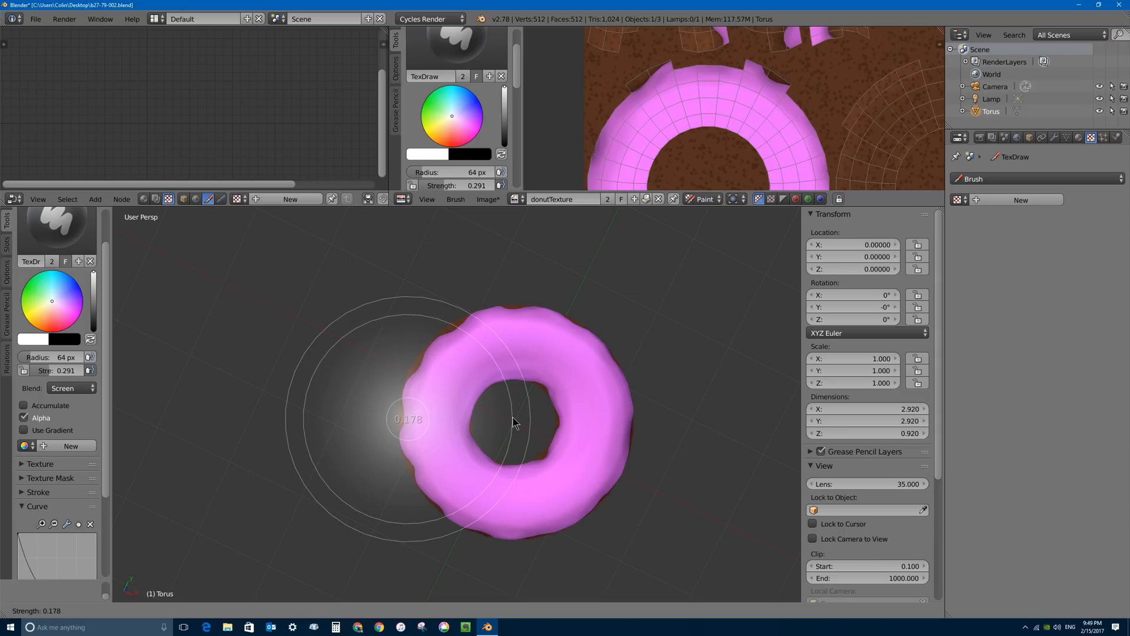
{"action": "left_click", "coordinate": [516, 419]}
{"action": "mouse_move", "coordinate": [510, 353]}
{"action": "left_mouse_down"}
{"action": "mouse_move", "coordinate": [442, 416]}
{"action": "mouse_move", "coordinate": [504, 510]}
{"action": "mouse_move", "coordinate": [582, 480]}
{"action": "mouse_move", "coordinate": [576, 385]}
{"action": "mouse_move", "coordinate": [479, 347]}
{"action": "mouse_move", "coordinate": [448, 456]}
{"action": "left_mouse_up"}
- Bring the donut back into view and reduce the brush radius to 40 px
{"action": "middle_click_drag", "start_coordinate": [448, 456], "coordinate": [429, 389]}
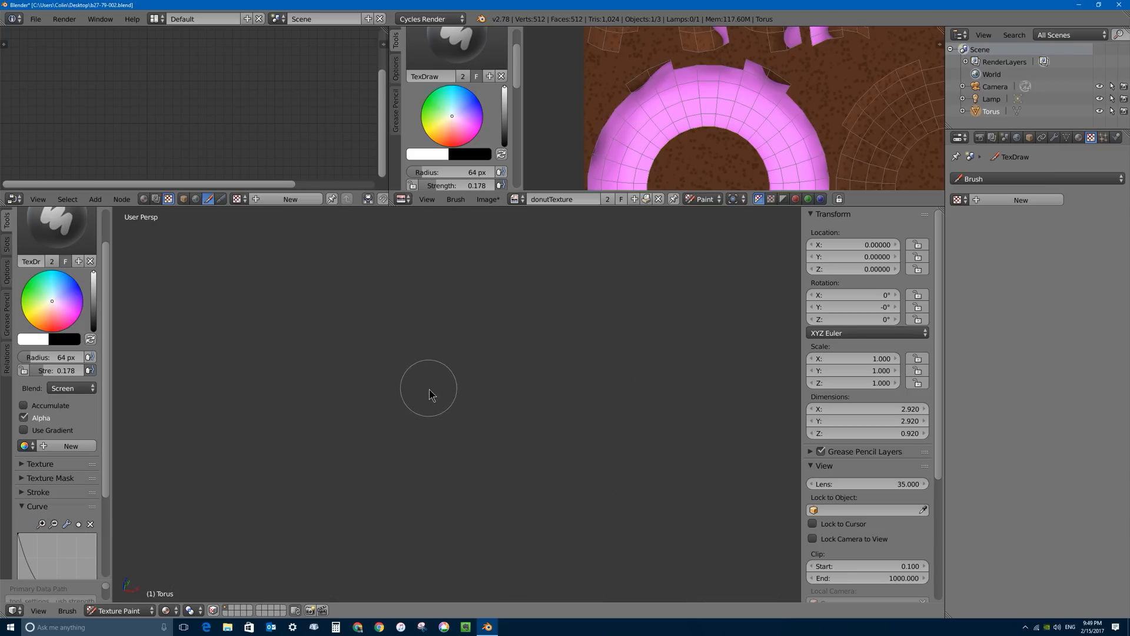
{"action": "key", "text": "Home"}
{"action": "key", "text": "KP_Decimal"}
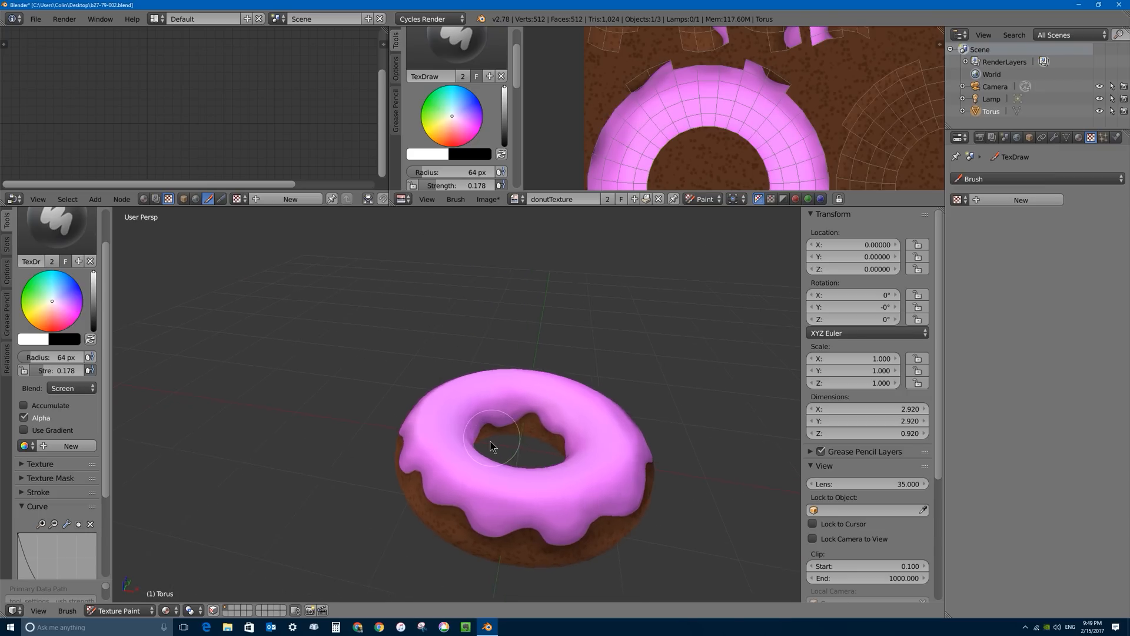
{"action": "middle_click_drag", "start_coordinate": [479, 455], "coordinate": [490, 486]}
{"action": "key", "text": "f"}
{"action": "left_click", "coordinate": [501, 468]}
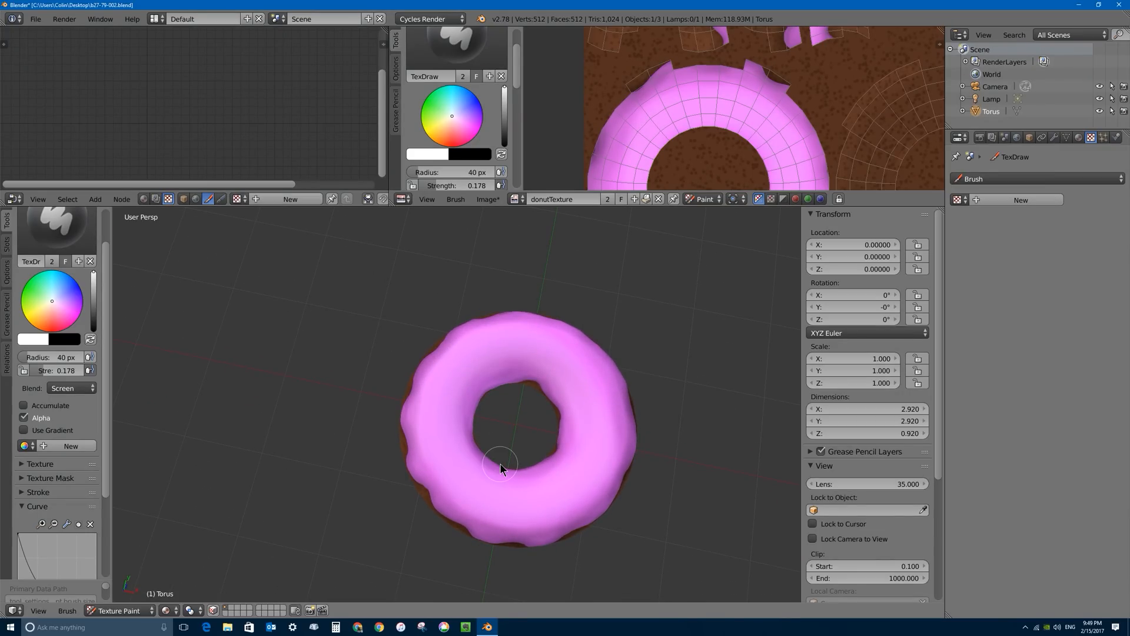
- Settle the brush strength at 0.239, trying highlight strokes along the icing's ring and undoing them
{"action": "key", "text": "shift+f"}
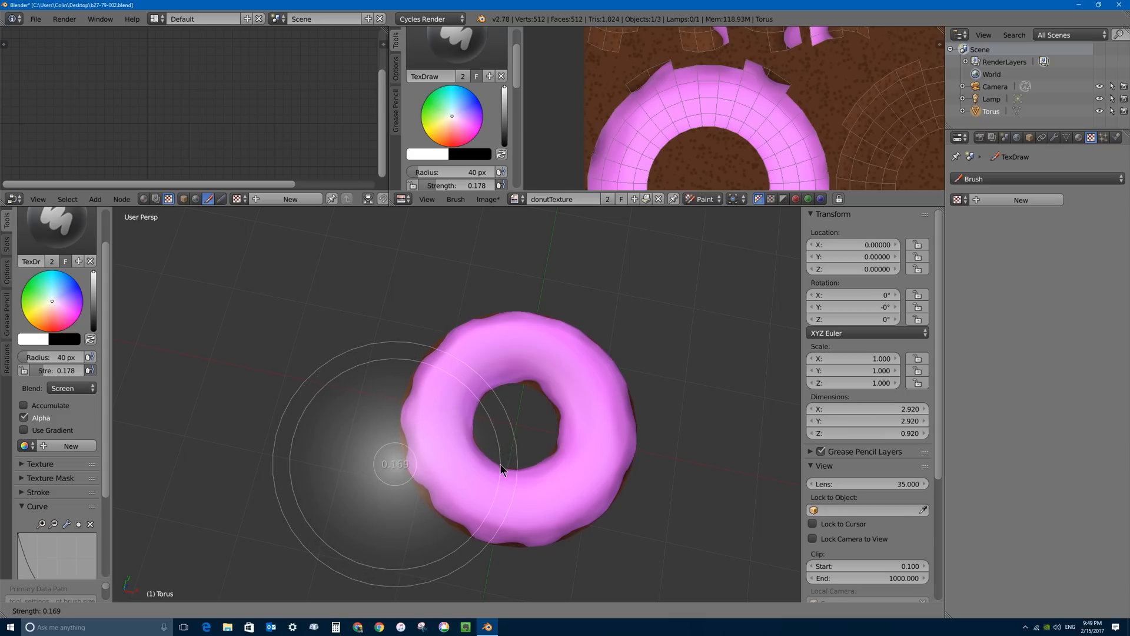
{"action": "left_click", "coordinate": [485, 464]}
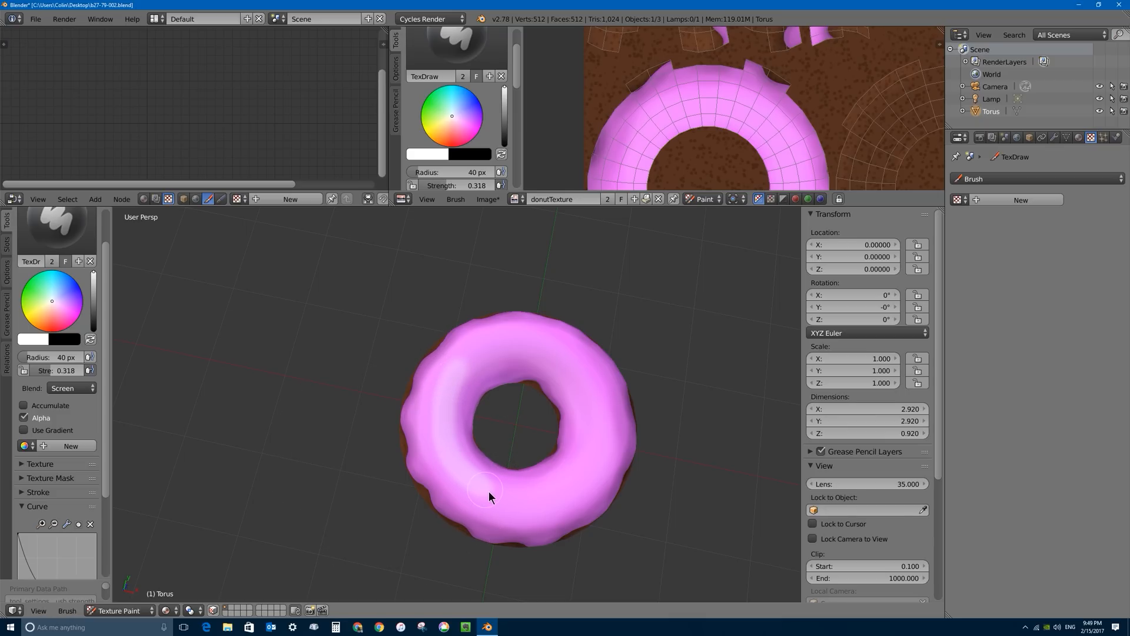
{"action": "key", "text": "shift+f"}
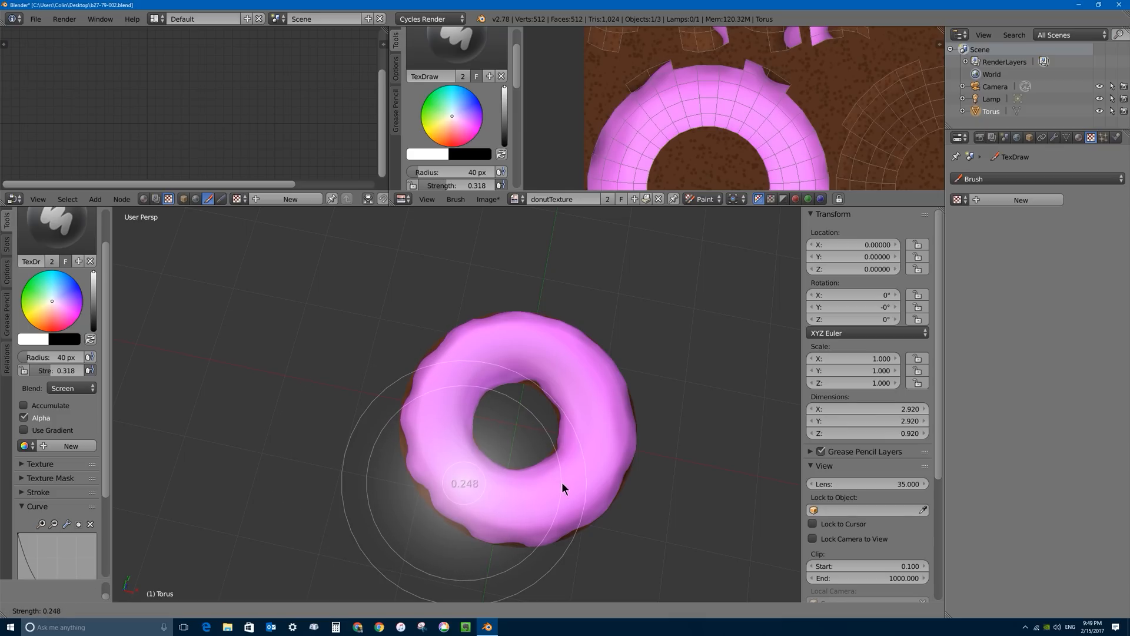
{"action": "left_click", "coordinate": [560, 486]}
{"action": "mouse_move", "coordinate": [451, 375]}
{"action": "left_mouse_down"}
{"action": "mouse_move", "coordinate": [456, 461]}
{"action": "mouse_move", "coordinate": [515, 500]}
{"action": "mouse_move", "coordinate": [598, 465]}
{"action": "mouse_move", "coordinate": [543, 348]}
{"action": "mouse_move", "coordinate": [452, 362]}
{"action": "mouse_move", "coordinate": [469, 469]}
{"action": "mouse_move", "coordinate": [573, 494]}
{"action": "mouse_move", "coordinate": [599, 396]}
{"action": "mouse_move", "coordinate": [469, 351]}
{"action": "left_mouse_up"}
{"action": "key", "text": "ctrl+z"}
- From an orthographic top view, paint a bright narrow highlight ring around the crest of the icing
{"action": "mouse_move", "coordinate": [469, 351]}
{"action": "middle_mouse_down"}
{"action": "mouse_move", "coordinate": [526, 432]}
{"action": "mouse_move", "coordinate": [547, 391]}
{"action": "mouse_move", "coordinate": [512, 415]}
{"action": "middle_mouse_up"}
{"action": "key", "text": "KP_7"}
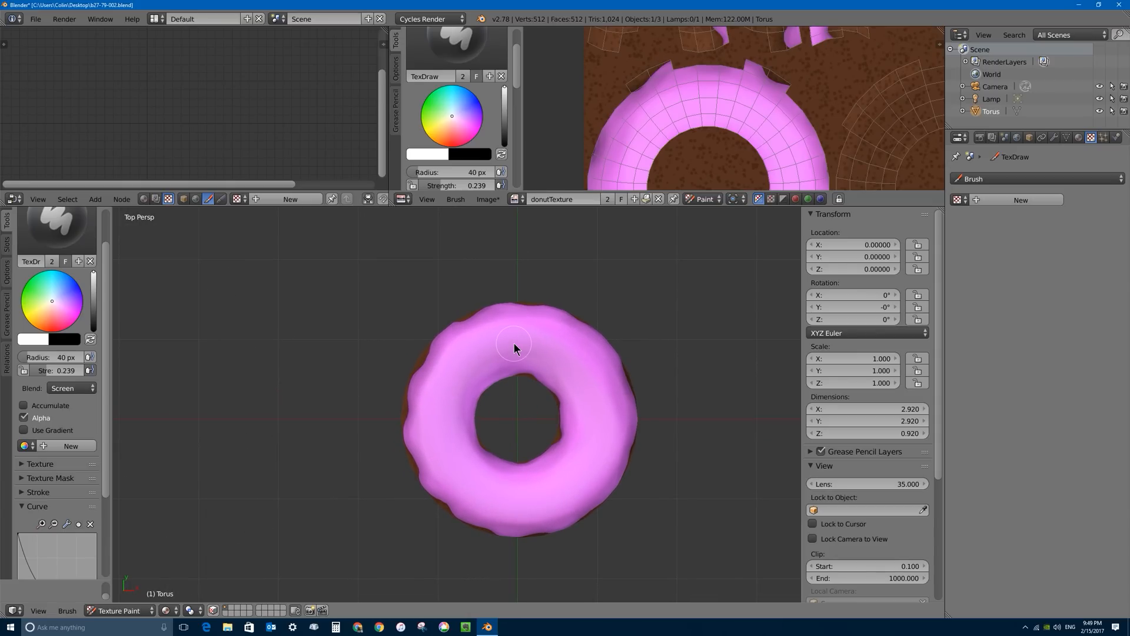
{"action": "key", "text": "KP_5"}
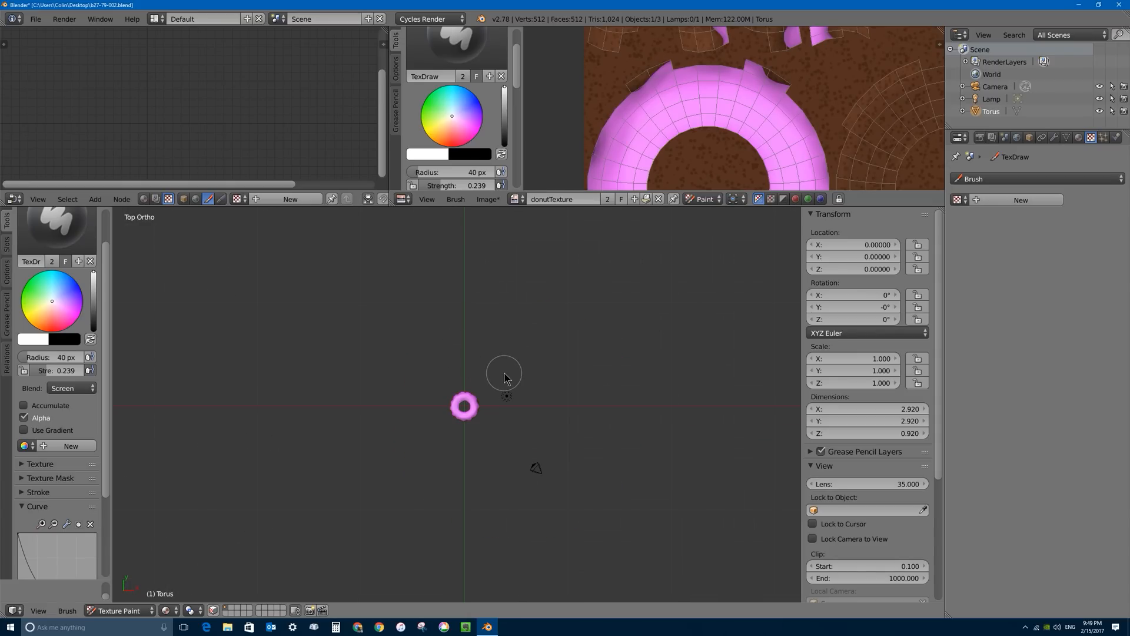
{"action": "scroll", "coordinate": [505, 379], "scroll_direction": "up", "scroll_amount": 10}
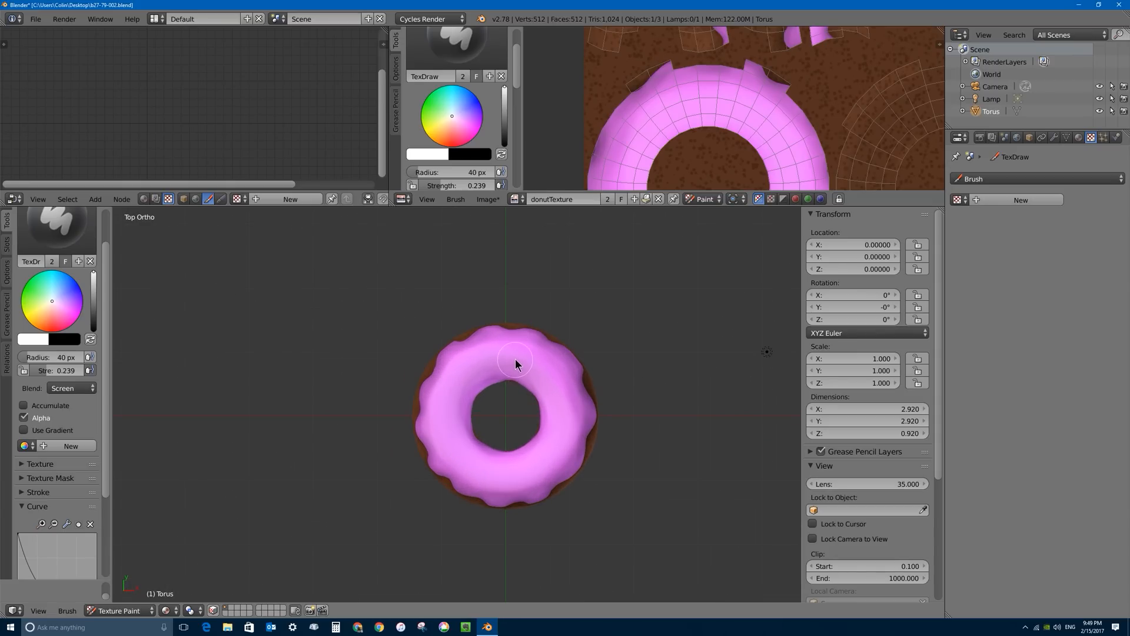
{"action": "mouse_move", "coordinate": [448, 420]}
{"action": "left_mouse_down"}
{"action": "mouse_move", "coordinate": [474, 472]}
{"action": "mouse_move", "coordinate": [526, 482]}
{"action": "left_mouse_up"}
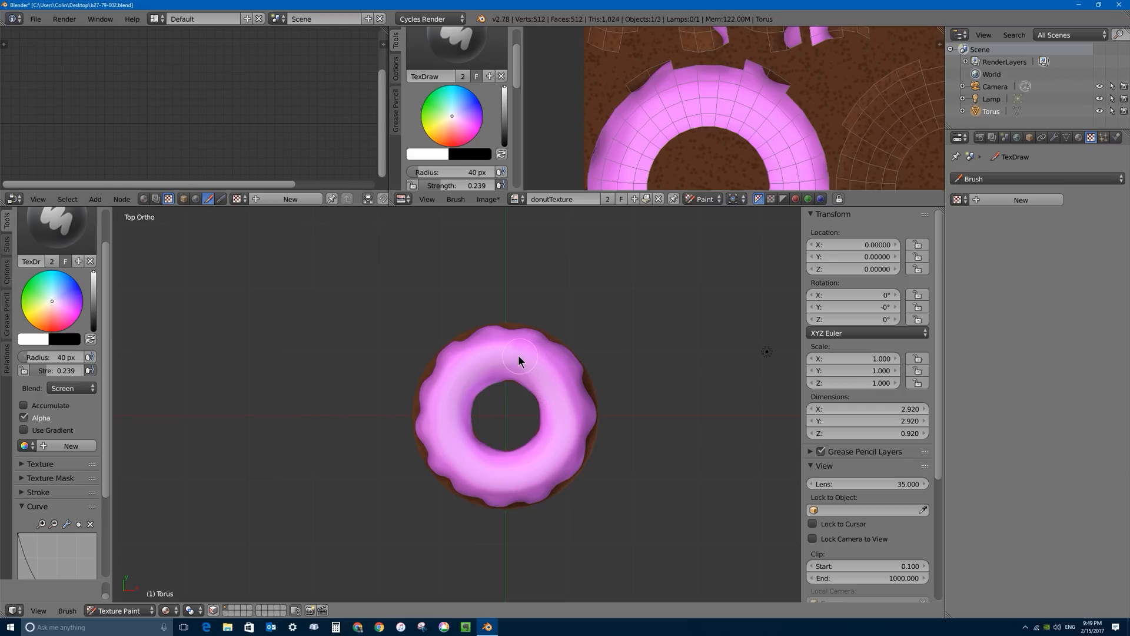
{"action": "middle_click_drag", "start_coordinate": [537, 495], "coordinate": [627, 453]}
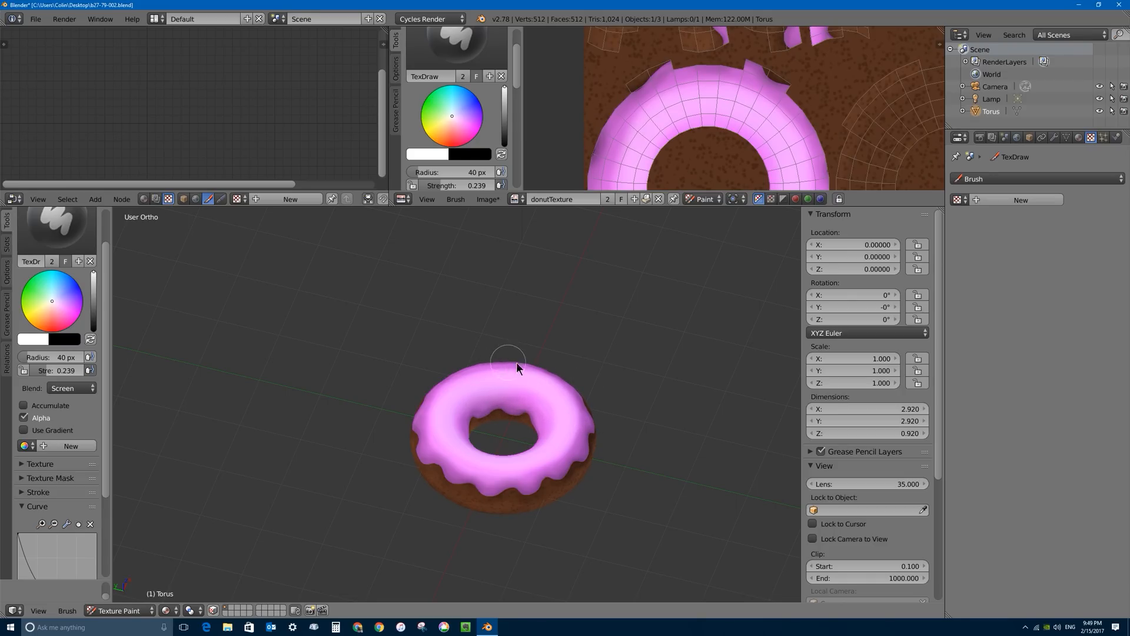
{"action": "middle_click_drag", "start_coordinate": [541, 382], "coordinate": [543, 423]}
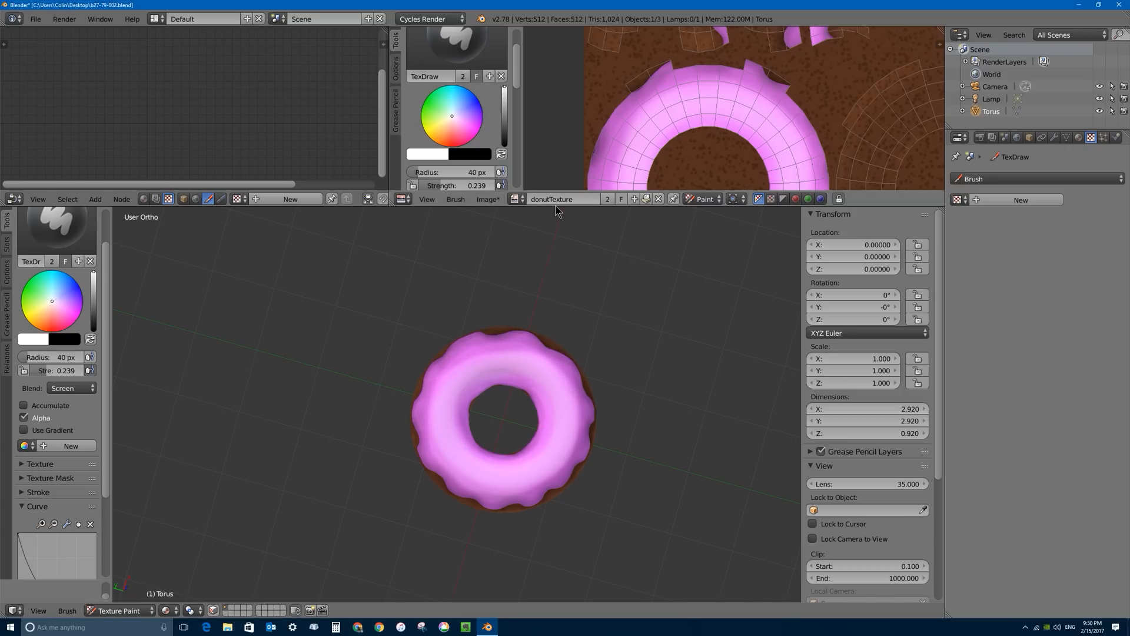
- Enlarge the image editor area and pack the donutTexture image as PNG
{"action": "left_click_drag", "start_coordinate": [557, 193], "coordinate": [544, 404]}
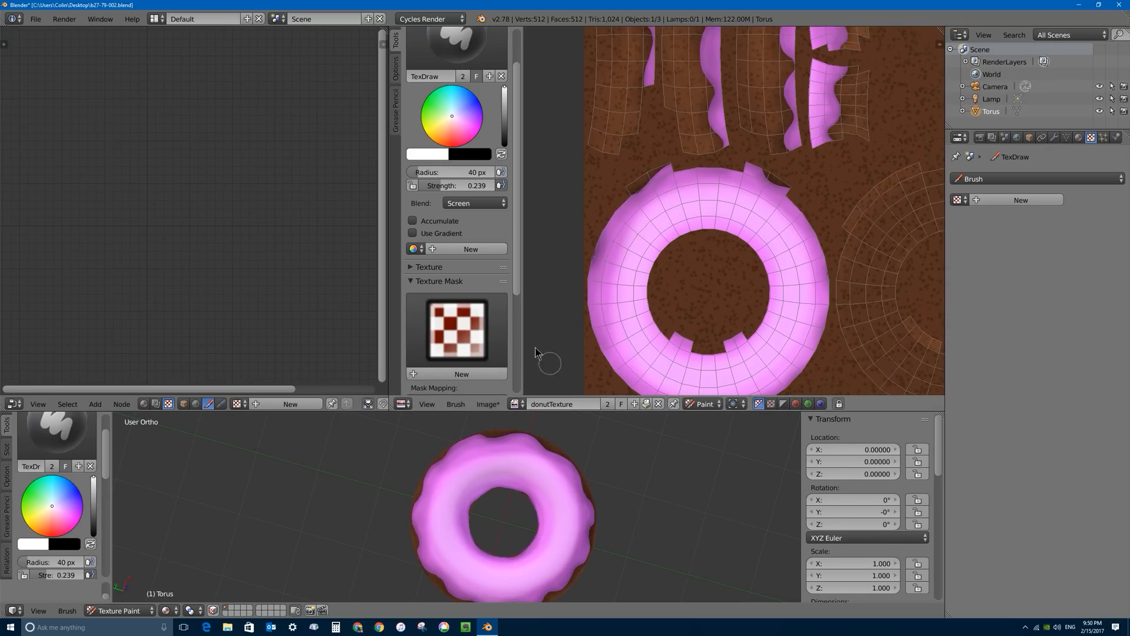
{"action": "left_click_drag", "start_coordinate": [389, 264], "coordinate": [234, 264]}
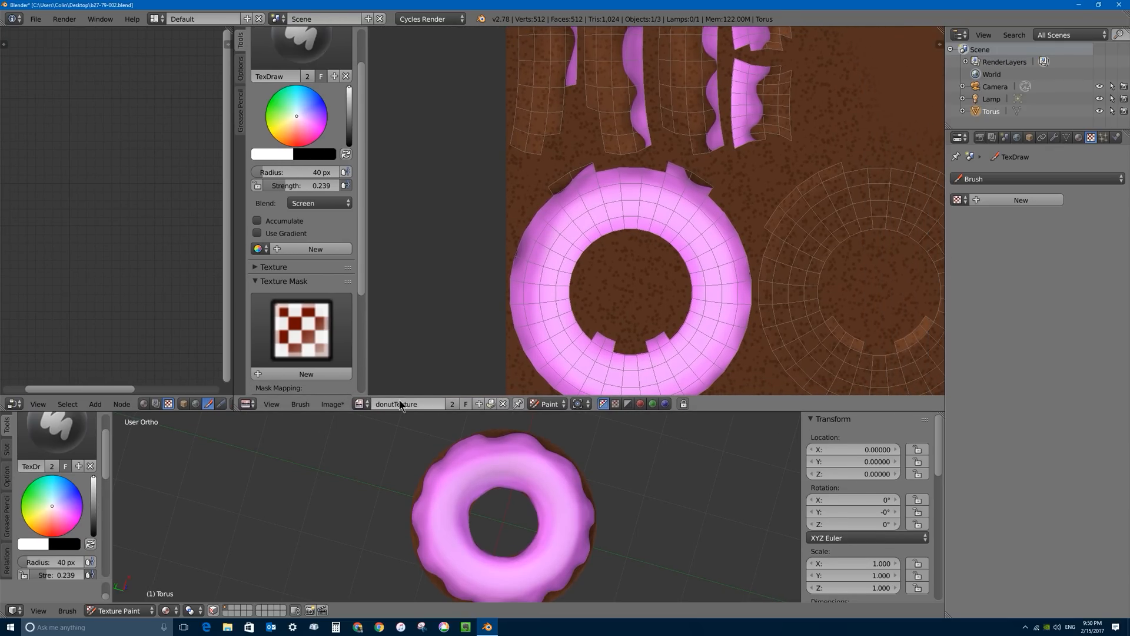
{"action": "left_click", "coordinate": [332, 404]}
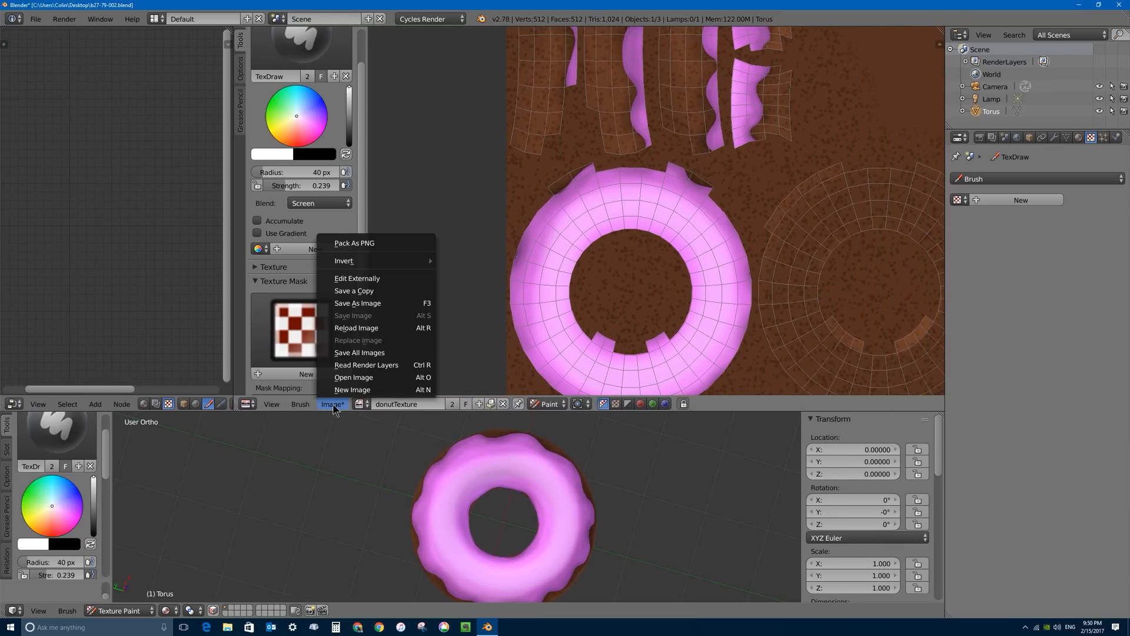
{"action": "left_click", "coordinate": [377, 244]}
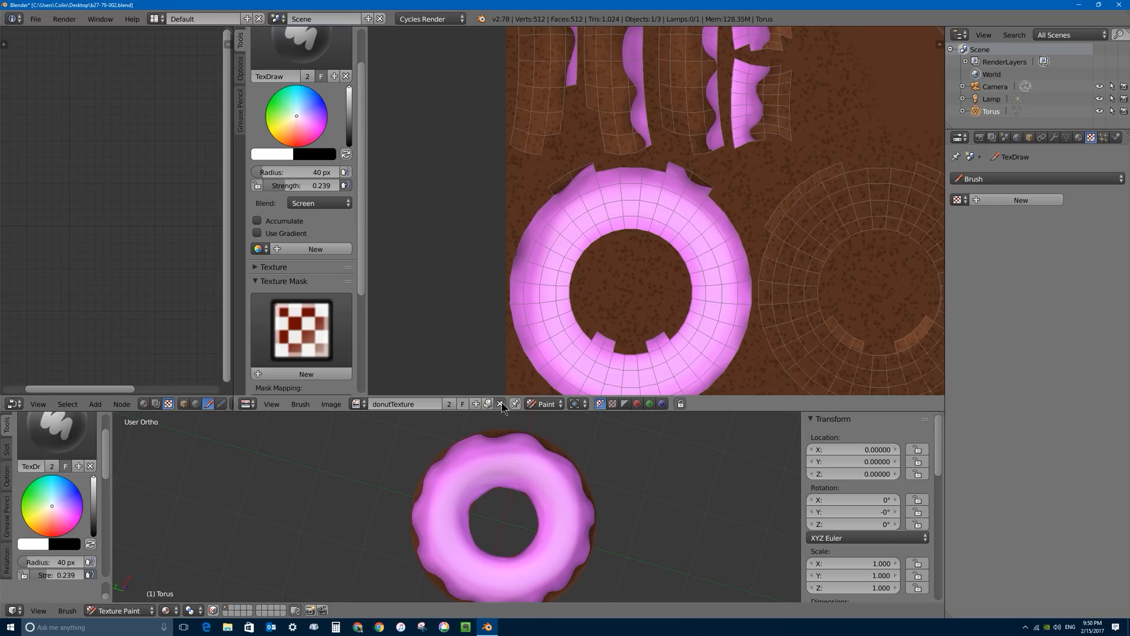
- Unlink donutTexture from the image editor and set up a new 1024 × 1024 px image named SPRINKLE
{"action": "left_click", "coordinate": [500, 405]}
{"action": "middle_click_drag", "start_coordinate": [784, 102], "coordinate": [632, 158]}
{"action": "scroll", "coordinate": [585, 173], "scroll_direction": "up", "scroll_amount": 5}
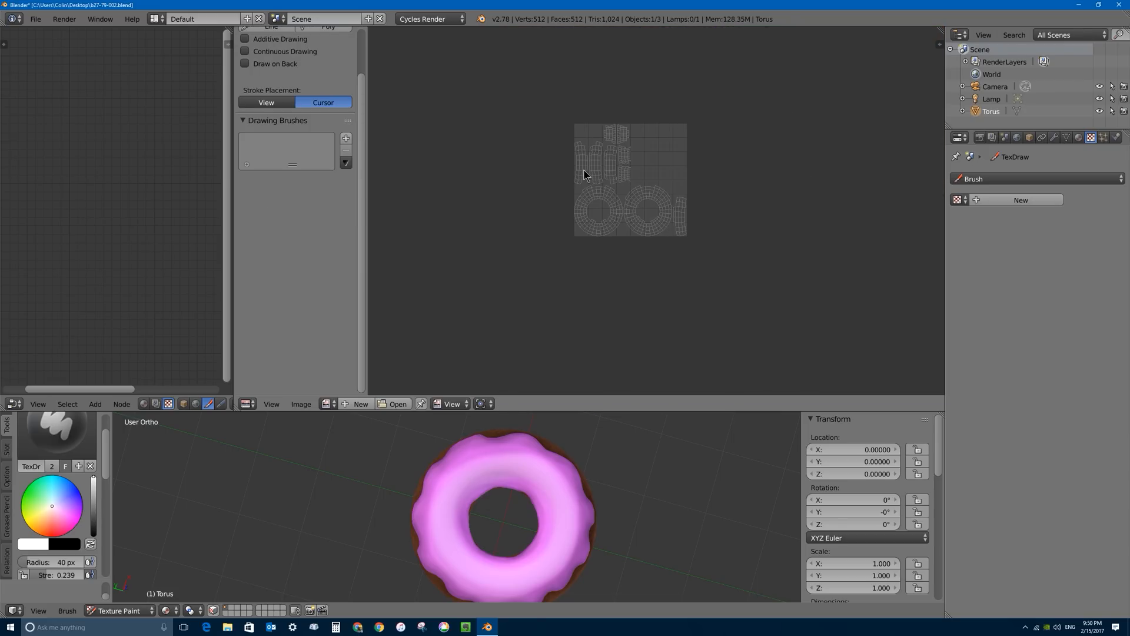
{"action": "left_click", "coordinate": [360, 404]}
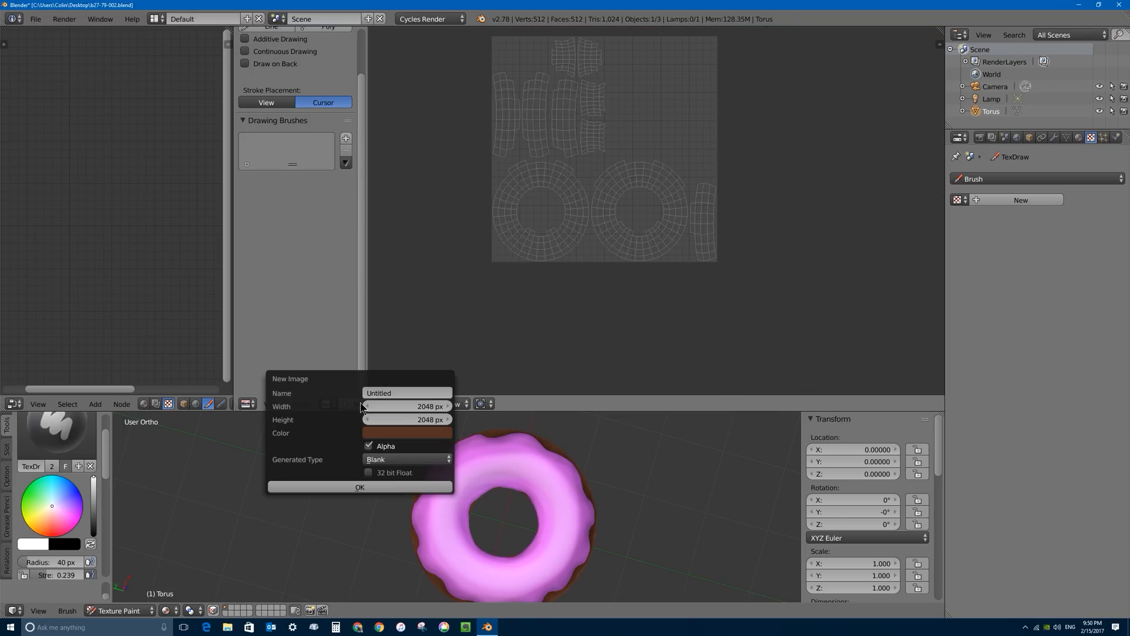
{"action": "left_click", "coordinate": [410, 405]}
{"action": "type", "text": "1024"}
{"action": "key", "text": "Tab"}
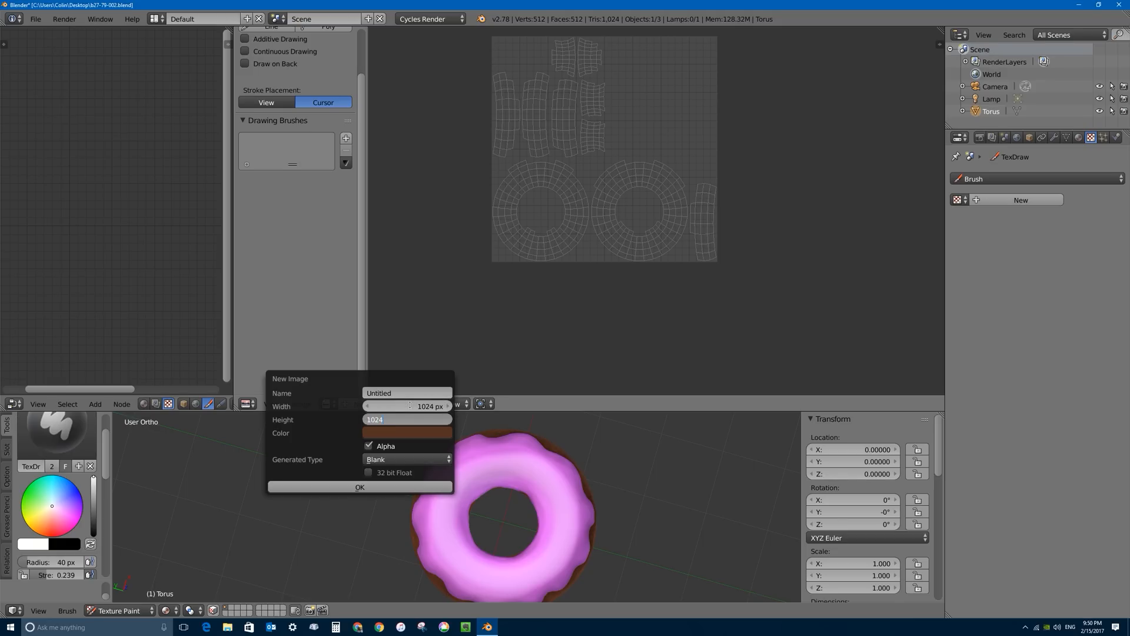
{"action": "left_click", "coordinate": [401, 393]}
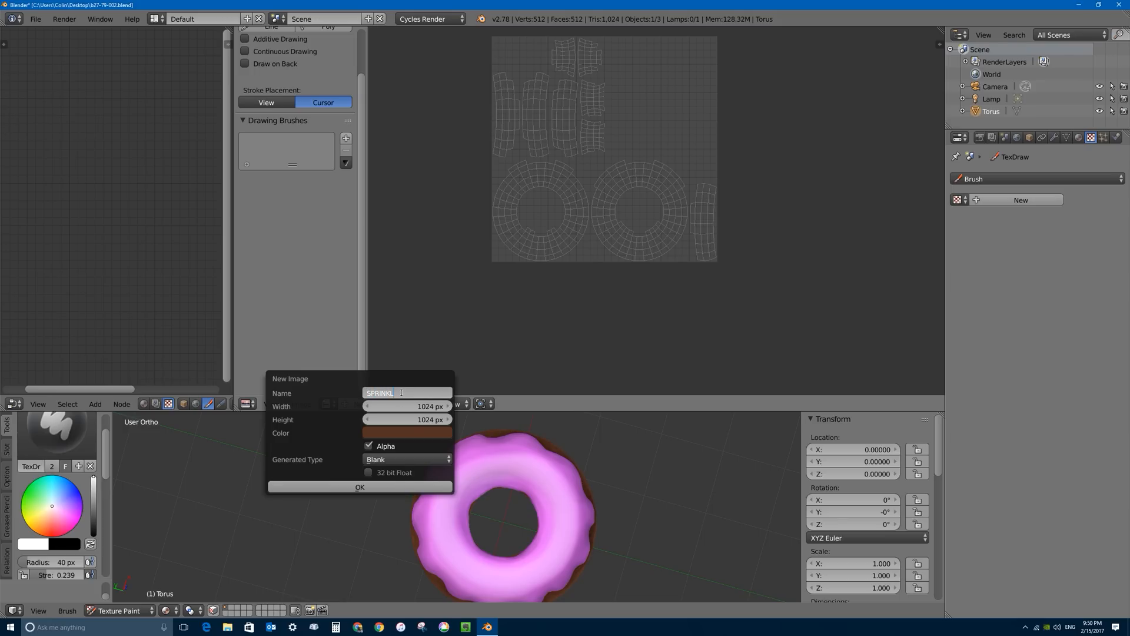
- Give the new image a fully transparent white fill, with R, G and B at 1.000, and create it
{"action": "left_click", "coordinate": [413, 436]}
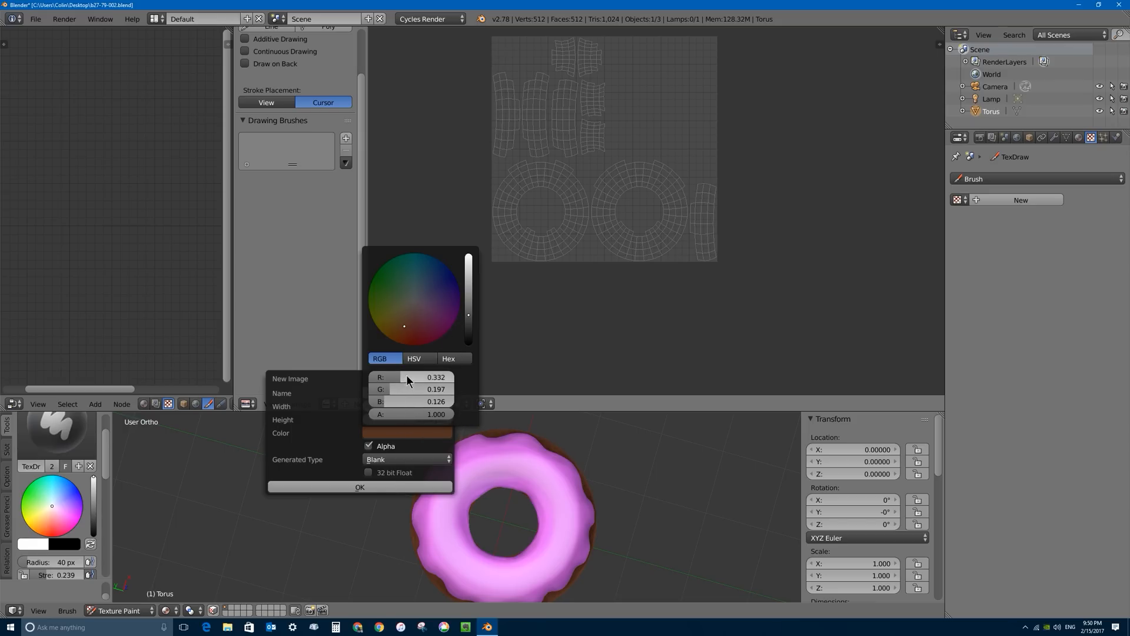
{"action": "left_click_drag", "start_coordinate": [408, 379], "coordinate": [474, 390]}
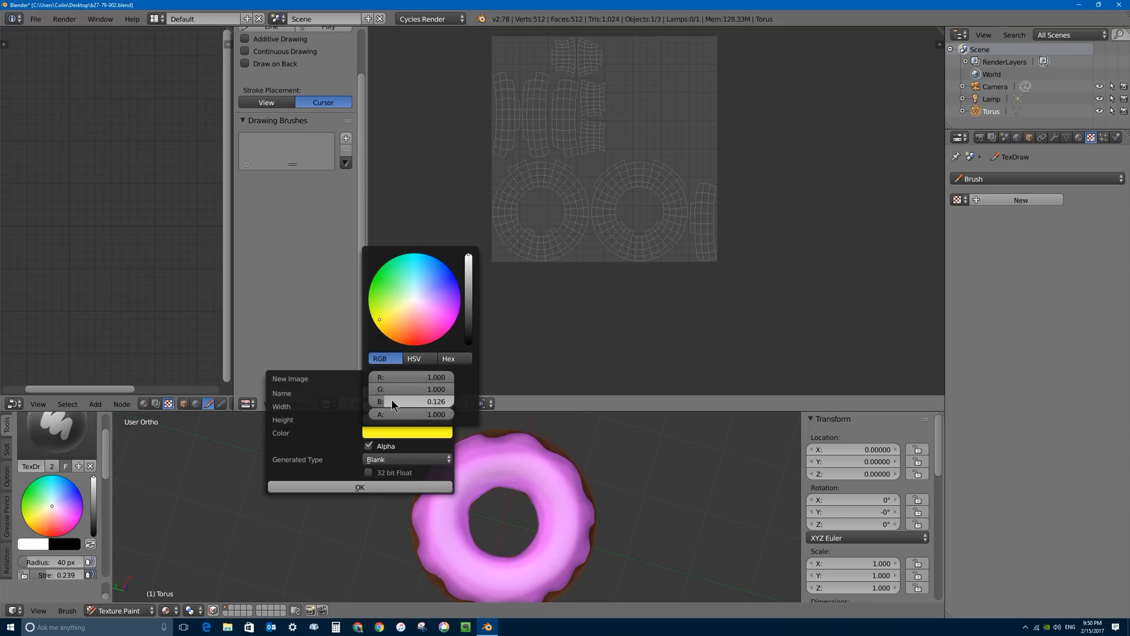
{"action": "left_click_drag", "start_coordinate": [391, 401], "coordinate": [471, 402]}
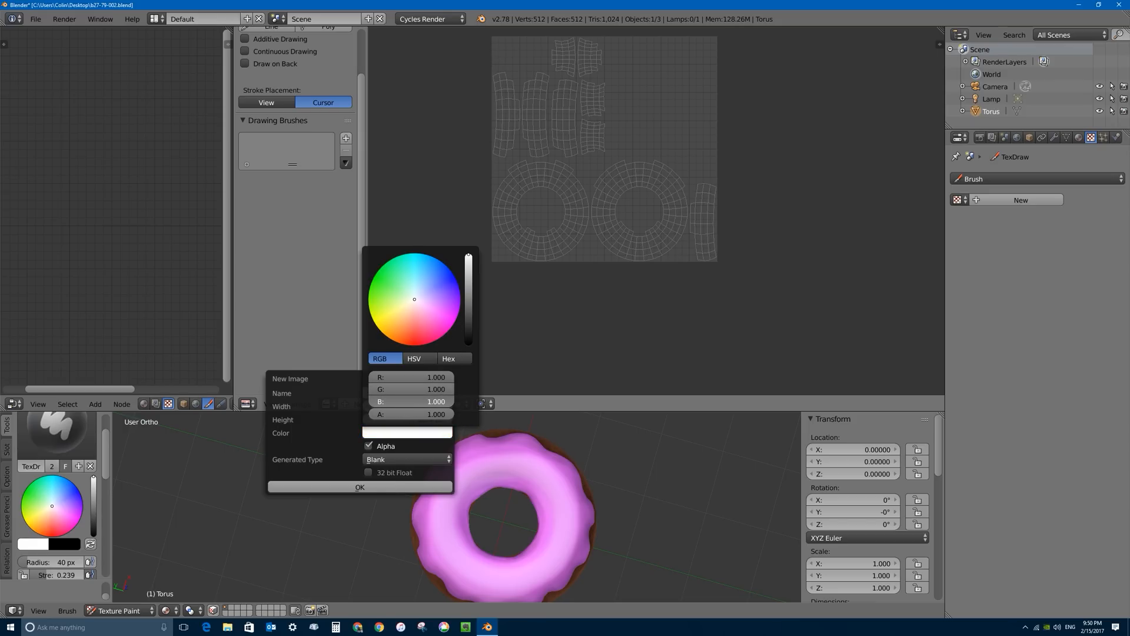
{"action": "left_click", "coordinate": [416, 434]}
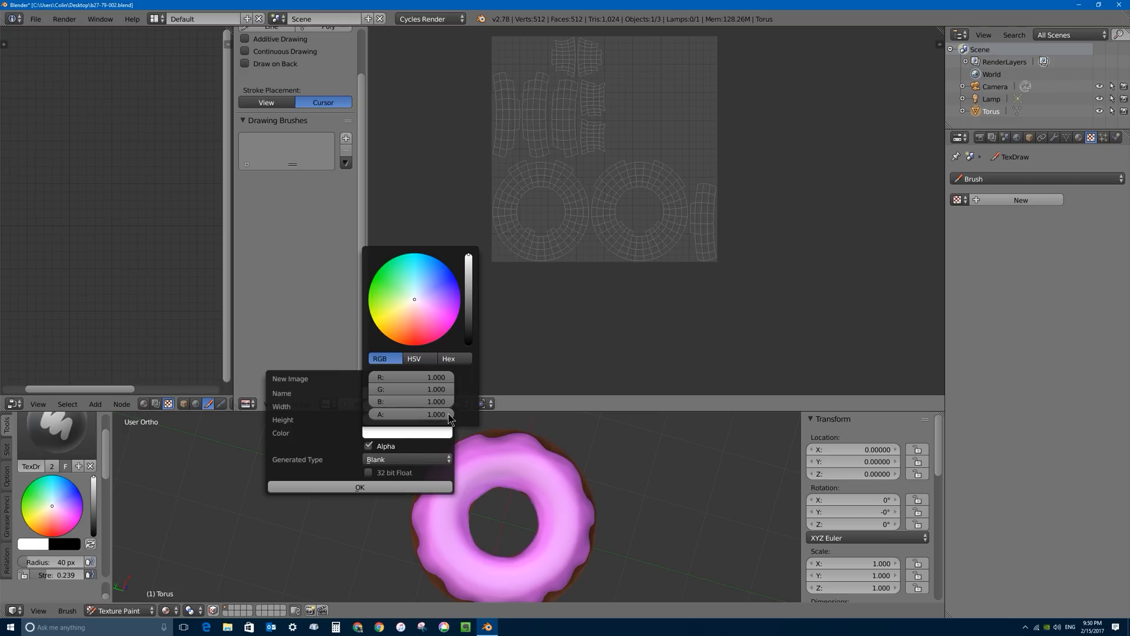
{"action": "left_click_drag", "start_coordinate": [449, 416], "coordinate": [378, 415]}
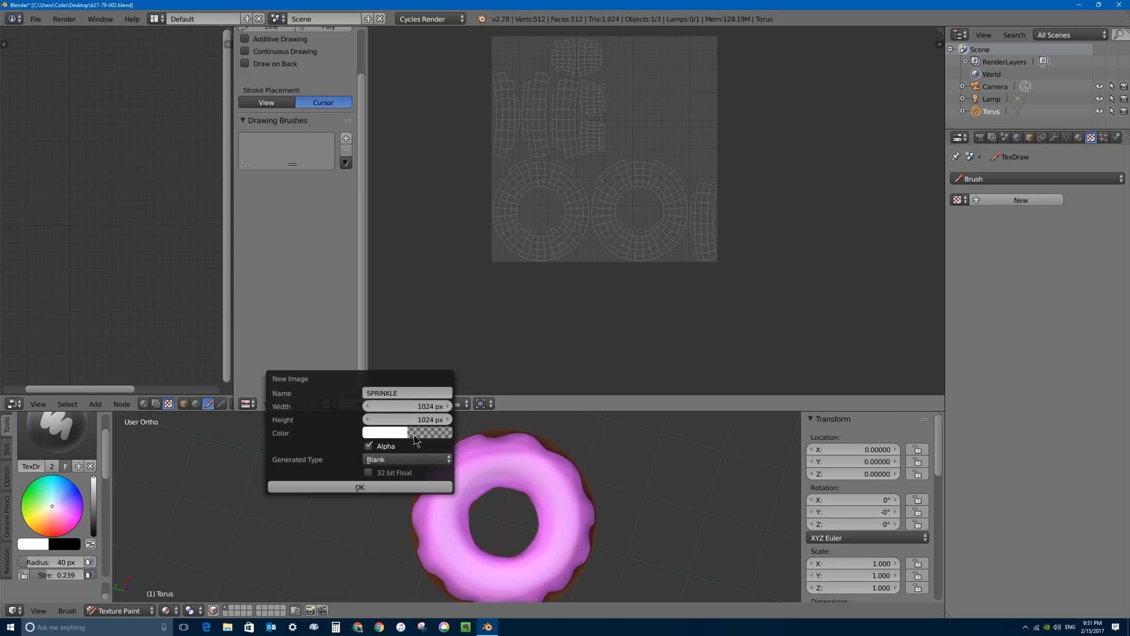
{"action": "left_click", "coordinate": [415, 488]}
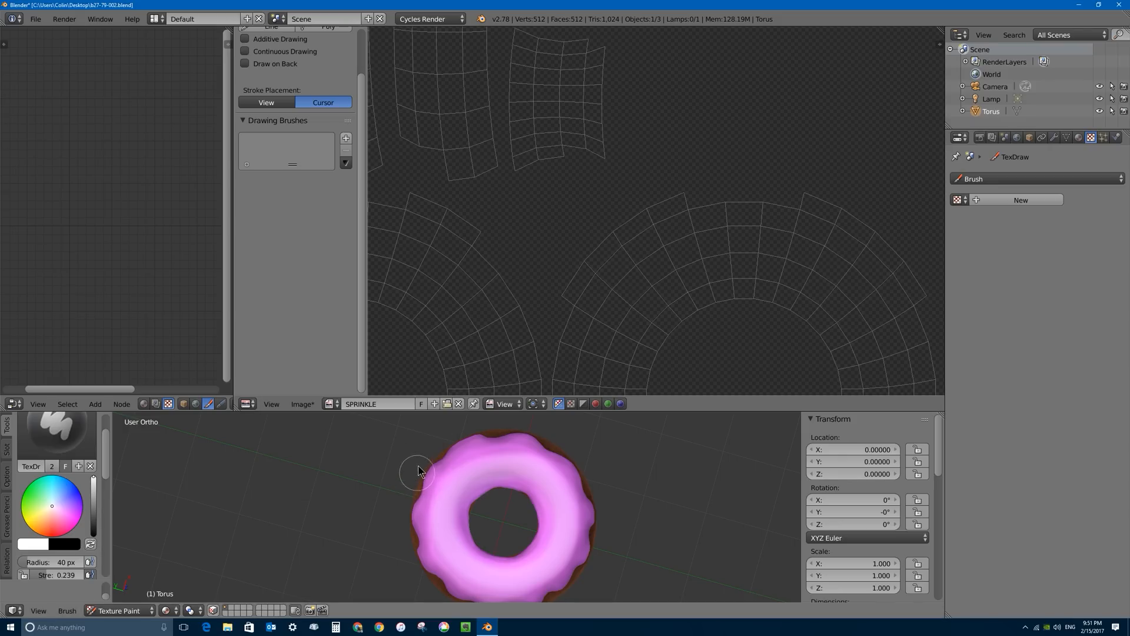
- Fit the blank SPRINKLE image in view and pack it as PNG
{"action": "scroll", "coordinate": [598, 217], "scroll_direction": "down", "scroll_amount": 3}
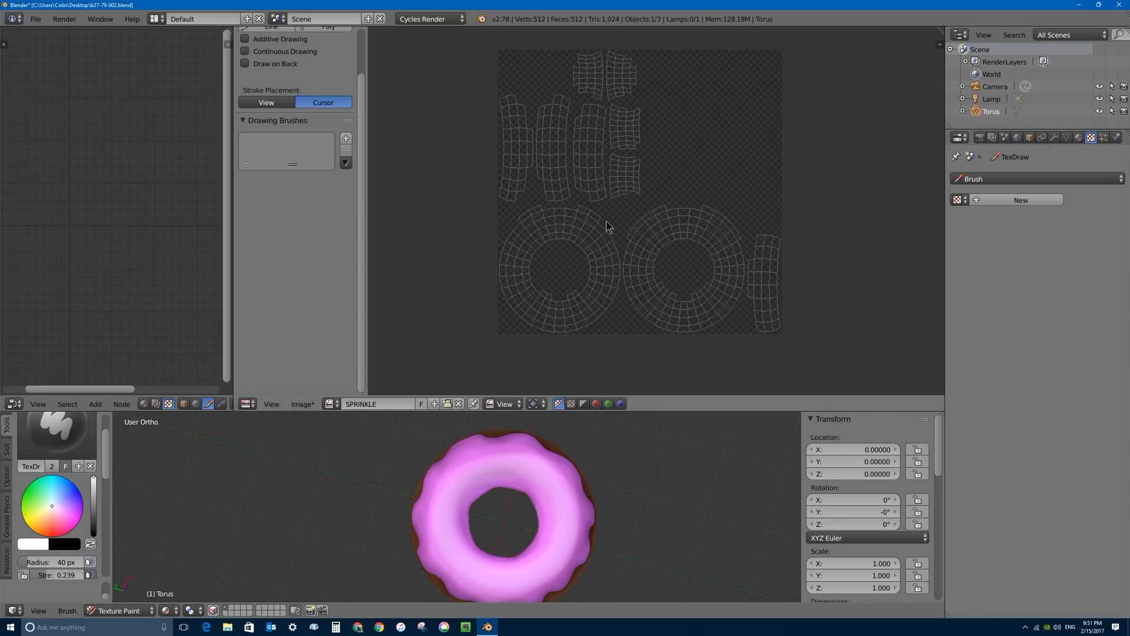
{"action": "middle_click_drag", "start_coordinate": [667, 165], "coordinate": [630, 194]}
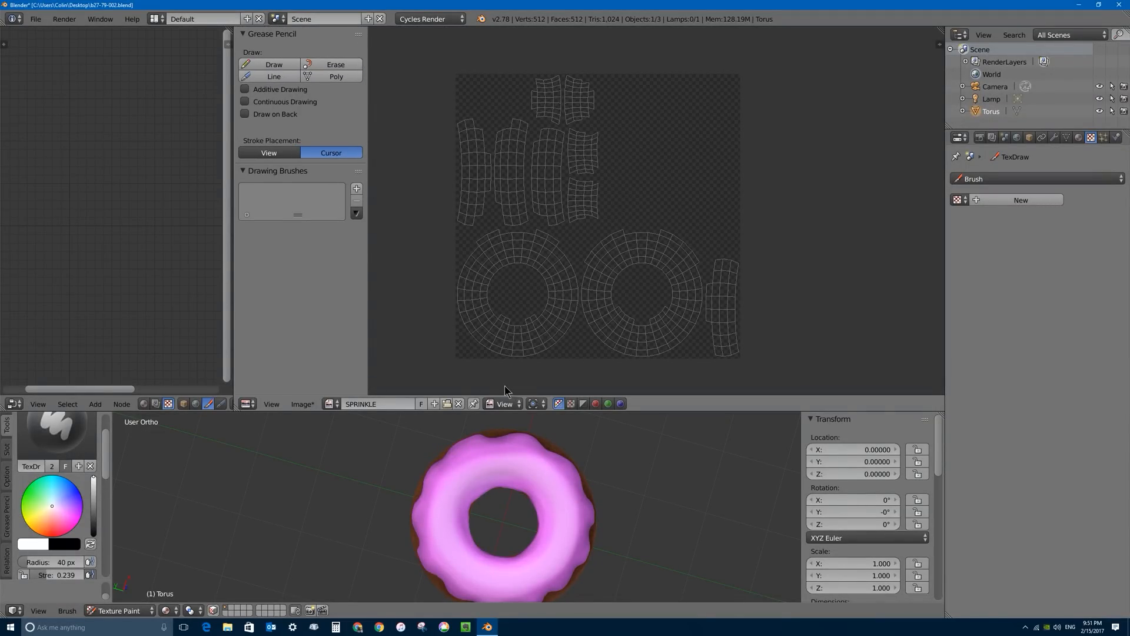
{"action": "left_click", "coordinate": [302, 405]}
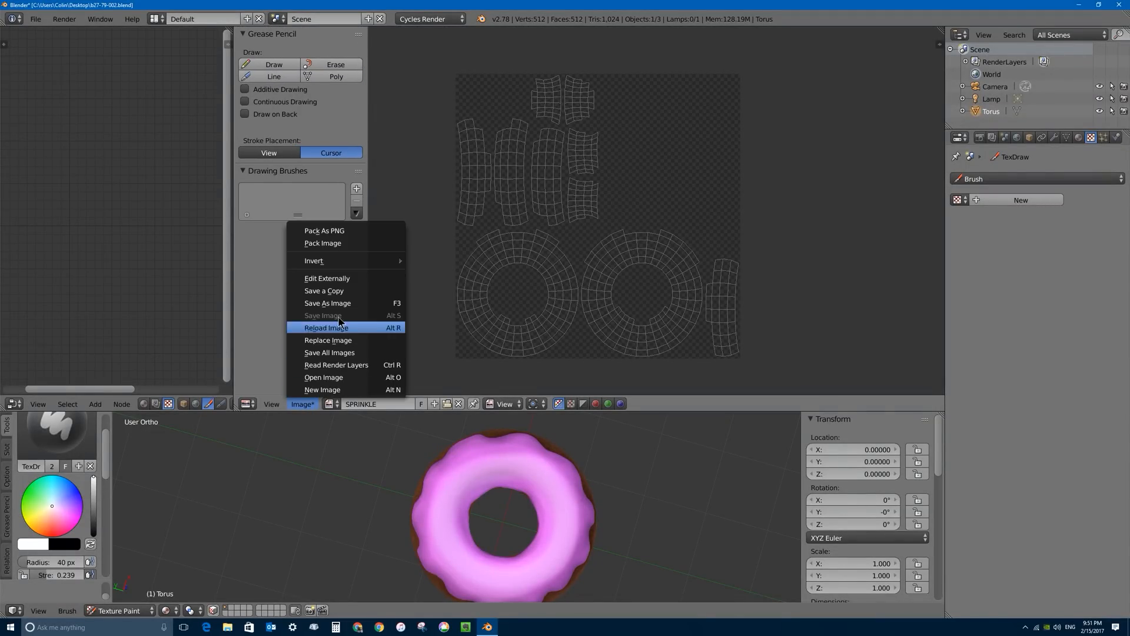
{"action": "left_click", "coordinate": [333, 235]}
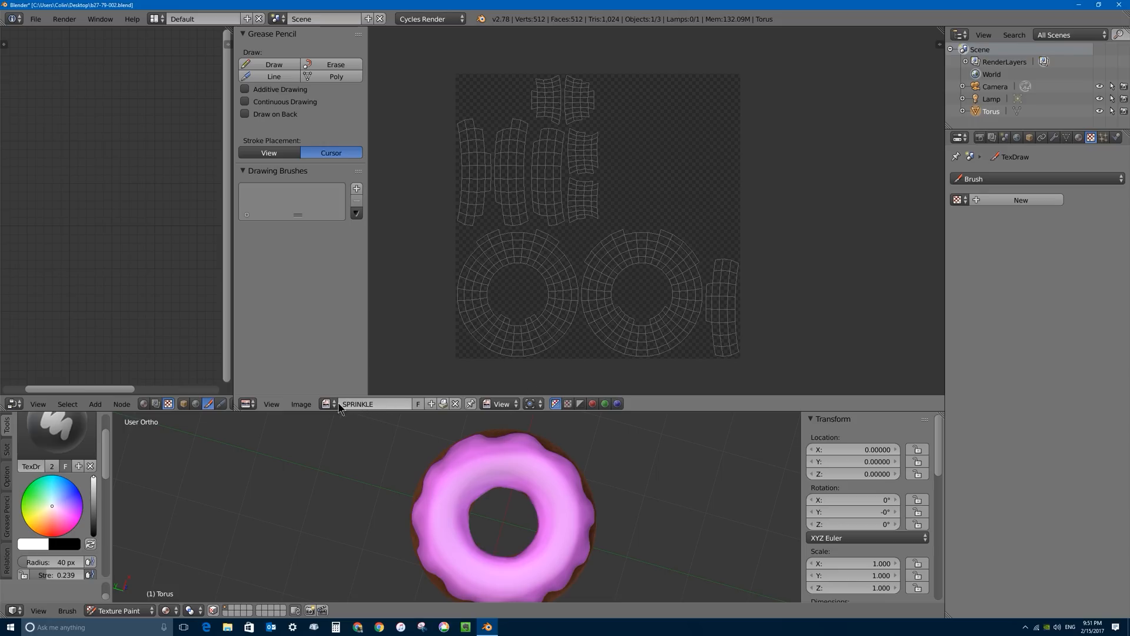
- Switch the image editor to Paint mode and set the brush's stroke method to Curve
{"action": "left_click", "coordinate": [506, 405]}
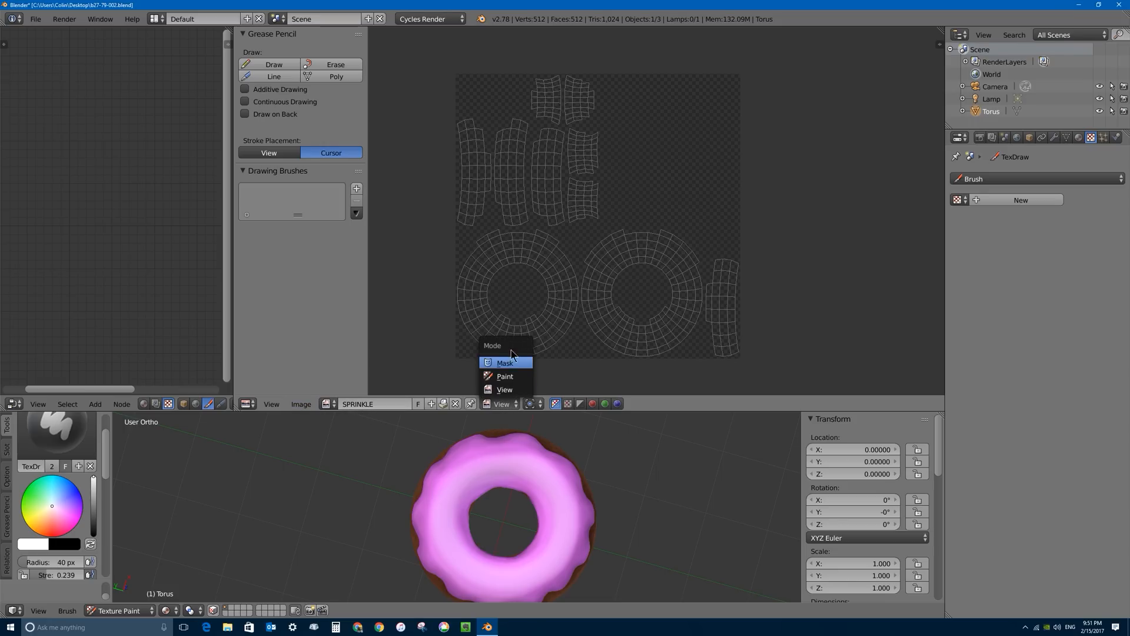
{"action": "left_click", "coordinate": [507, 378]}
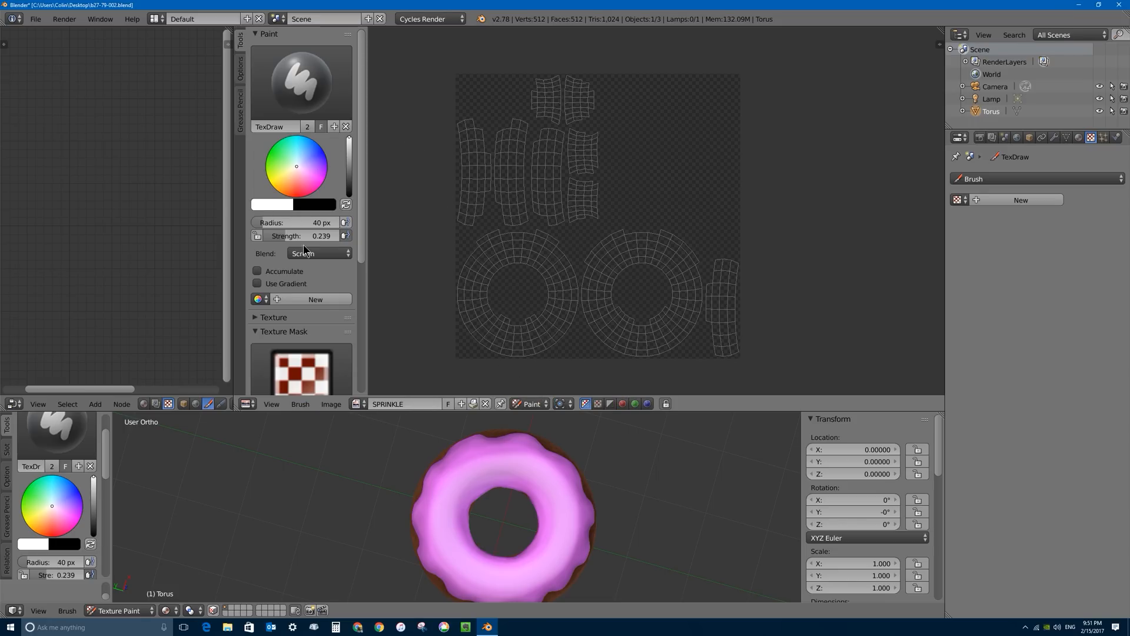
{"action": "scroll", "coordinate": [305, 250], "scroll_direction": "down", "scroll_amount": 8}
{"action": "left_click", "coordinate": [256, 130]}
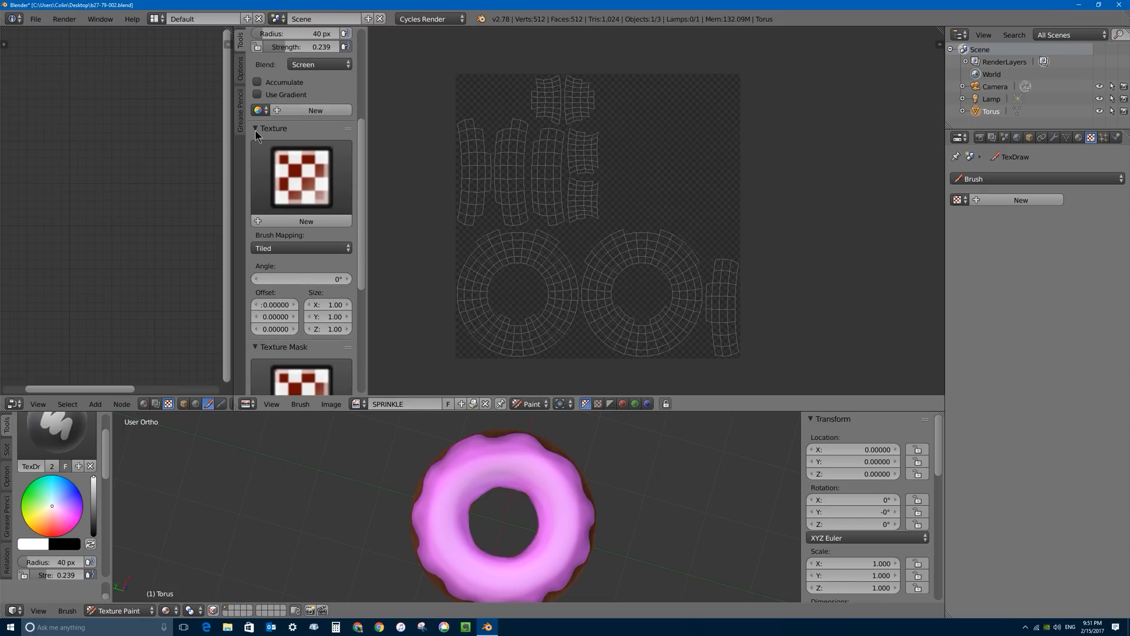
{"action": "left_click", "coordinate": [256, 130]}
{"action": "left_click", "coordinate": [256, 144]}
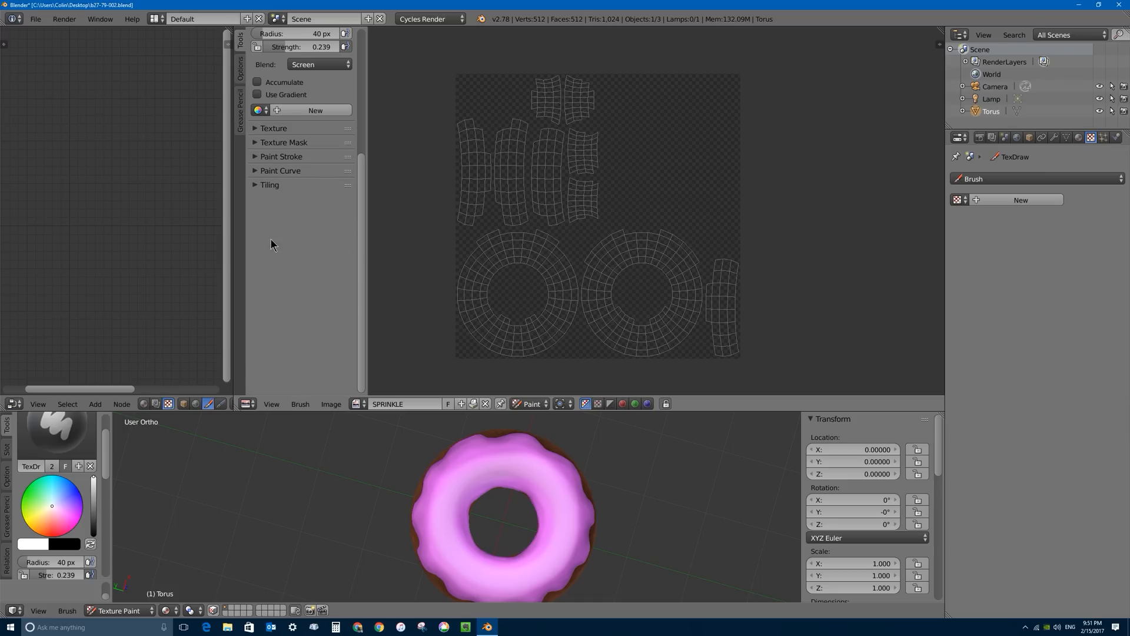
{"action": "left_click", "coordinate": [250, 158]}
{"action": "left_click", "coordinate": [262, 188]}
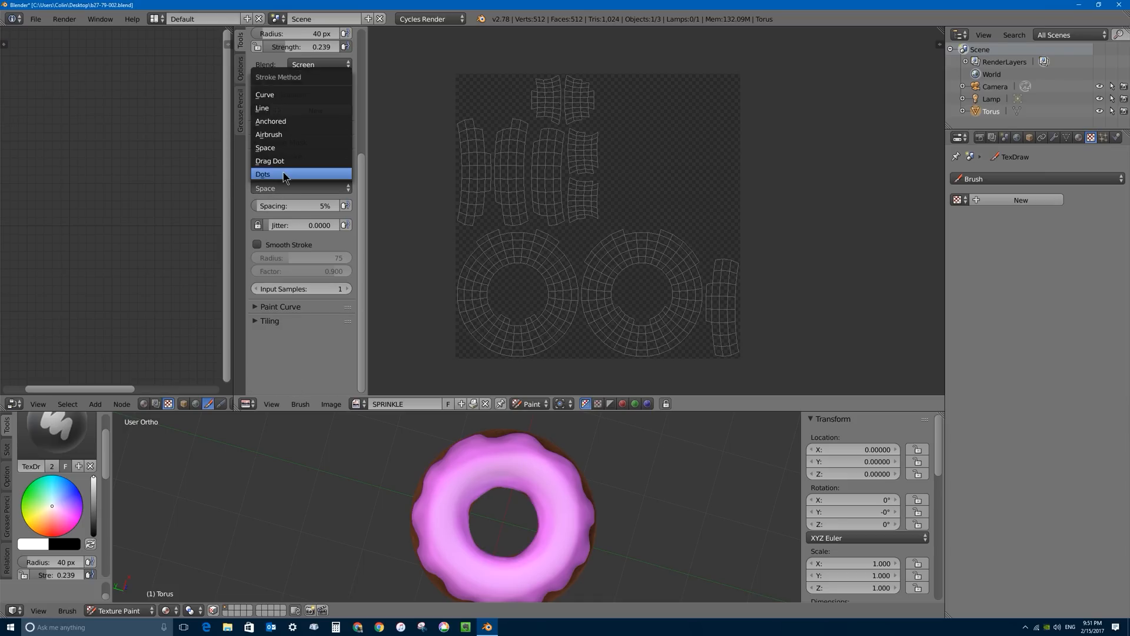
{"action": "left_click", "coordinate": [277, 94]}
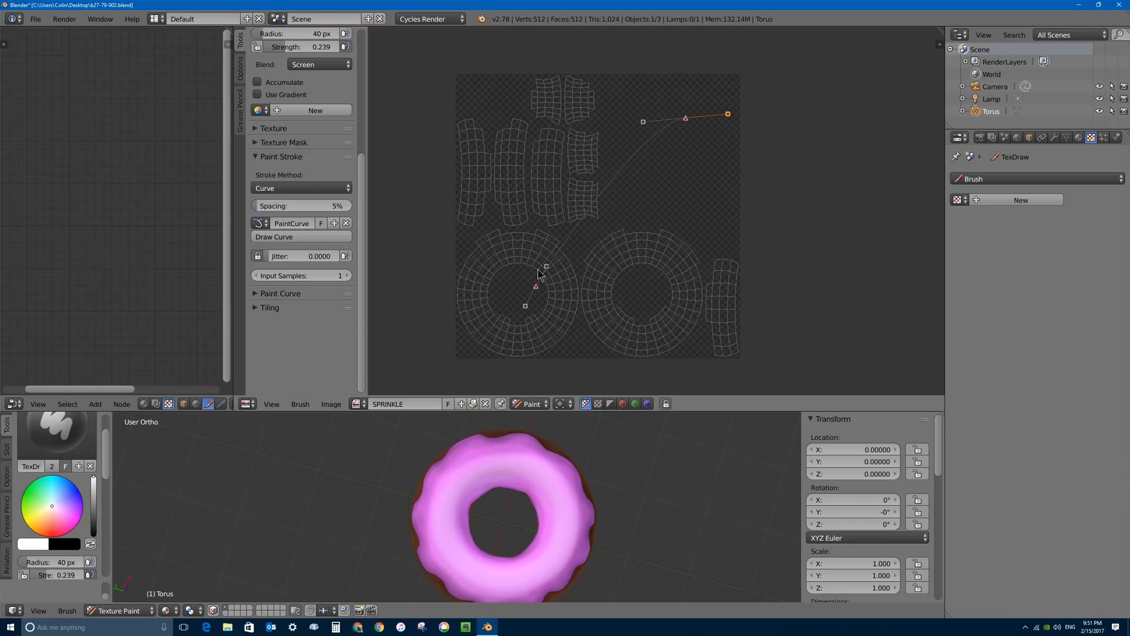
- Reposition both end points of the paint curve on the SPRINKLE image and apply the brush along it
{"action": "mouse_move", "coordinate": [536, 287]}
{"action": "right_mouse_down"}
{"action": "mouse_move", "coordinate": [509, 285]}
{"action": "mouse_move", "coordinate": [669, 120]}
{"action": "mouse_move", "coordinate": [511, 268]}
{"action": "right_mouse_up"}
{"action": "right_click_drag", "start_coordinate": [682, 125], "coordinate": [670, 137]}
{"action": "key", "text": "Return"}
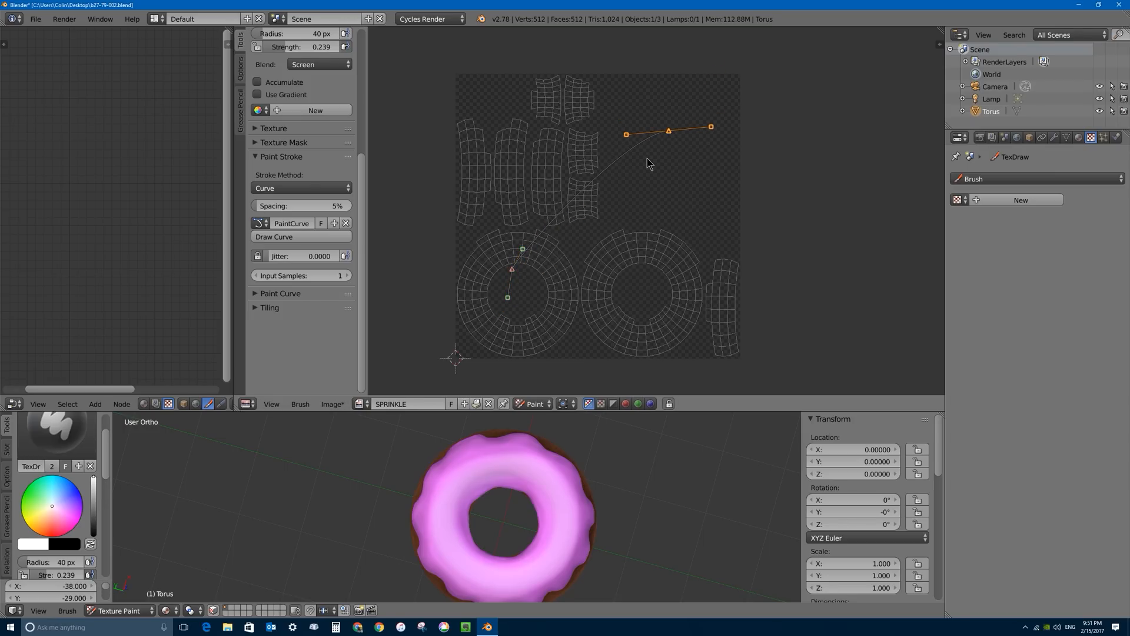
- Set the brush to Mix blending with an orange colour, trying a stroke along the curve and undoing it
{"action": "scroll", "coordinate": [361, 156], "scroll_direction": "up", "scroll_amount": 7}
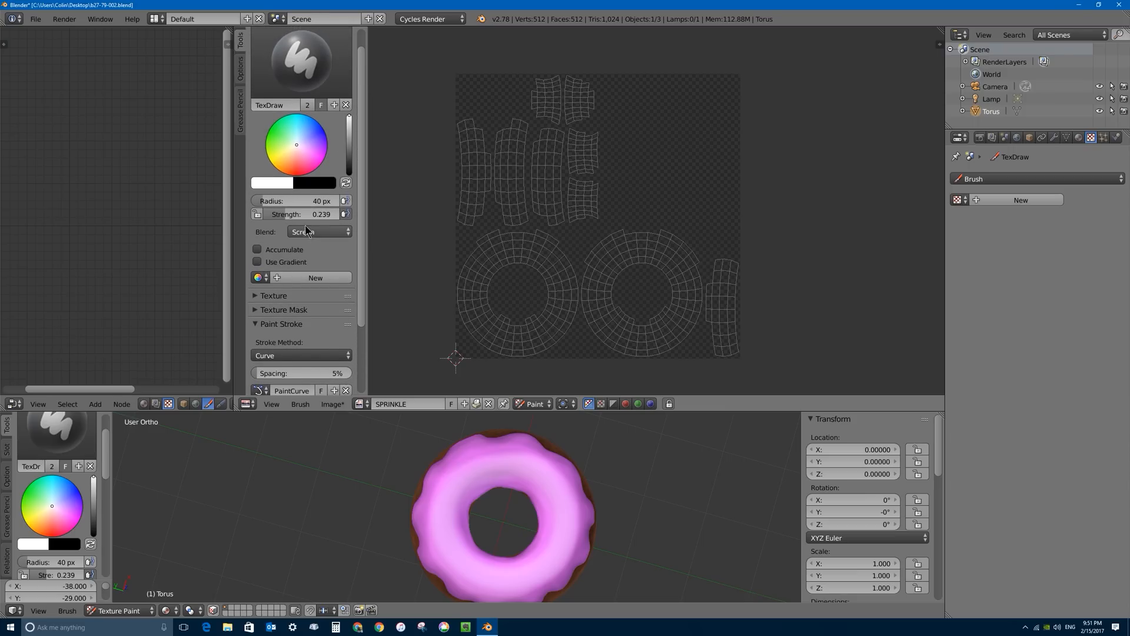
{"action": "left_click", "coordinate": [313, 234]}
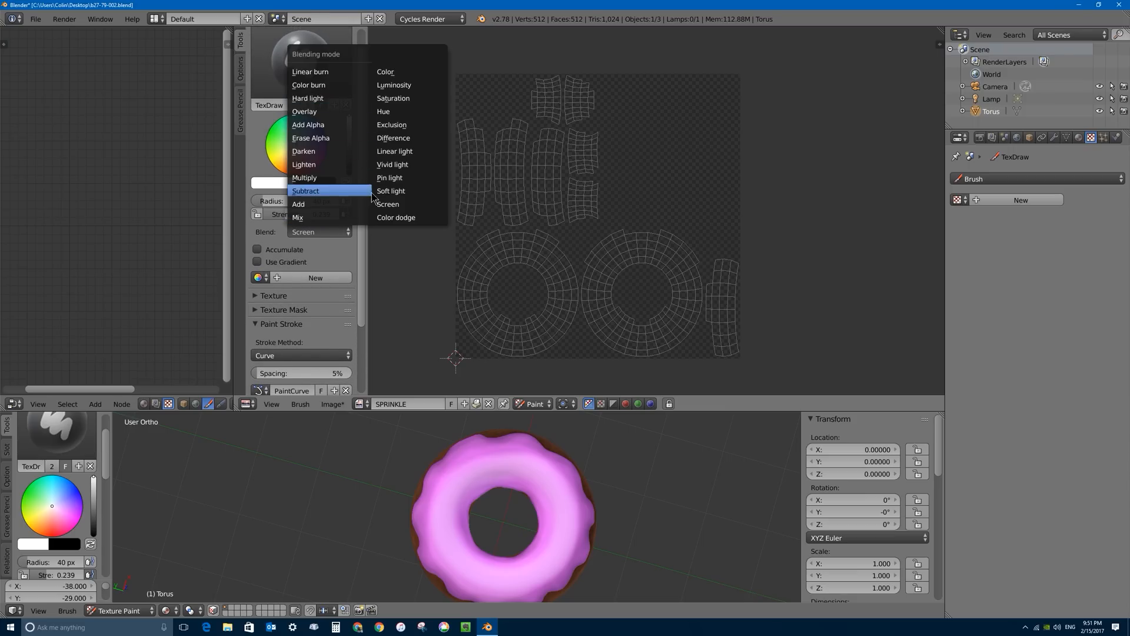
{"action": "left_click", "coordinate": [329, 218]}
{"action": "scroll", "coordinate": [324, 133], "scroll_direction": "up", "scroll_amount": 1}
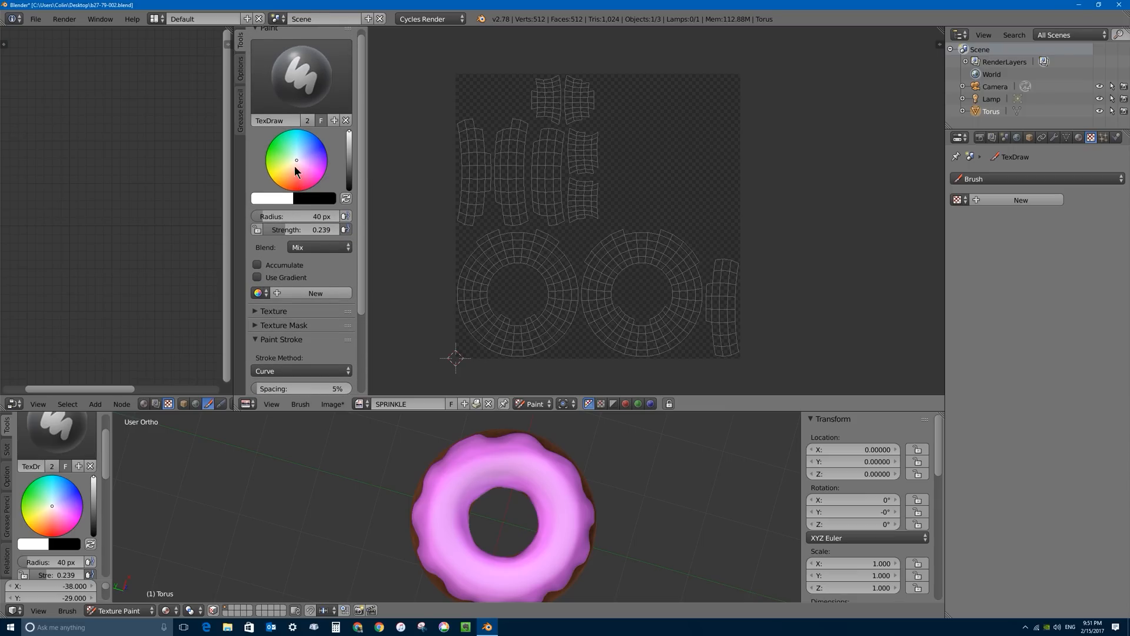
{"action": "mouse_move", "coordinate": [294, 171]}
{"action": "left_mouse_down"}
{"action": "mouse_move", "coordinate": [272, 158]}
{"action": "mouse_move", "coordinate": [279, 186]}
{"action": "left_mouse_up"}
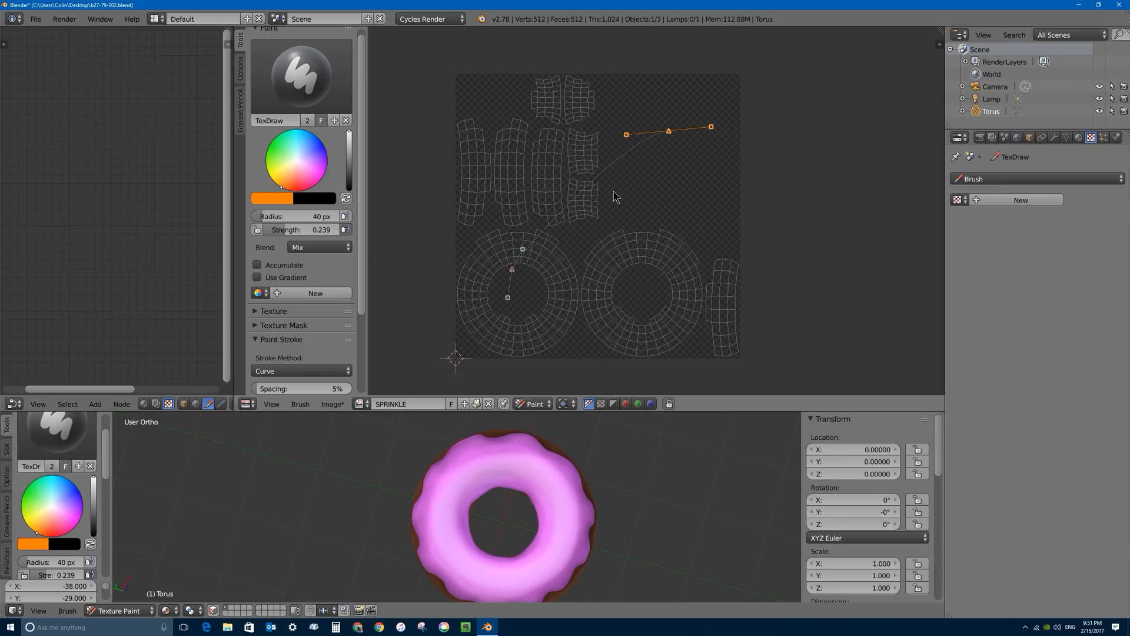
{"action": "key", "text": "Return"}
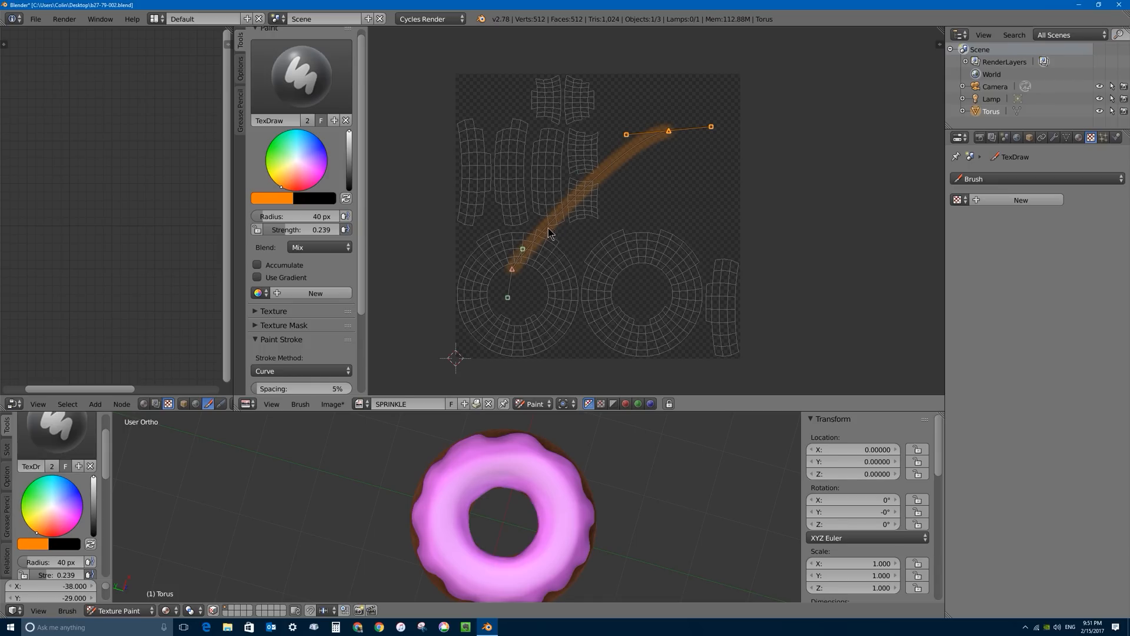
{"action": "key", "text": "ctrl+z"}
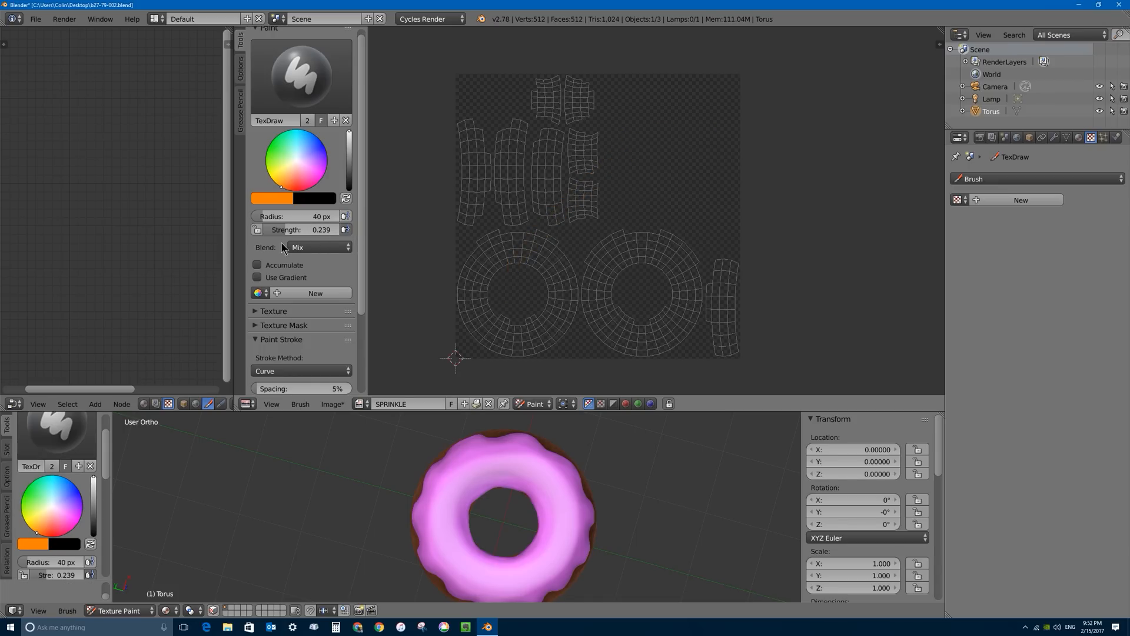
- Raise the brush strength to 1.000 and give the brush a constant, hard-edged falloff curve
{"action": "left_click_drag", "start_coordinate": [287, 230], "coordinate": [336, 231]}
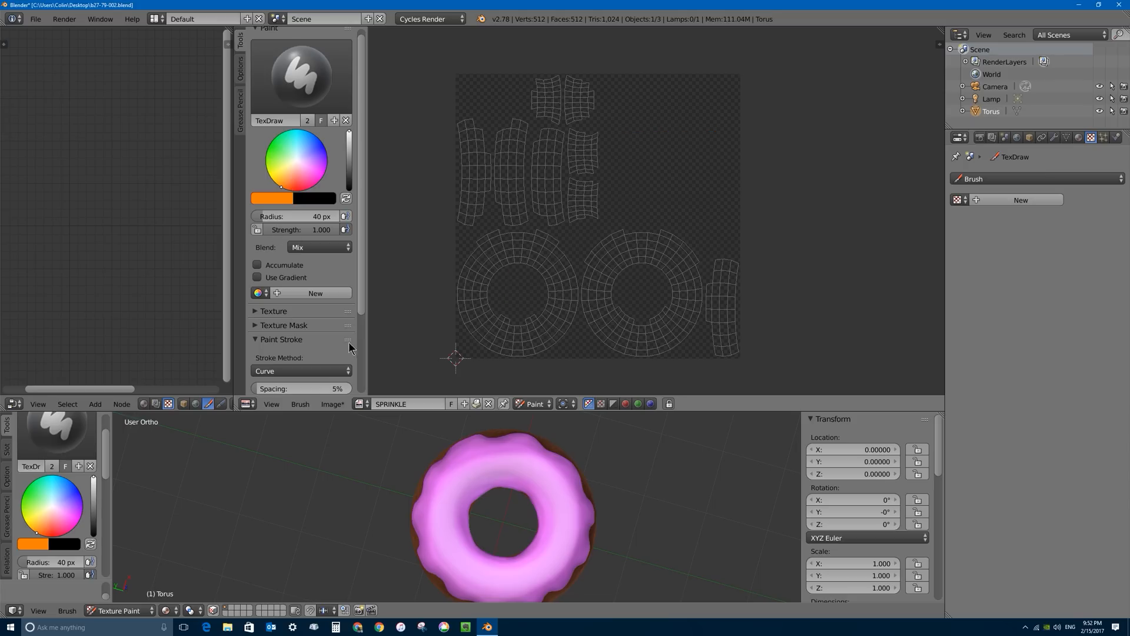
{"action": "scroll", "coordinate": [364, 254], "scroll_direction": "down", "scroll_amount": 4}
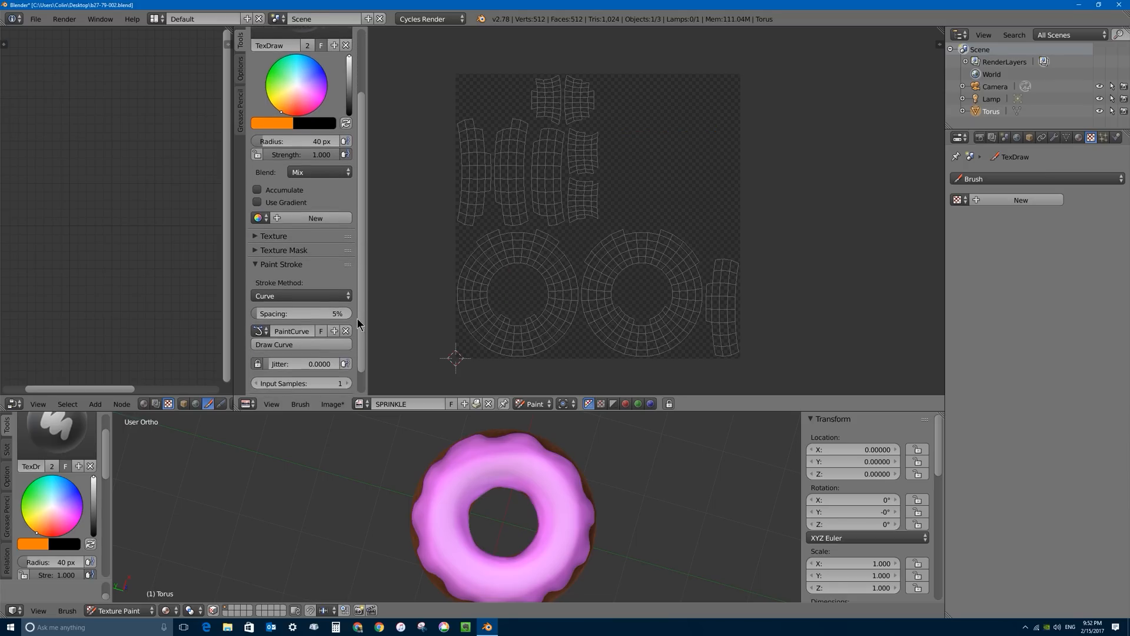
{"action": "left_click", "coordinate": [263, 238]}
{"action": "left_click", "coordinate": [256, 253]}
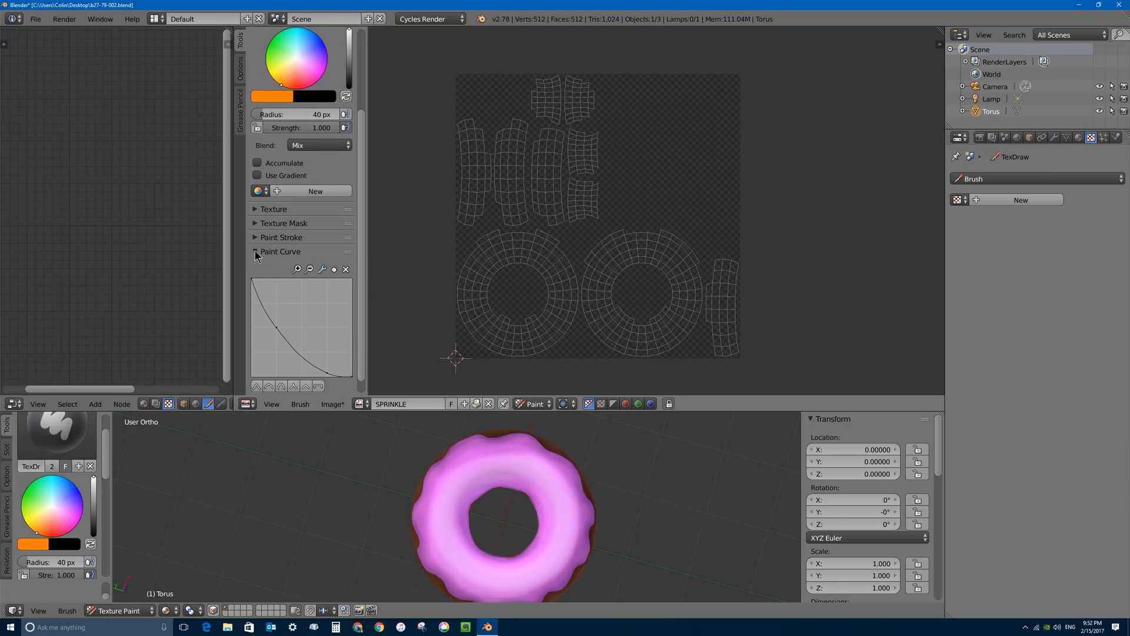
{"action": "scroll", "coordinate": [295, 294], "scroll_direction": "down", "scroll_amount": 1}
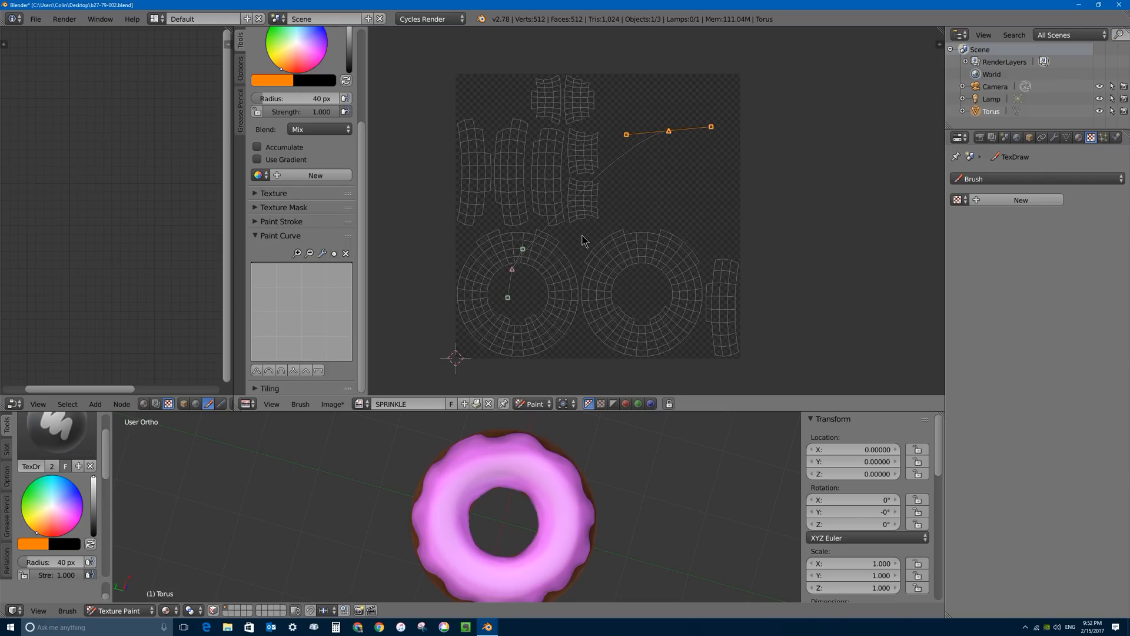
- Undo a thin trial stroke, enlarge the brush radius to 166 px and paint a thick orange sprinkle along the curve
{"action": "key", "text": "Return"}
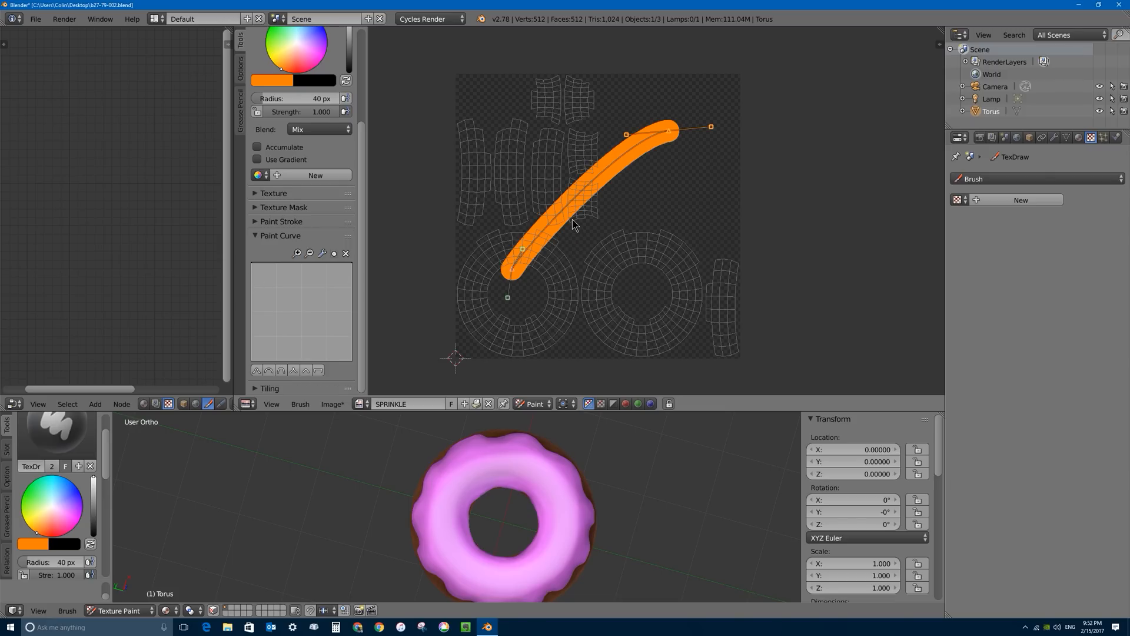
{"action": "key", "text": "ctrl+z"}
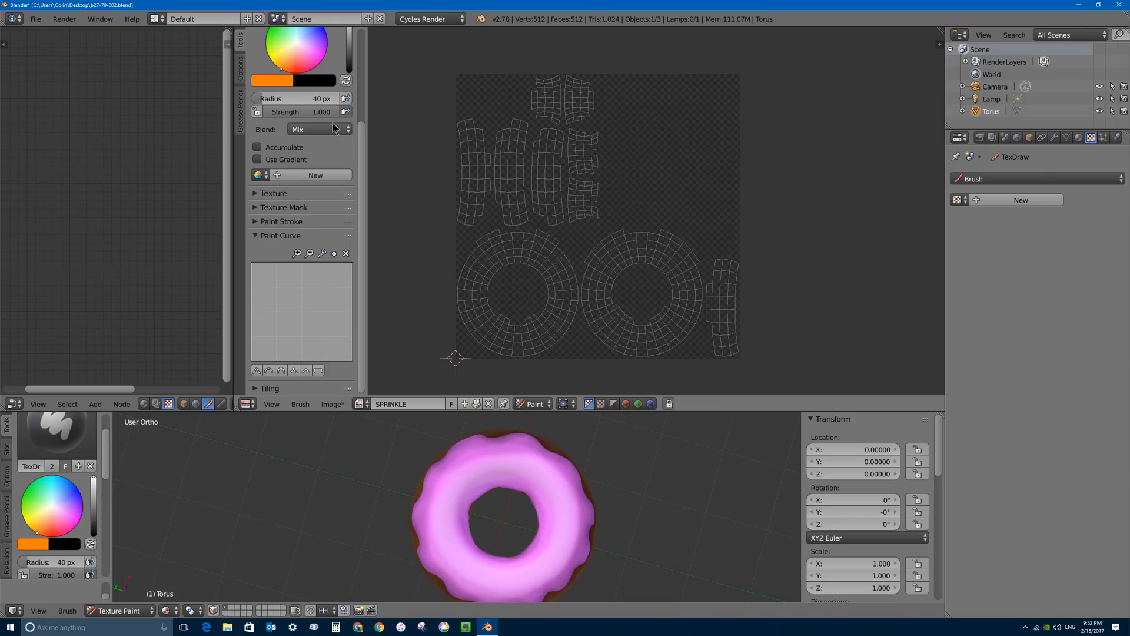
{"action": "key", "text": "f"}
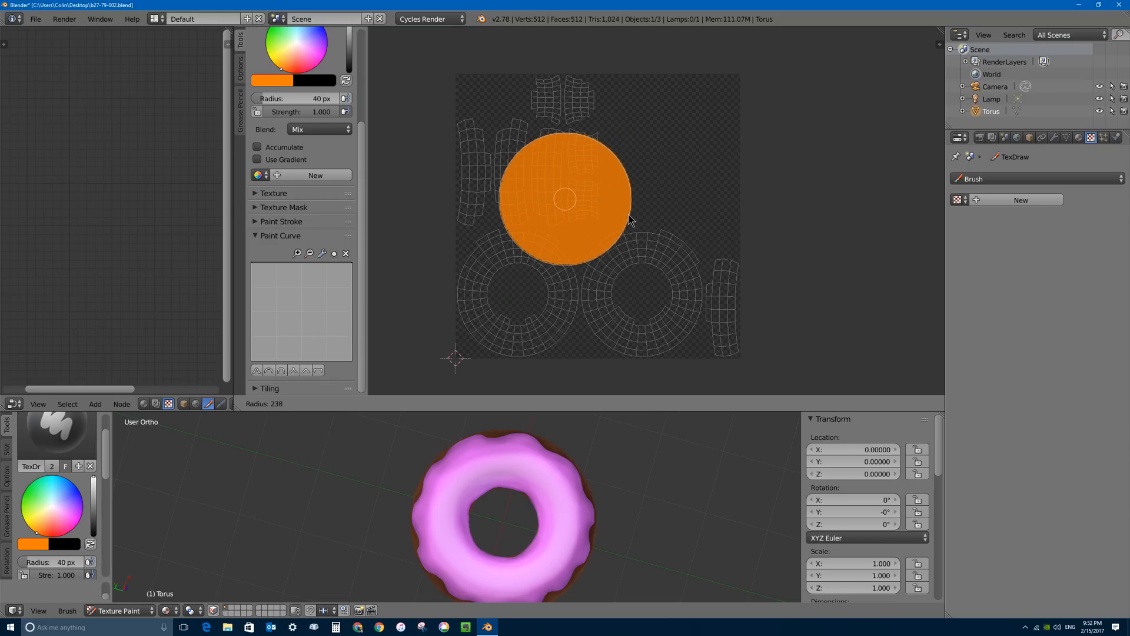
{"action": "left_click", "coordinate": [611, 217]}
{"action": "key", "text": "Return"}
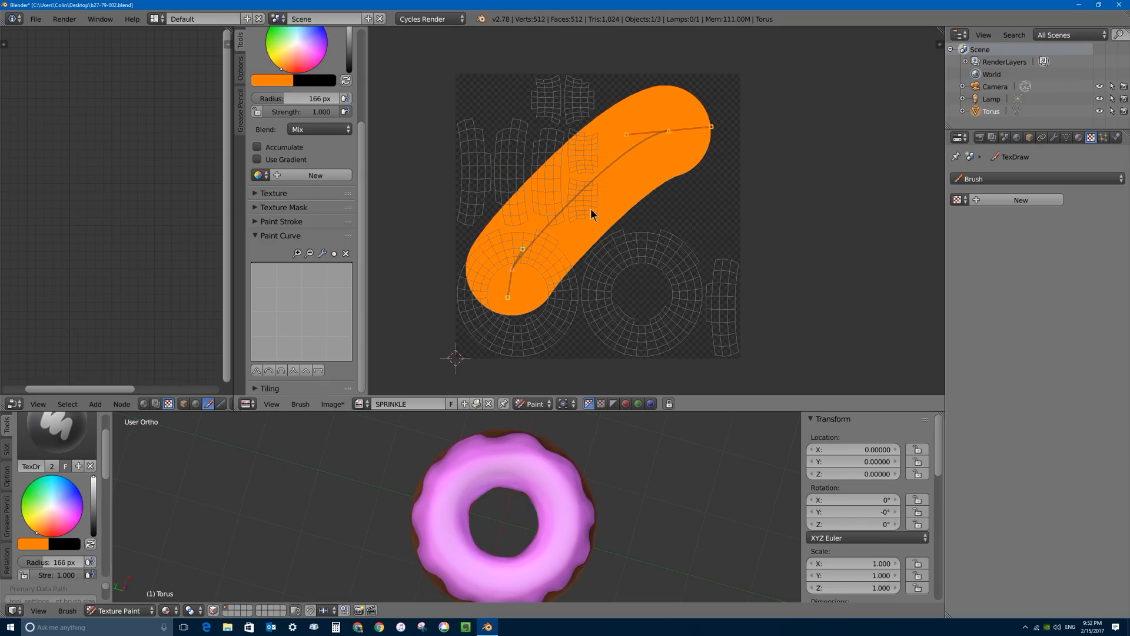
- Undo the thick sprinkle stroke and move both end points of the paint curve inward
{"action": "key", "text": "ctrl+z"}
{"action": "right_click", "coordinate": [512, 270]}
{"action": "key", "text": "g"}
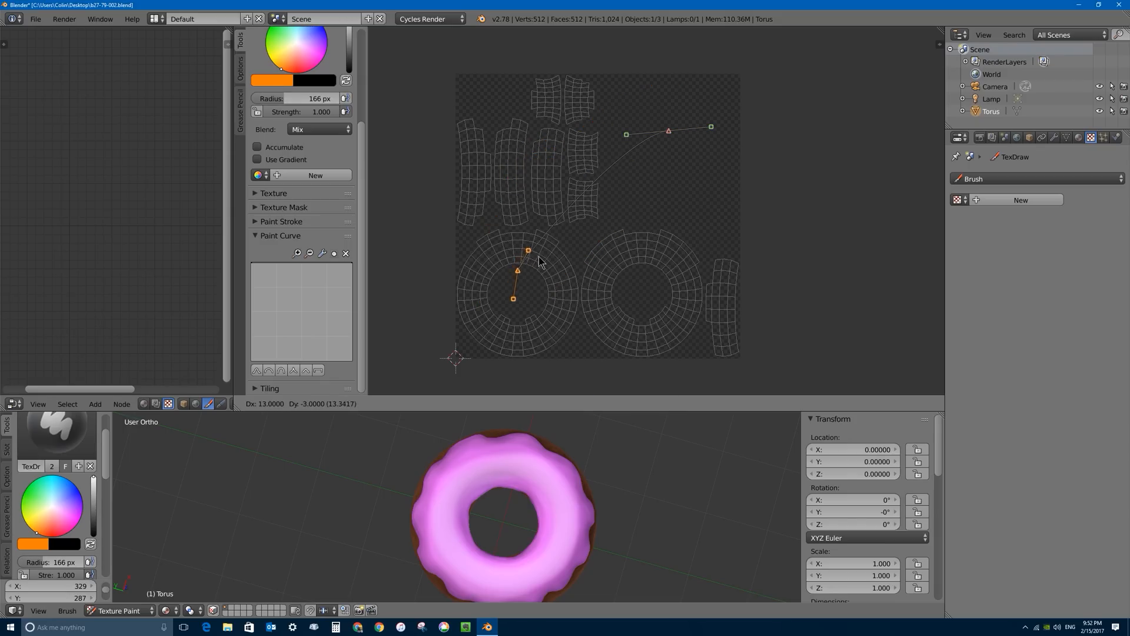
{"action": "left_click", "coordinate": [544, 265]}
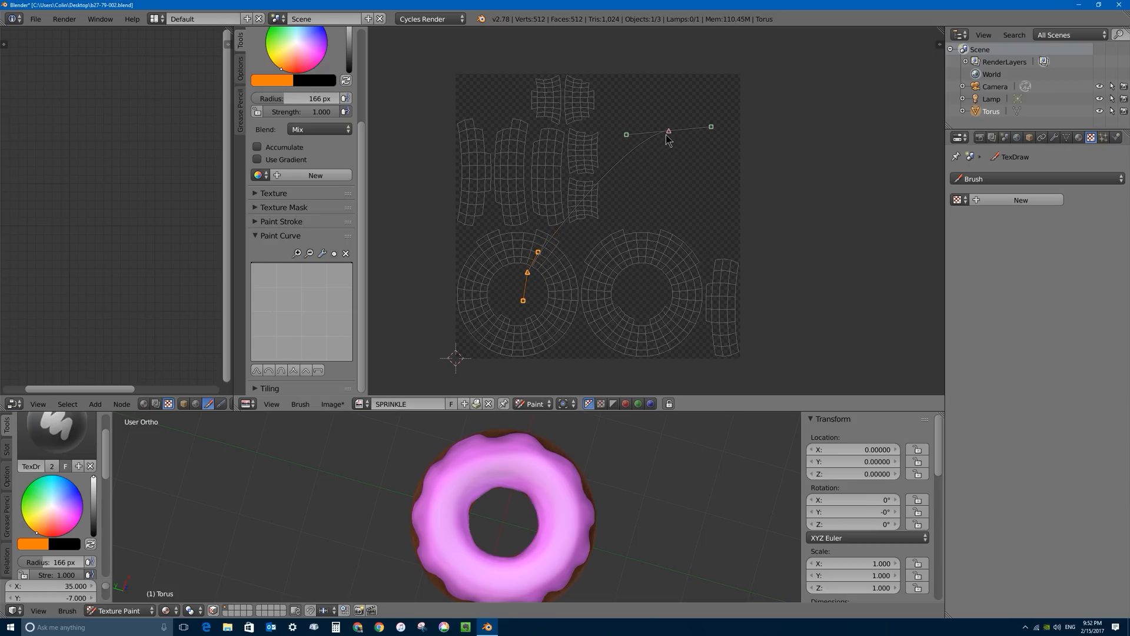
{"action": "right_click", "coordinate": [669, 131]}
{"action": "key", "text": "g"}
{"action": "left_click", "coordinate": [650, 149]}
- Shift the lower end point of the paint curve further inward, trying an orange stroke along the curve and undoing it
{"action": "right_click", "coordinate": [528, 273]}
{"action": "key", "text": "g"}
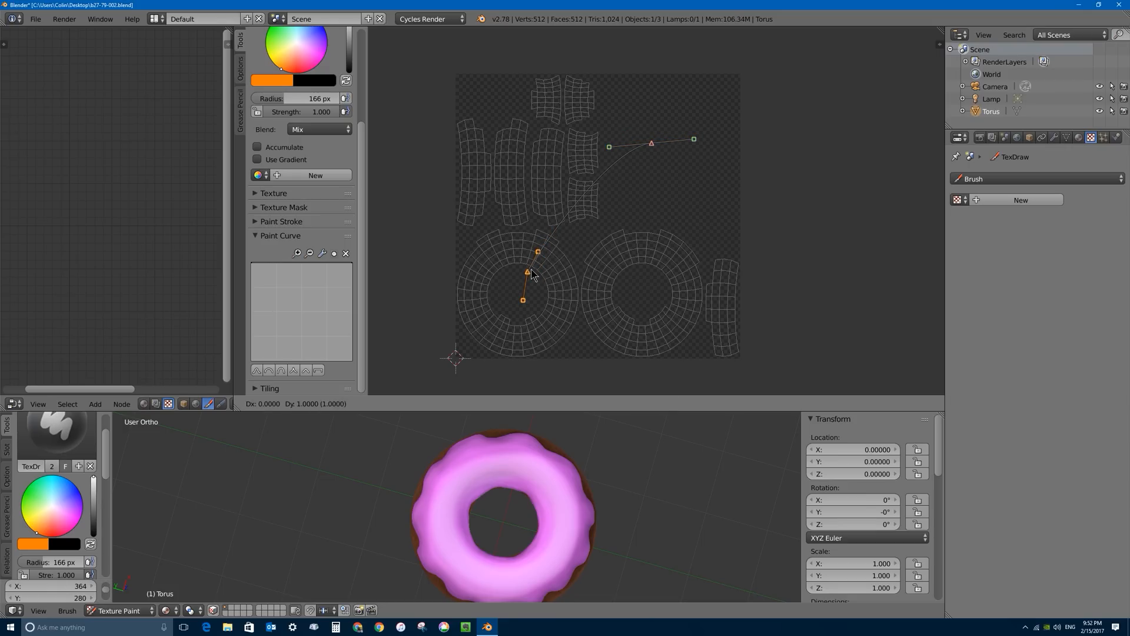
{"action": "left_click", "coordinate": [540, 266]}
{"action": "key", "text": "Return"}
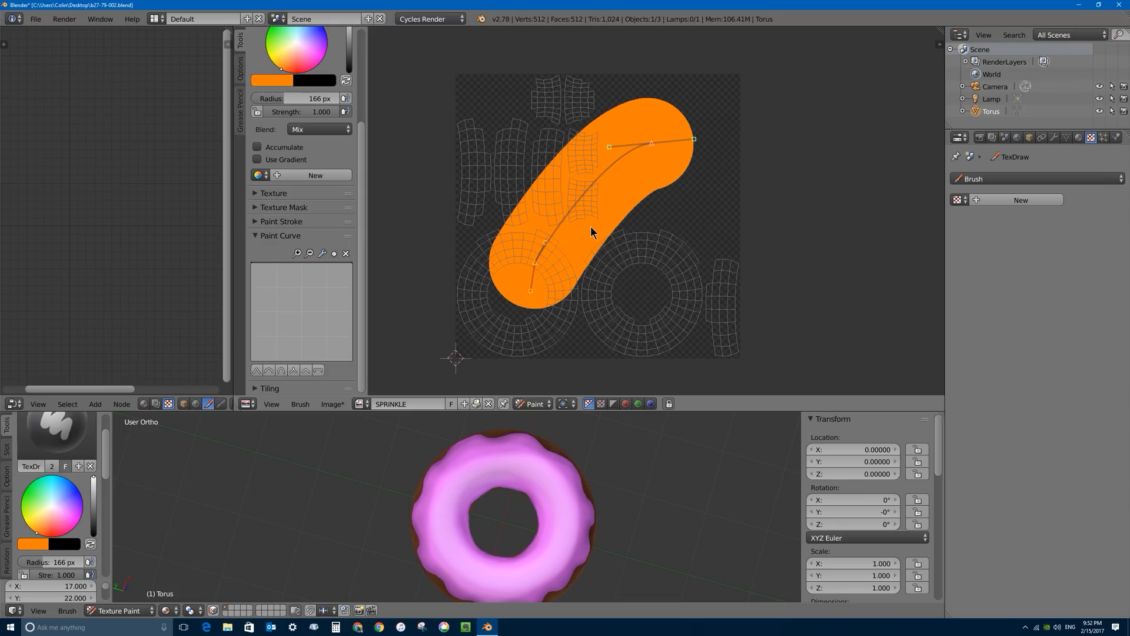
{"action": "key", "text": "ctrl+z"}
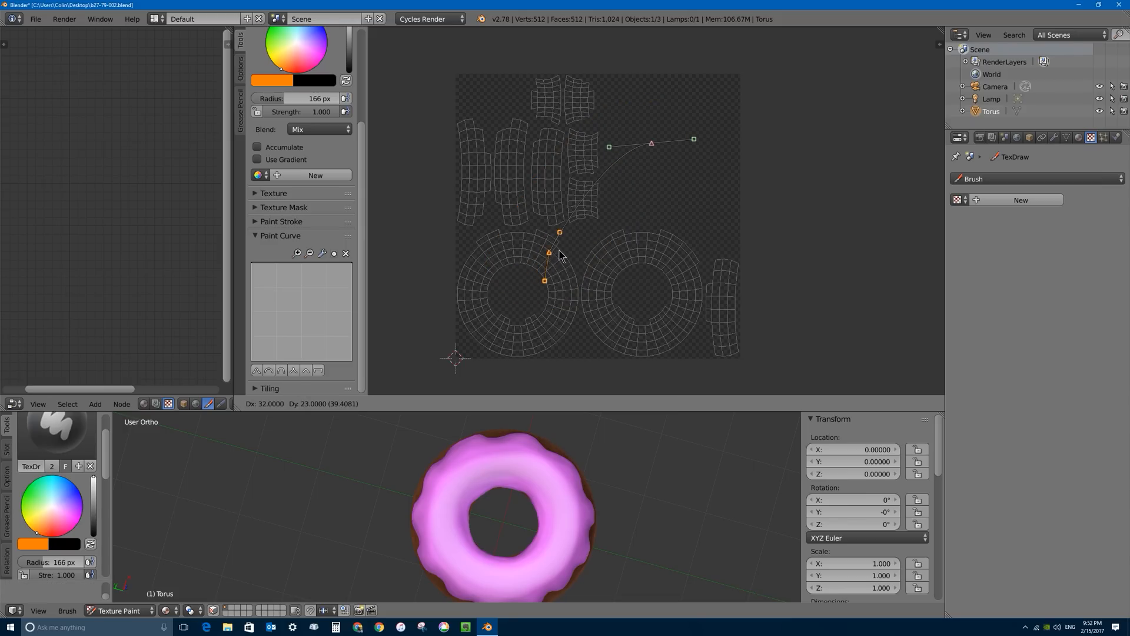
- Move the curve's end points closer together and paint the orange sprinkle along it with a 152 px brush radius
{"action": "key", "text": "g"}
{"action": "left_click", "coordinate": [557, 256]}
{"action": "right_click", "coordinate": [648, 150]}
{"action": "key", "text": "g"}
{"action": "left_click", "coordinate": [647, 164]}
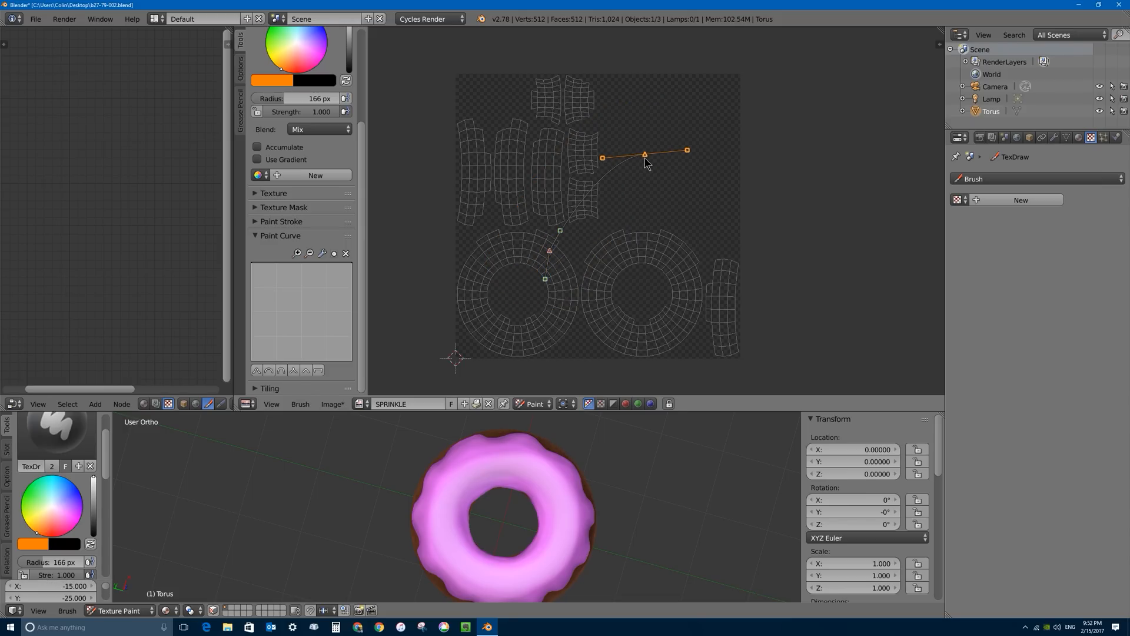
{"action": "key", "text": "f"}
{"action": "left_click", "coordinate": [641, 165]}
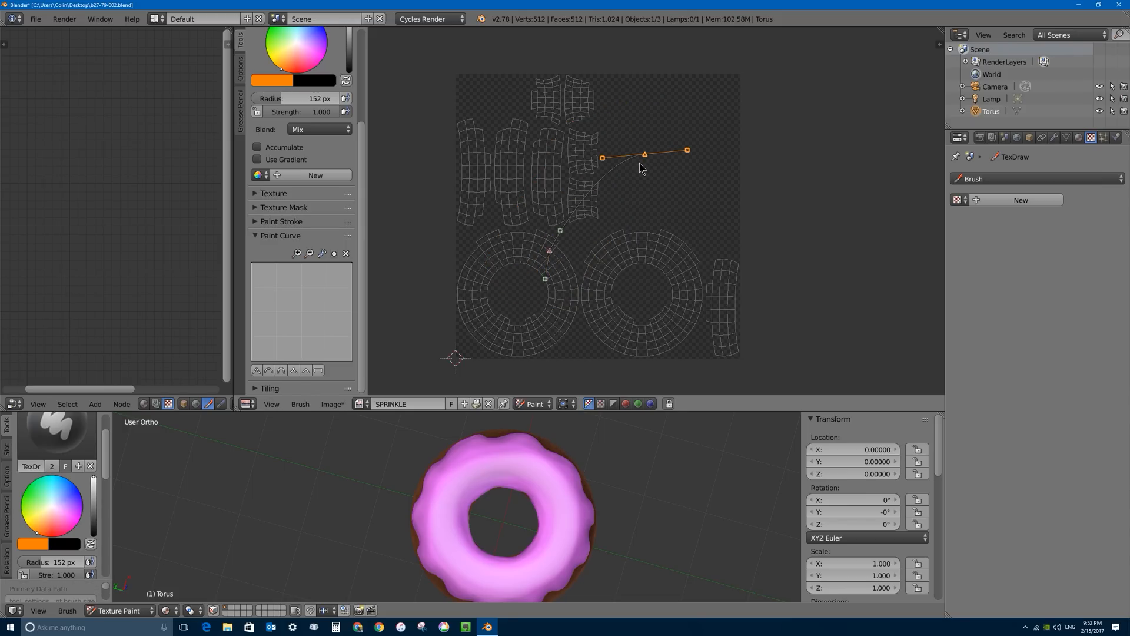
{"action": "key", "text": "Return"}
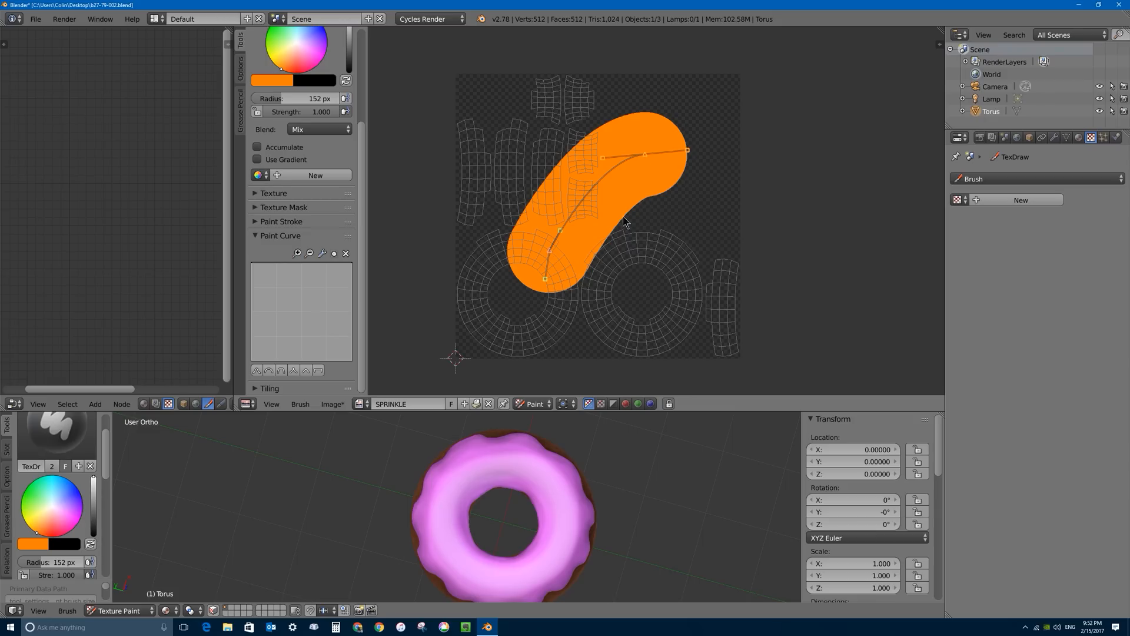
- Delete the paint curve's points and switch the stroke method to Space, undoing a freehand trial stroke
{"action": "right_click", "coordinate": [598, 222]}
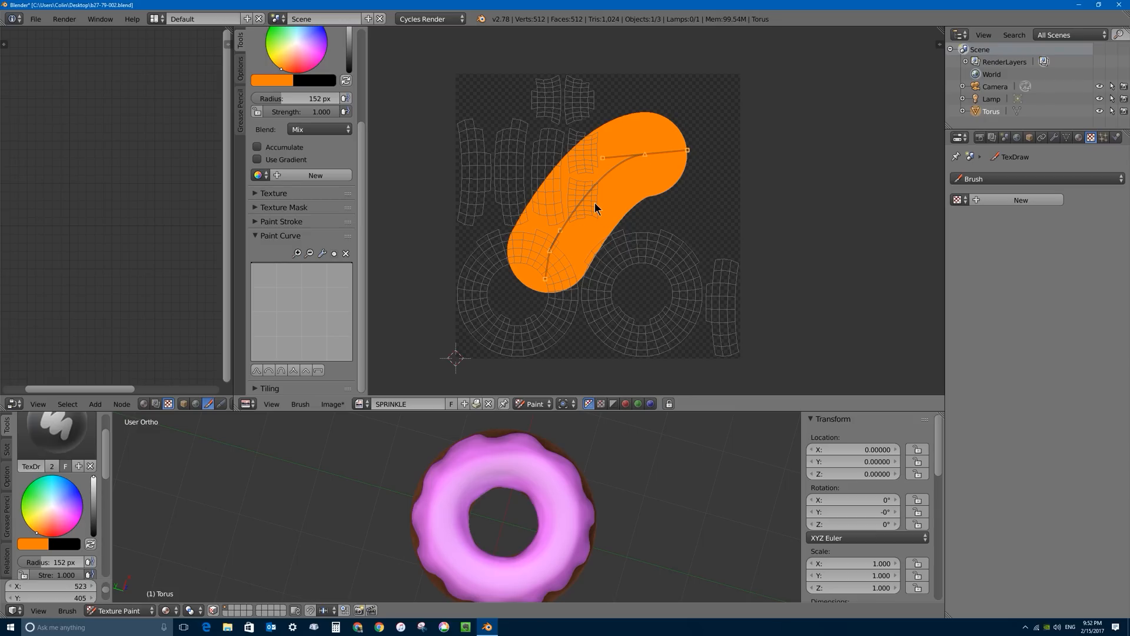
{"action": "key", "text": "x"}
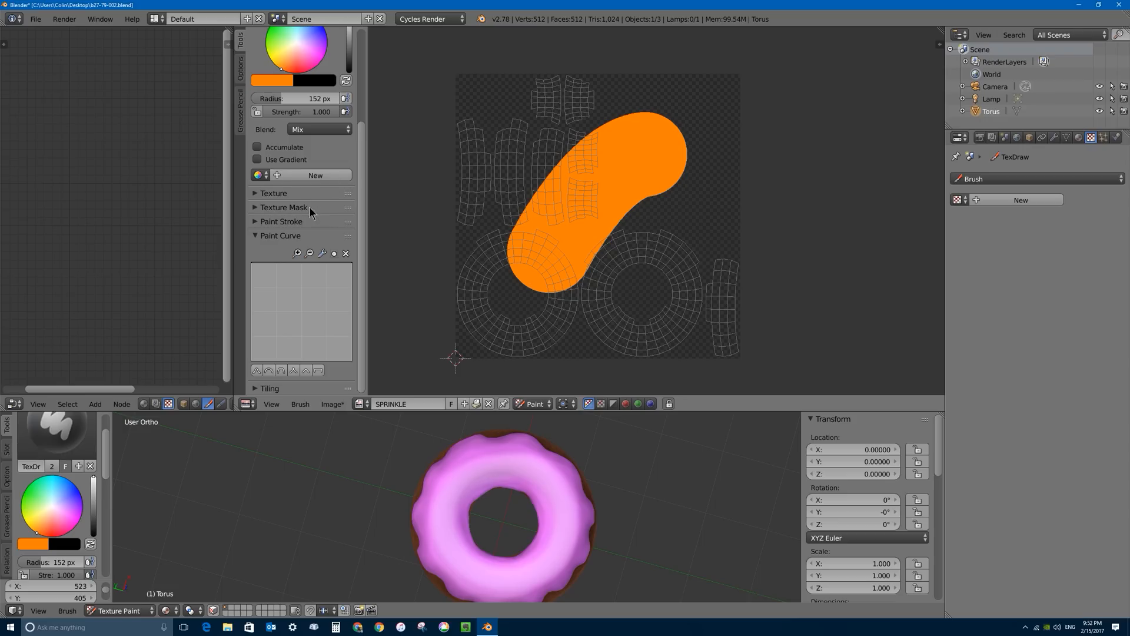
{"action": "left_click", "coordinate": [256, 222]}
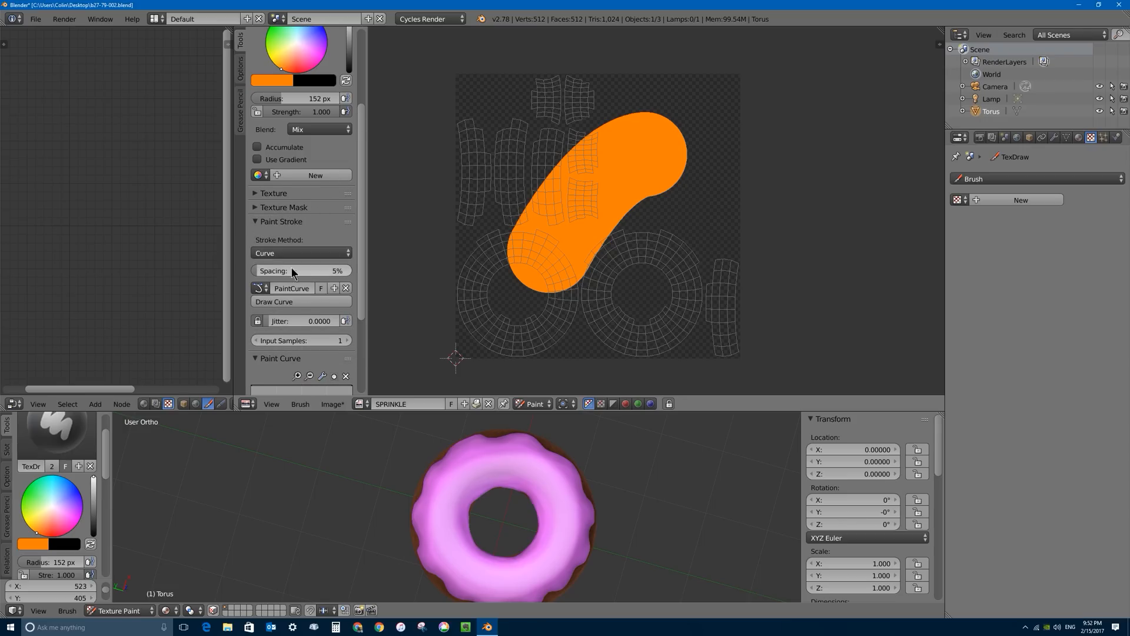
{"action": "left_click", "coordinate": [283, 253]}
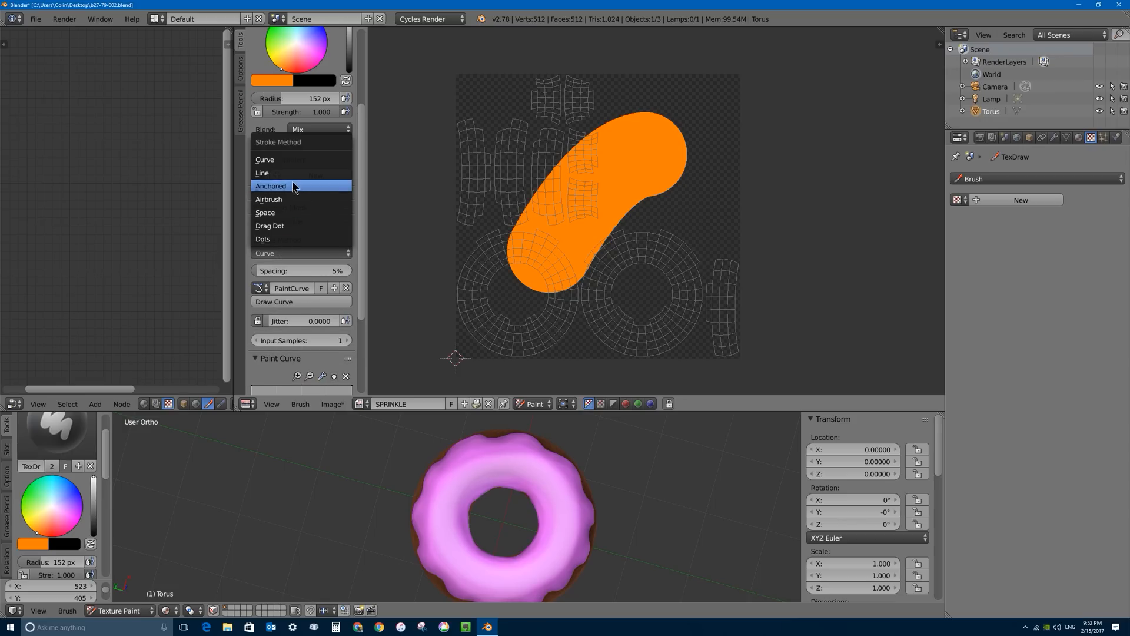
{"action": "left_click", "coordinate": [283, 214]}
{"action": "mouse_move", "coordinate": [583, 112]}
{"action": "left_mouse_down"}
{"action": "mouse_move", "coordinate": [539, 151]}
{"action": "mouse_move", "coordinate": [508, 256]}
{"action": "left_mouse_up"}
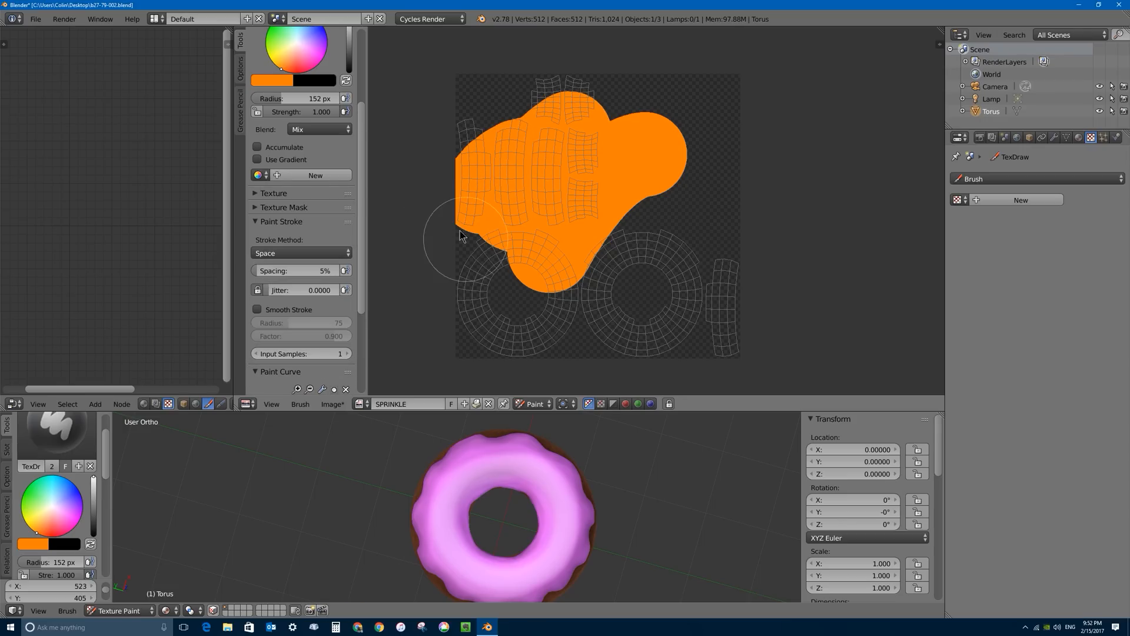
{"action": "key", "text": "ctrl+z"}
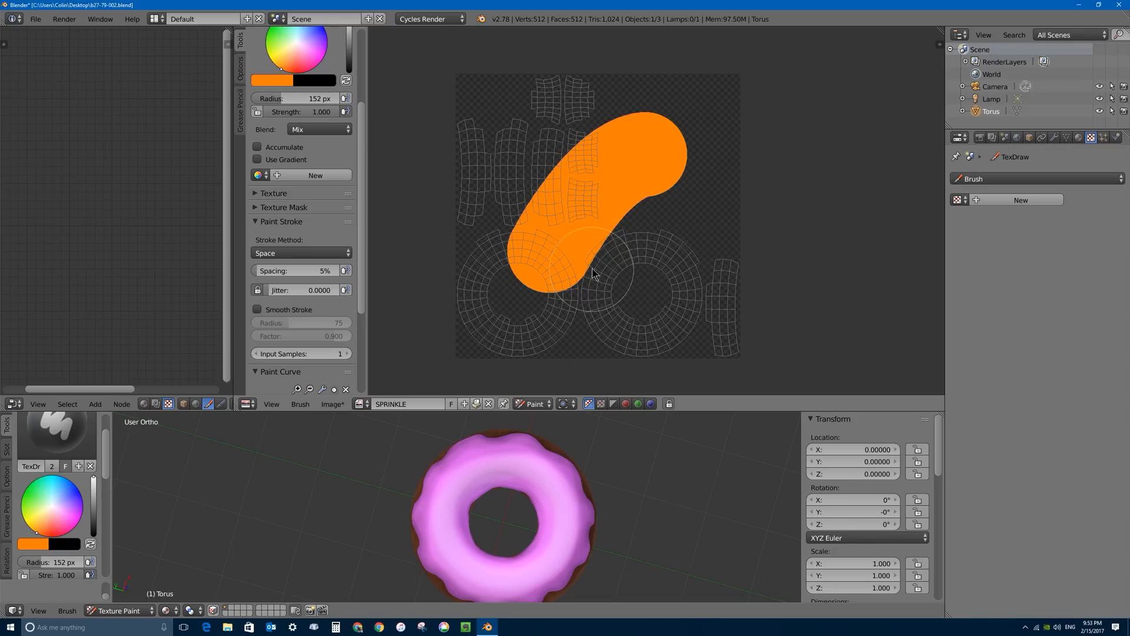
- Set the brush to Darken blending with a black colour
{"action": "left_click", "coordinate": [318, 129]}
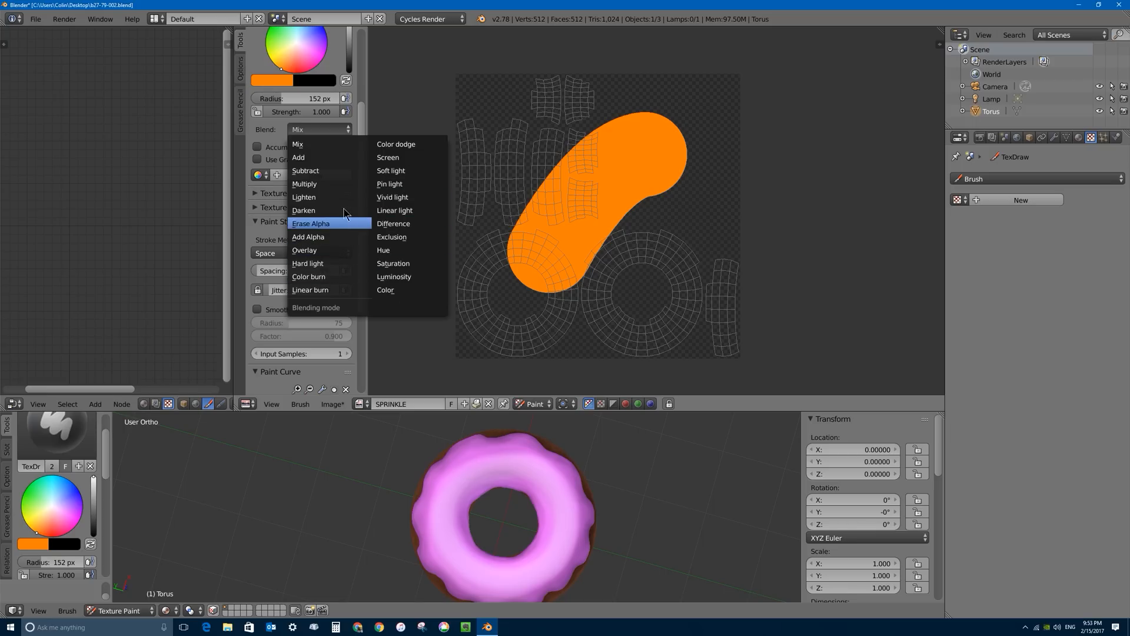
{"action": "left_click", "coordinate": [316, 211]}
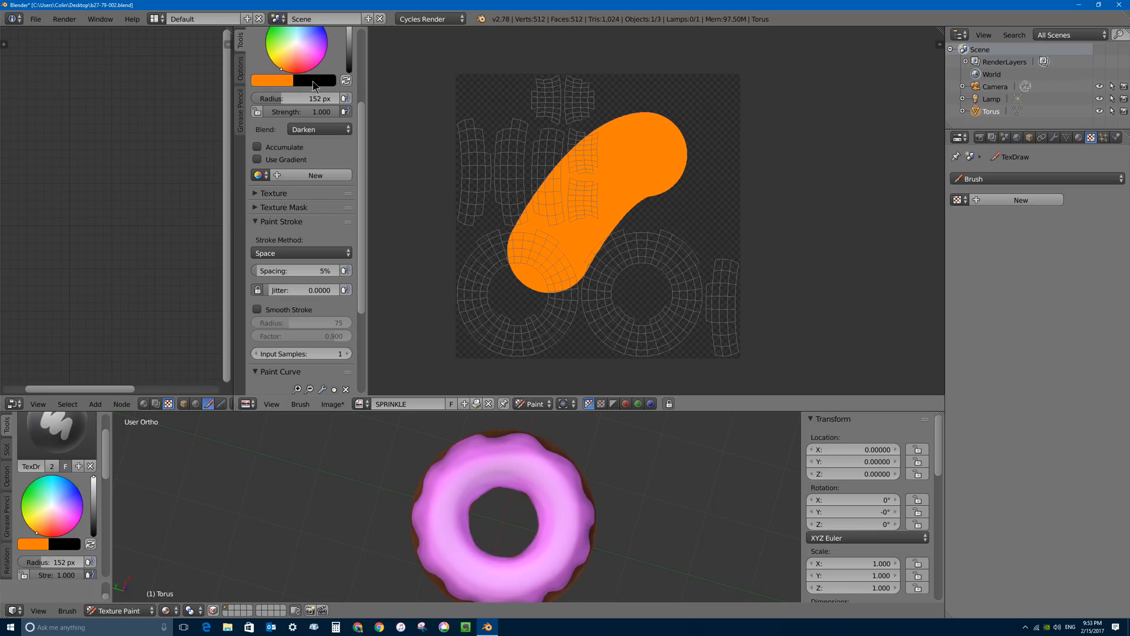
{"action": "left_click_drag", "start_coordinate": [351, 62], "coordinate": [357, 82]}
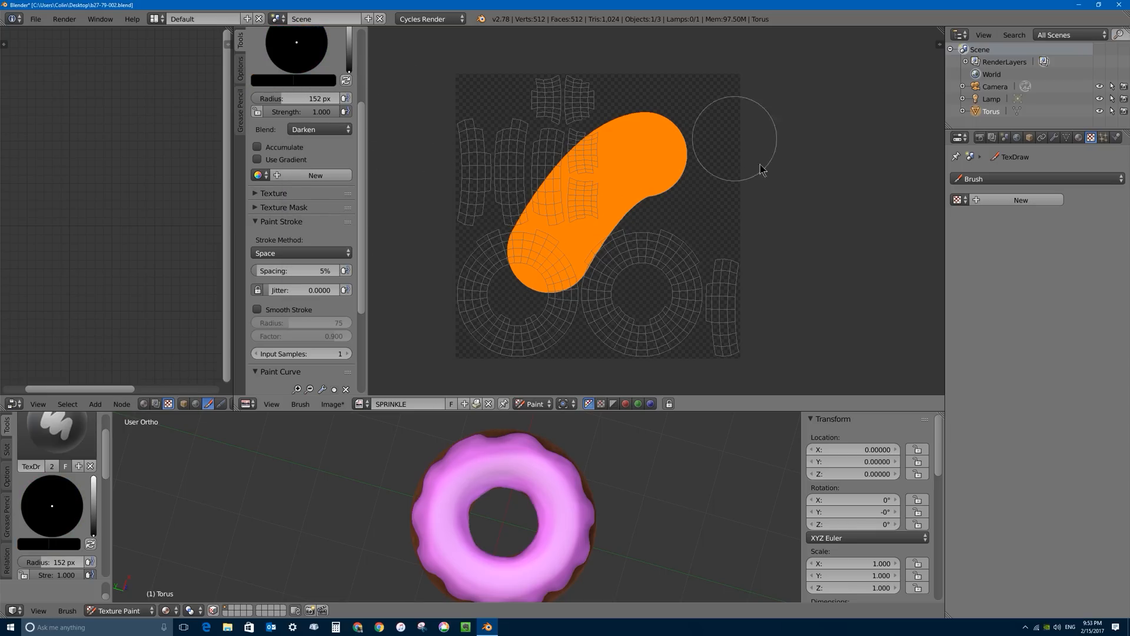
- Maximize the image editor and set the brush strength to 0.357, trying a dark edge stroke and undoing it
{"action": "key", "text": "ctrl+Up"}
{"action": "key", "text": "shift+f"}
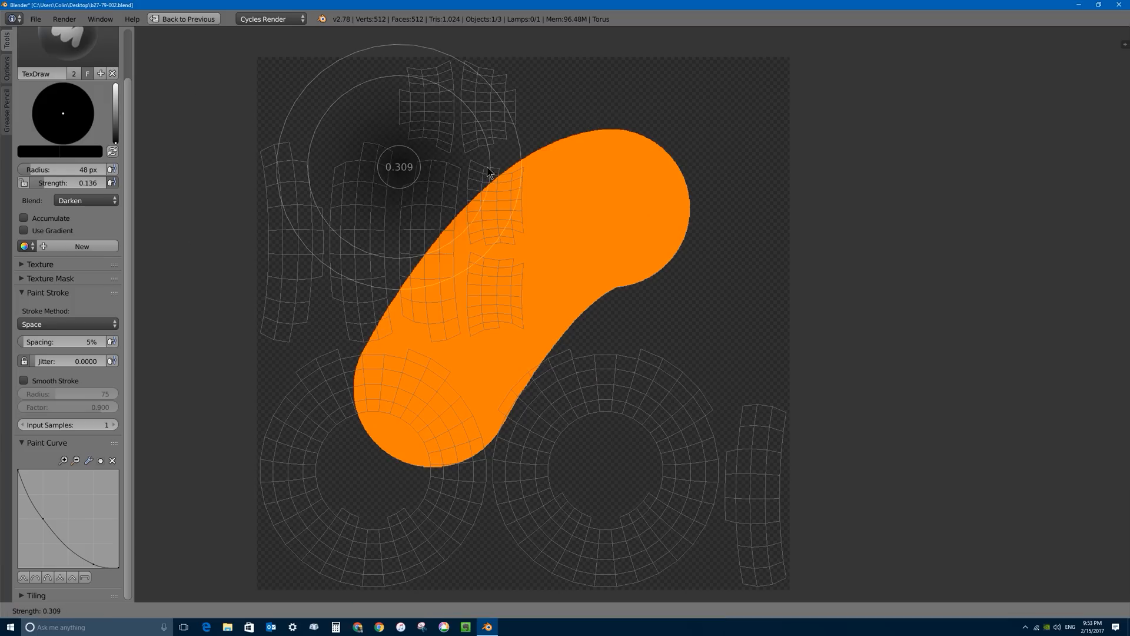
{"action": "left_click", "coordinate": [490, 171]}
{"action": "left_click_drag", "start_coordinate": [627, 299], "coordinate": [624, 134]}
{"action": "key", "text": "ctrl+z"}
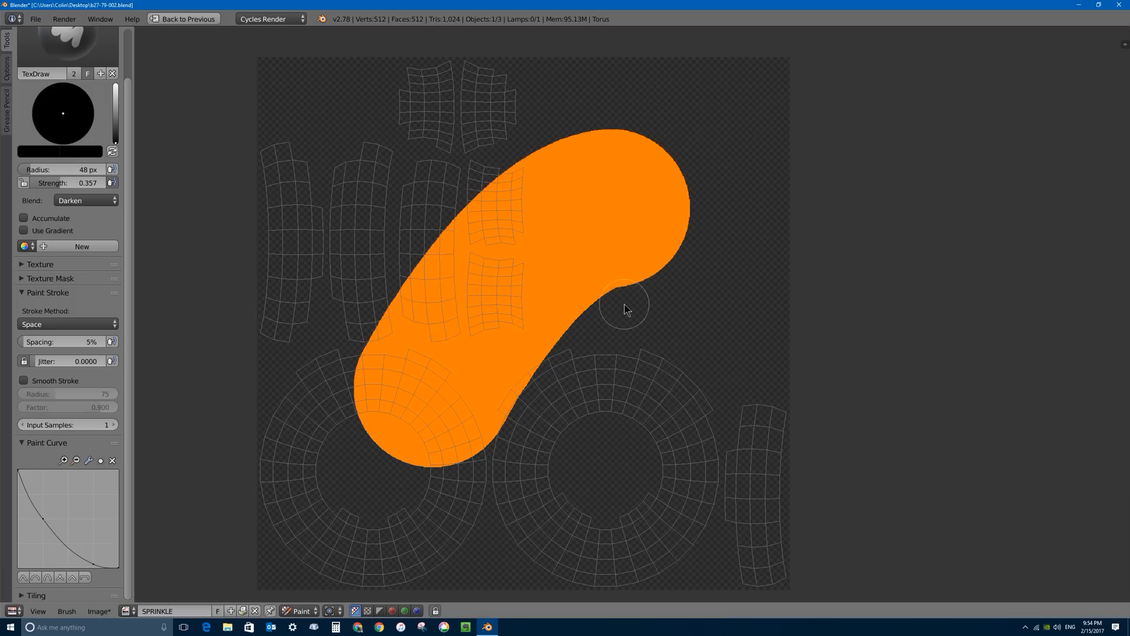
- Paint thin dark shading along the outer edges of the orange sprinkle
{"action": "middle_click_drag", "start_coordinate": [626, 308], "coordinate": [624, 353], "text": "ctrl"}
{"action": "left_click_drag", "start_coordinate": [627, 299], "coordinate": [624, 178]}
{"action": "mouse_move", "coordinate": [677, 259]}
{"action": "left_mouse_down"}
{"action": "mouse_move", "coordinate": [488, 273]}
{"action": "mouse_move", "coordinate": [570, 356]}
{"action": "mouse_move", "coordinate": [627, 299]}
{"action": "left_mouse_up"}
- Set the brush radius to 134 px, pick a dark orange, adjust the strength and shade the sprinkle's lower edge
{"action": "key", "text": "f"}
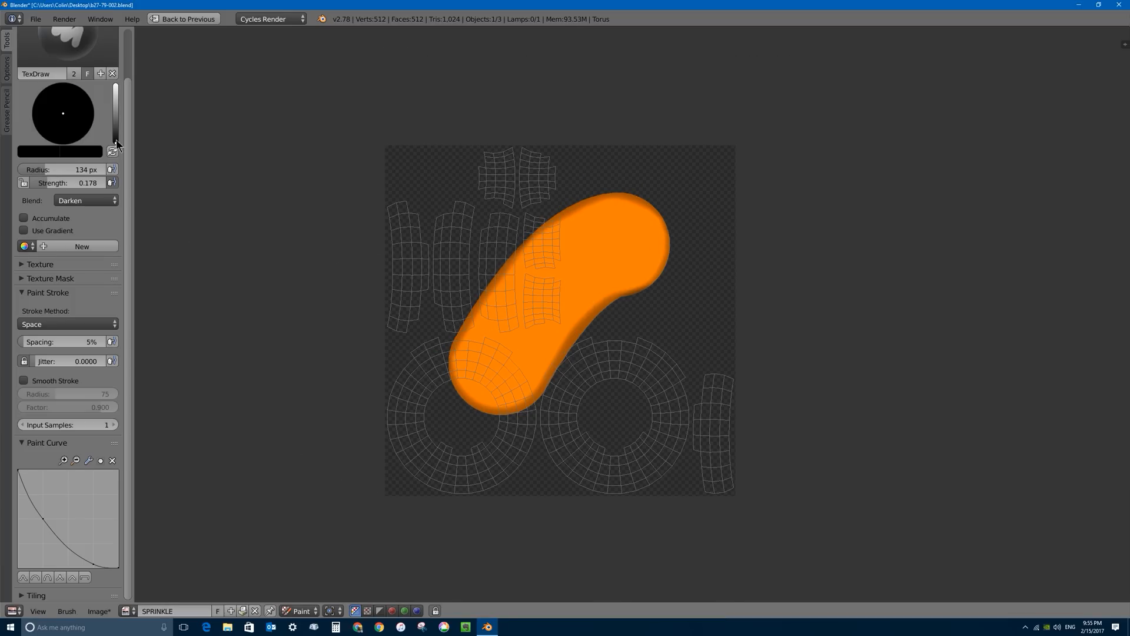
{"action": "left_click_drag", "start_coordinate": [116, 143], "coordinate": [116, 123]}
{"action": "left_click", "coordinate": [47, 140]}
{"action": "key", "text": "shift+f"}
{"action": "left_click", "coordinate": [524, 404]}
{"action": "left_click_drag", "start_coordinate": [448, 392], "coordinate": [432, 314]}
- Deepen the dark orange shading around the rest of the sprinkle, varying the brush size and colour brightness
{"action": "key", "text": "f"}
{"action": "left_click_drag", "start_coordinate": [642, 206], "coordinate": [540, 391]}
{"action": "left_click_drag", "start_coordinate": [116, 122], "coordinate": [116, 132]}
{"action": "mouse_move", "coordinate": [540, 391]}
{"action": "left_mouse_down"}
{"action": "mouse_move", "coordinate": [444, 331]}
{"action": "mouse_move", "coordinate": [627, 302]}
{"action": "left_mouse_up"}
{"action": "key", "text": "f"}
{"action": "key", "text": "f"}
{"action": "left_click_drag", "start_coordinate": [466, 407], "coordinate": [637, 195]}
- Set the brush to Screen blending with a bright orange and a strength of 0.426
{"action": "left_click", "coordinate": [89, 201]}
{"action": "left_click", "coordinate": [154, 173]}
{"action": "left_click_drag", "start_coordinate": [116, 133], "coordinate": [116, 84]}
{"action": "key", "text": "shift+f"}
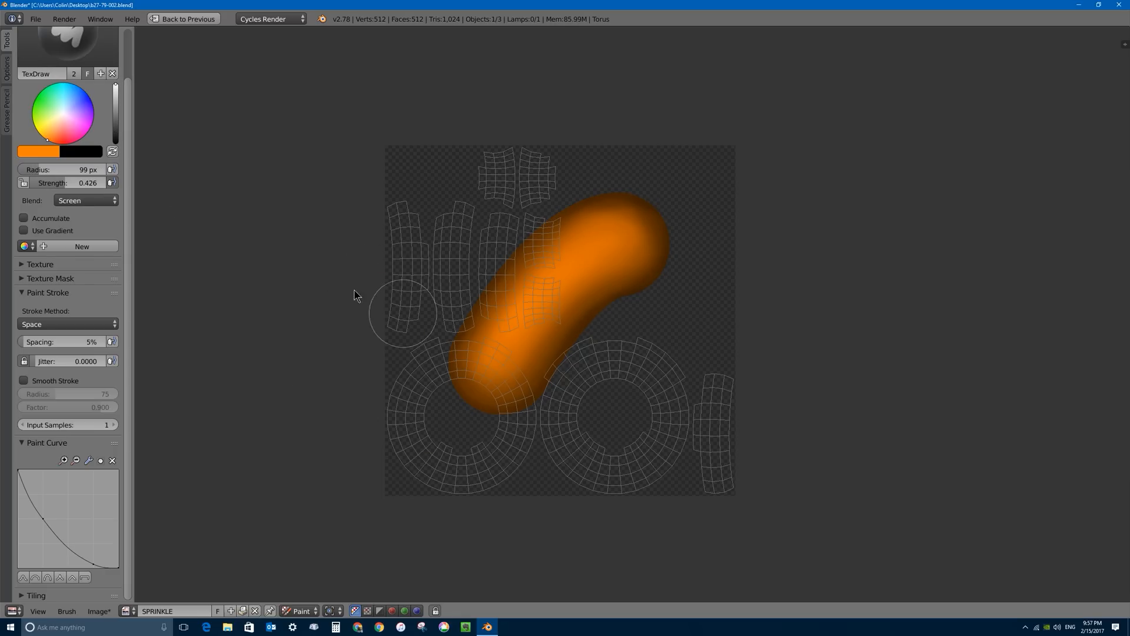
- Pick a near-white colour, switch to Luminosity blending and paint a soft highlight along the middle of the sprinkle
{"action": "left_click", "coordinate": [62, 112]}
{"action": "mouse_move", "coordinate": [501, 360]}
{"action": "left_mouse_down"}
{"action": "mouse_move", "coordinate": [602, 248]}
{"action": "mouse_move", "coordinate": [503, 356]}
{"action": "left_mouse_up"}
{"action": "left_click", "coordinate": [103, 202]}
{"action": "left_click", "coordinate": [160, 54]}
{"action": "left_click_drag", "start_coordinate": [658, 271], "coordinate": [384, 352]}
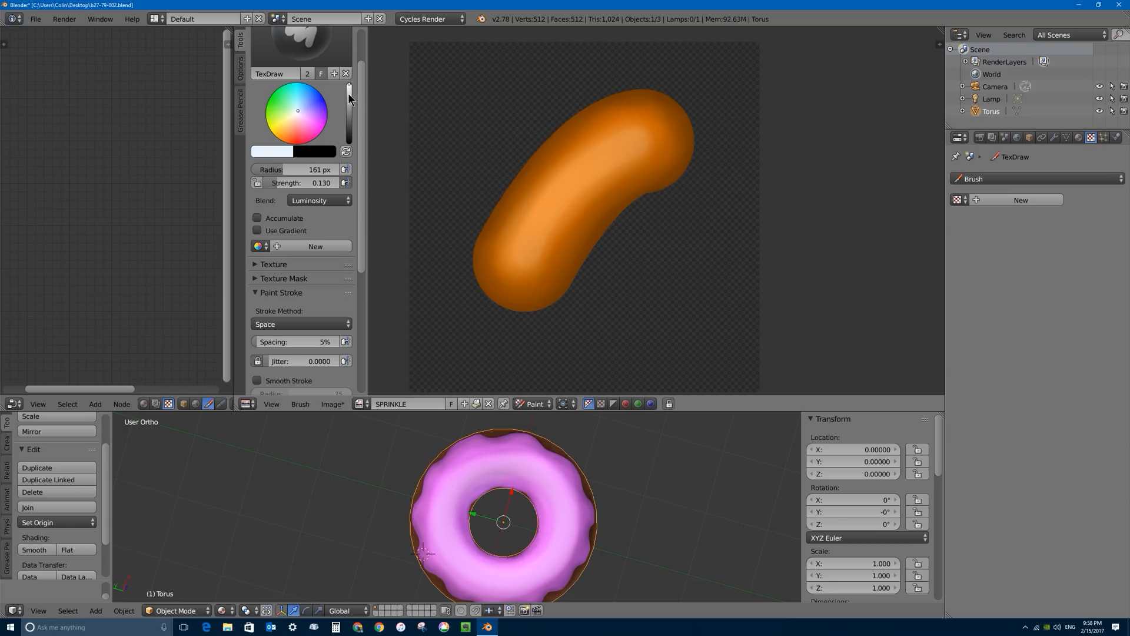
- Set the brush colour to black, switch to Add Alpha blending and set the brush radius to 135 px
{"action": "left_click_drag", "start_coordinate": [349, 97], "coordinate": [349, 142]}
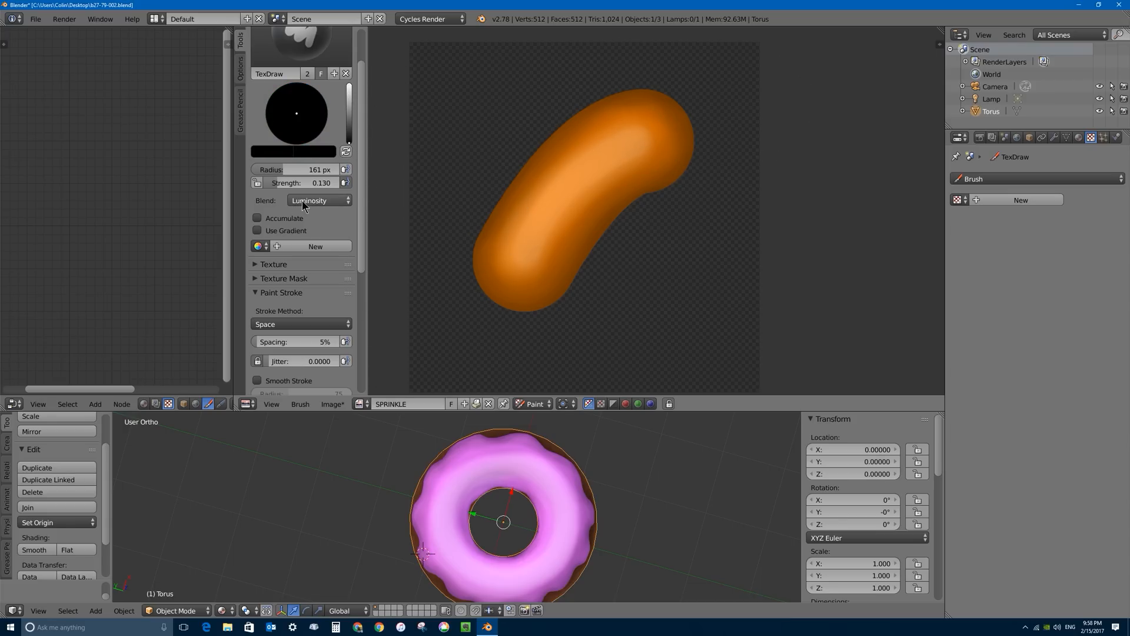
{"action": "left_click", "coordinate": [341, 200]}
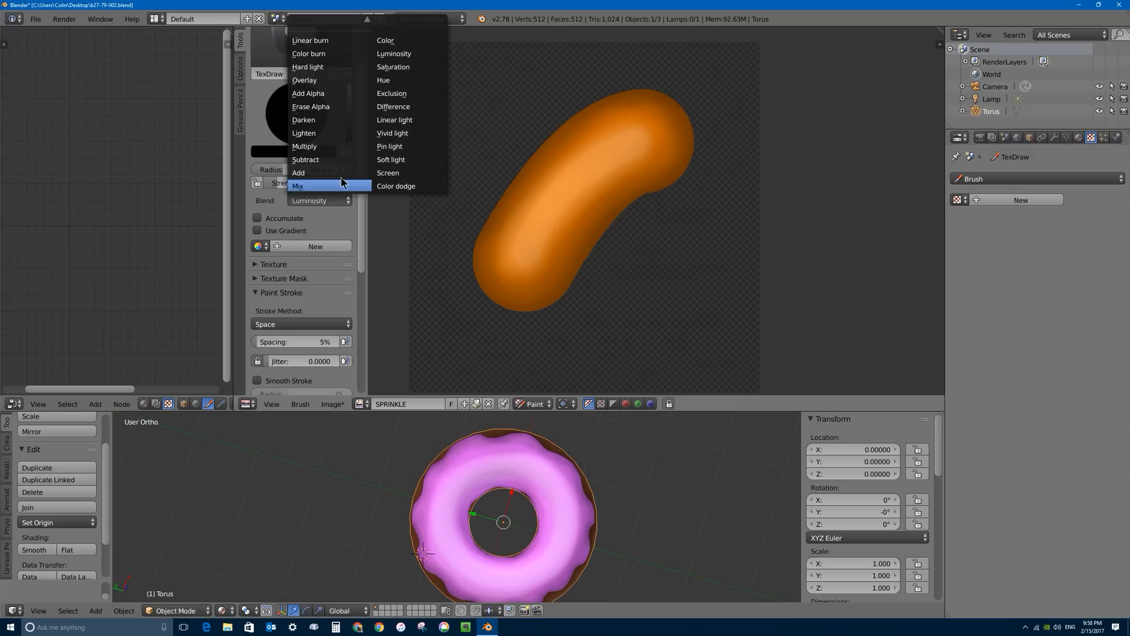
{"action": "left_click", "coordinate": [343, 94]}
{"action": "mouse_move", "coordinate": [476, 169]}
{"action": "left_mouse_down"}
{"action": "mouse_move", "coordinate": [543, 167]}
{"action": "mouse_move", "coordinate": [557, 151]}
{"action": "mouse_move", "coordinate": [546, 153]}
{"action": "left_mouse_up"}
{"action": "key", "text": "f"}
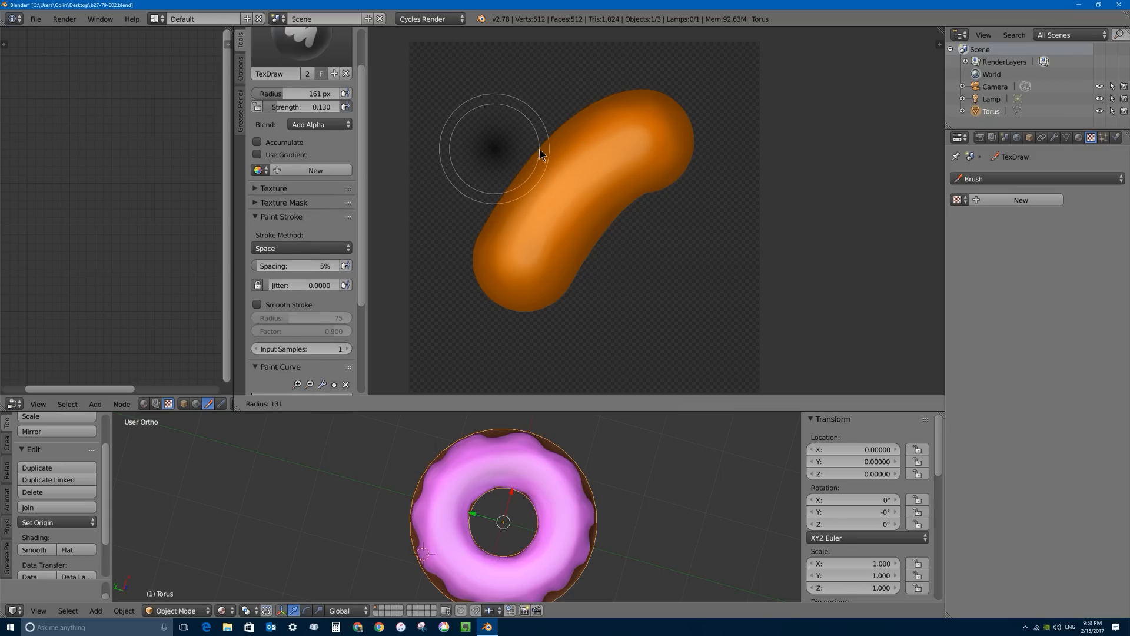
{"action": "left_click", "coordinate": [541, 150]}
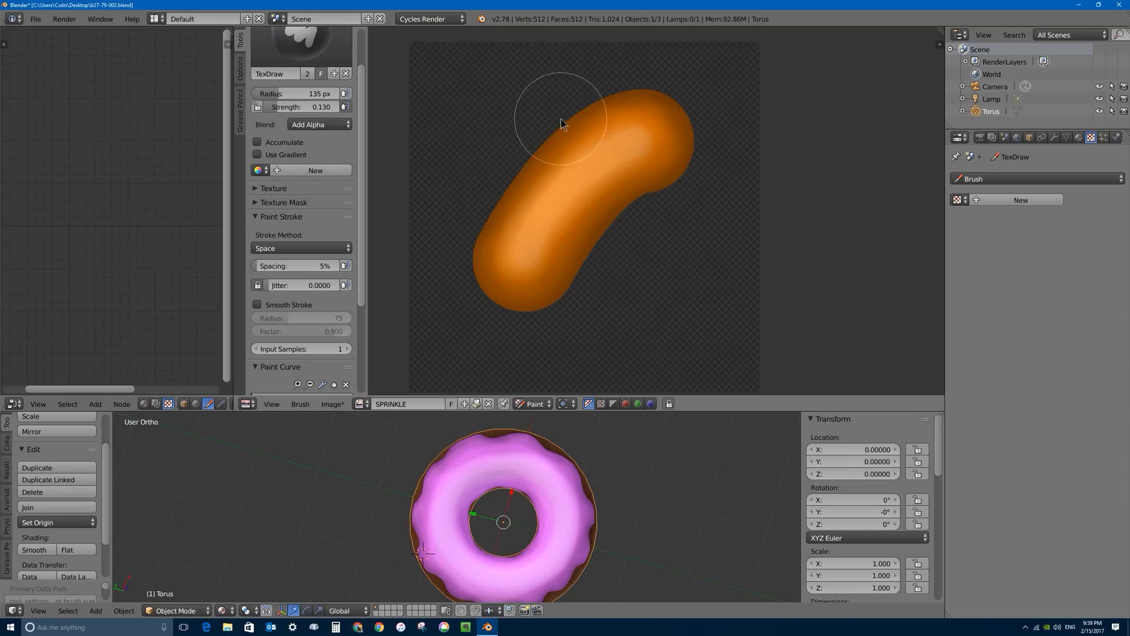
- Set the brush strength to 0.4 and paint a soft Add Alpha halo around the outside of the sprinkle
{"action": "scroll", "coordinate": [308, 133], "scroll_direction": "up", "scroll_amount": 2}
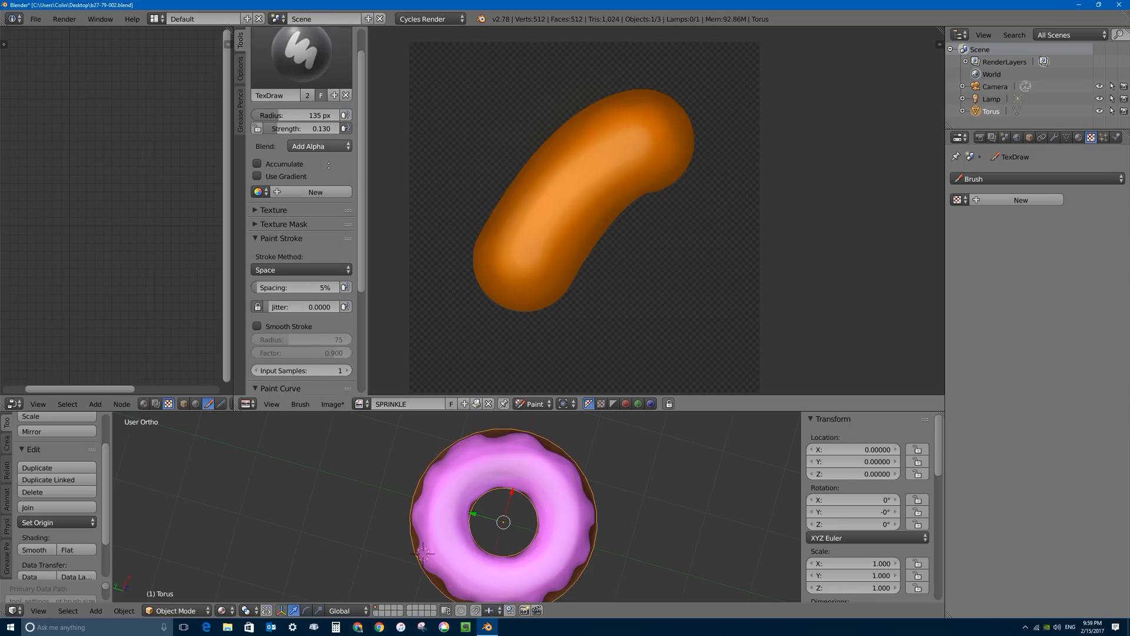
{"action": "scroll", "coordinate": [329, 156], "scroll_direction": "down", "scroll_amount": 3}
{"action": "middle_click_drag", "start_coordinate": [305, 118], "coordinate": [305, 139]}
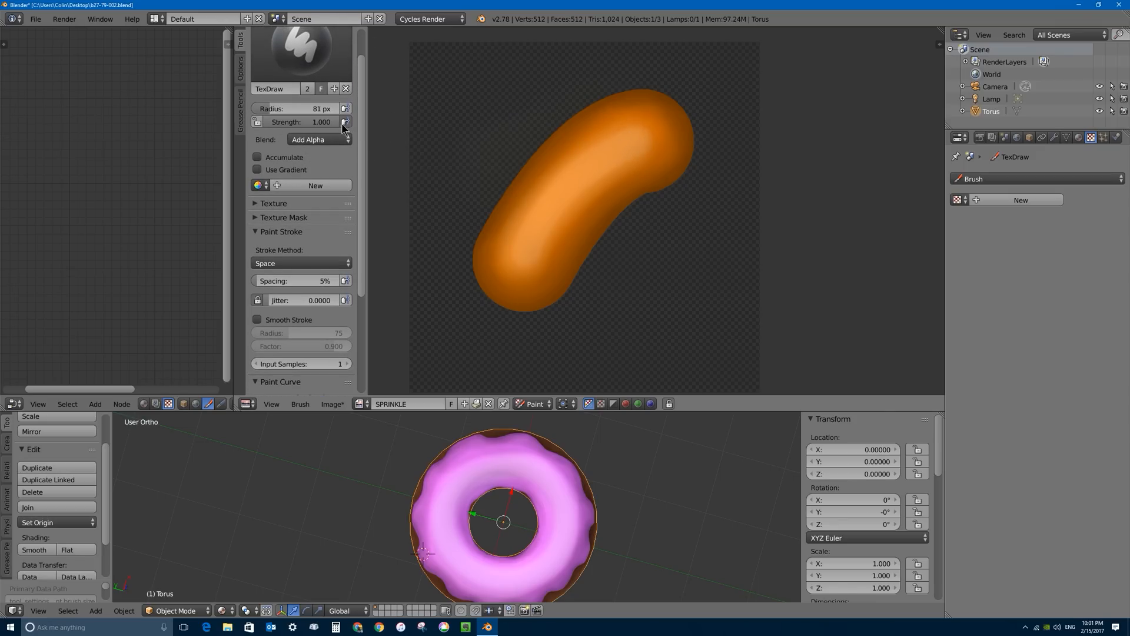
{"action": "left_click", "coordinate": [314, 121]}
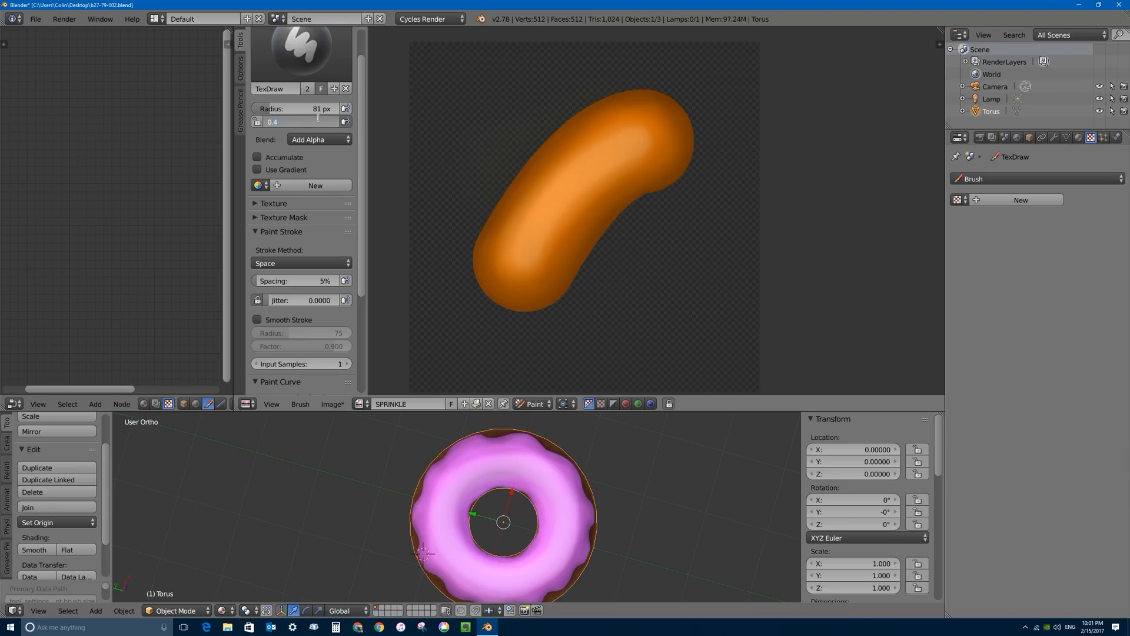
{"action": "key", "text": "Return"}
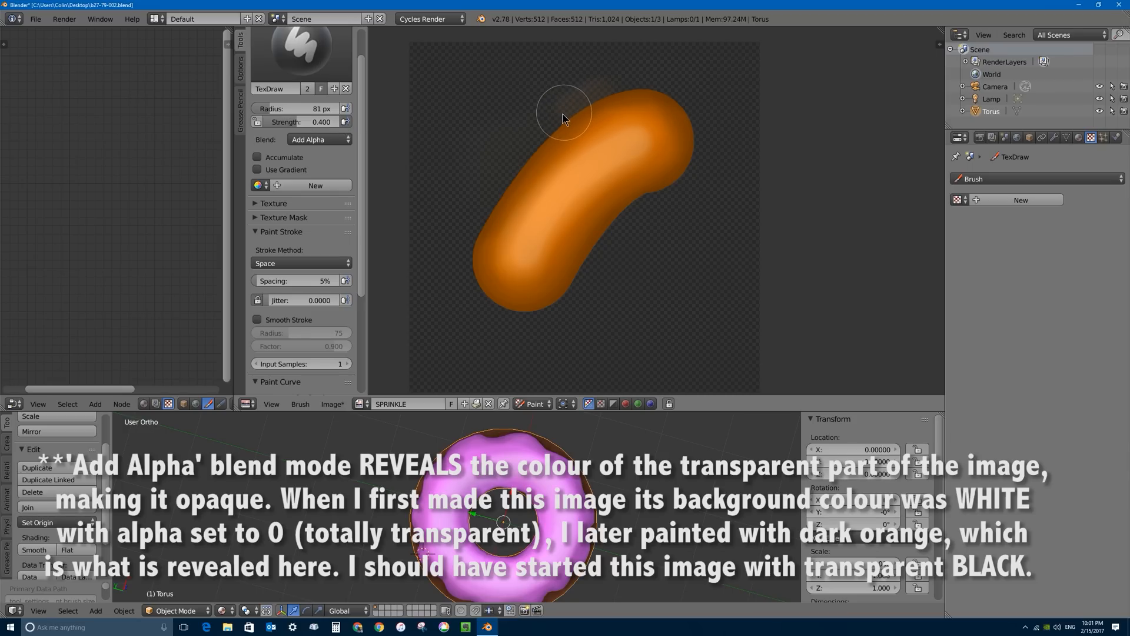
{"action": "left_click_drag", "start_coordinate": [563, 116], "coordinate": [493, 203]}
{"action": "mouse_move", "coordinate": [471, 288]}
{"action": "left_mouse_down"}
{"action": "mouse_move", "coordinate": [487, 310]}
{"action": "mouse_move", "coordinate": [525, 317]}
{"action": "mouse_move", "coordinate": [557, 306]}
{"action": "mouse_move", "coordinate": [697, 148]}
{"action": "mouse_move", "coordinate": [688, 116]}
{"action": "mouse_move", "coordinate": [658, 97]}
{"action": "mouse_move", "coordinate": [606, 94]}
{"action": "mouse_move", "coordinate": [522, 166]}
{"action": "mouse_move", "coordinate": [537, 144]}
{"action": "mouse_move", "coordinate": [676, 106]}
{"action": "mouse_move", "coordinate": [542, 118]}
{"action": "mouse_move", "coordinate": [560, 101]}
{"action": "mouse_move", "coordinate": [574, 165]}
{"action": "left_mouse_up"}
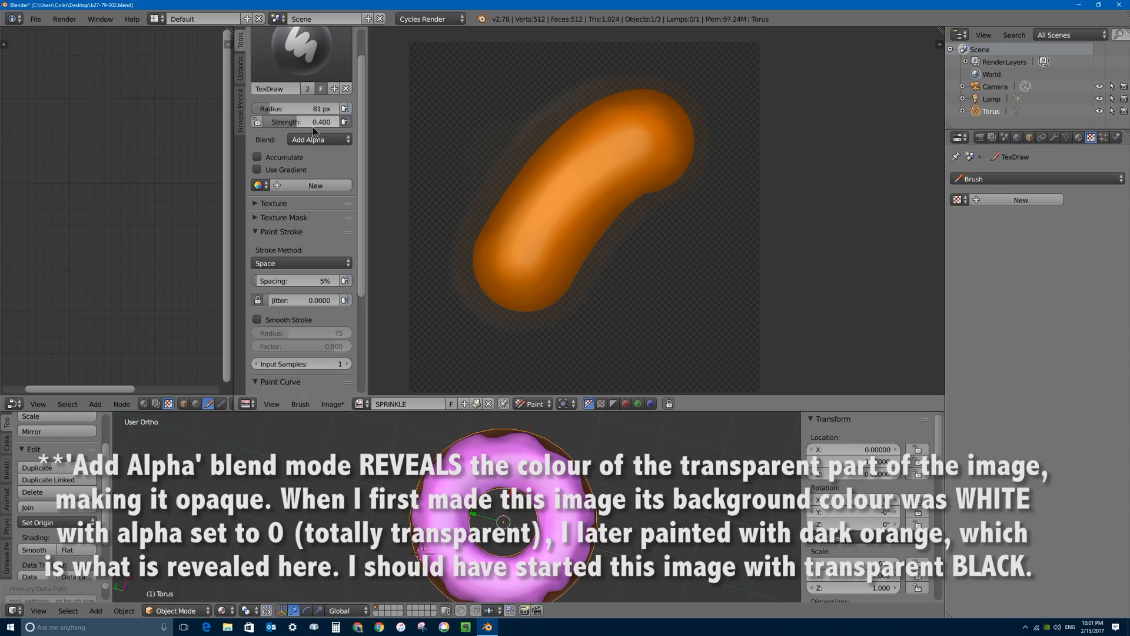
- Switch the black brush from Add Alpha to Darken blending
{"action": "left_click", "coordinate": [322, 143]}
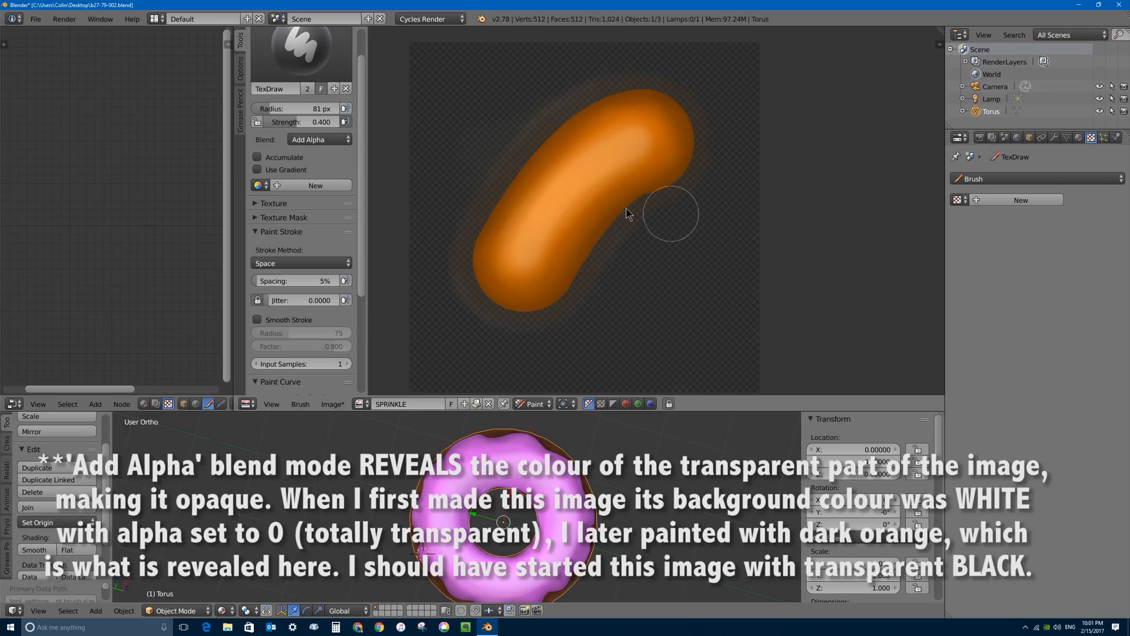
{"action": "left_click", "coordinate": [324, 144]}
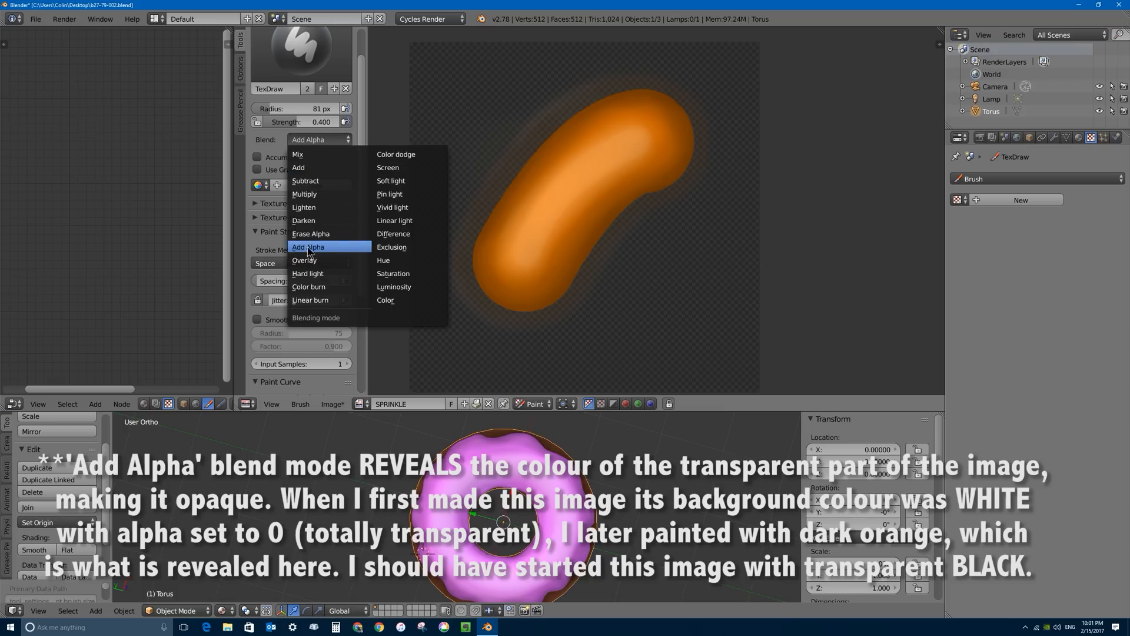
{"action": "left_click", "coordinate": [303, 220]}
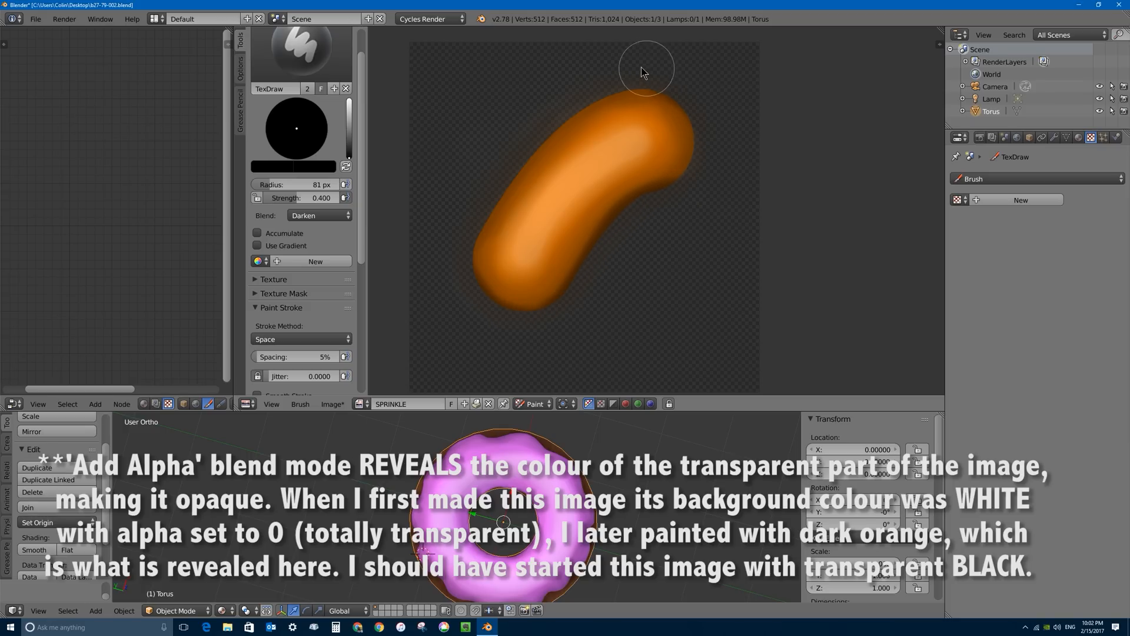
{"action": "scroll", "coordinate": [599, 201], "scroll_direction": "down", "scroll_amount": 6}
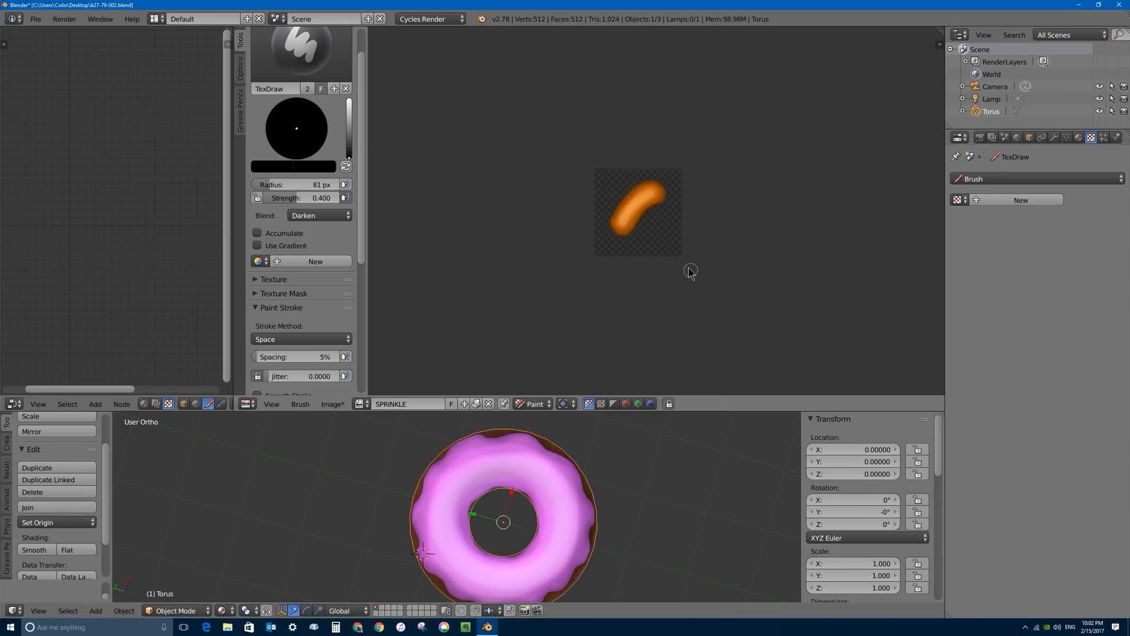
- Pack the SPRINKLE image into the file as PNG and save over b27-79-002.blend
{"action": "scroll", "coordinate": [624, 241], "scroll_direction": "up", "scroll_amount": 1}
{"action": "left_click", "coordinate": [331, 403]}
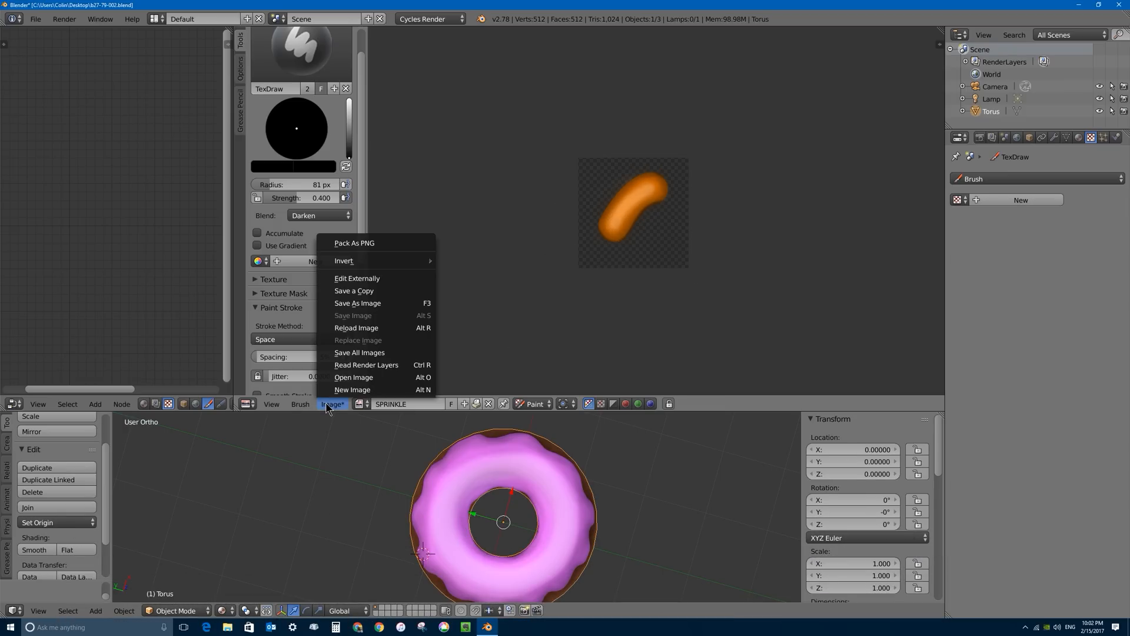
{"action": "left_click", "coordinate": [371, 243]}
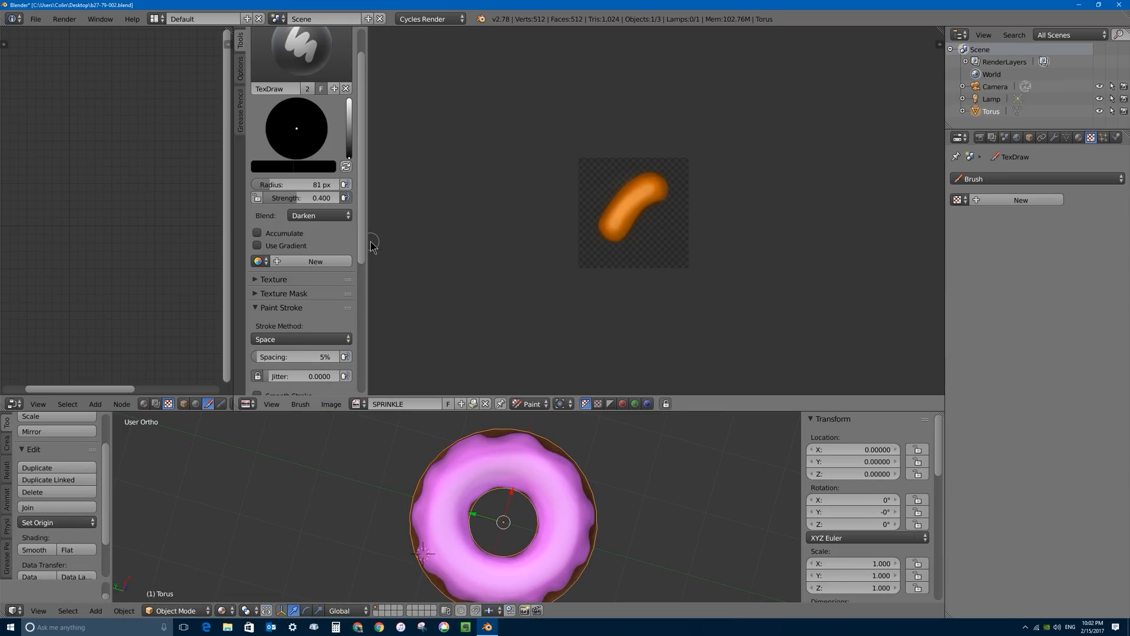
{"action": "key", "text": "ctrl+s"}
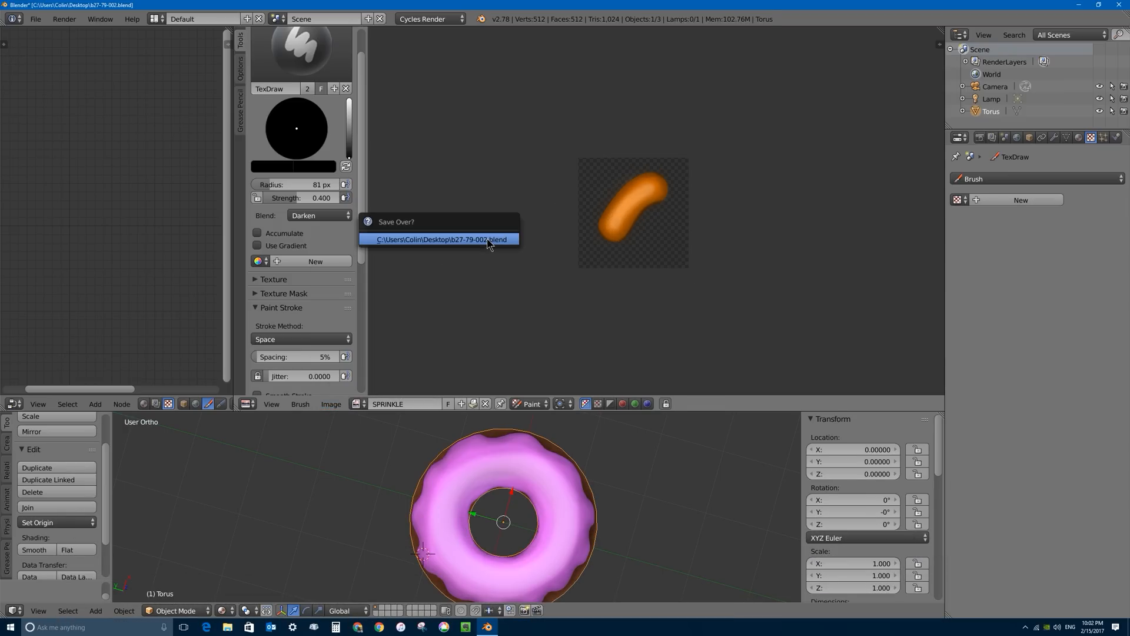
{"action": "left_click", "coordinate": [461, 240]}
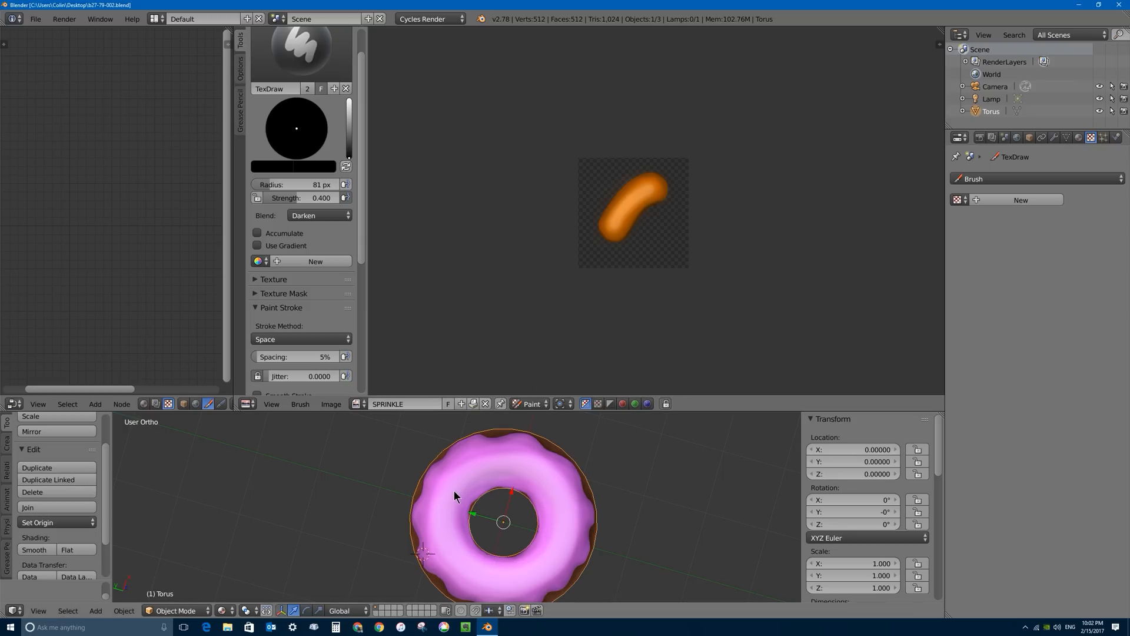
- Enlarge the 3D view and the node editor, and switch the donut to Texture Paint mode
{"action": "middle_click_drag", "start_coordinate": [496, 501], "coordinate": [460, 472]}
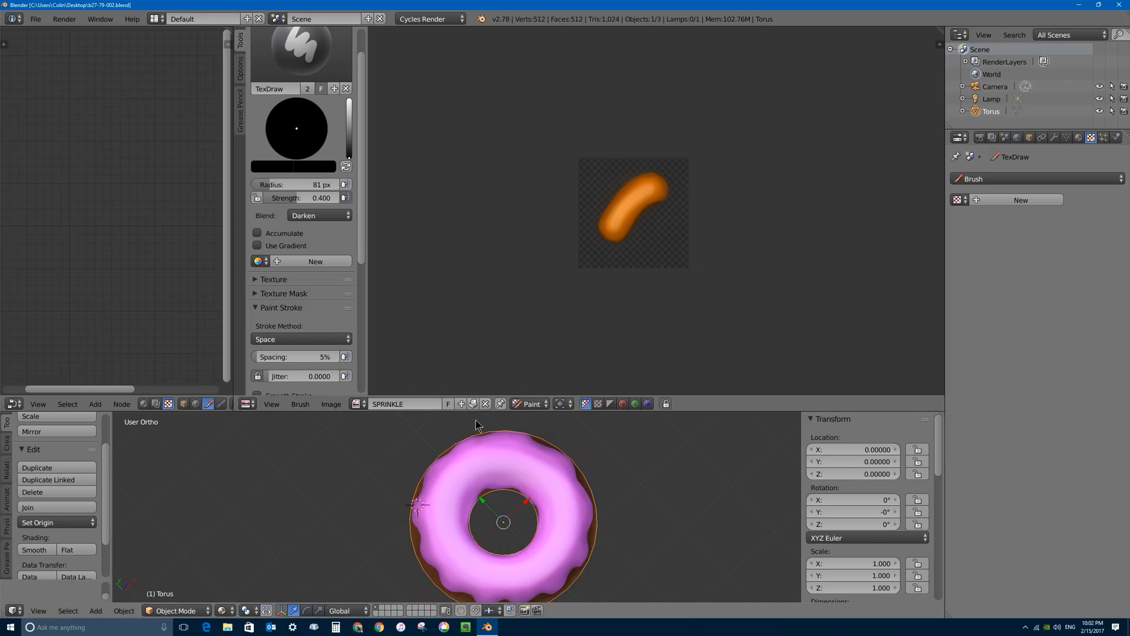
{"action": "left_click_drag", "start_coordinate": [482, 397], "coordinate": [483, 318]}
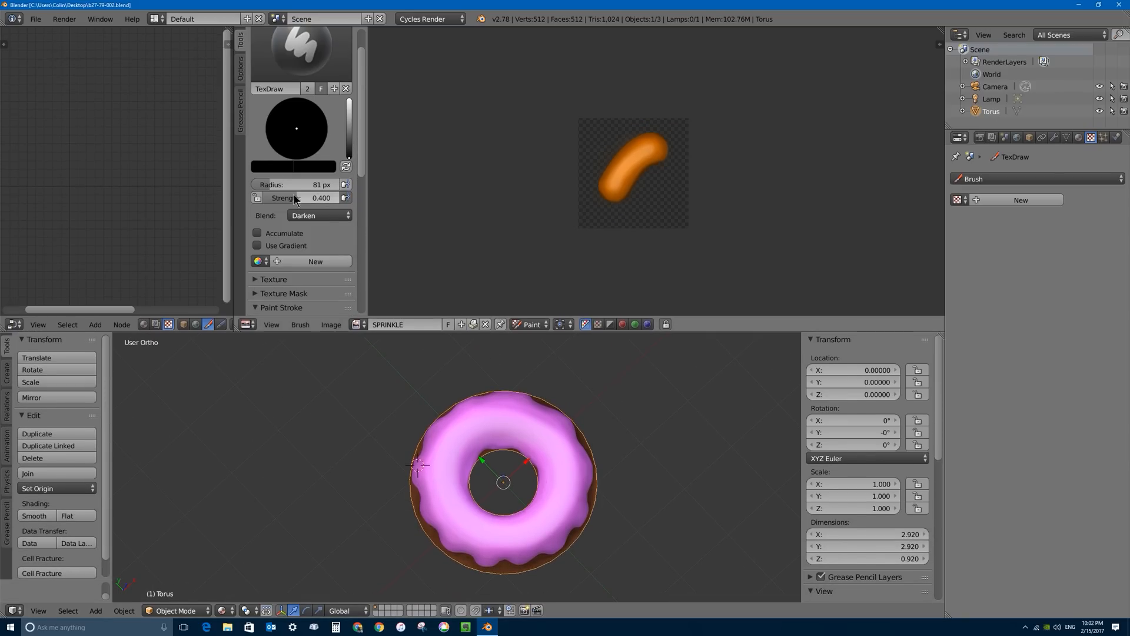
{"action": "left_click_drag", "start_coordinate": [235, 199], "coordinate": [453, 199]}
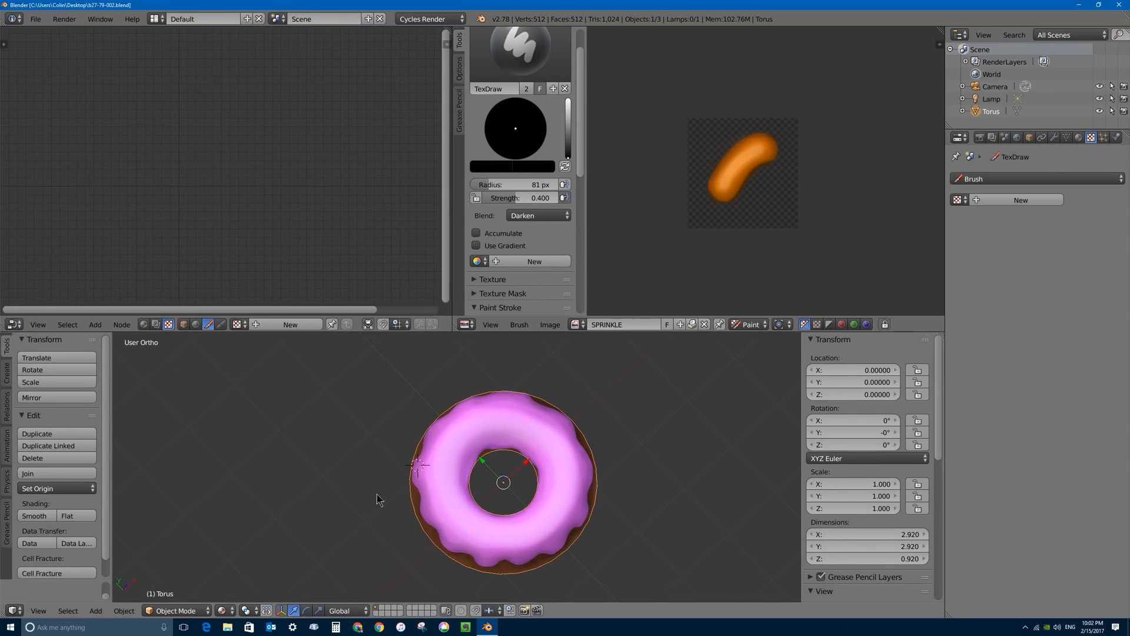
{"action": "left_click", "coordinate": [196, 612]}
{"action": "left_click", "coordinate": [194, 530]}
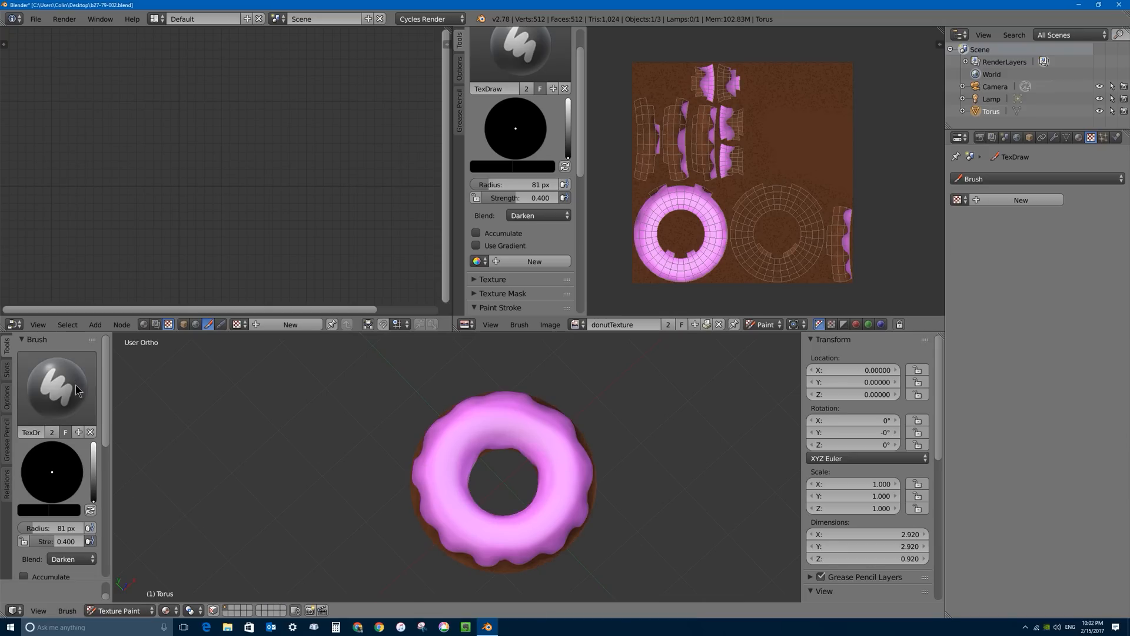
- Set the 3D view's TexDraw brush colour to white
{"action": "scroll", "coordinate": [105, 429], "scroll_direction": "down", "scroll_amount": 5}
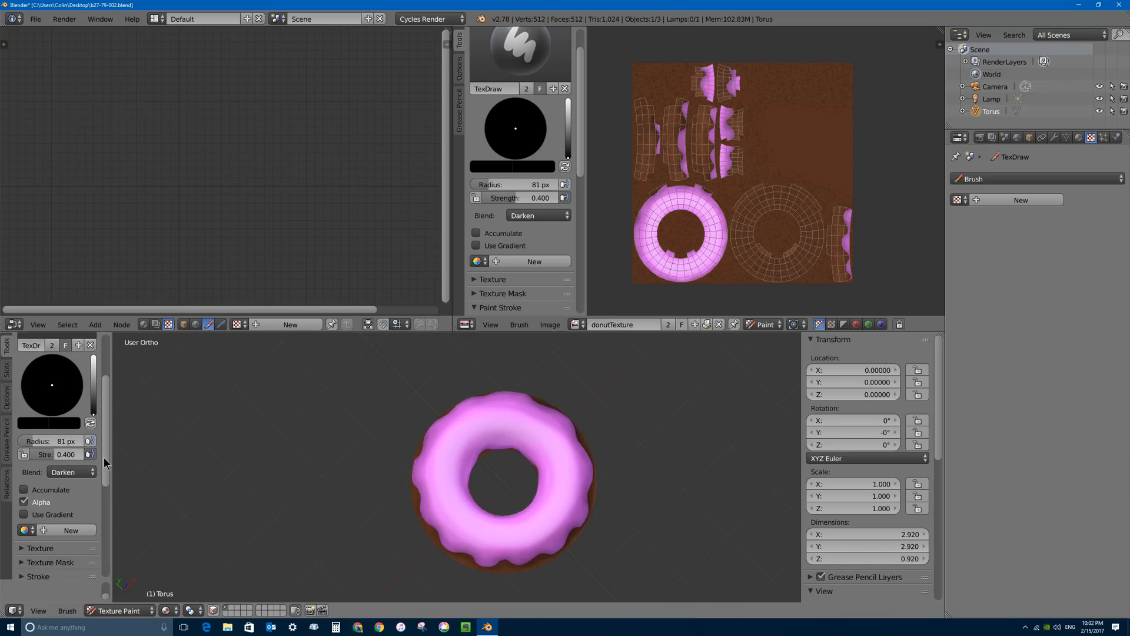
{"action": "scroll", "coordinate": [103, 456], "scroll_direction": "up", "scroll_amount": 2}
{"action": "left_click_drag", "start_coordinate": [93, 442], "coordinate": [93, 387]}
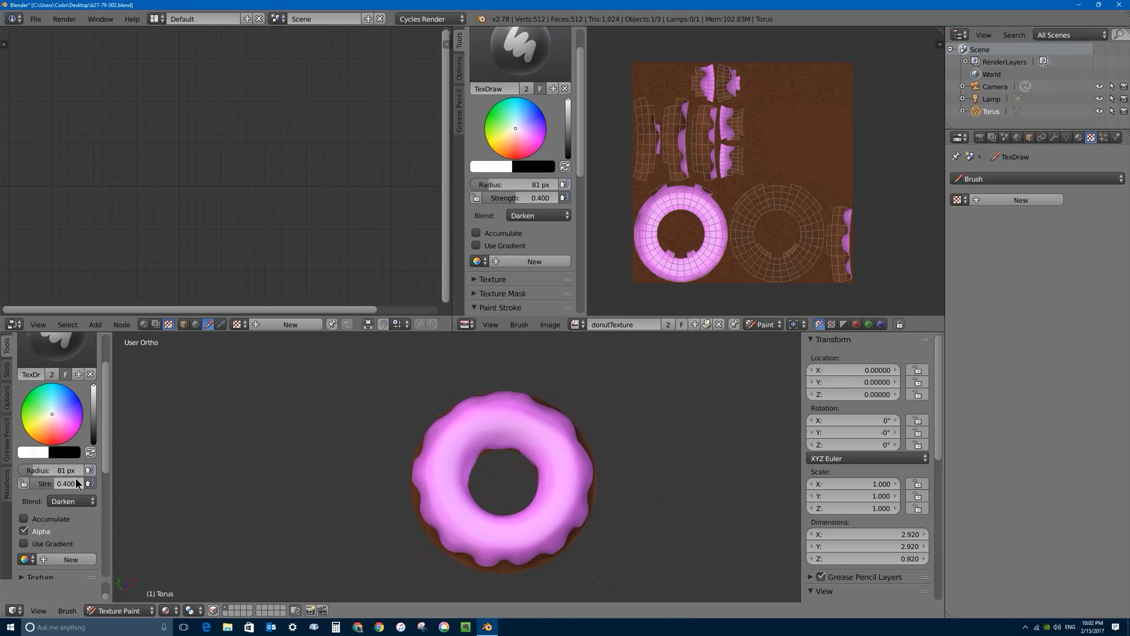
{"action": "scroll", "coordinate": [105, 441], "scroll_direction": "up", "scroll_amount": 1}
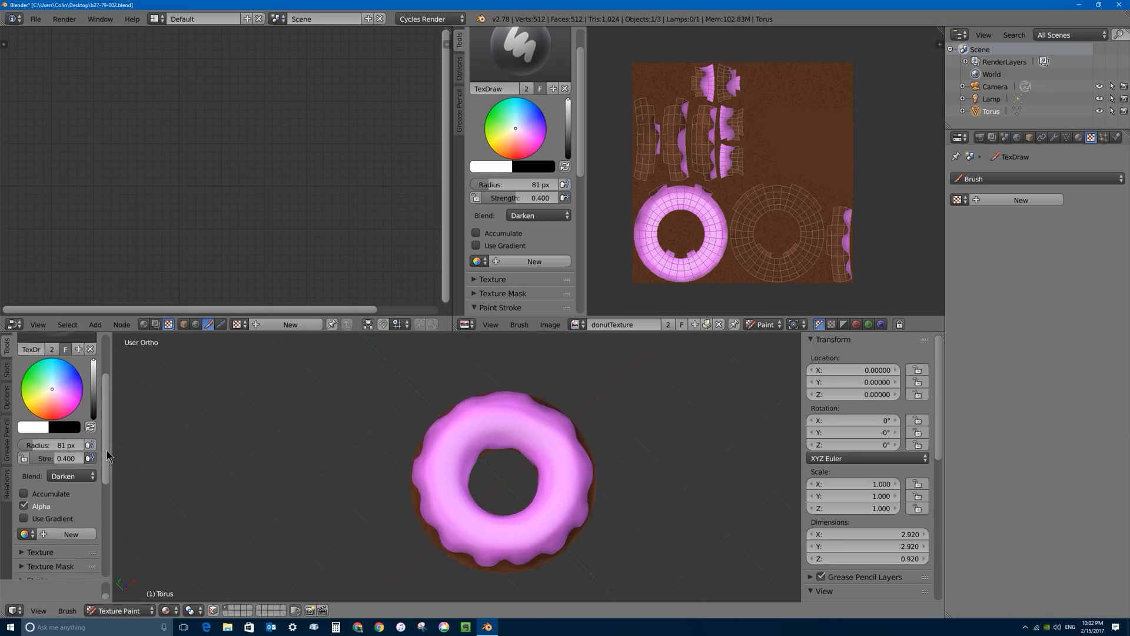
- Create a new texture for the TexDraw brush and name it SPRINKLEBRUSH
{"action": "scroll", "coordinate": [105, 442], "scroll_direction": "down", "scroll_amount": 5}
{"action": "left_click", "coordinate": [24, 445]}
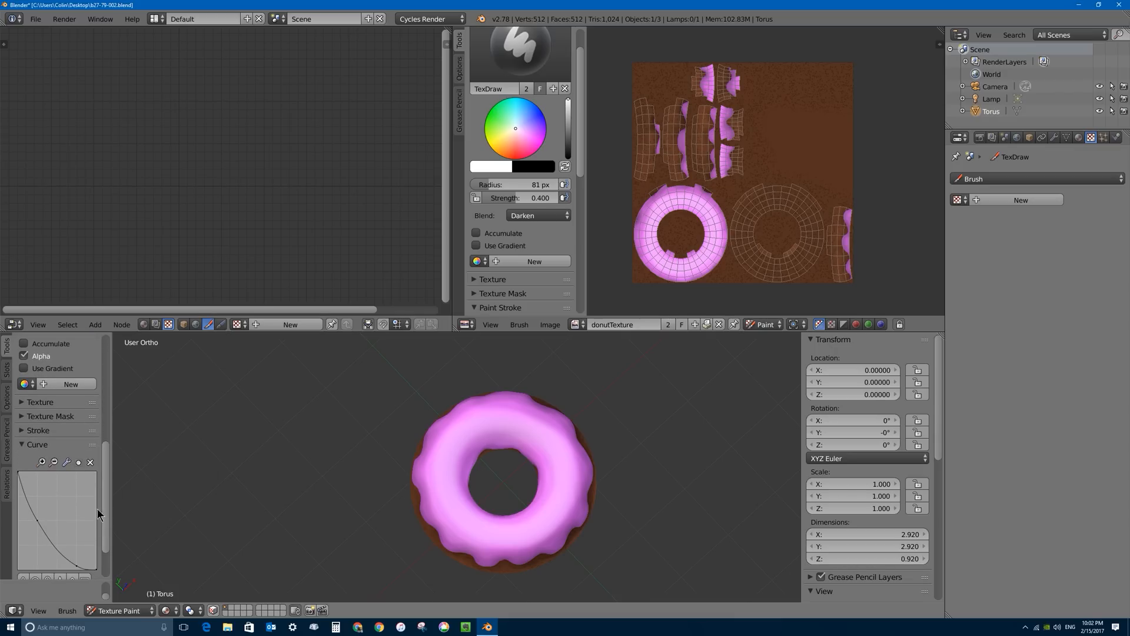
{"action": "left_click", "coordinate": [25, 445]}
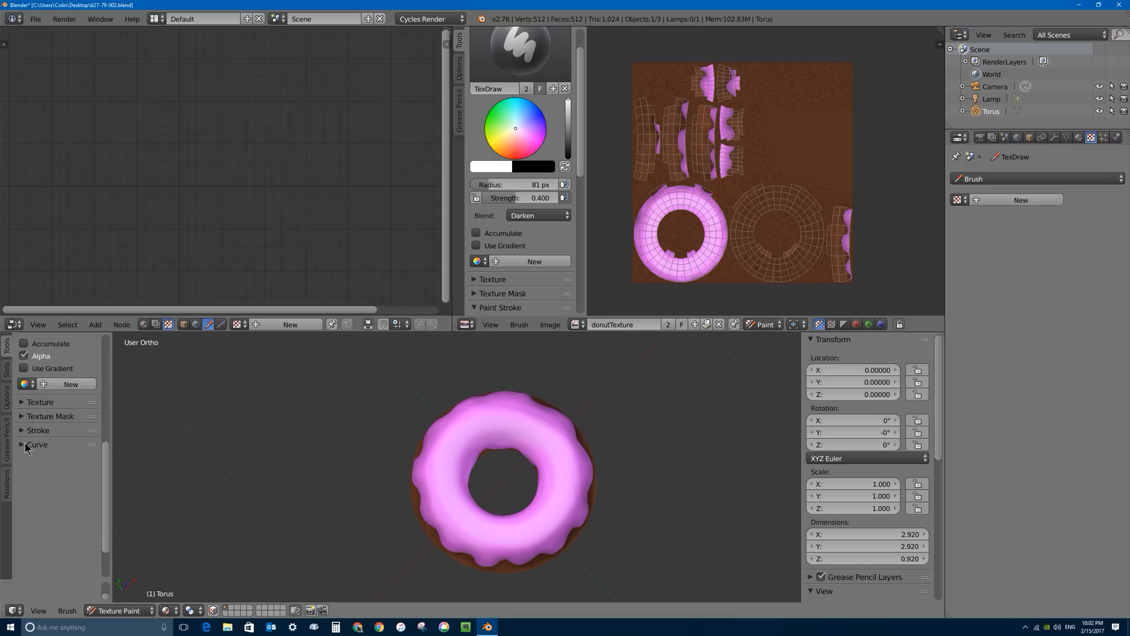
{"action": "left_click", "coordinate": [22, 403]}
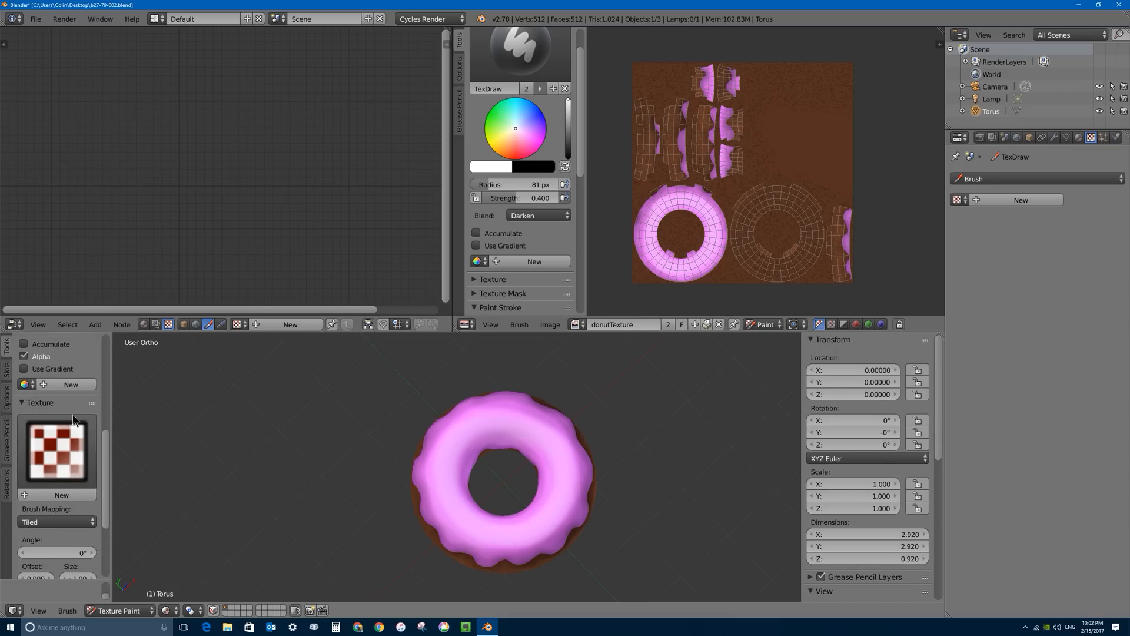
{"action": "left_click", "coordinate": [60, 497]}
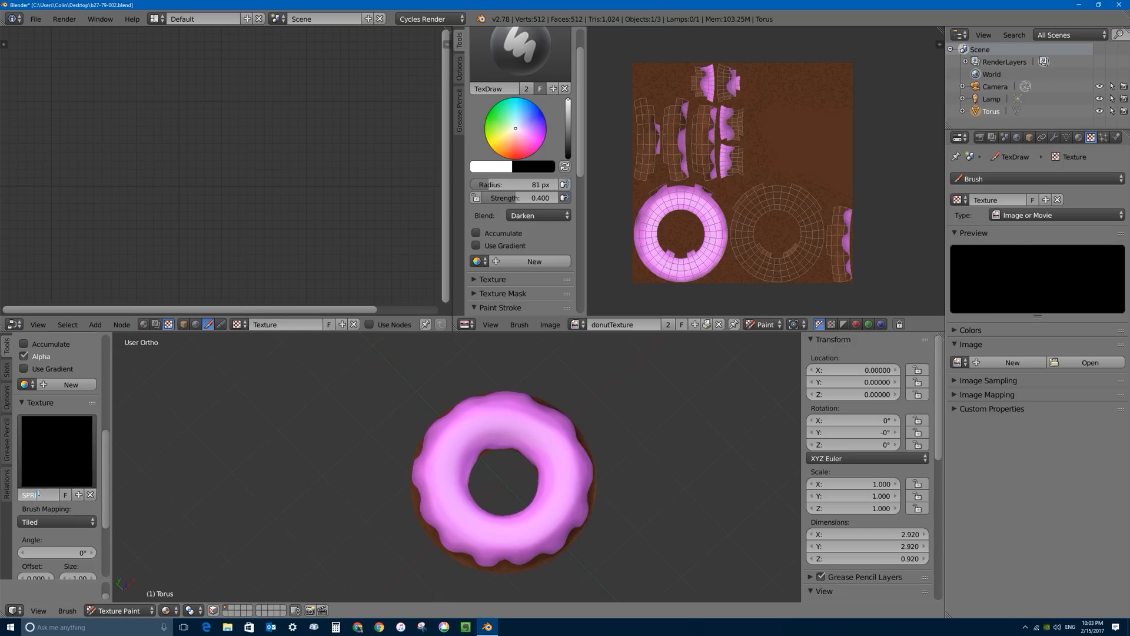
{"action": "type", "text": "SH"}
{"action": "key", "text": "Return"}
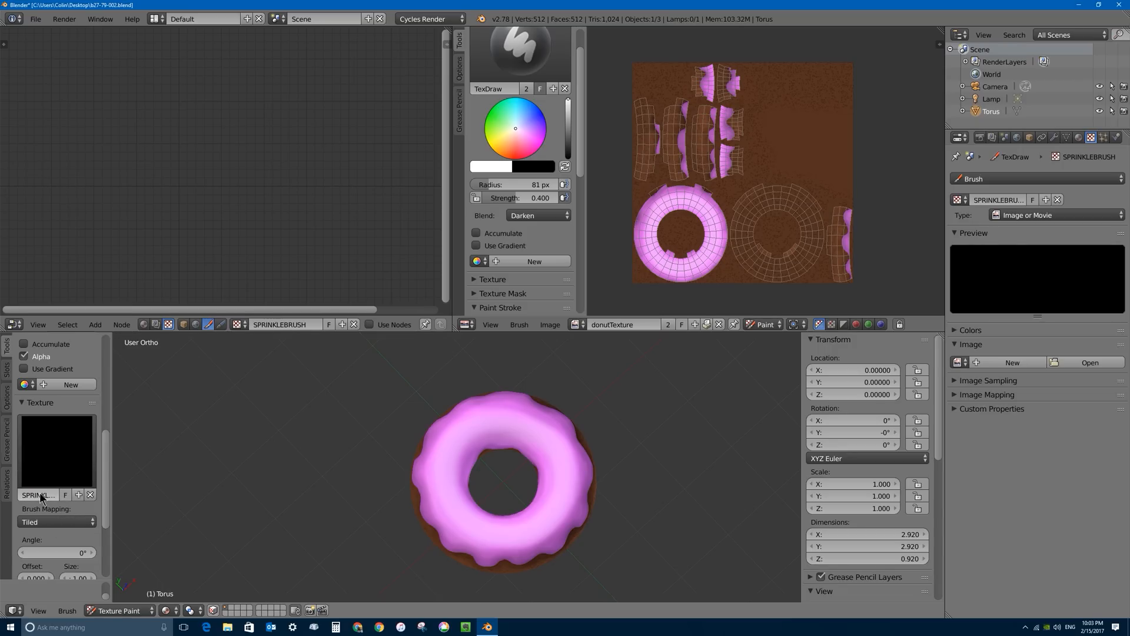
- Widen the brush settings and the node editor, and enable nodes for the SPRINKLEBRUSH texture
{"action": "left_click_drag", "start_coordinate": [111, 464], "coordinate": [151, 465]}
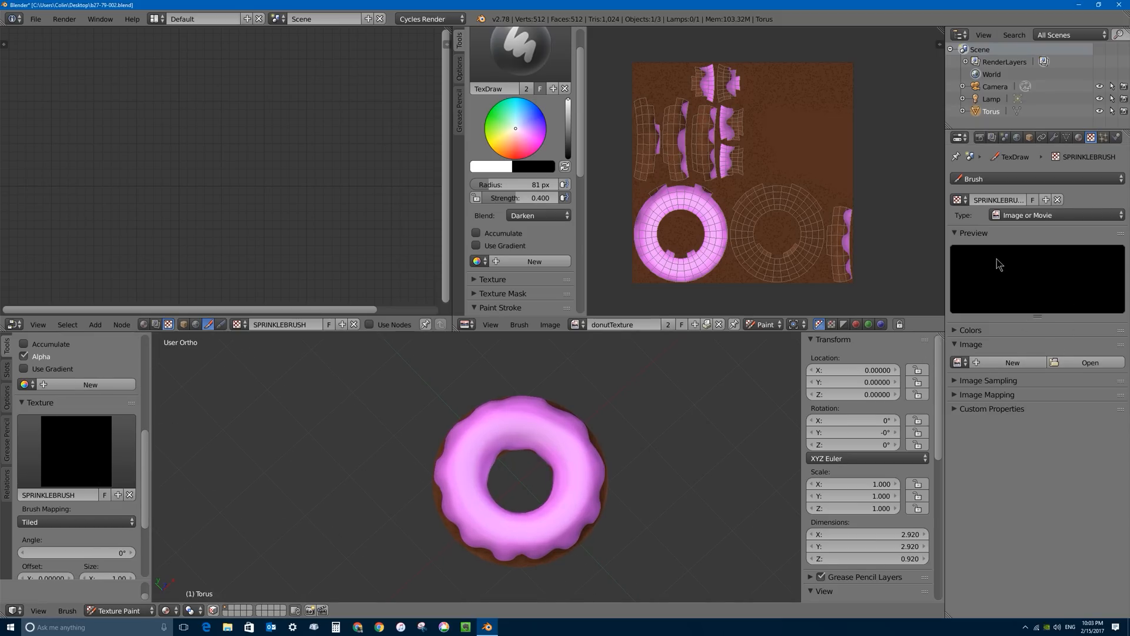
{"action": "left_click", "coordinate": [1016, 216]}
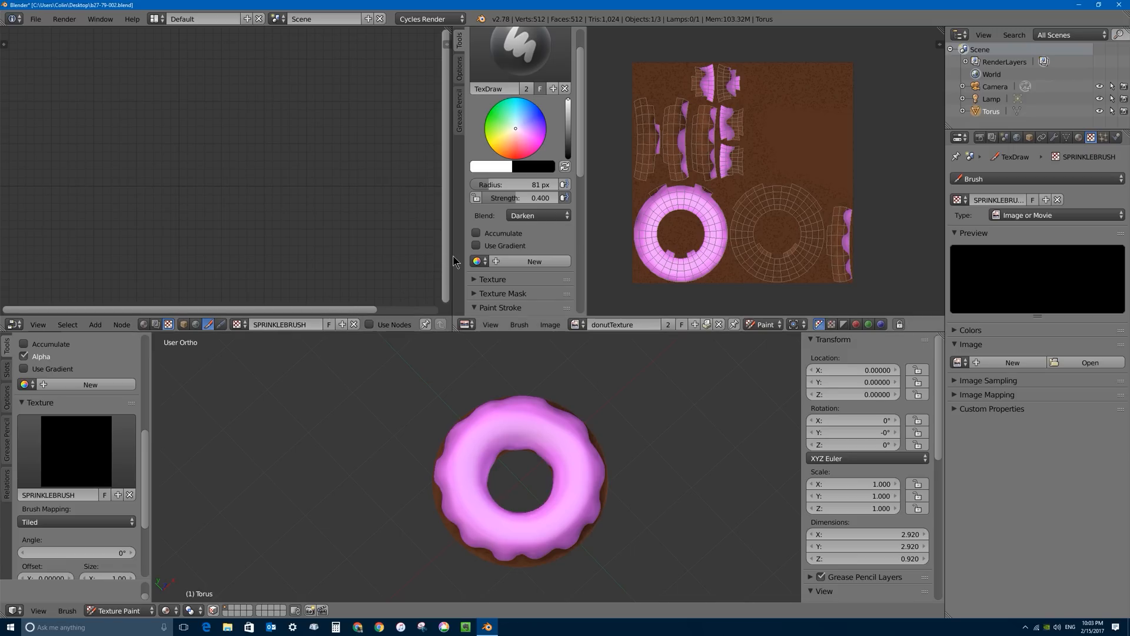
{"action": "left_click_drag", "start_coordinate": [452, 260], "coordinate": [517, 261]}
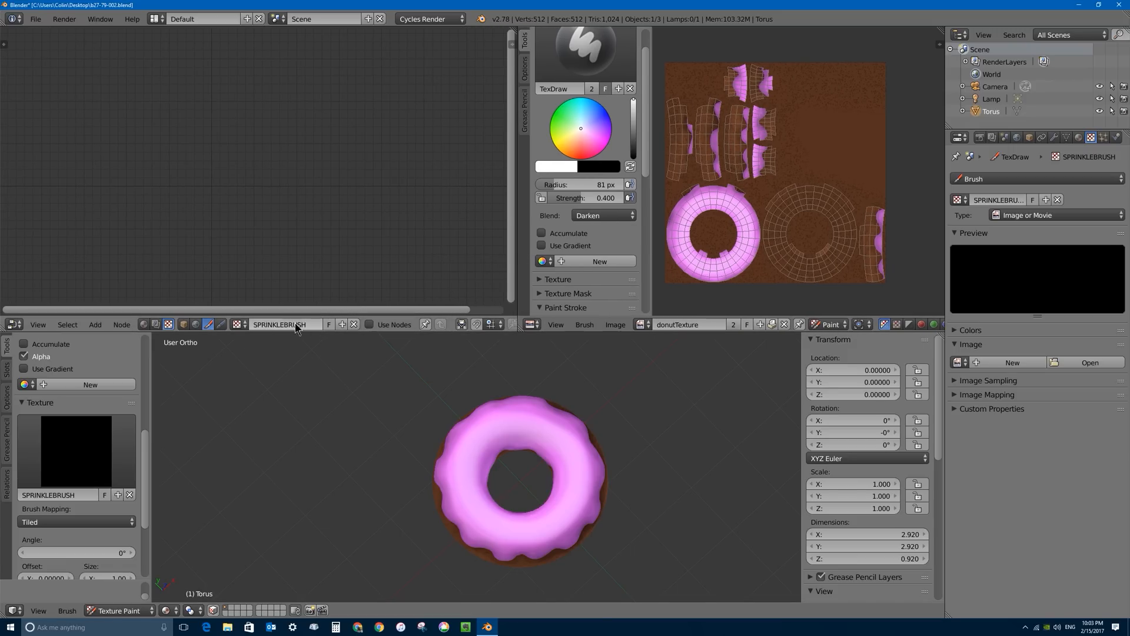
{"action": "left_click", "coordinate": [239, 324]}
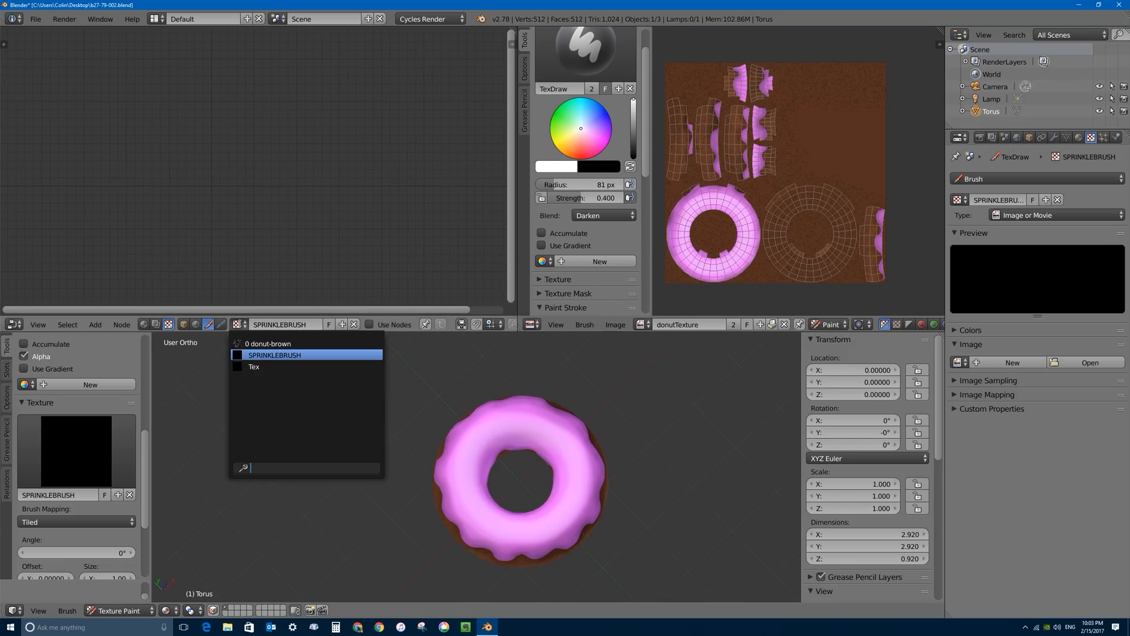
{"action": "left_click", "coordinate": [370, 325]}
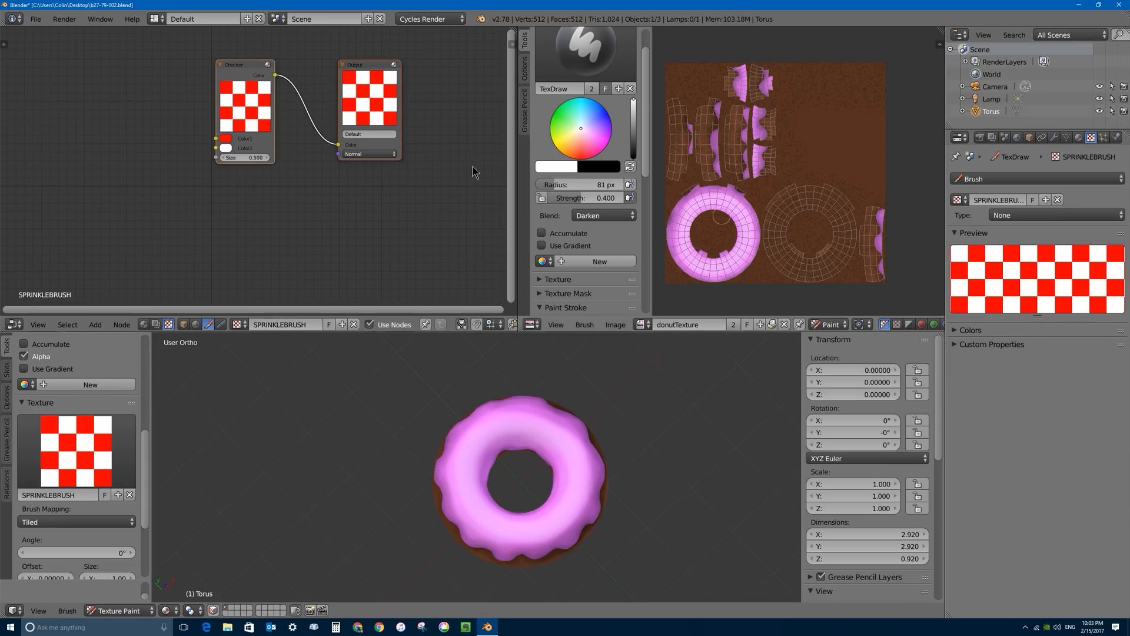
- Replace the Checker node in the SPRINKLEBRUSH texture with an Image input node
{"action": "key", "text": "Home"}
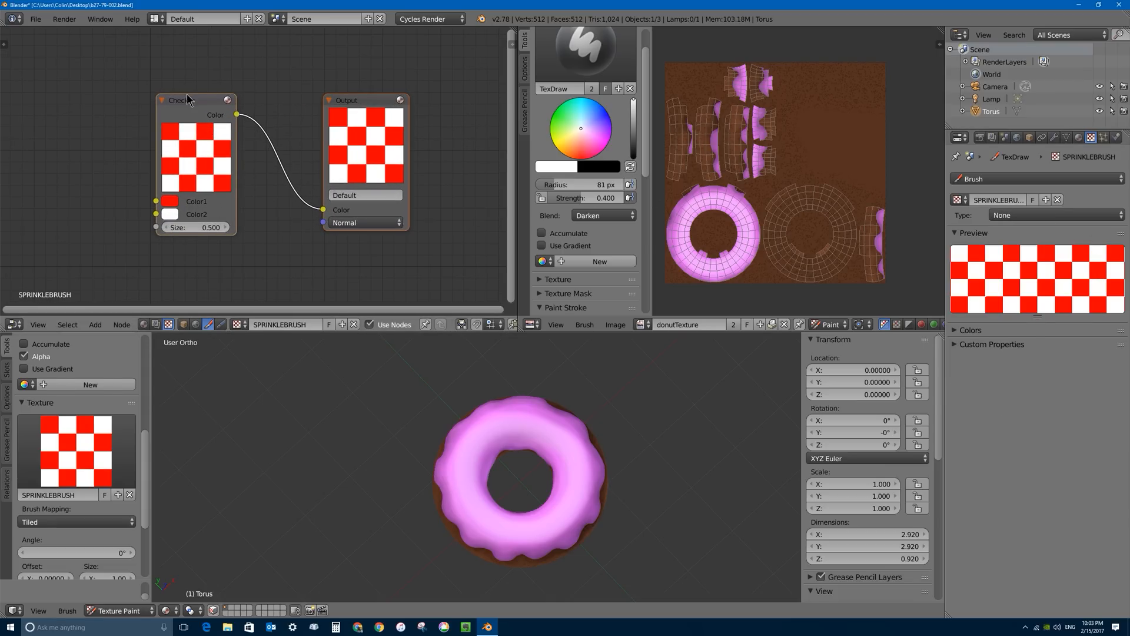
{"action": "left_click", "coordinate": [195, 106]}
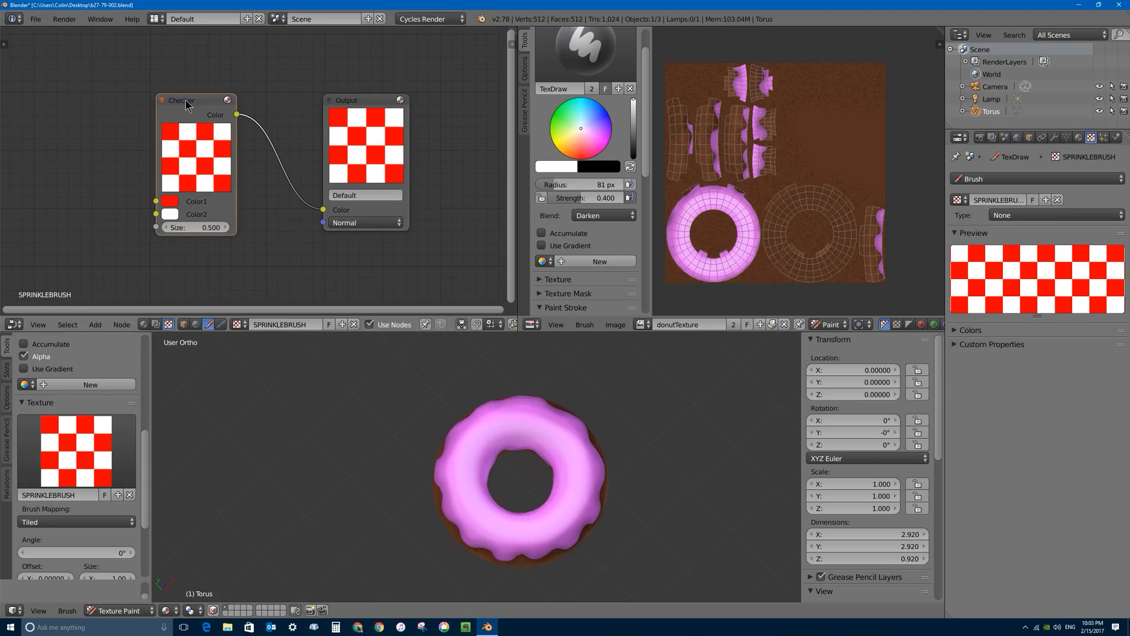
{"action": "key", "text": "x"}
{"action": "key", "text": "shift+a"}
{"action": "mouse_move", "coordinate": [205, 129]}
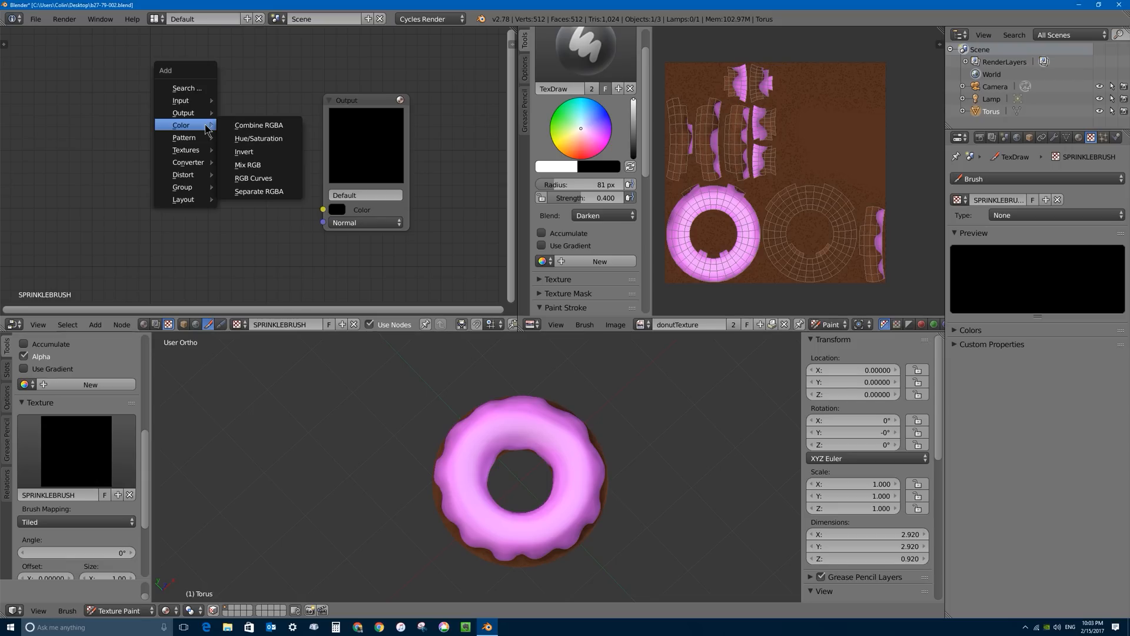
{"action": "mouse_move", "coordinate": [190, 104]}
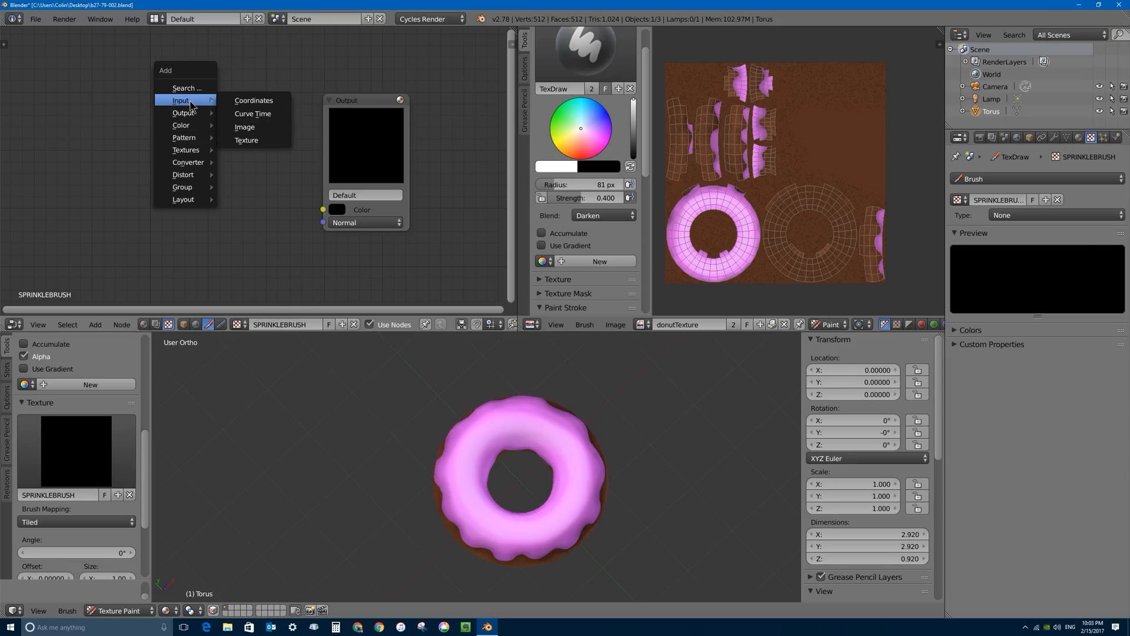
{"action": "mouse_move", "coordinate": [186, 149]}
{"action": "left_click", "coordinate": [250, 136]}
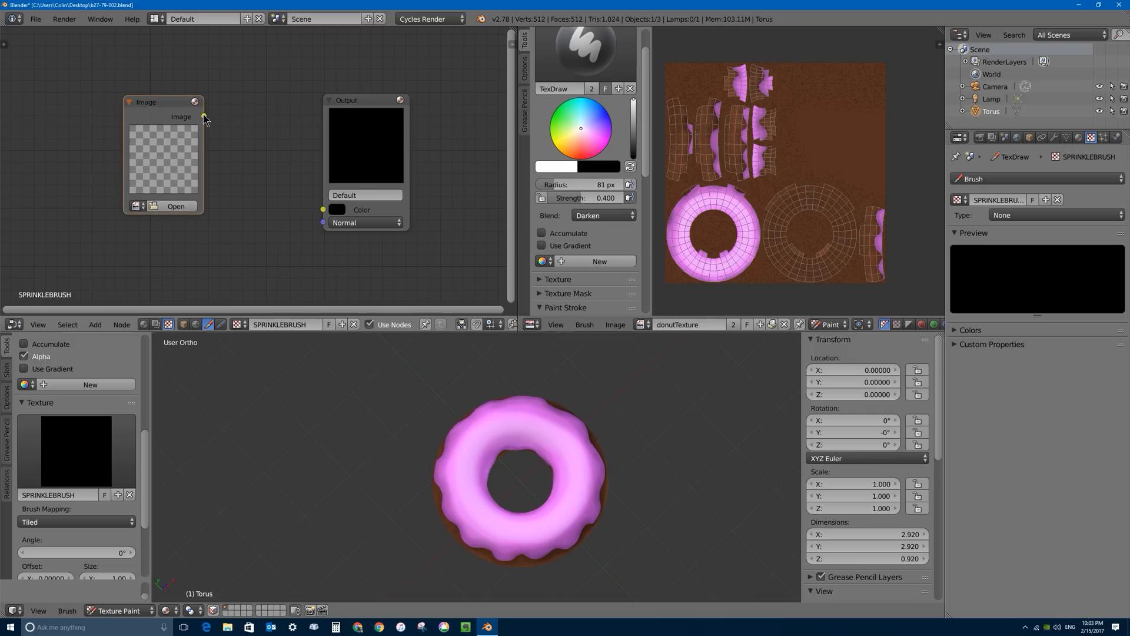
- Connect the Image node to the Output node's Color input and load the SPRINKLE image into it
{"action": "left_click_drag", "start_coordinate": [204, 117], "coordinate": [323, 210]}
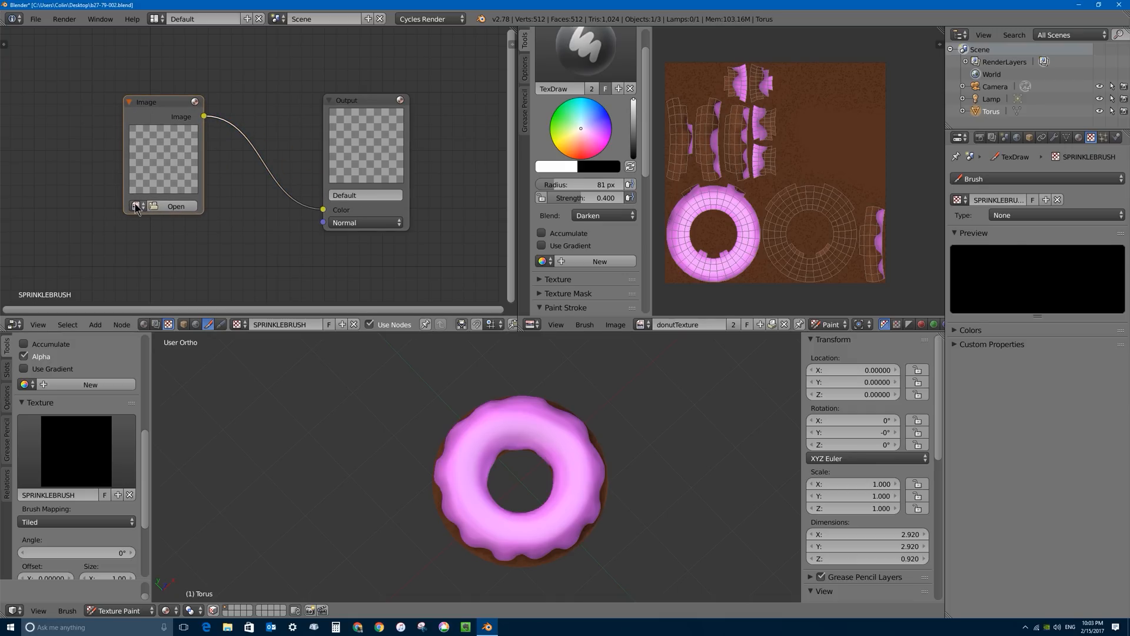
{"action": "left_click", "coordinate": [136, 206]}
{"action": "left_click", "coordinate": [176, 240]}
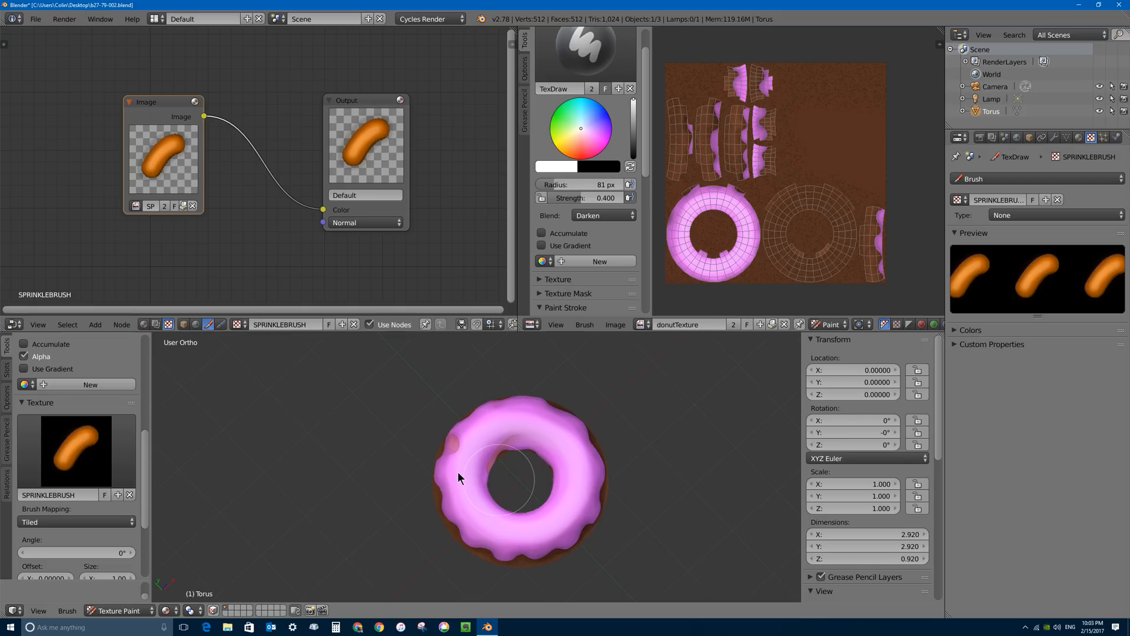
- Try dabbing the tiled sprinkle texture onto the pink icing, and undo the test dabs
{"action": "left_click", "coordinate": [461, 508]}
{"action": "left_click", "coordinate": [519, 442]}
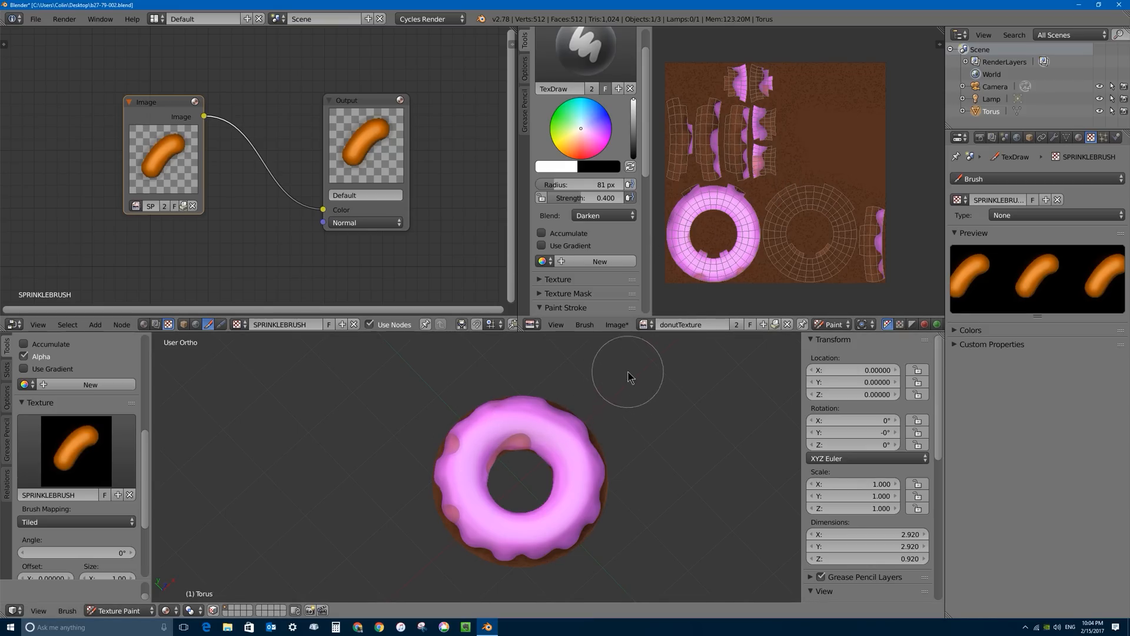
{"action": "key", "text": "ctrl+z"}
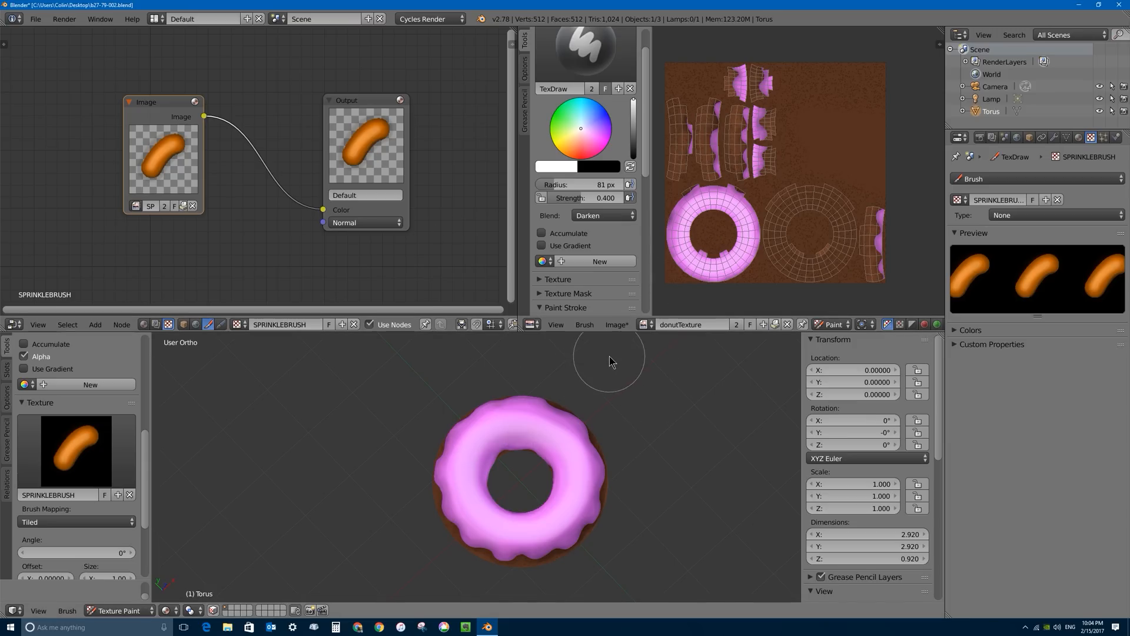
- Save over b27-79-002.blend and set the SPRINKLEBRUSH texture's brush mapping to Stencil
{"action": "key", "text": "ctrl+s"}
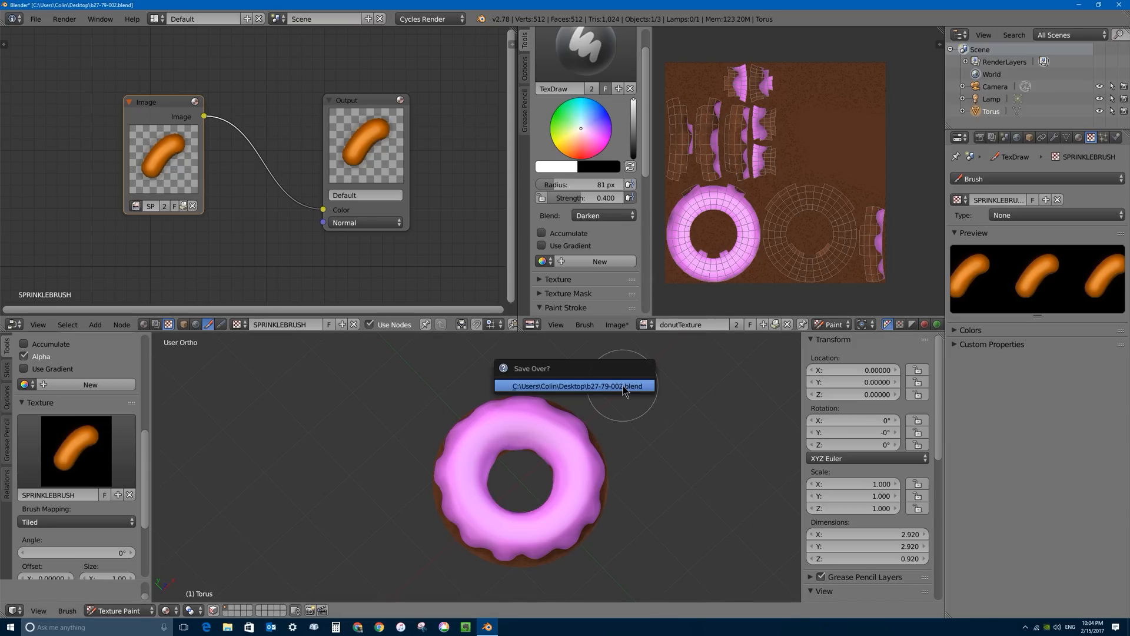
{"action": "left_click", "coordinate": [623, 386]}
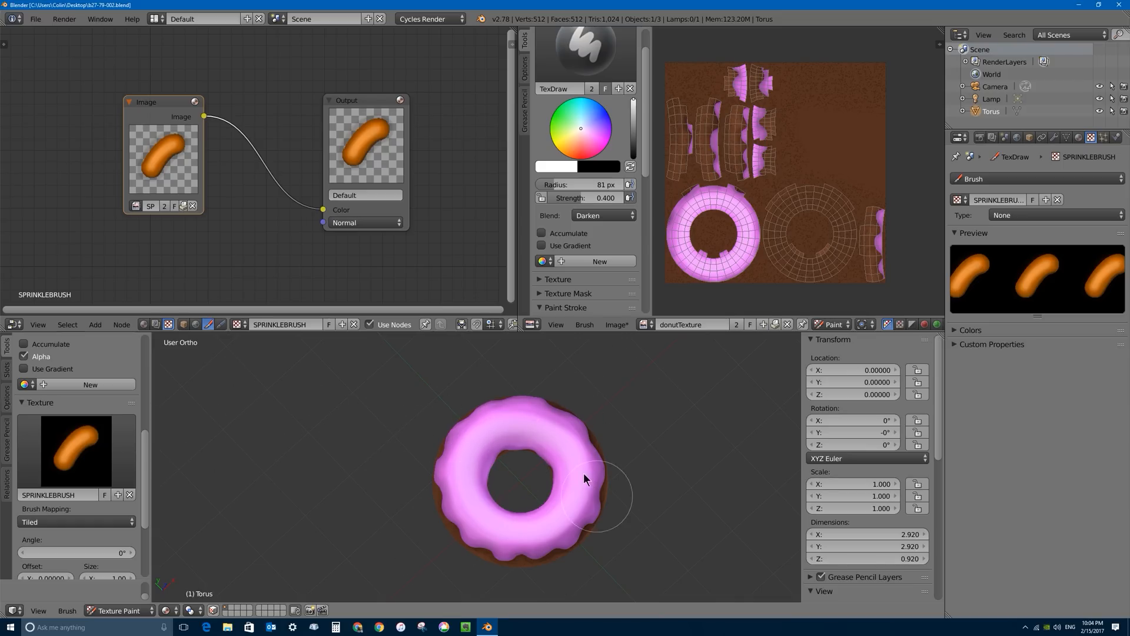
{"action": "left_click_drag", "start_coordinate": [143, 454], "coordinate": [145, 479]}
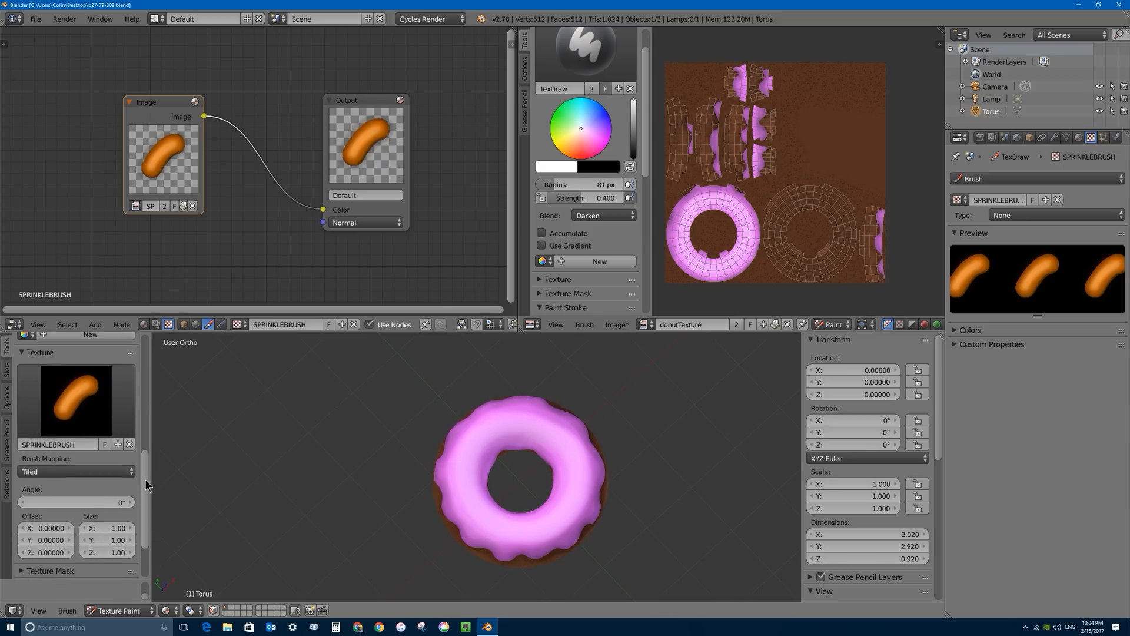
{"action": "left_click", "coordinate": [46, 433]}
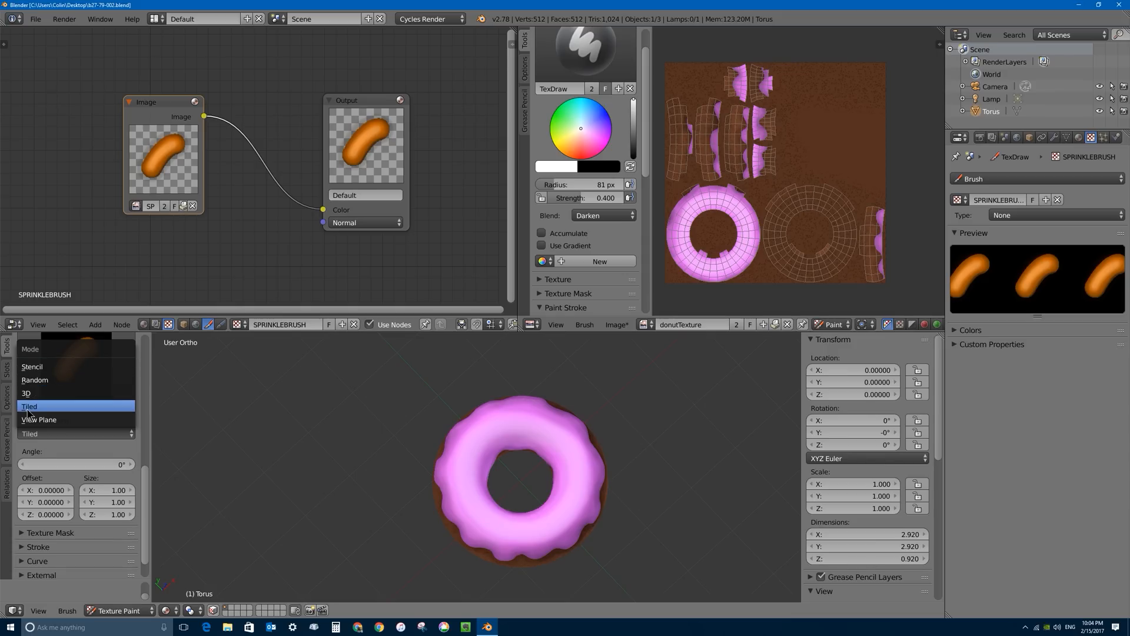
{"action": "left_click", "coordinate": [40, 367]}
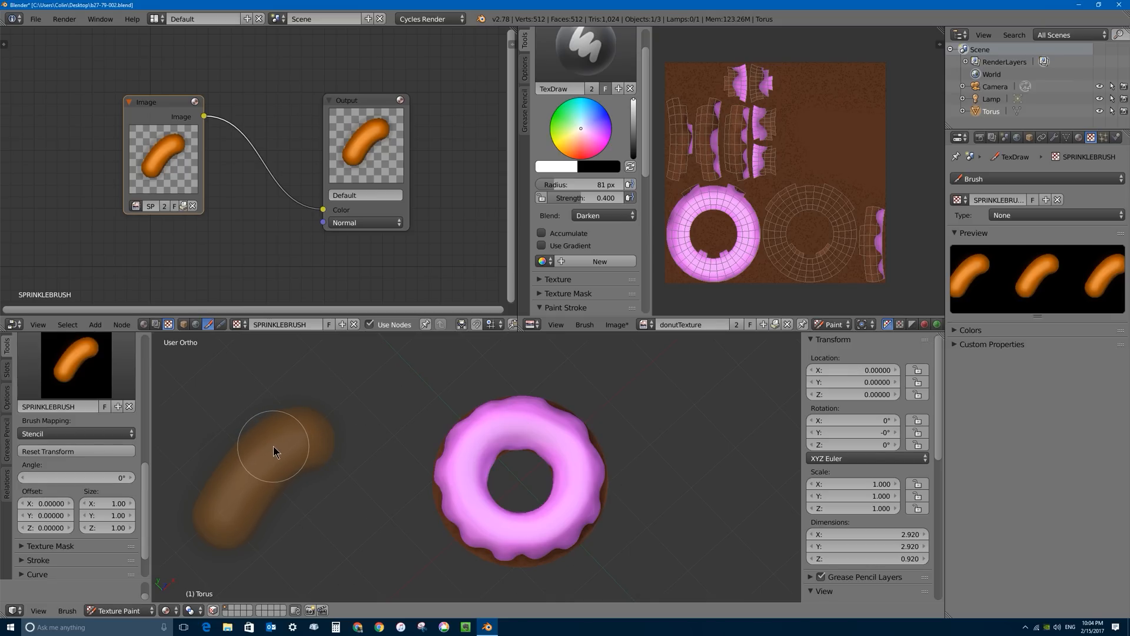
- Move the sprinkle stencil over the donut and shrink it to the size of a small sprinkle on the icing
{"action": "mouse_move", "coordinate": [275, 447]}
{"action": "right_mouse_down"}
{"action": "mouse_move", "coordinate": [349, 436]}
{"action": "mouse_move", "coordinate": [460, 461]}
{"action": "mouse_move", "coordinate": [553, 427]}
{"action": "mouse_move", "coordinate": [492, 421]}
{"action": "right_mouse_up"}
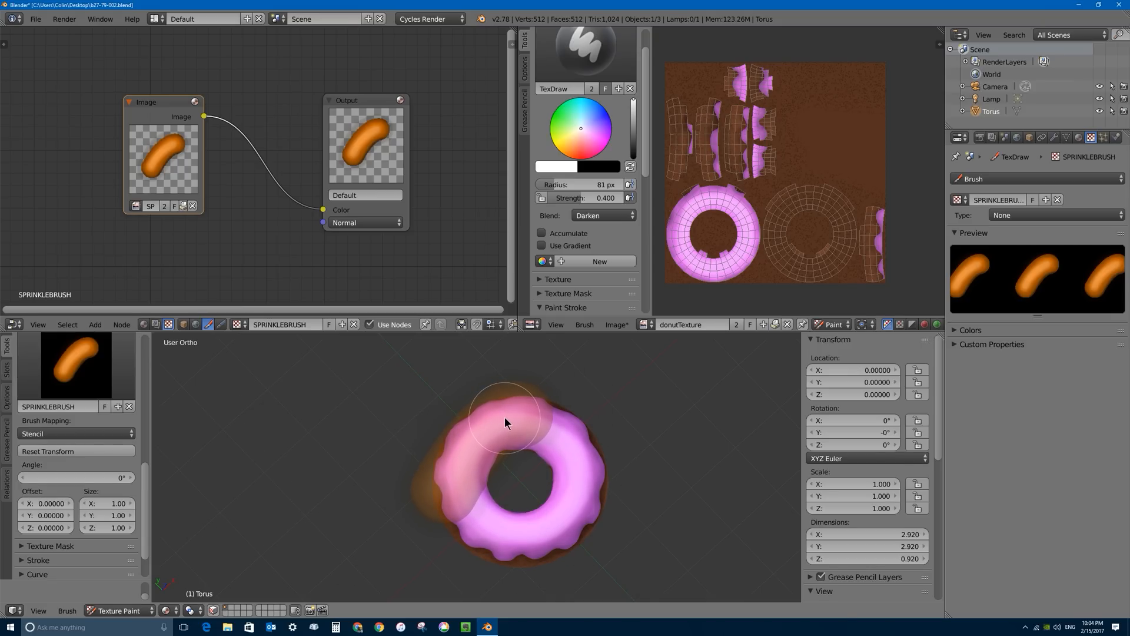
{"action": "left_click_drag", "start_coordinate": [504, 417], "coordinate": [510, 441]}
{"action": "right_click_drag", "start_coordinate": [510, 441], "coordinate": [496, 466], "text": "shift"}
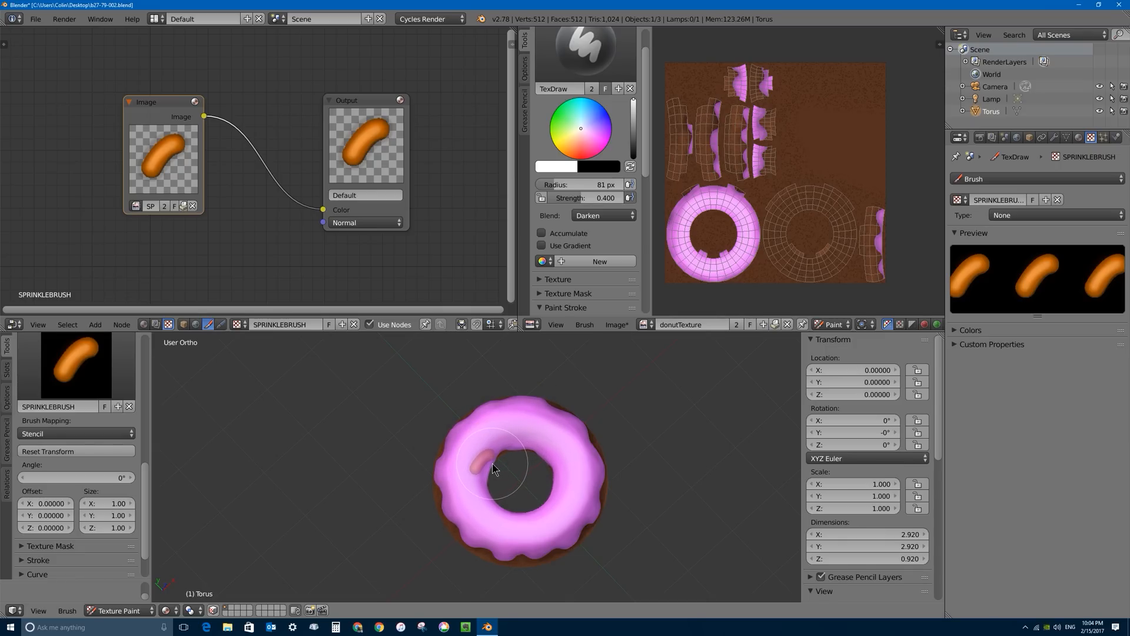
{"action": "middle_click_drag", "start_coordinate": [496, 466], "coordinate": [466, 478]}
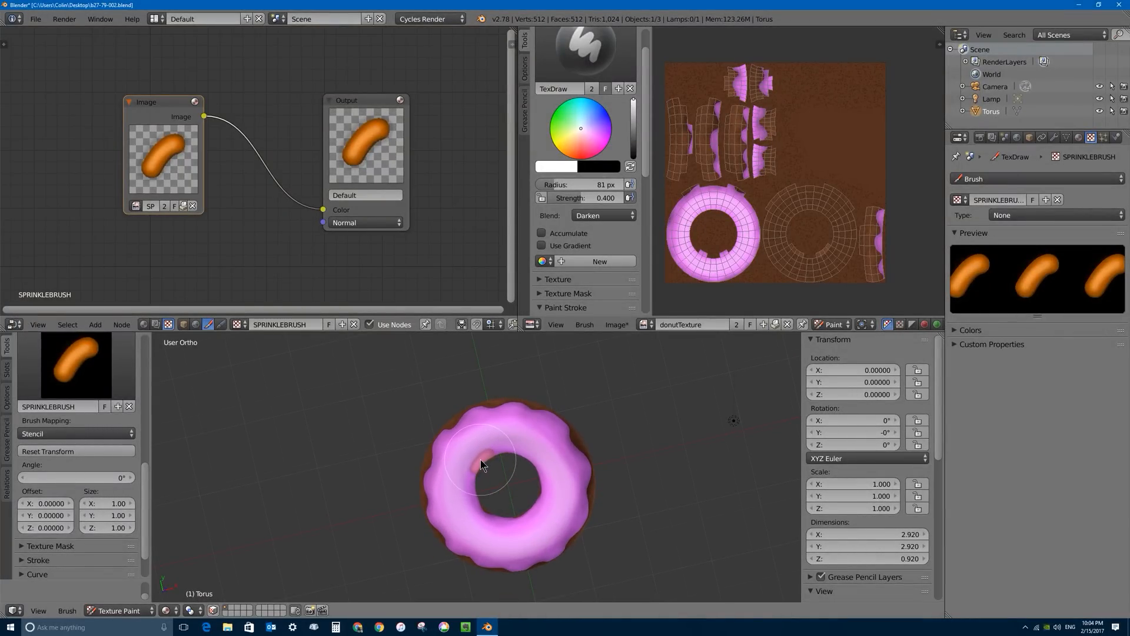
{"action": "scroll", "coordinate": [481, 456], "scroll_direction": "up", "scroll_amount": 3}
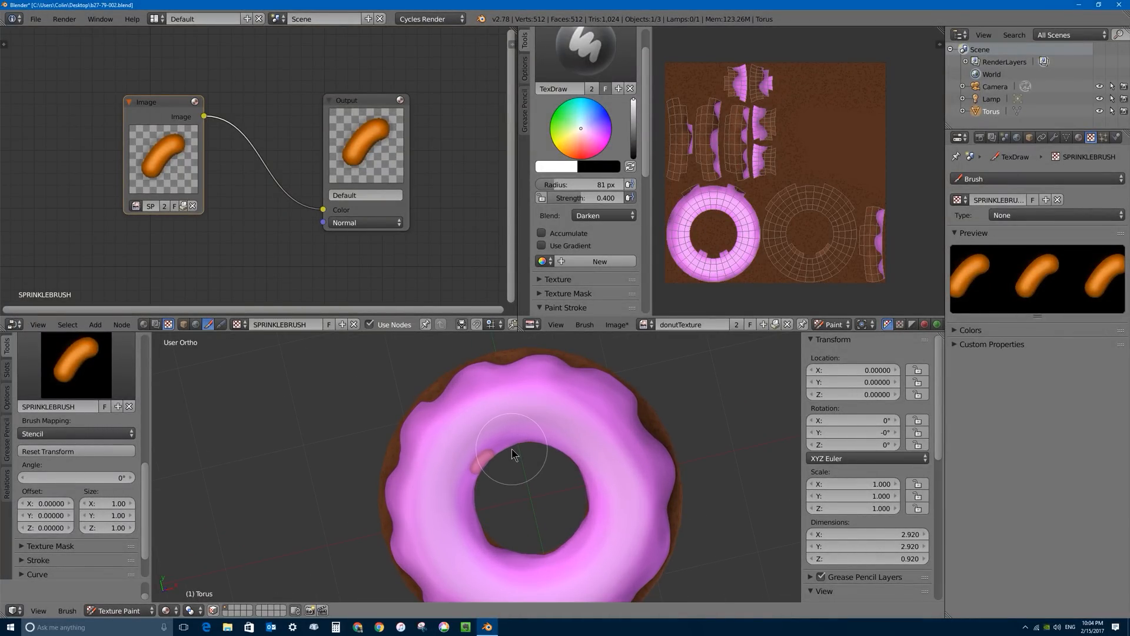
{"action": "middle_click_drag", "start_coordinate": [512, 453], "coordinate": [591, 441]}
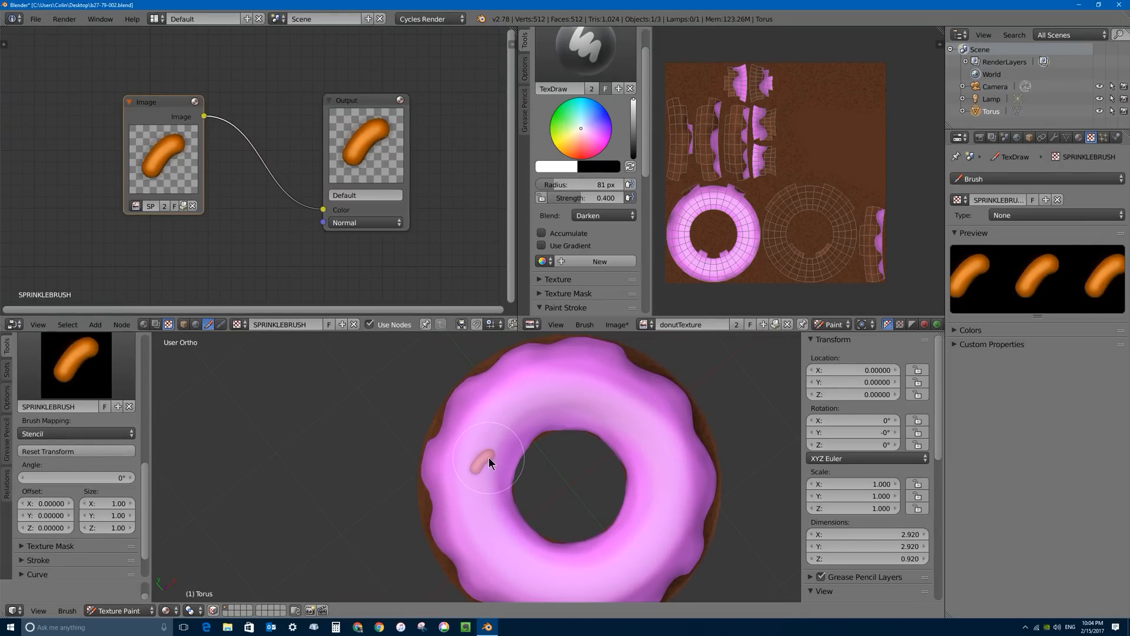
- Shift the sprinkle stencil slightly on the icing and rotate it to an angle of about 8°
{"action": "mouse_move", "coordinate": [489, 457]}
{"action": "right_mouse_down"}
{"action": "mouse_move", "coordinate": [402, 500]}
{"action": "mouse_move", "coordinate": [481, 446]}
{"action": "mouse_move", "coordinate": [481, 472]}
{"action": "right_mouse_up"}
{"action": "middle_click_drag", "start_coordinate": [506, 460], "coordinate": [484, 464]}
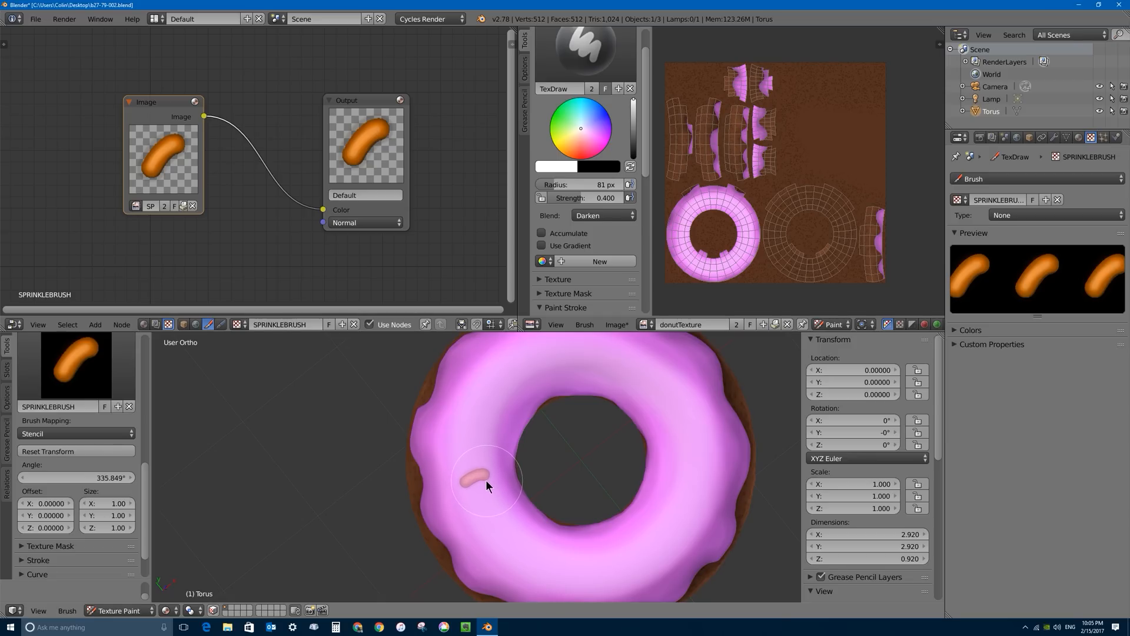
{"action": "right_click_drag", "start_coordinate": [483, 477], "coordinate": [446, 477], "text": "ctrl"}
{"action": "mouse_move", "coordinate": [483, 468]}
{"action": "right_mouse_down", "text": "ctrl"}
{"action": "mouse_move", "coordinate": [493, 478]}
{"action": "mouse_move", "coordinate": [505, 468]}
{"action": "right_mouse_up", "text": "ctrl"}
{"action": "mouse_move", "coordinate": [534, 470]}
{"action": "middle_mouse_down"}
{"action": "mouse_move", "coordinate": [601, 411]}
{"action": "mouse_move", "coordinate": [515, 444]}
{"action": "mouse_move", "coordinate": [517, 454]}
{"action": "middle_mouse_up"}
{"action": "scroll", "coordinate": [513, 439], "scroll_direction": "up", "scroll_amount": 4}
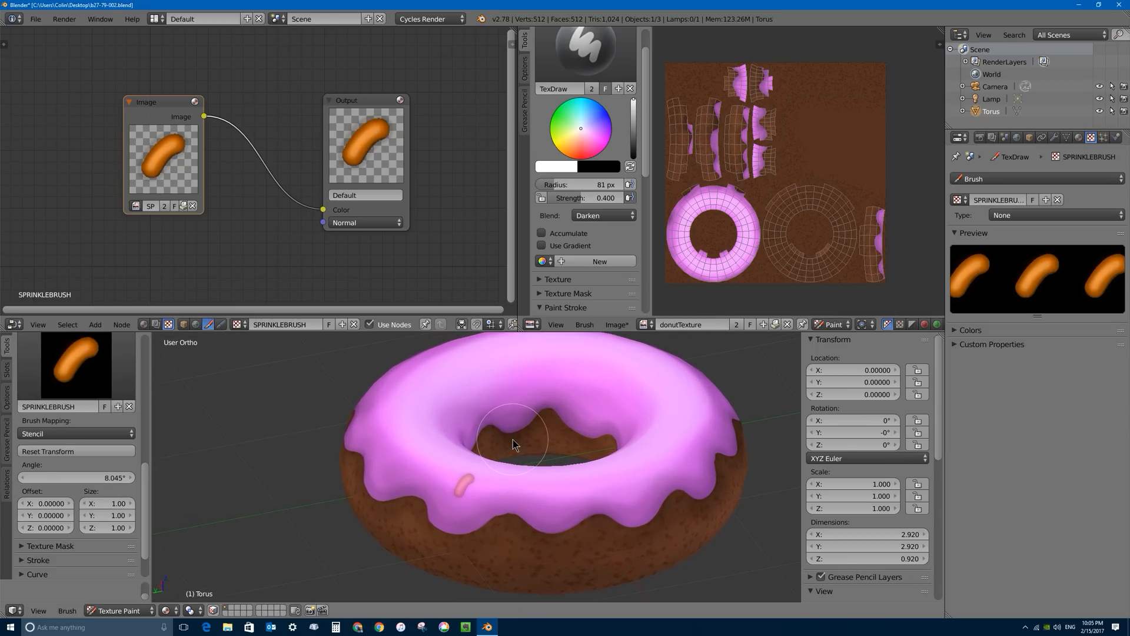
{"action": "mouse_move", "coordinate": [514, 435]}
{"action": "middle_mouse_down"}
{"action": "mouse_move", "coordinate": [503, 460]}
{"action": "mouse_move", "coordinate": [513, 418]}
{"action": "mouse_move", "coordinate": [490, 478]}
{"action": "middle_mouse_up"}
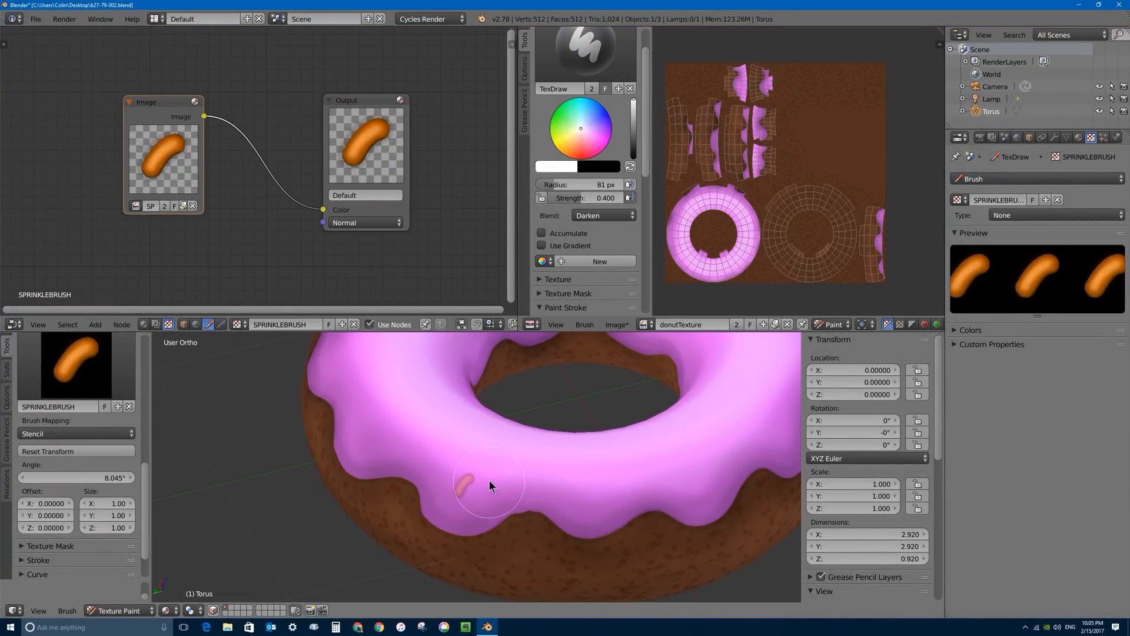
- Set the TexDraw brush's blend mode to Mix and its strength to 1.000
{"action": "scroll", "coordinate": [99, 455], "scroll_direction": "up", "scroll_amount": 4}
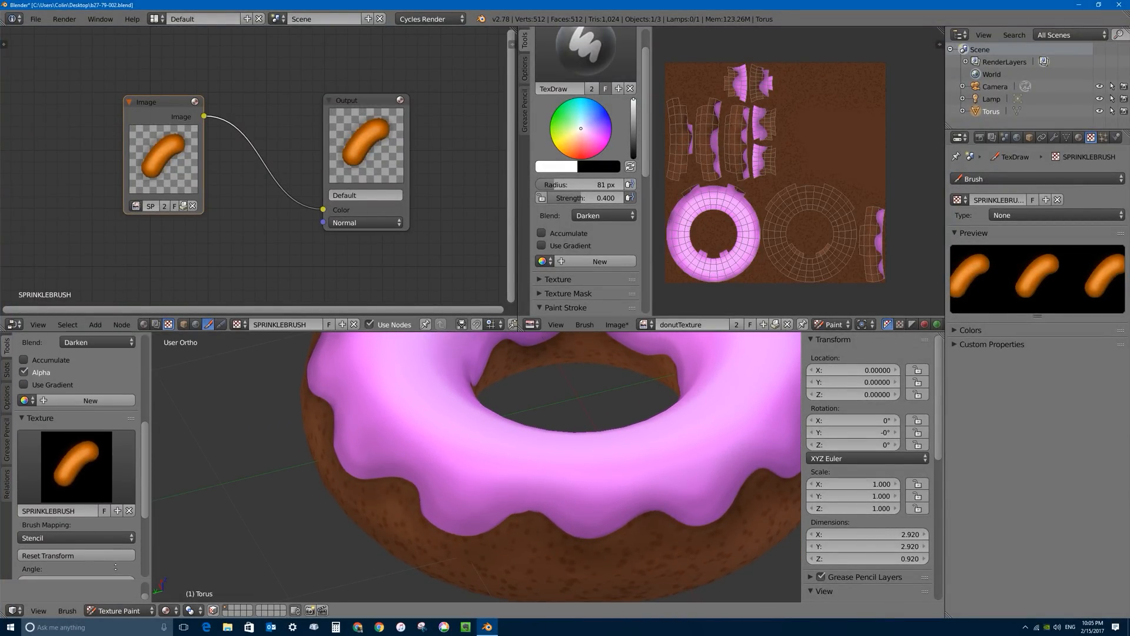
{"action": "scroll", "coordinate": [86, 447], "scroll_direction": "up", "scroll_amount": 5}
{"action": "left_click", "coordinate": [86, 435]}
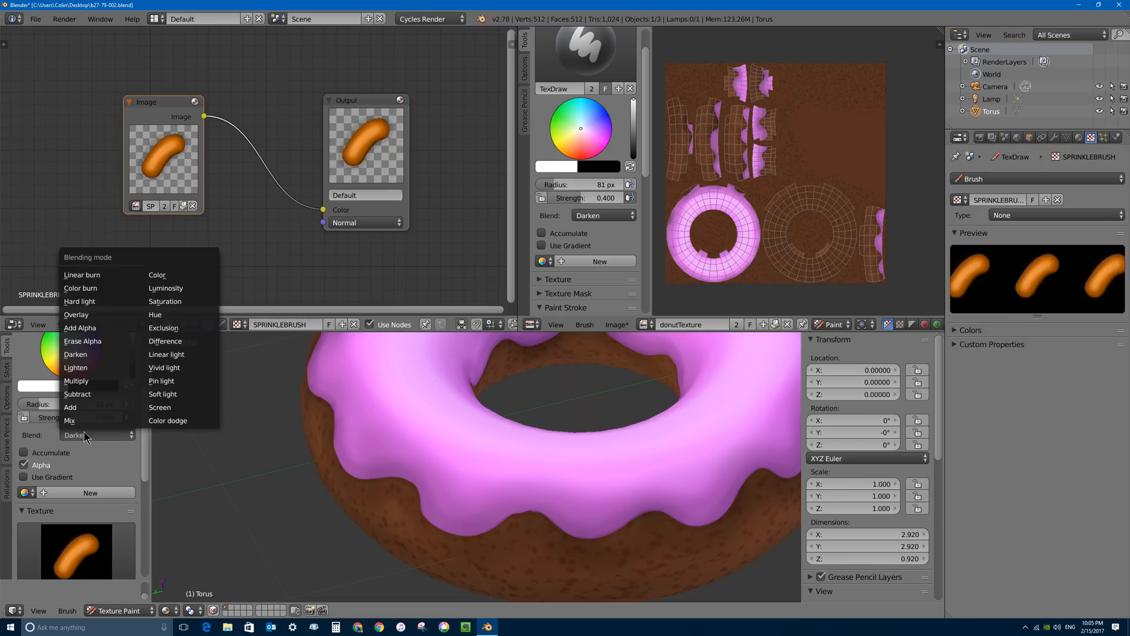
{"action": "left_click", "coordinate": [81, 421]}
{"action": "left_click_drag", "start_coordinate": [70, 417], "coordinate": [127, 417]}
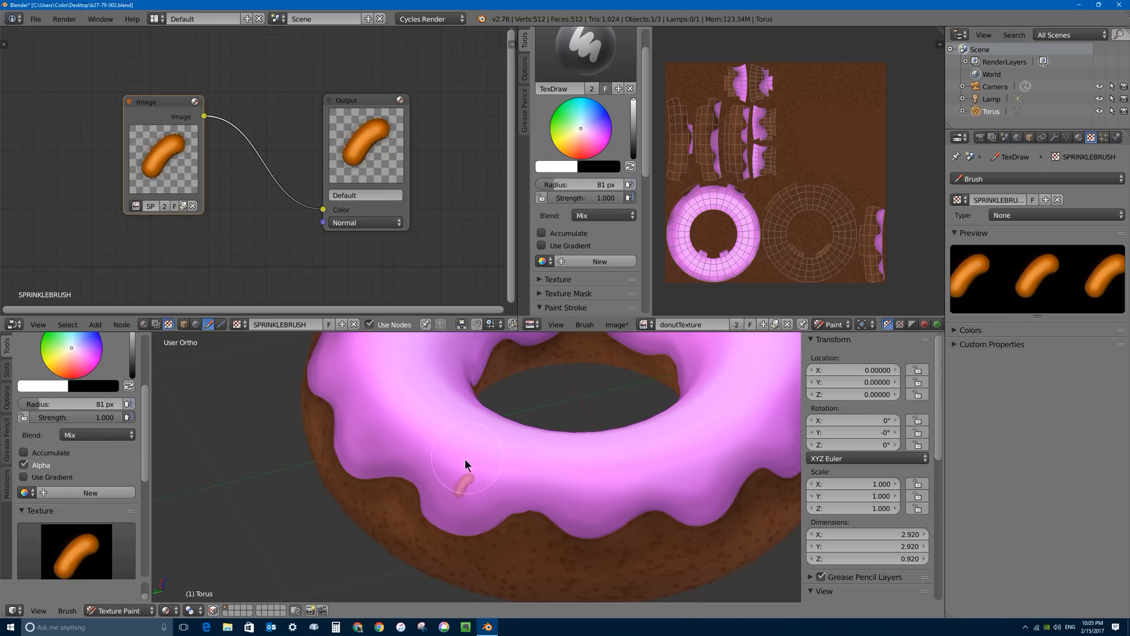
- Stamp orange sprinkles all around the pink icing through the stencil, turning the donut between dabs to vary their placement and direction
{"action": "left_click", "coordinate": [462, 482]}
{"action": "mouse_move", "coordinate": [528, 517]}
{"action": "middle_mouse_down"}
{"action": "mouse_move", "coordinate": [498, 523]}
{"action": "mouse_move", "coordinate": [529, 517]}
{"action": "mouse_move", "coordinate": [493, 511]}
{"action": "mouse_move", "coordinate": [519, 481]}
{"action": "mouse_move", "coordinate": [449, 469]}
{"action": "mouse_move", "coordinate": [474, 499]}
{"action": "mouse_move", "coordinate": [401, 464]}
{"action": "mouse_move", "coordinate": [470, 464]}
{"action": "mouse_move", "coordinate": [458, 509]}
{"action": "mouse_move", "coordinate": [404, 489]}
{"action": "mouse_move", "coordinate": [426, 463]}
{"action": "mouse_move", "coordinate": [454, 469]}
{"action": "mouse_move", "coordinate": [397, 448]}
{"action": "mouse_move", "coordinate": [476, 425]}
{"action": "mouse_move", "coordinate": [446, 423]}
{"action": "middle_mouse_up"}
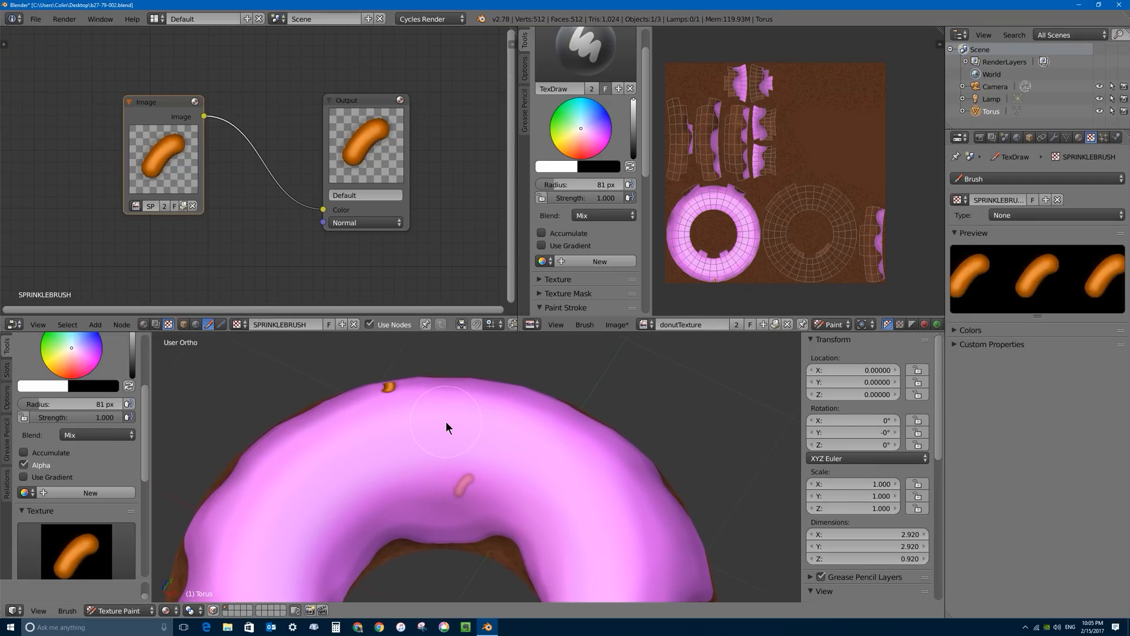
{"action": "left_click", "coordinate": [471, 475]}
{"action": "mouse_move", "coordinate": [405, 437]}
{"action": "middle_mouse_down"}
{"action": "mouse_move", "coordinate": [437, 454]}
{"action": "mouse_move", "coordinate": [468, 433]}
{"action": "mouse_move", "coordinate": [395, 490]}
{"action": "middle_mouse_up"}
{"action": "left_click", "coordinate": [465, 495]}
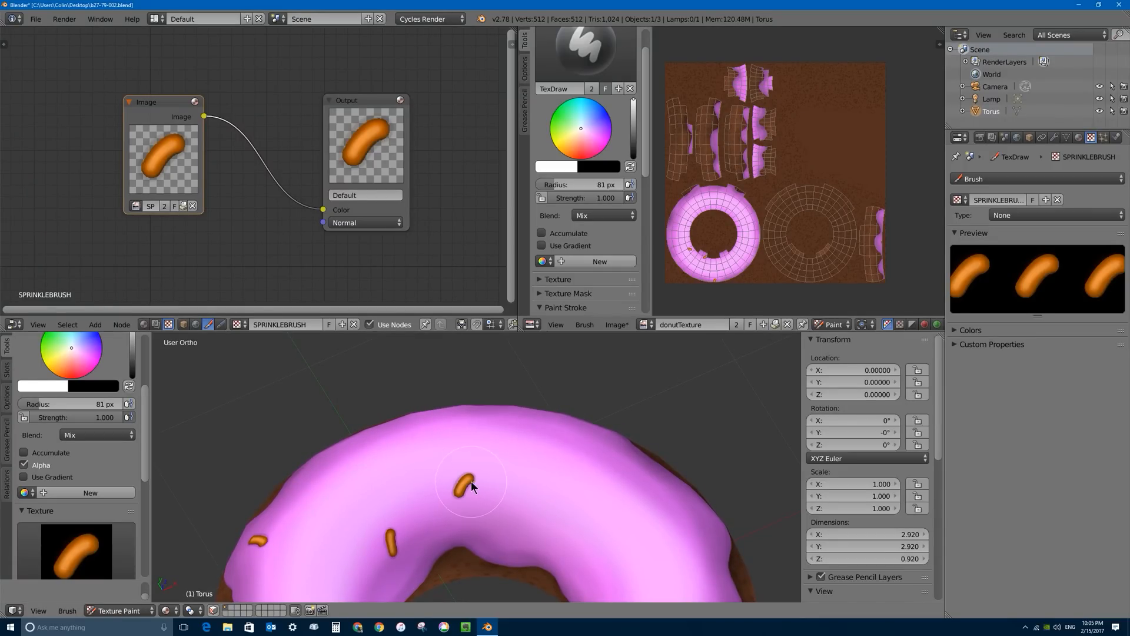
{"action": "mouse_move", "coordinate": [471, 481]}
{"action": "middle_mouse_down"}
{"action": "mouse_move", "coordinate": [559, 517]}
{"action": "mouse_move", "coordinate": [639, 472]}
{"action": "mouse_move", "coordinate": [504, 499]}
{"action": "mouse_move", "coordinate": [444, 454]}
{"action": "mouse_move", "coordinate": [432, 438]}
{"action": "mouse_move", "coordinate": [447, 435]}
{"action": "middle_mouse_up"}
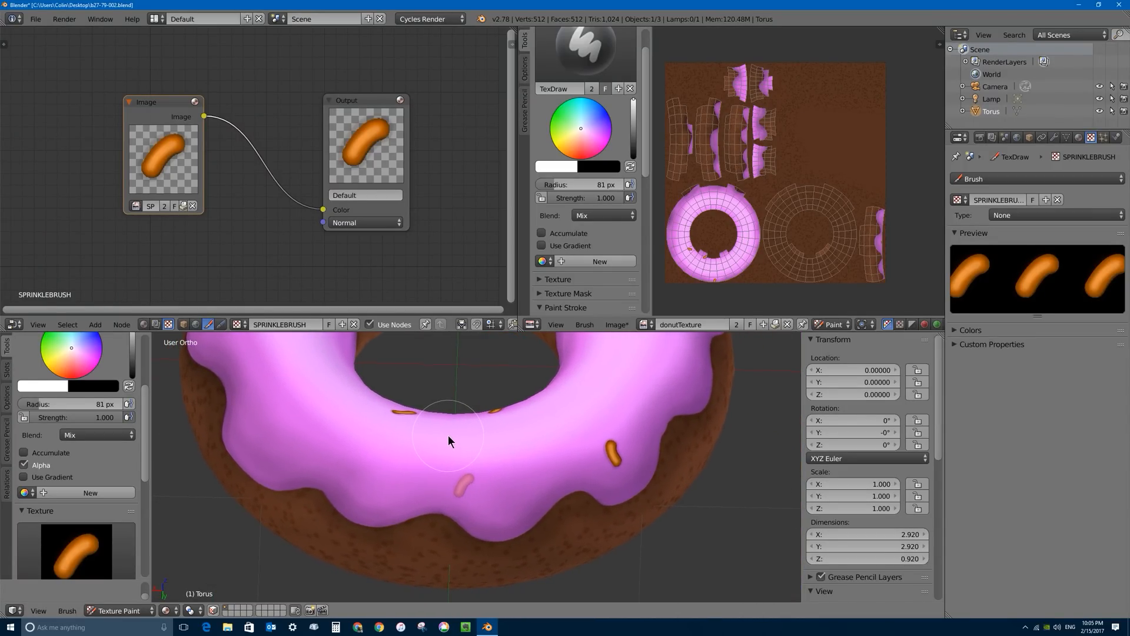
{"action": "left_click", "coordinate": [467, 487]}
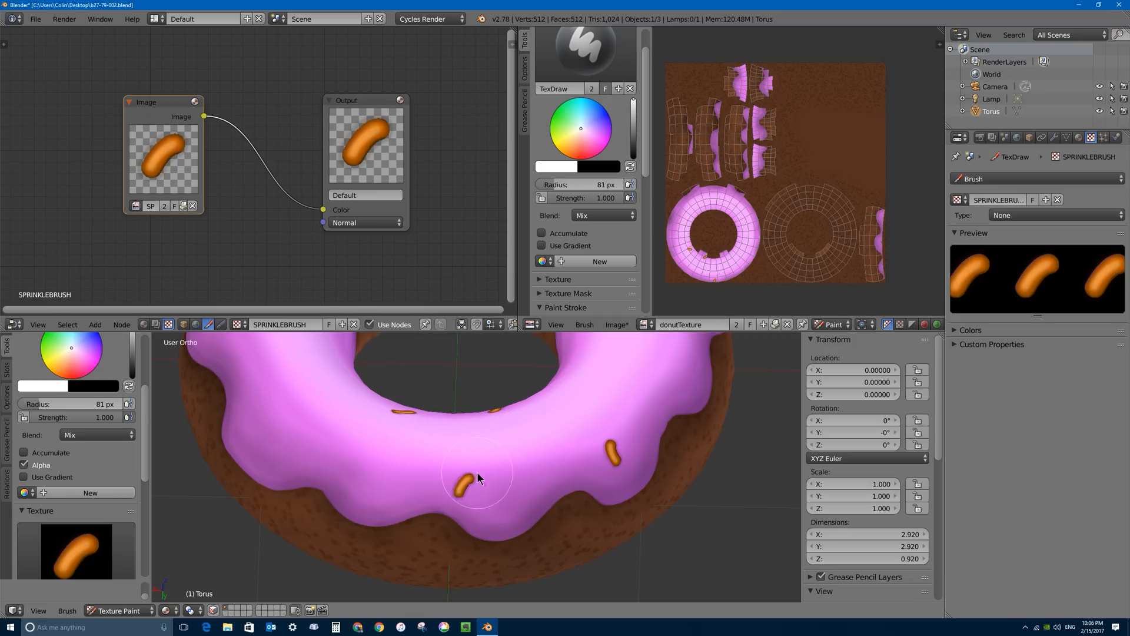
{"action": "mouse_move", "coordinate": [478, 478]}
{"action": "middle_mouse_down"}
{"action": "mouse_move", "coordinate": [467, 513]}
{"action": "mouse_move", "coordinate": [479, 475]}
{"action": "mouse_move", "coordinate": [604, 424]}
{"action": "mouse_move", "coordinate": [526, 497]}
{"action": "mouse_move", "coordinate": [465, 472]}
{"action": "mouse_move", "coordinate": [548, 485]}
{"action": "mouse_move", "coordinate": [471, 474]}
{"action": "mouse_move", "coordinate": [434, 493]}
{"action": "mouse_move", "coordinate": [465, 501]}
{"action": "mouse_move", "coordinate": [489, 472]}
{"action": "mouse_move", "coordinate": [416, 601]}
{"action": "mouse_move", "coordinate": [498, 429]}
{"action": "mouse_move", "coordinate": [681, 452]}
{"action": "middle_mouse_up"}
{"action": "scroll", "coordinate": [606, 426], "scroll_direction": "down", "scroll_amount": 6}
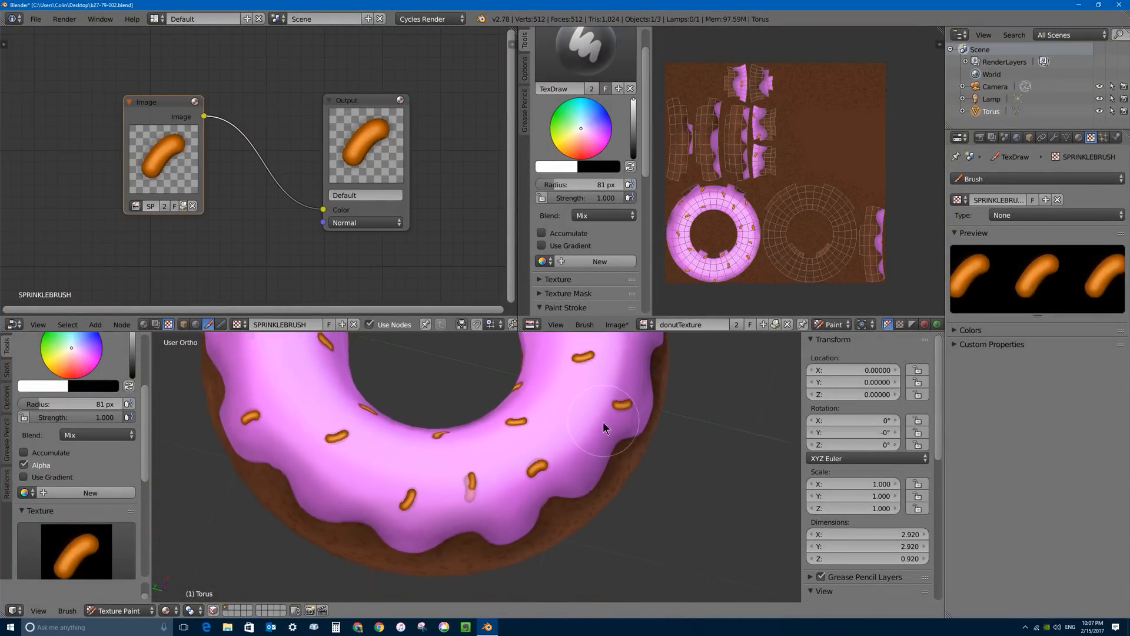
{"action": "middle_click_drag", "start_coordinate": [580, 467], "coordinate": [577, 479]}
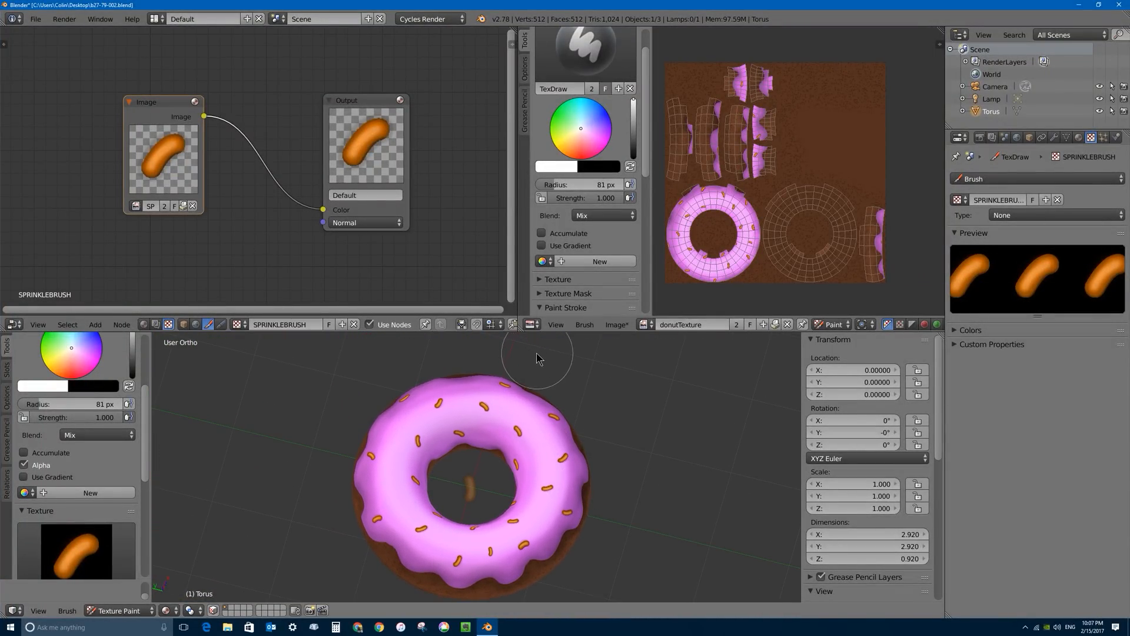
- Spread the Image and Output nodes apart and insert a Hue Saturation Value node on the link between them
{"action": "left_click_drag", "start_coordinate": [135, 105], "coordinate": [84, 110]}
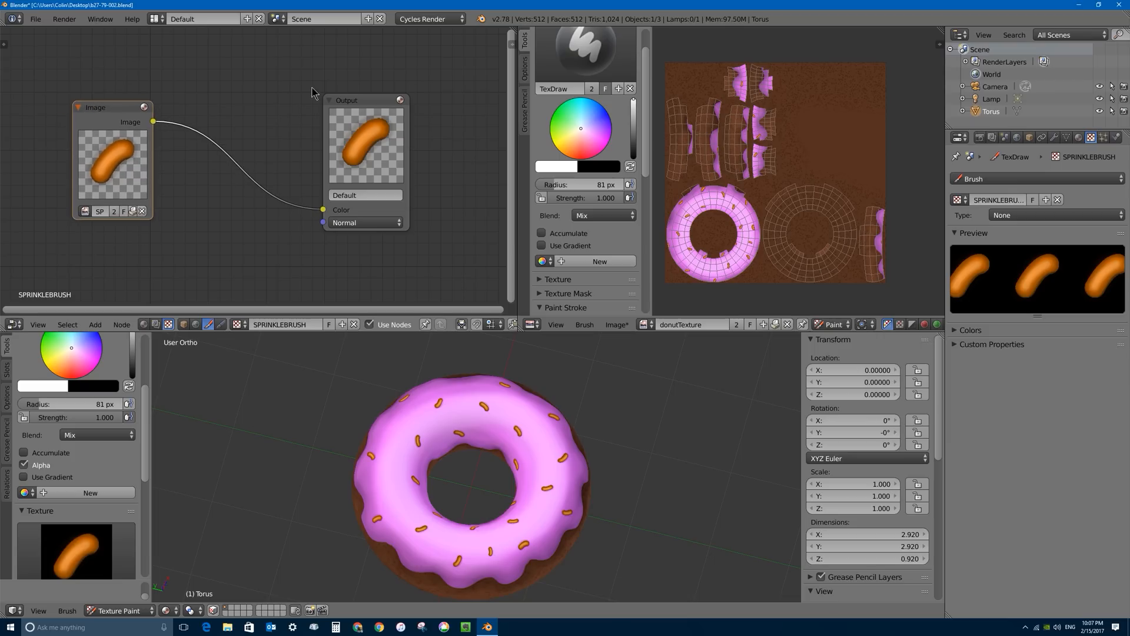
{"action": "left_click_drag", "start_coordinate": [338, 100], "coordinate": [382, 99]}
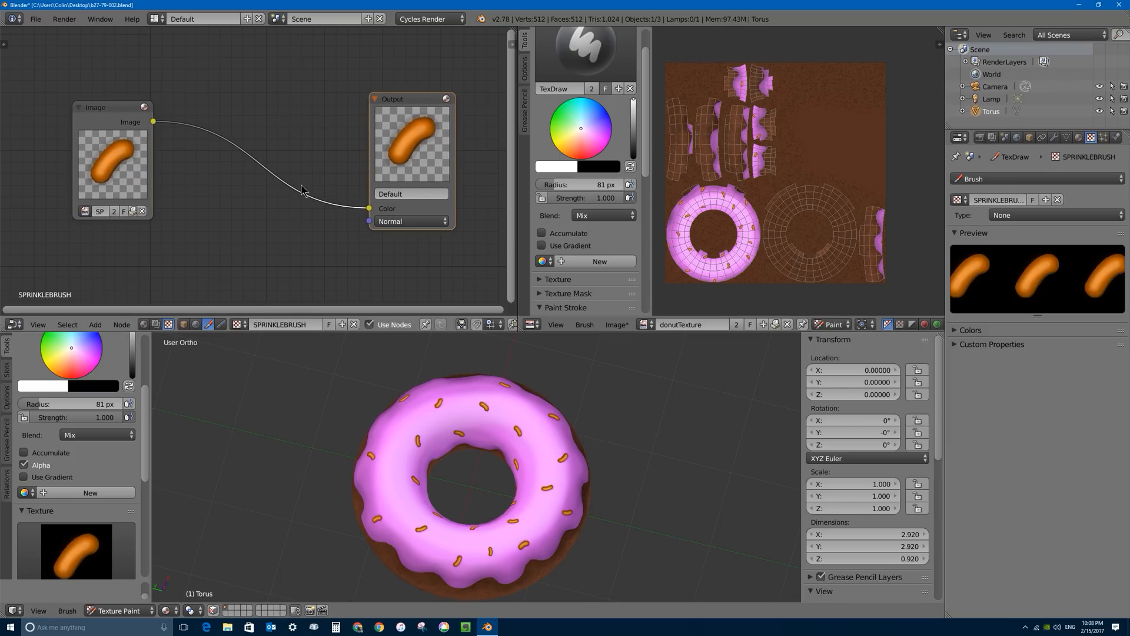
{"action": "key", "text": "shift+a"}
{"action": "mouse_move", "coordinate": [303, 187]}
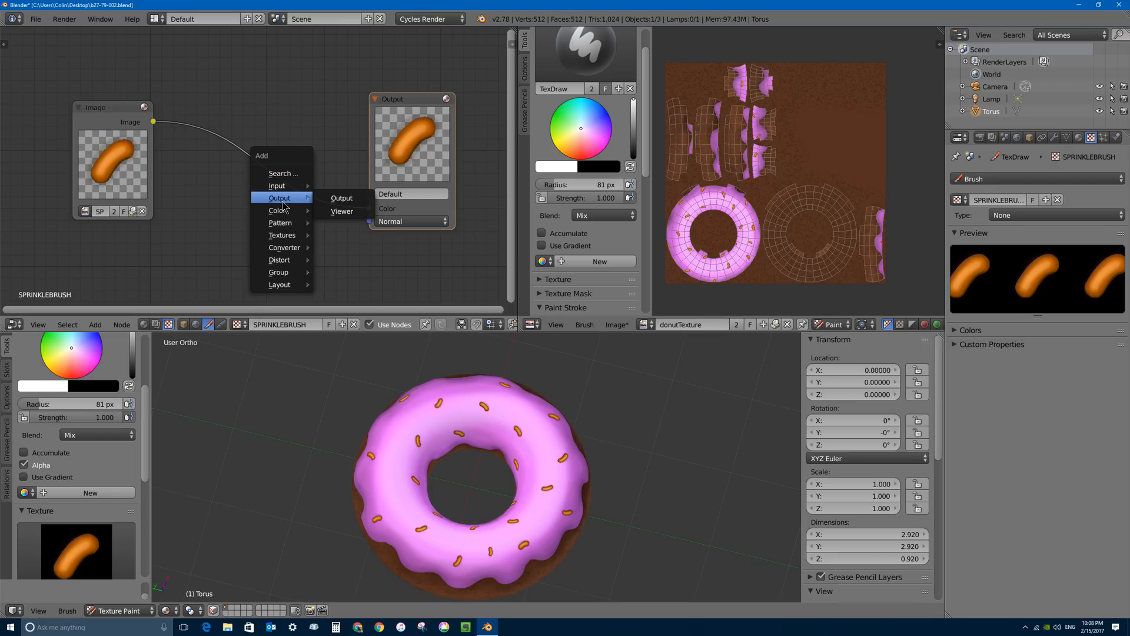
{"action": "mouse_move", "coordinate": [278, 213]}
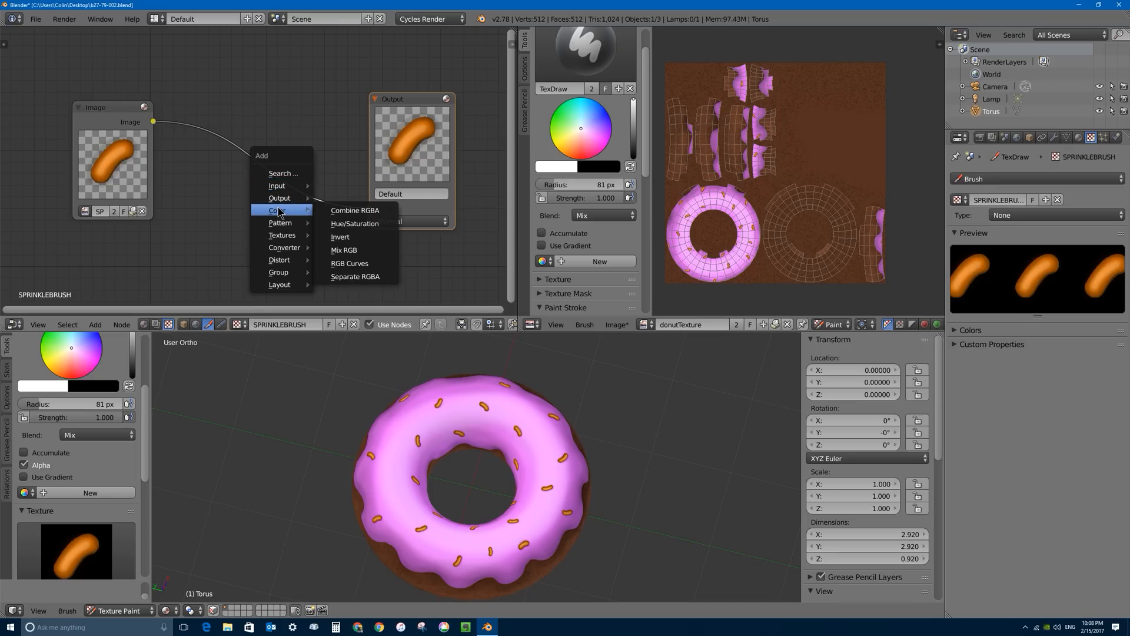
{"action": "left_click", "coordinate": [353, 225]}
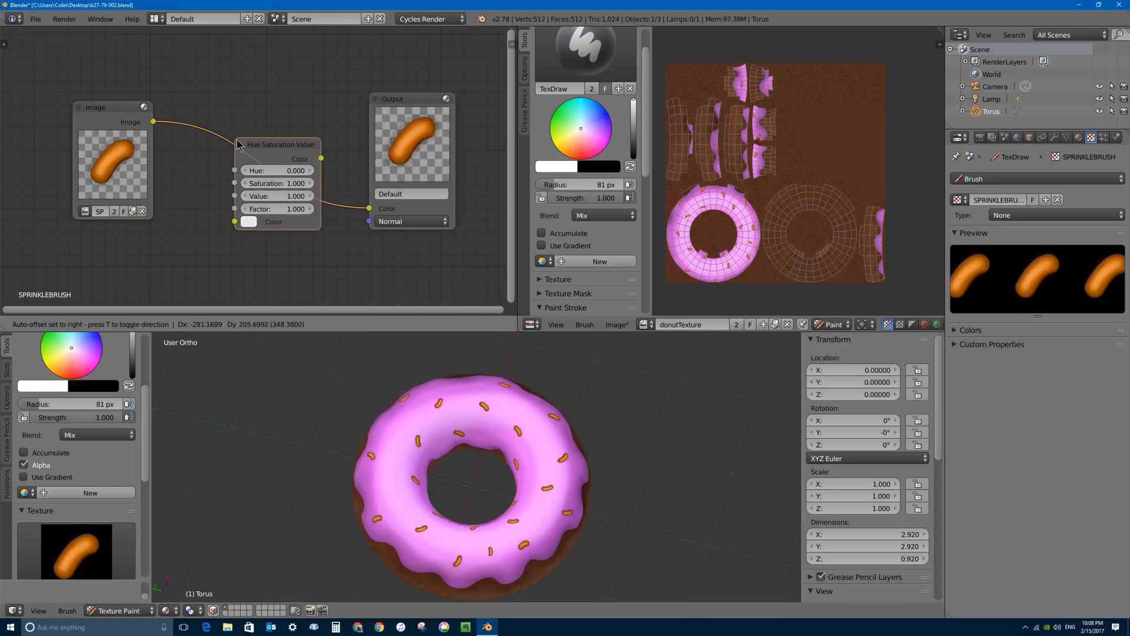
{"action": "left_click", "coordinate": [209, 126]}
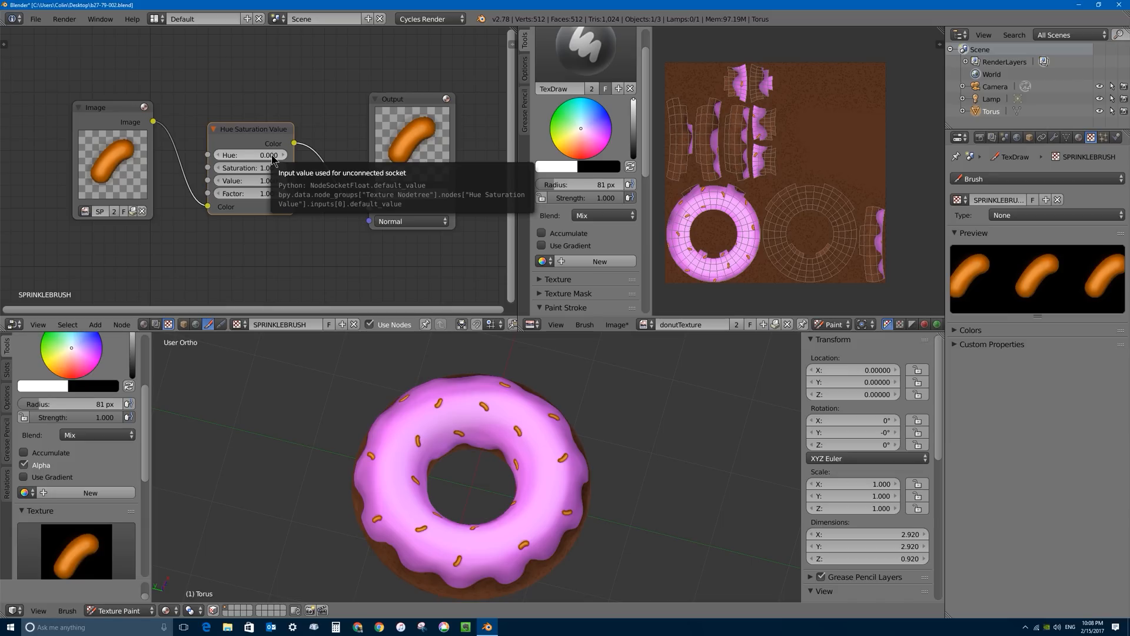
- Set the Hue Saturation Value node's Hue to 0.500 to turn the sprinkle brush blue
{"action": "mouse_move", "coordinate": [250, 154]}
{"action": "left_mouse_down"}
{"action": "mouse_move", "coordinate": [239, 155]}
{"action": "mouse_move", "coordinate": [286, 155]}
{"action": "left_mouse_up"}
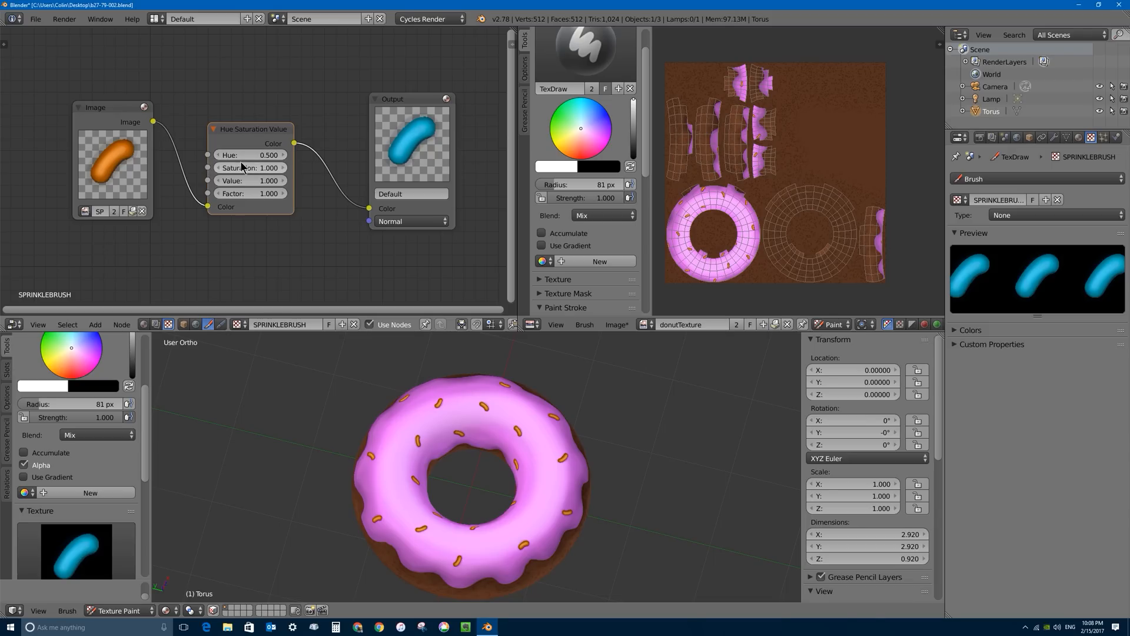
{"action": "mouse_move", "coordinate": [471, 448]}
{"action": "middle_mouse_down"}
{"action": "mouse_move", "coordinate": [485, 409]}
{"action": "mouse_move", "coordinate": [454, 390]}
{"action": "mouse_move", "coordinate": [475, 487]}
{"action": "middle_mouse_up"}
{"action": "scroll", "coordinate": [474, 465], "scroll_direction": "up", "scroll_amount": 4}
{"action": "scroll", "coordinate": [471, 425], "scroll_direction": "down", "scroll_amount": 1}
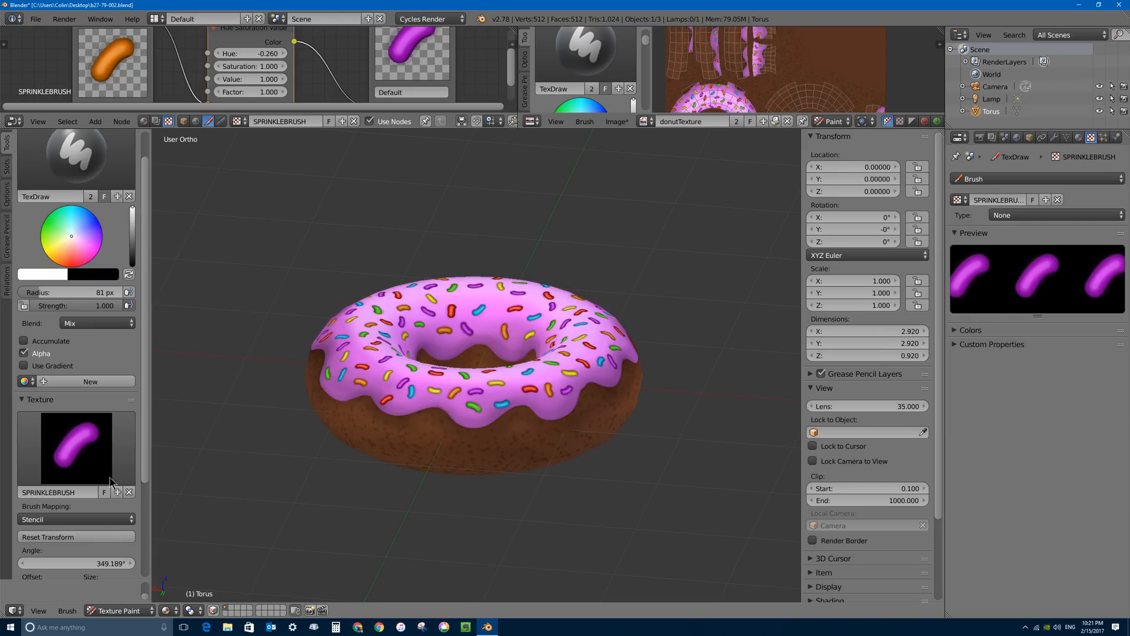
- Unlink the SPRINKLEBRUSH texture from the TexDraw brush, set its blend mode to Darken and darken its color to black
{"action": "left_click", "coordinate": [129, 492]}
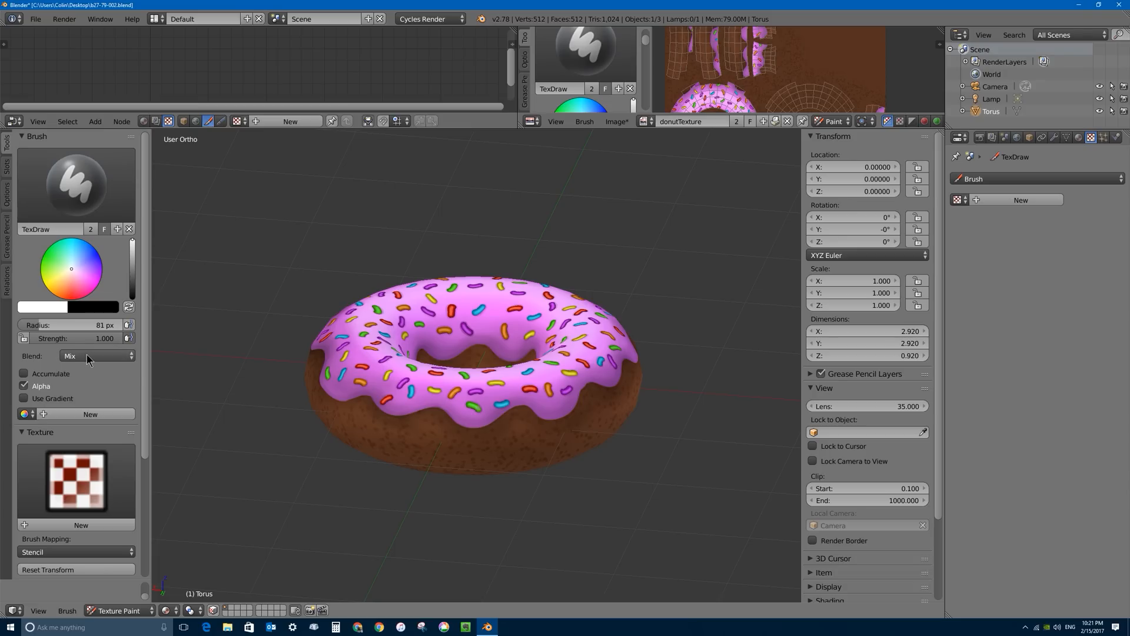
{"action": "left_click", "coordinate": [89, 356]}
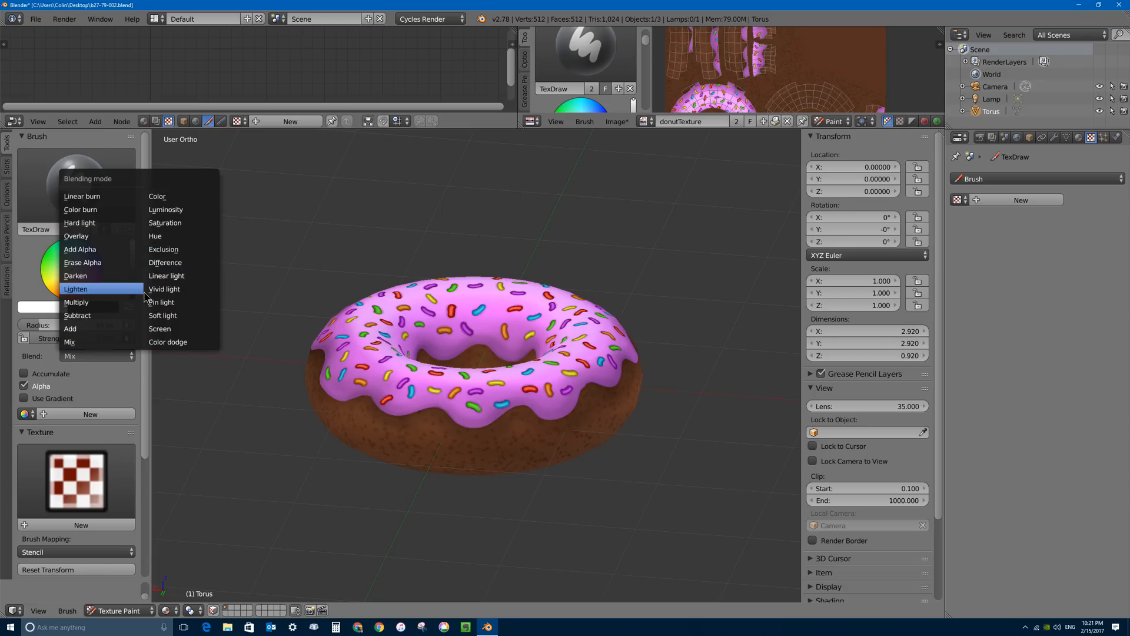
{"action": "left_click", "coordinate": [98, 276]}
{"action": "left_click_drag", "start_coordinate": [132, 283], "coordinate": [132, 300]}
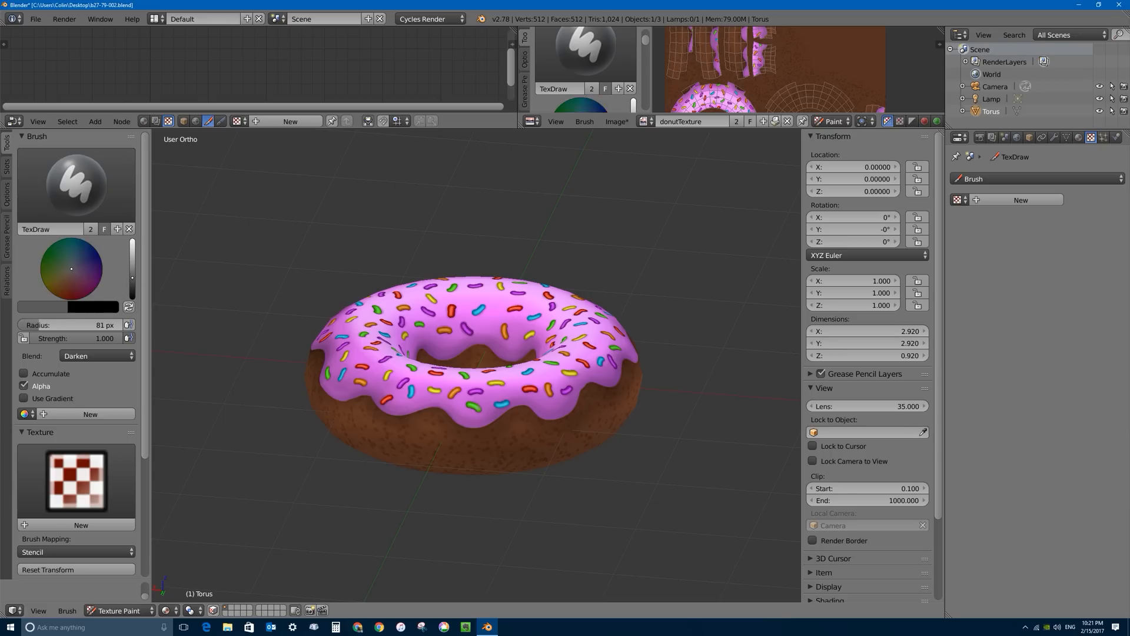
- Reduce the brush radius to 21 px, try a black stroke along the lower edge of an orange sprinkle, and undo it
{"action": "scroll", "coordinate": [416, 235], "scroll_direction": "up", "scroll_amount": 6}
{"action": "scroll", "coordinate": [366, 253], "scroll_direction": "down", "scroll_amount": 6}
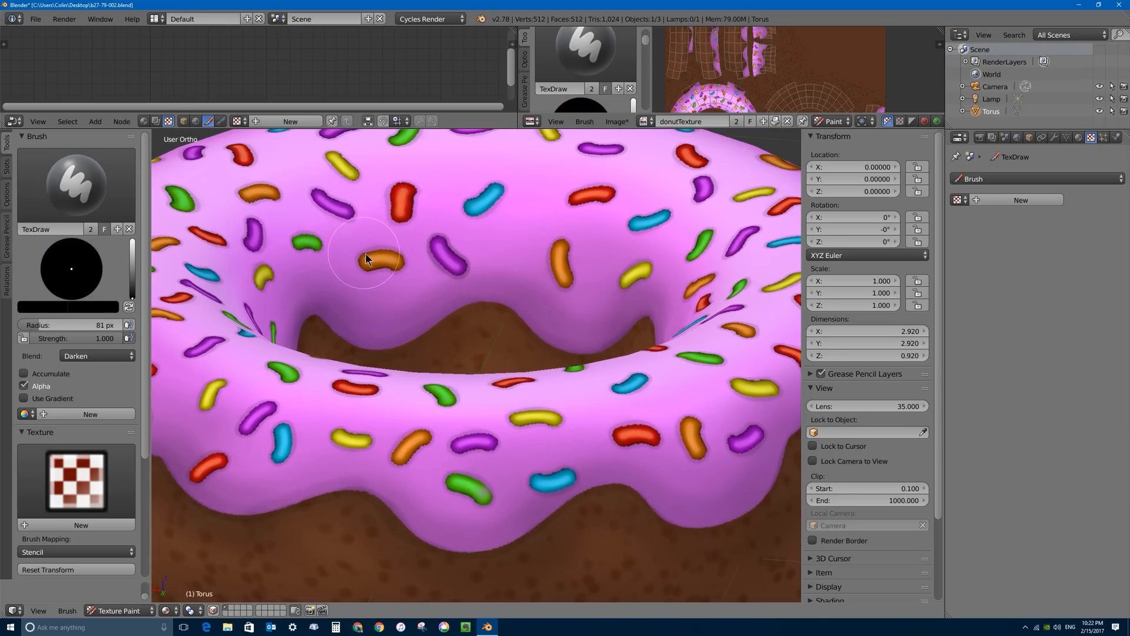
{"action": "scroll", "coordinate": [368, 252], "scroll_direction": "up", "scroll_amount": 6}
{"action": "key", "text": "f"}
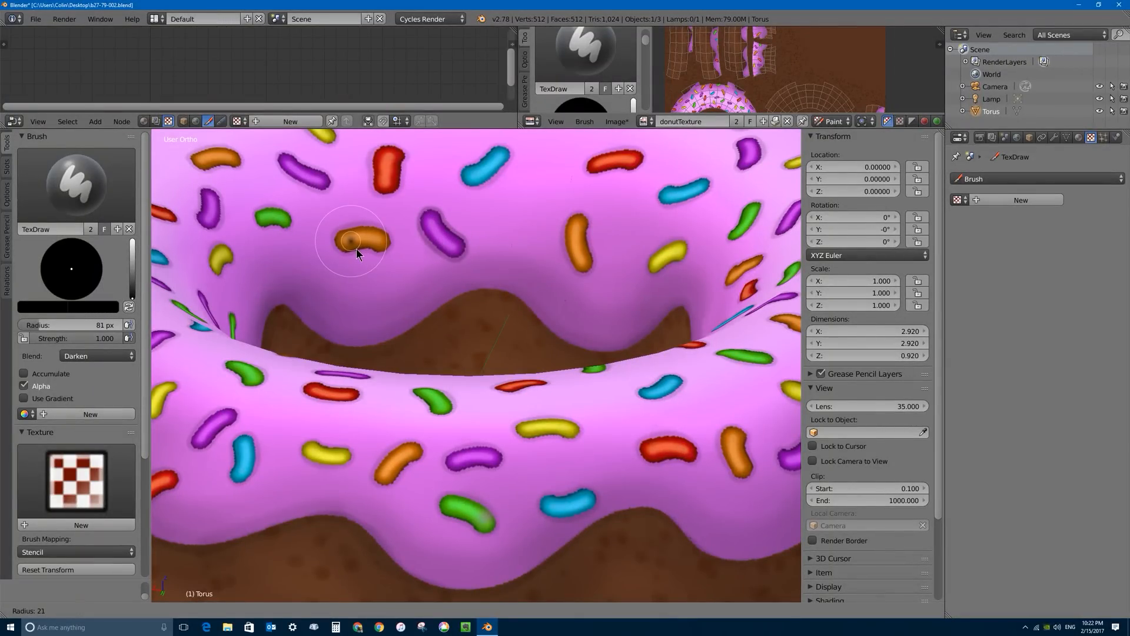
{"action": "left_click", "coordinate": [358, 248]}
{"action": "left_click_drag", "start_coordinate": [354, 248], "coordinate": [376, 251]}
{"action": "key", "text": "ctrl+z"}
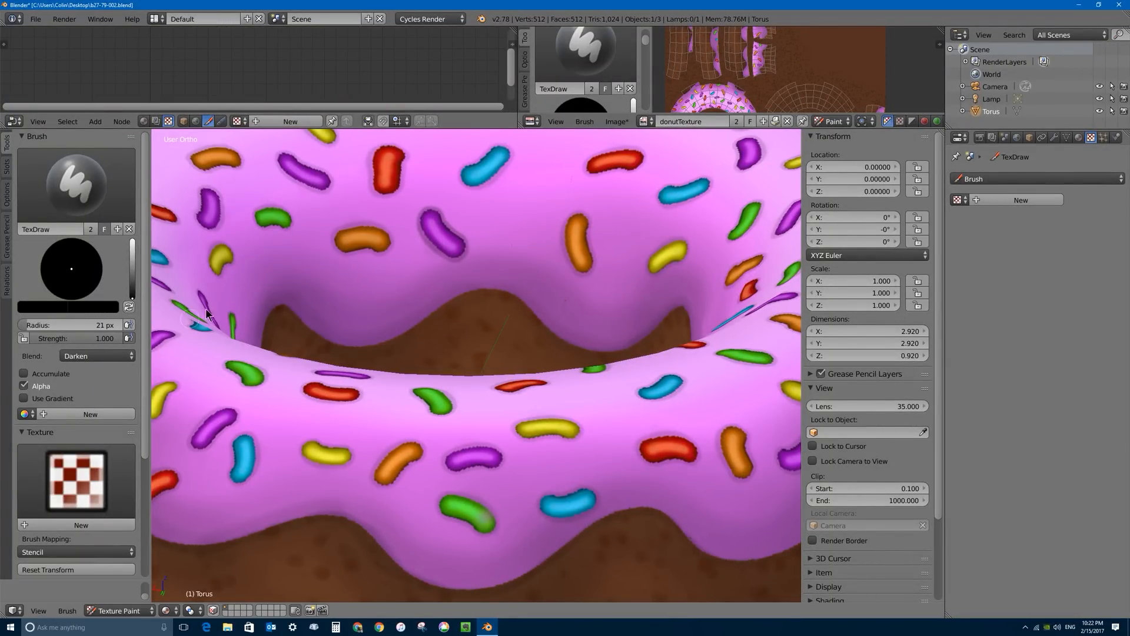
- Expand the brush's Curve settings to check the falloff
{"action": "scroll", "coordinate": [108, 213], "scroll_direction": "down", "scroll_amount": 5}
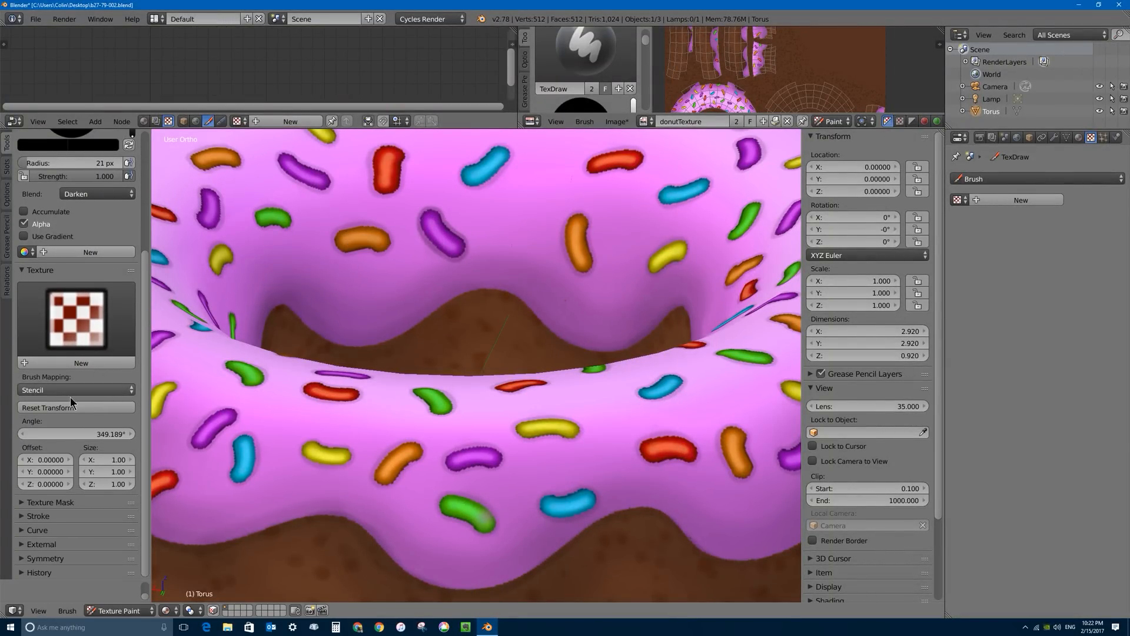
{"action": "left_click", "coordinate": [23, 531]}
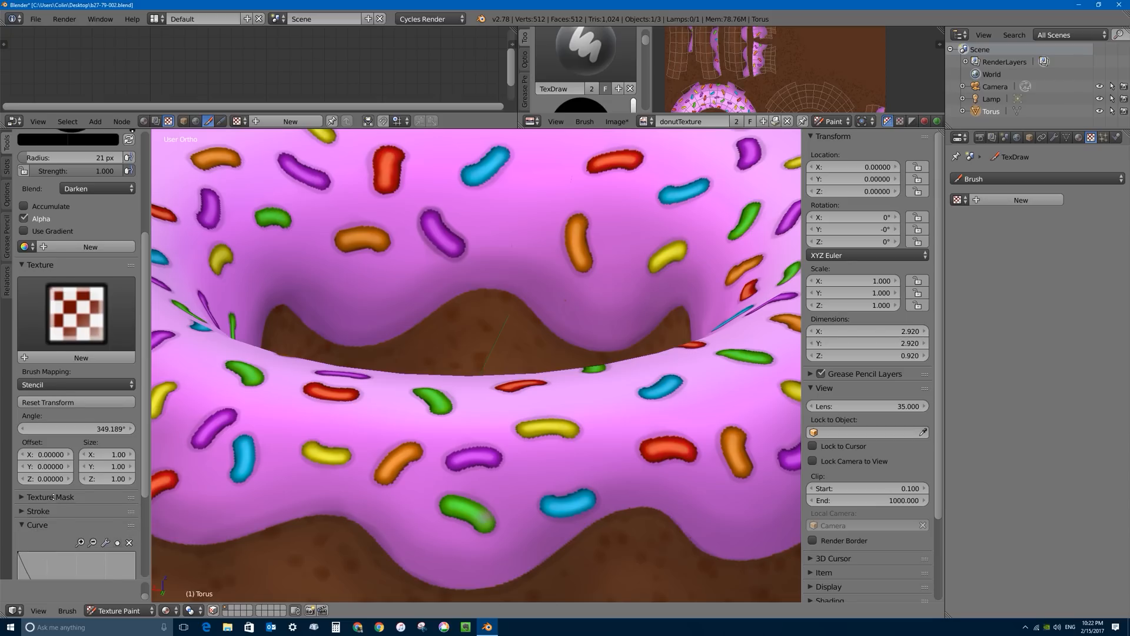
{"action": "scroll", "coordinate": [88, 521], "scroll_direction": "down", "scroll_amount": 4}
{"action": "scroll", "coordinate": [85, 486], "scroll_direction": "up", "scroll_amount": 9}
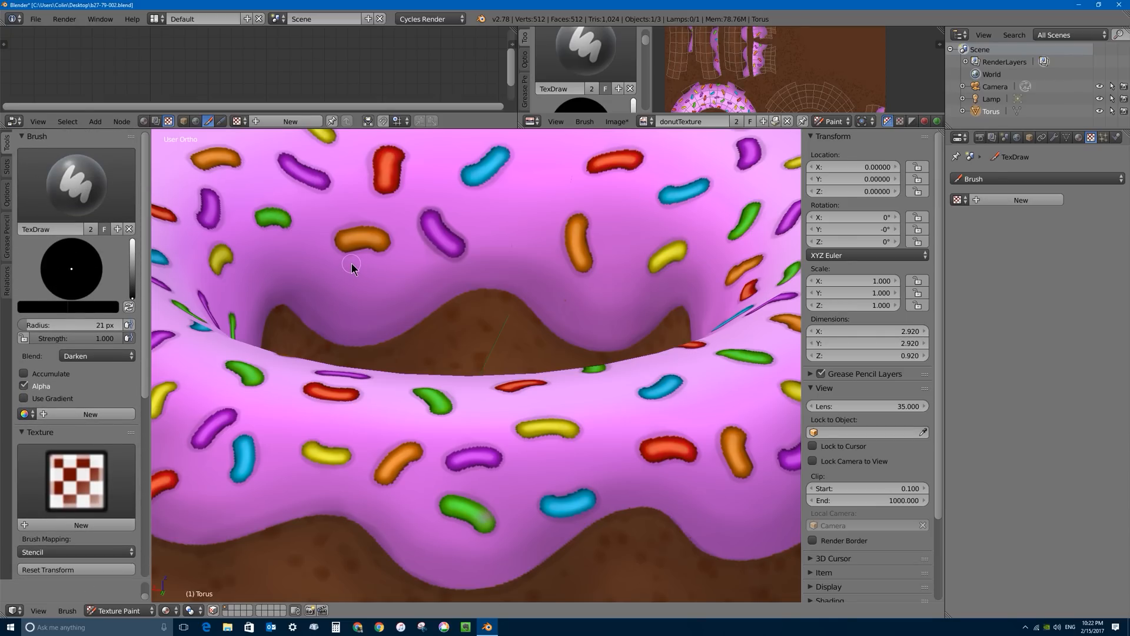
- Set the TexDraw brush's strength to 0.130, its blend mode to Screen and its color to white
{"action": "key", "text": "shift+f"}
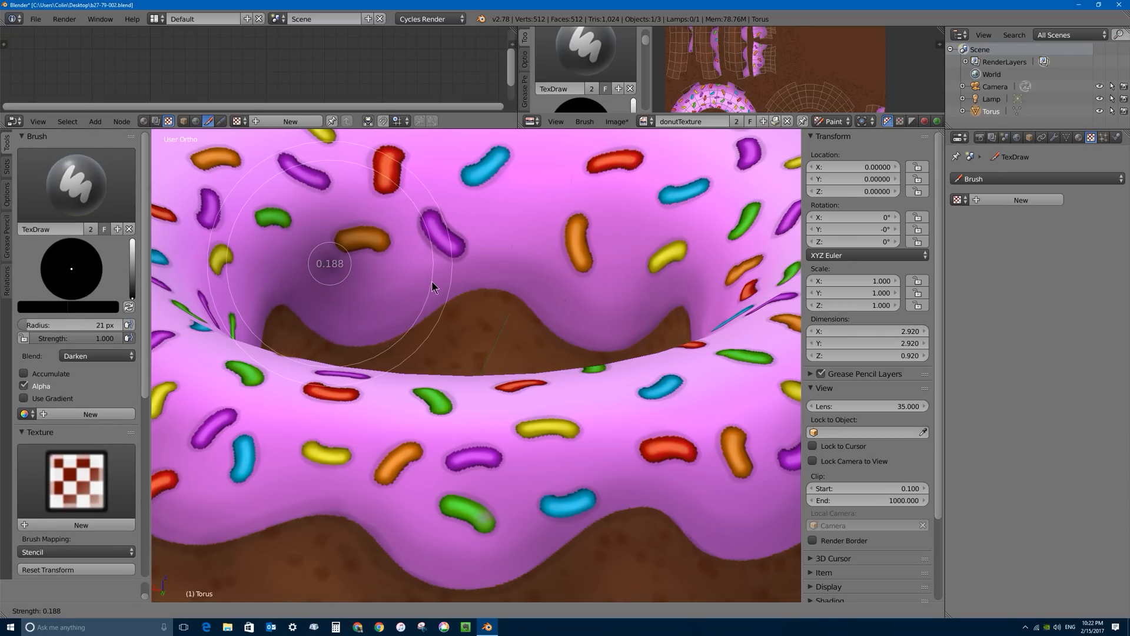
{"action": "left_click", "coordinate": [406, 280]}
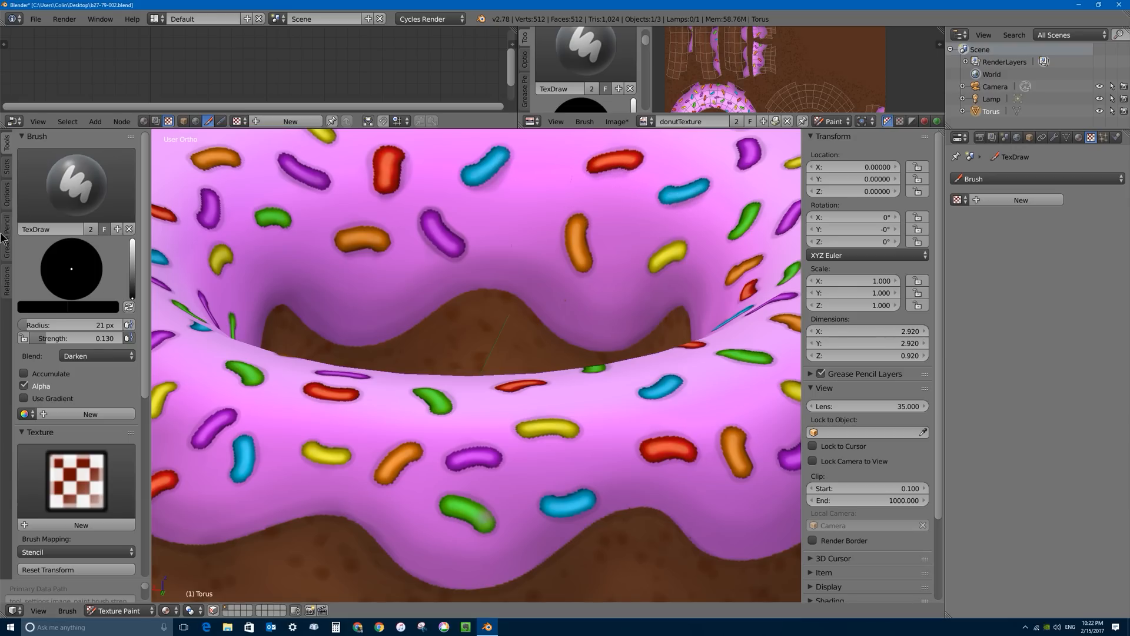
{"action": "left_click", "coordinate": [94, 357]}
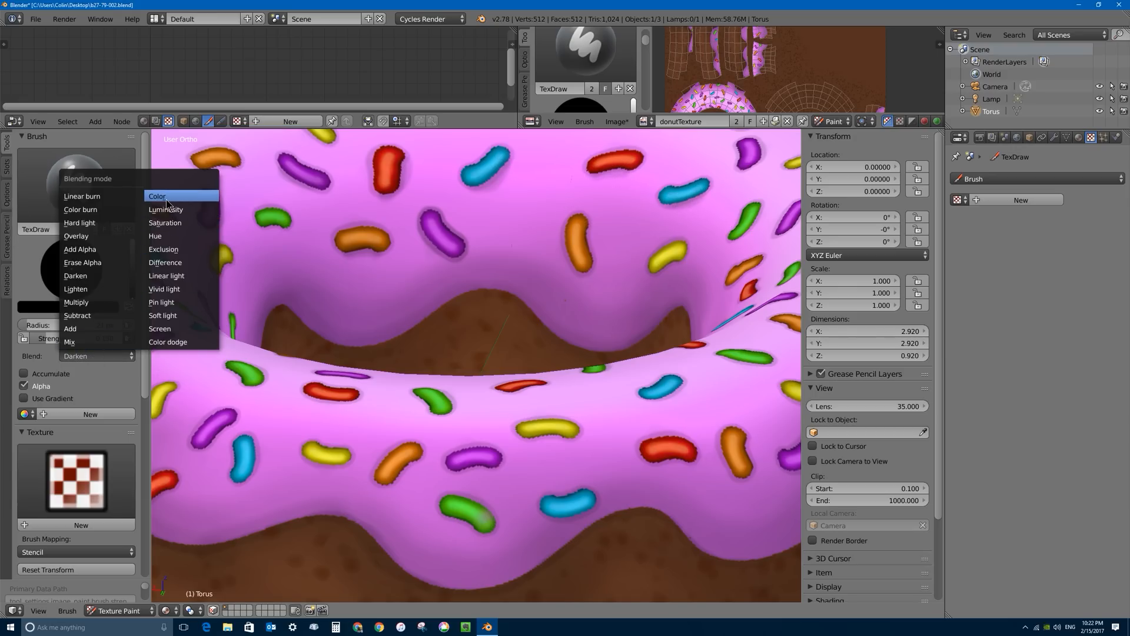
{"action": "left_click", "coordinate": [160, 328]}
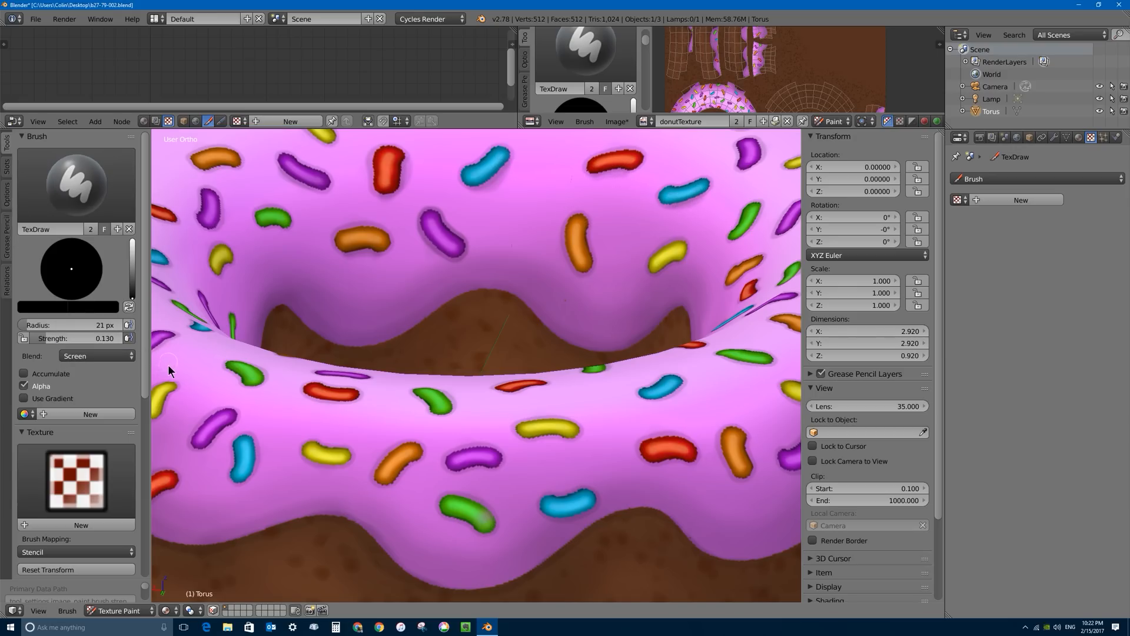
{"action": "left_click_drag", "start_coordinate": [131, 264], "coordinate": [132, 236]}
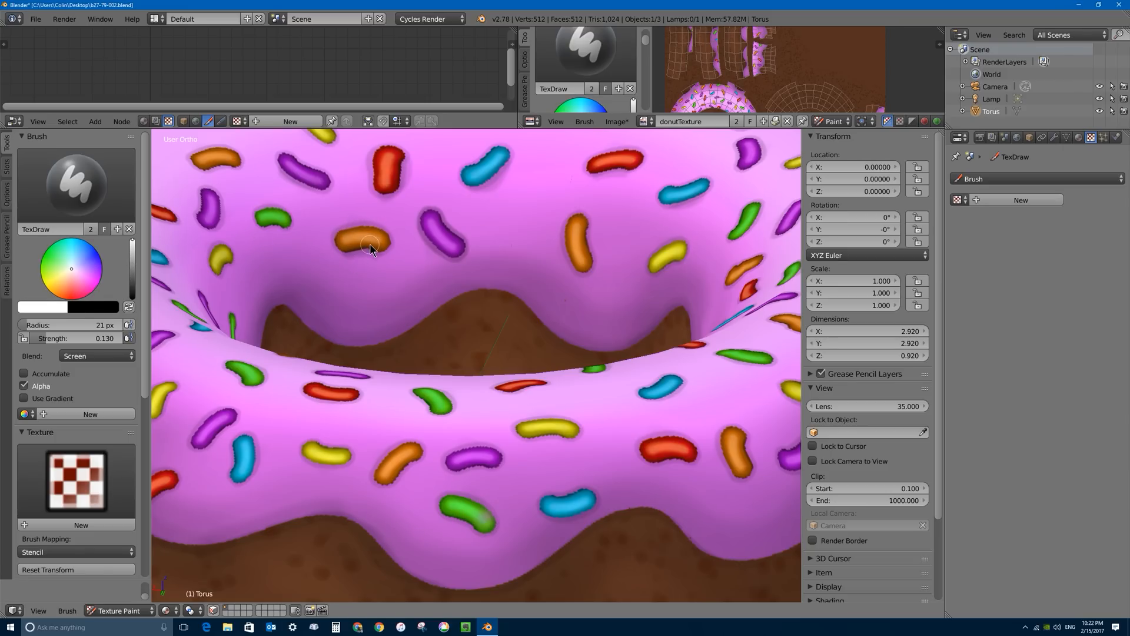
- Set the brush strength to 0.540 and radius to 14 px, try a white highlight on the orange sprinkle, and undo it
{"action": "key", "text": "shift+f"}
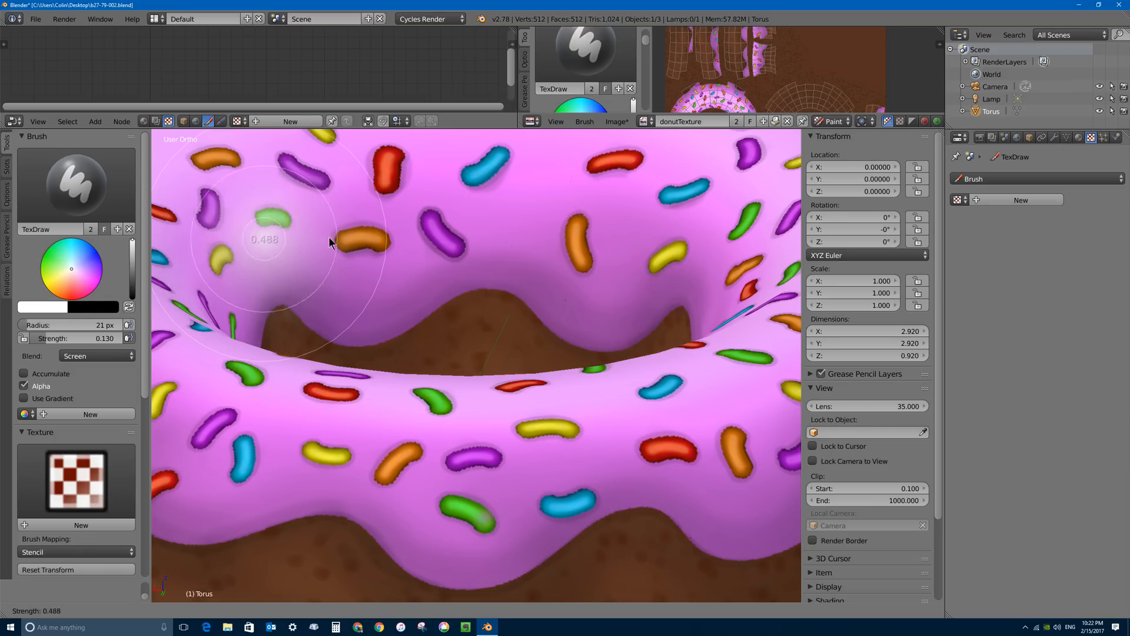
{"action": "left_click", "coordinate": [334, 242]}
{"action": "key", "text": "f"}
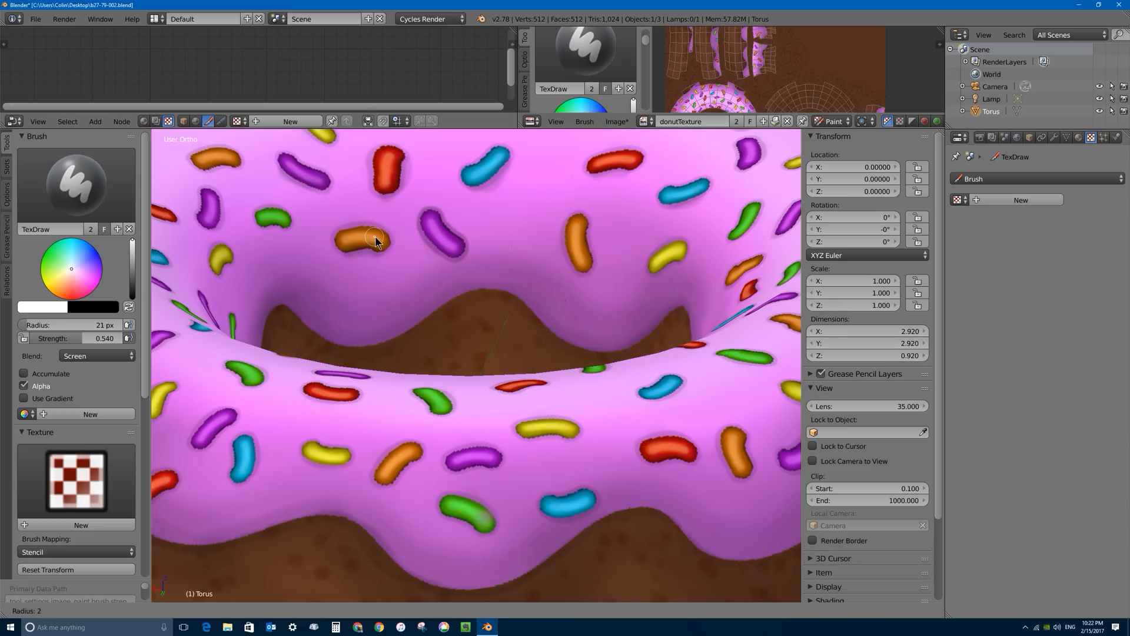
{"action": "left_click", "coordinate": [359, 232]}
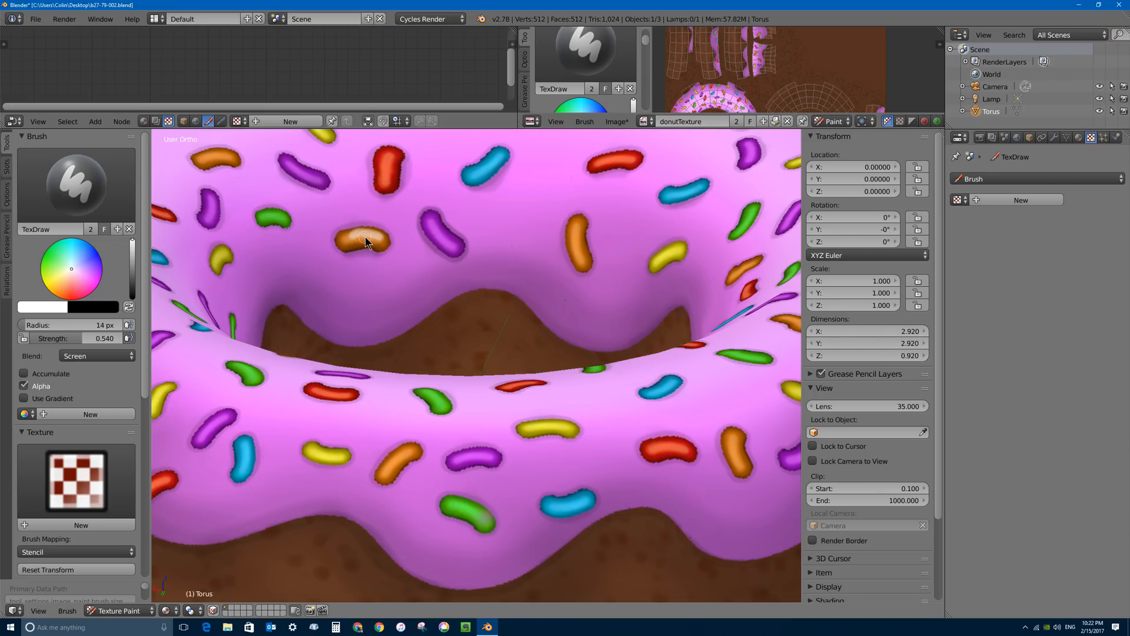
{"action": "key", "text": "ctrl+z"}
- Adjust the brush strength to 0.202 and finally 0.408, and paint a white highlight on the green sprinkle at the front inner rim
{"action": "key", "text": "shift+f"}
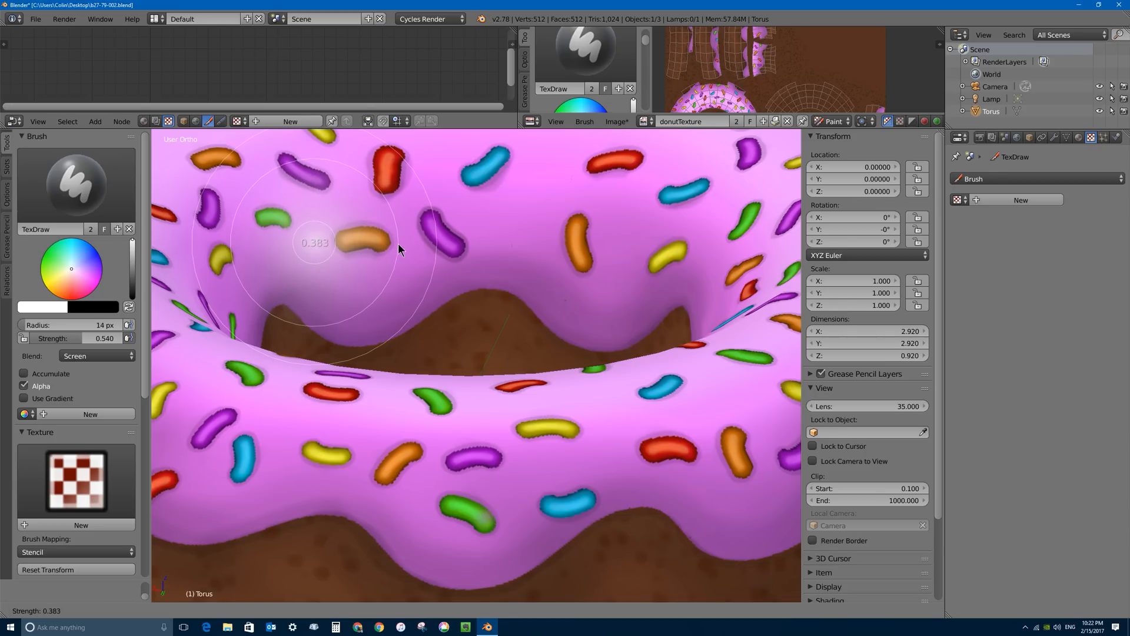
{"action": "left_click", "coordinate": [417, 251]}
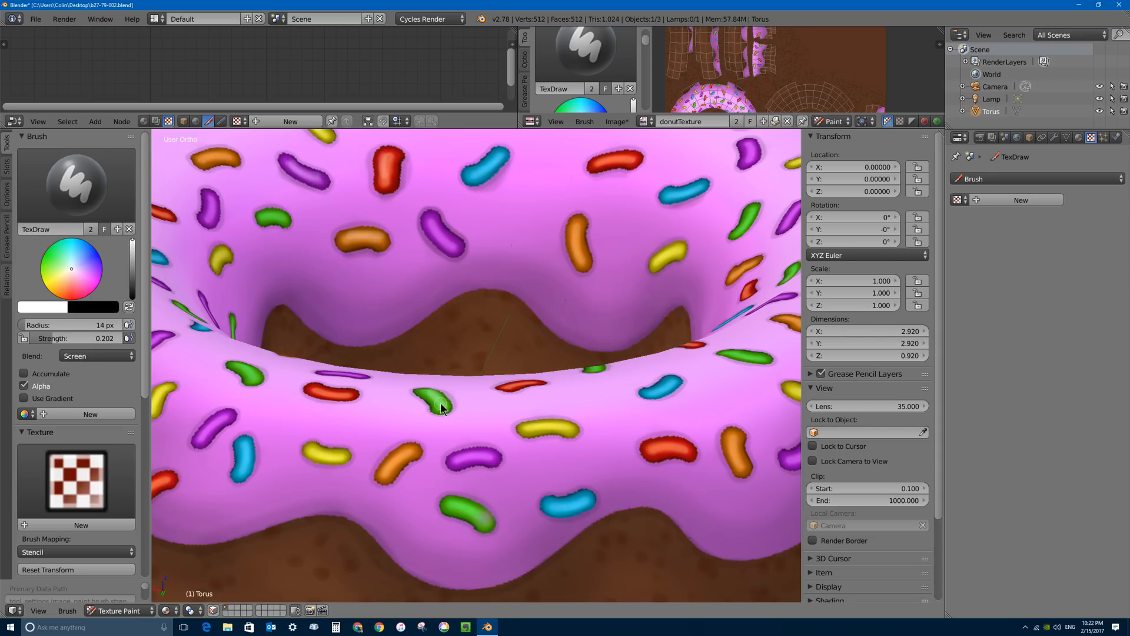
{"action": "key", "text": "shift+f"}
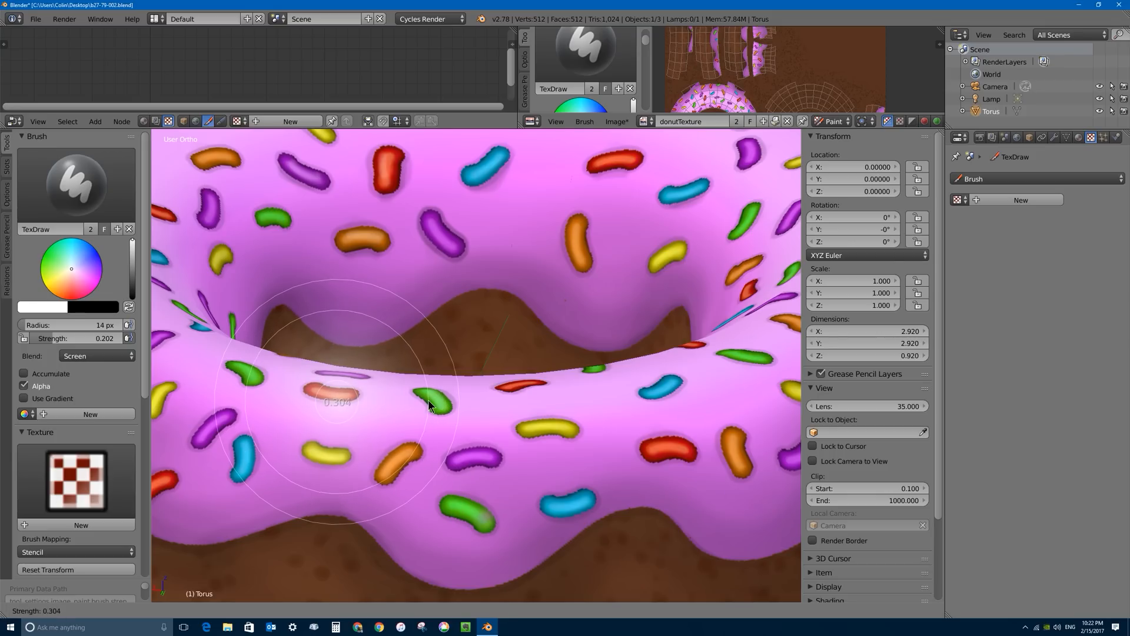
{"action": "left_click", "coordinate": [429, 396]}
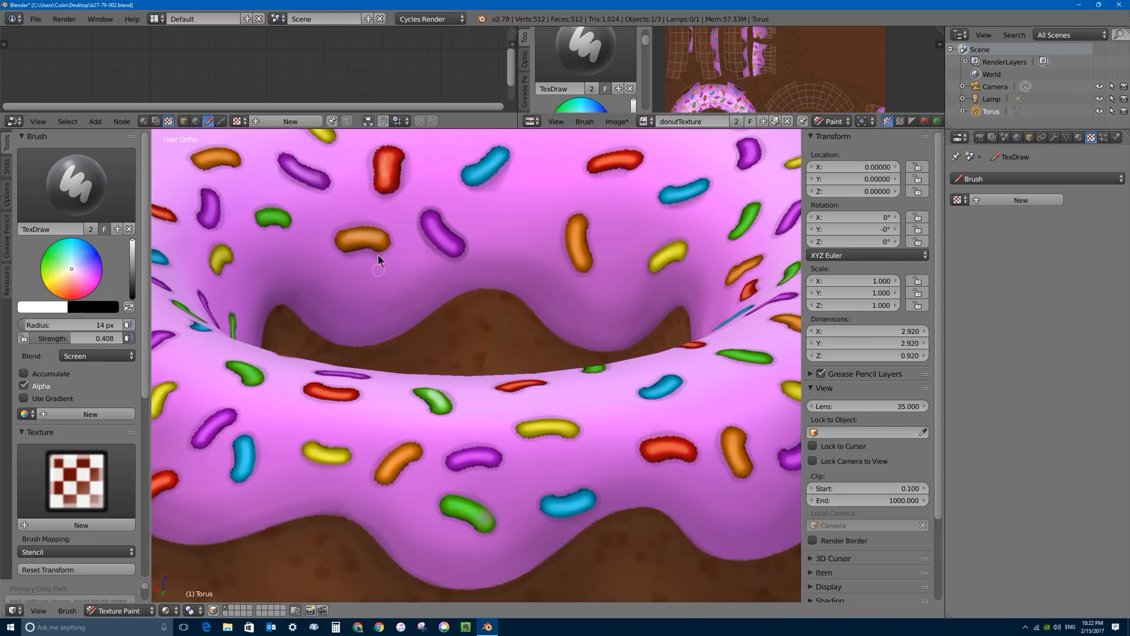
{"action": "scroll", "coordinate": [378, 254], "scroll_direction": "down", "scroll_amount": 6}
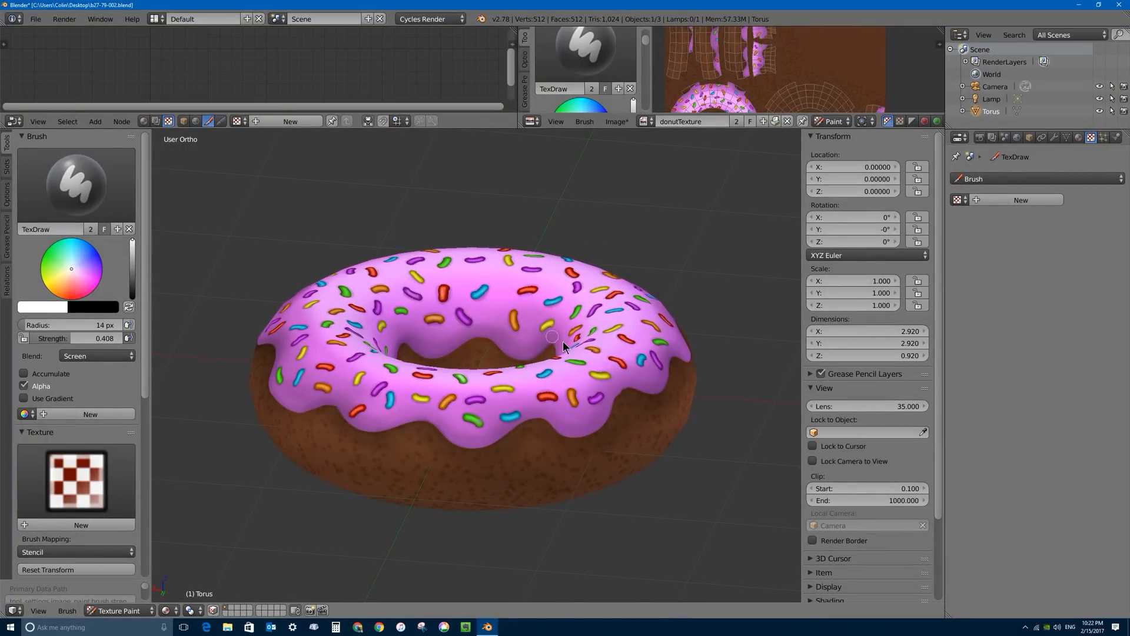